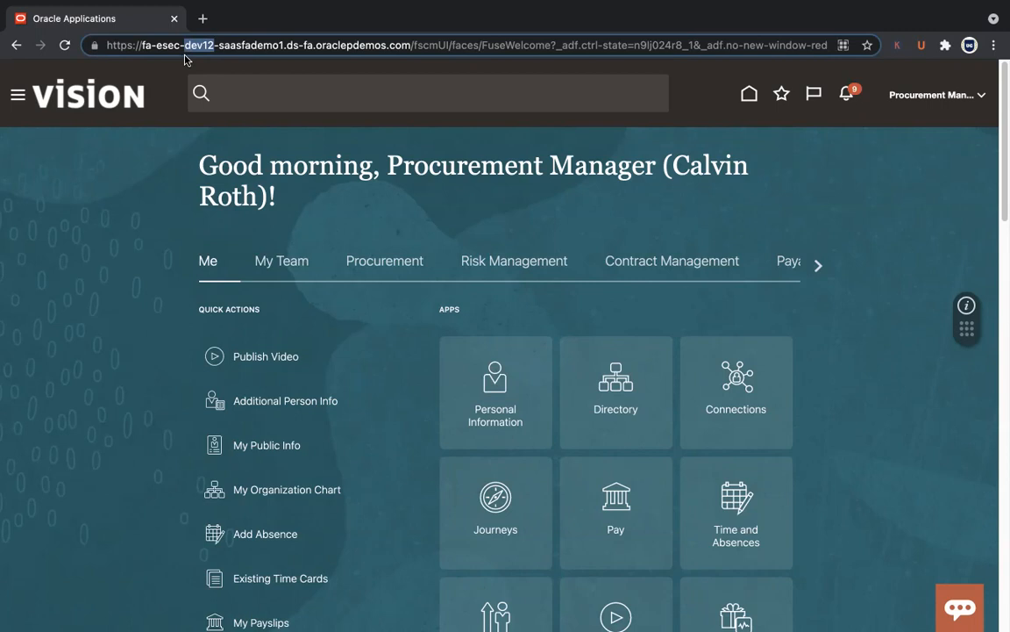
Step: Switch to Atom and focus the untitled note with the DEV12 environment details
key(super+Tab)
key(super+Tab)
key(super+Tab)
key(super+Tab)
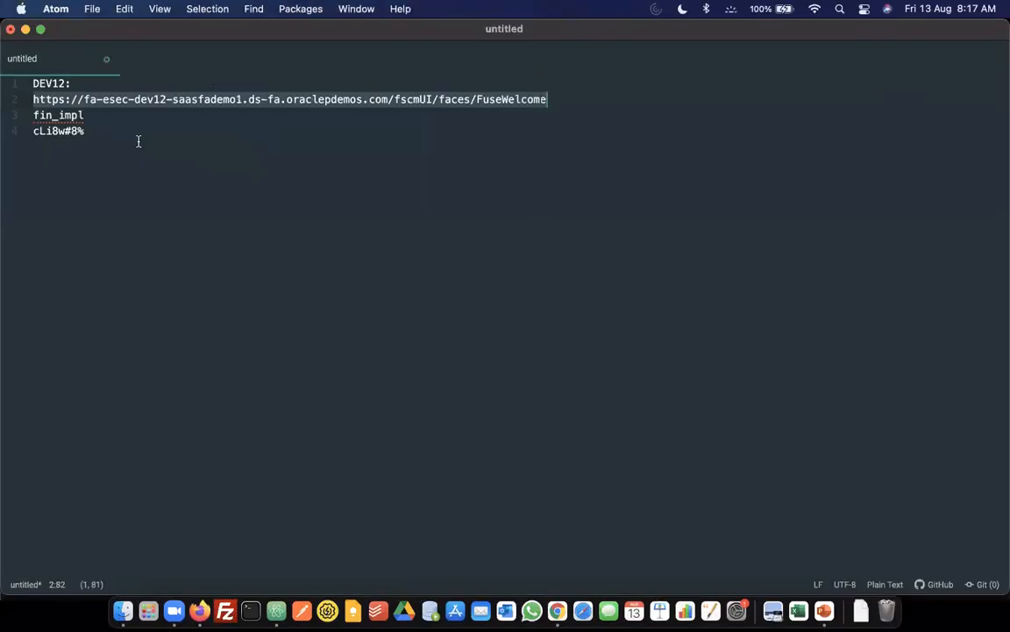
click(138, 140)
Step: Review the DEV12 login notes in Atom, then return to the Oracle Vision home page
key(super+a)
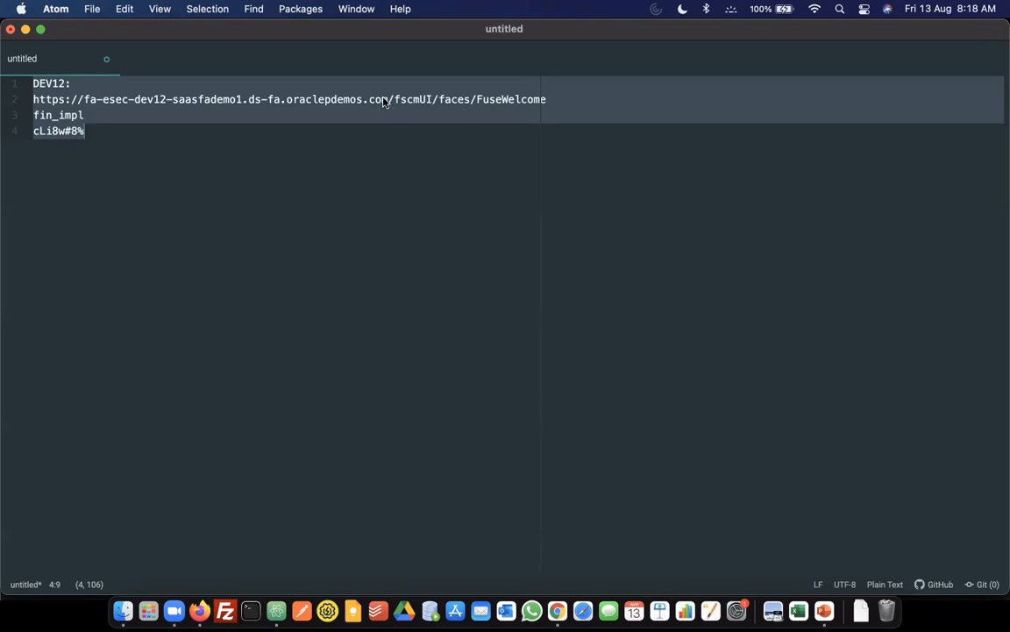
click(215, 174)
key(super+Tab)
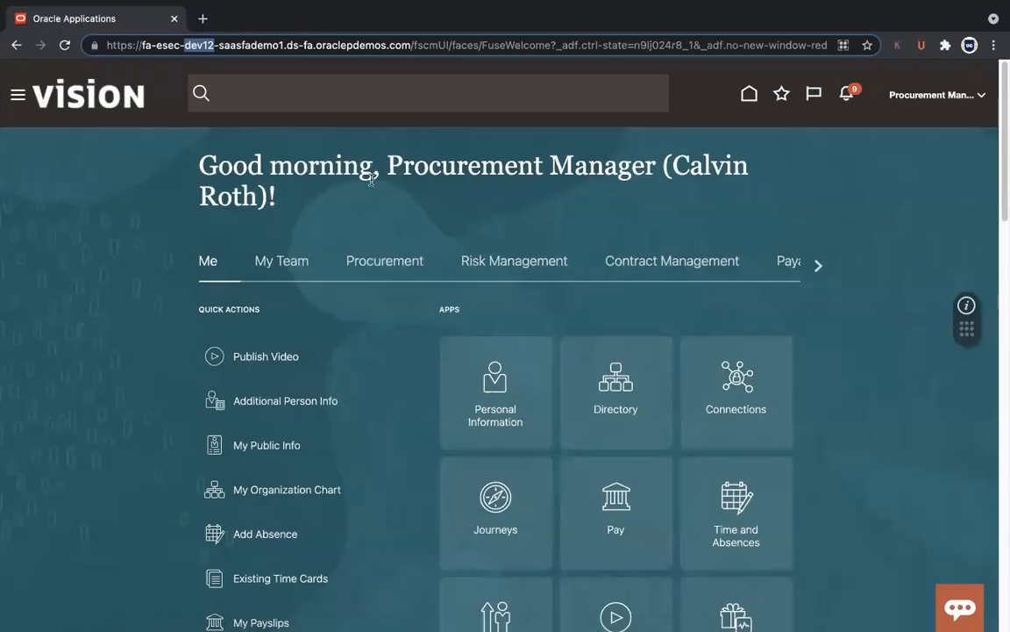
Step: Open the Purchase Requisitions page from the Procurement apps on the home page
click(634, 176)
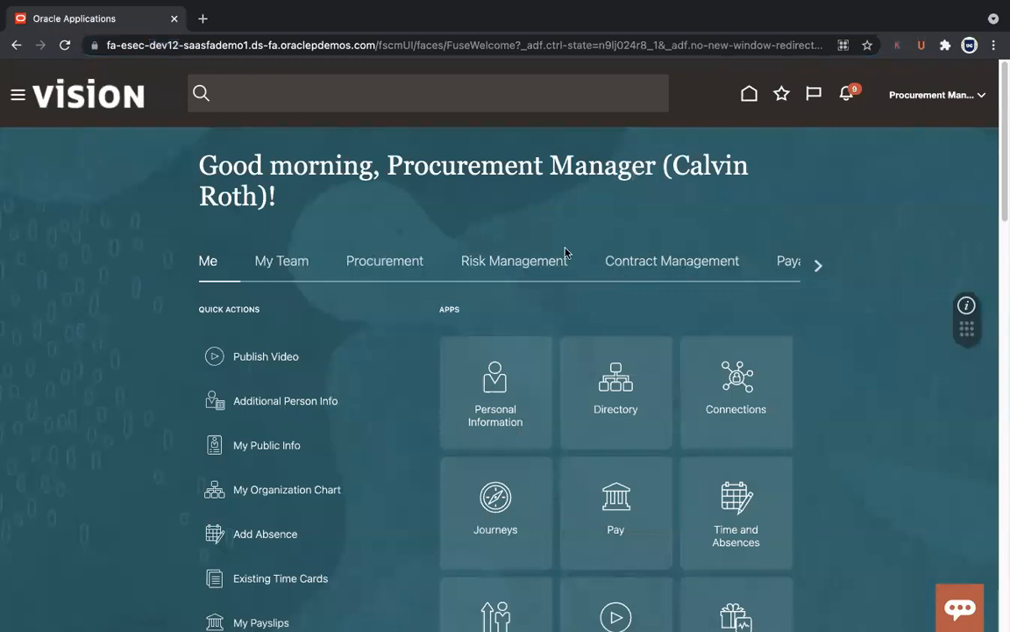
click(379, 256)
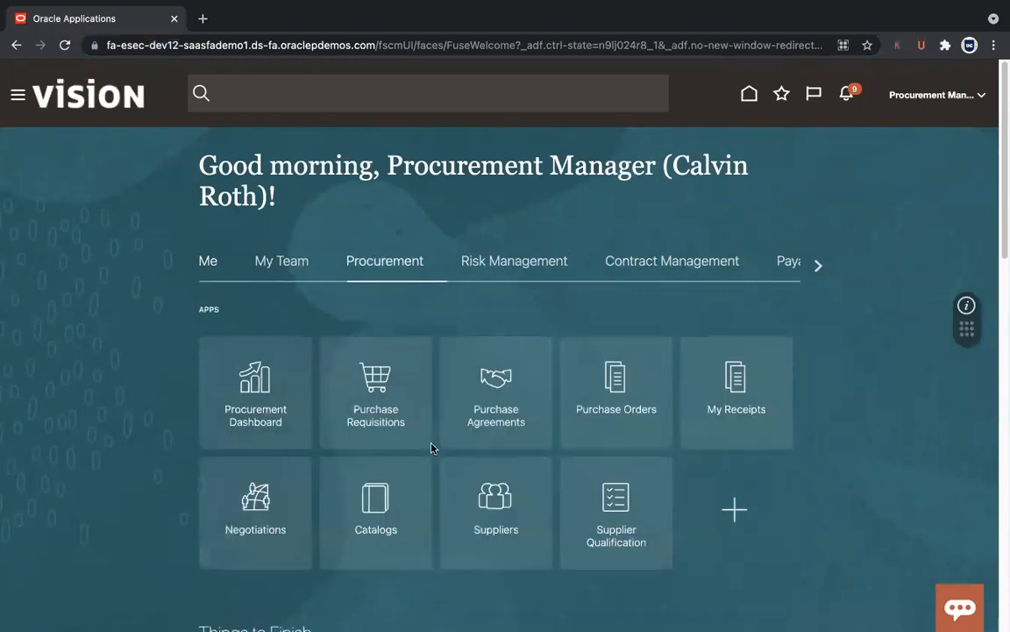
click(392, 427)
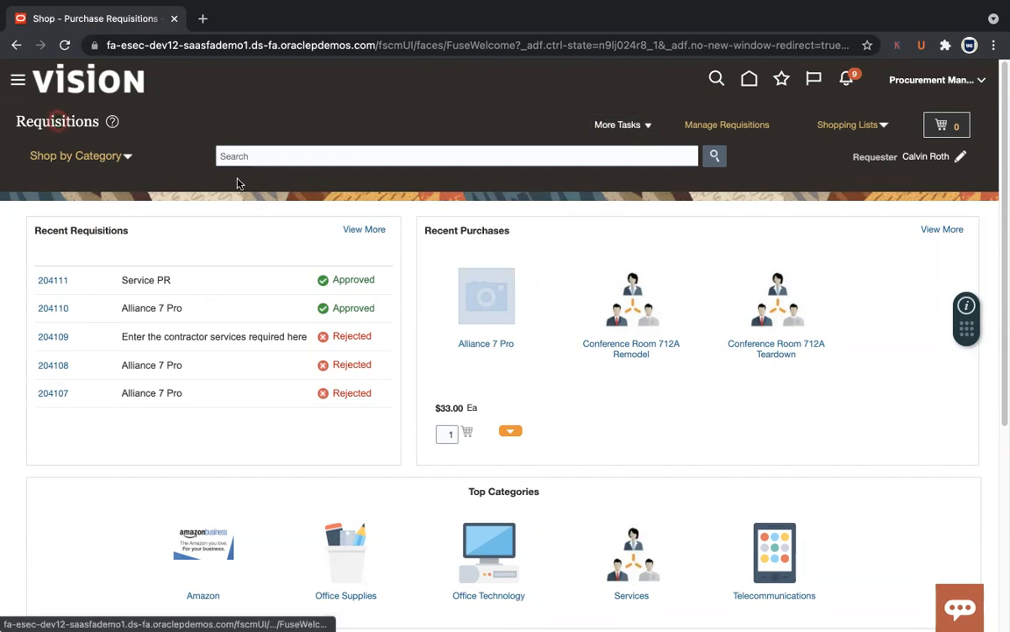
Step: Start a blank requisition line via More Tasks > Enter Requisition Line
click(645, 128)
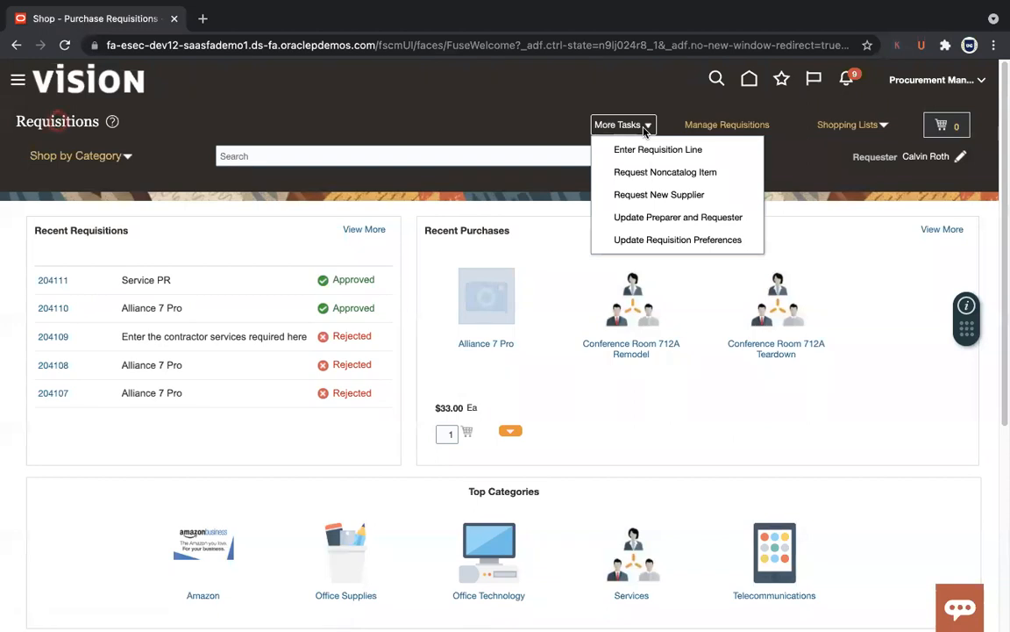
click(640, 149)
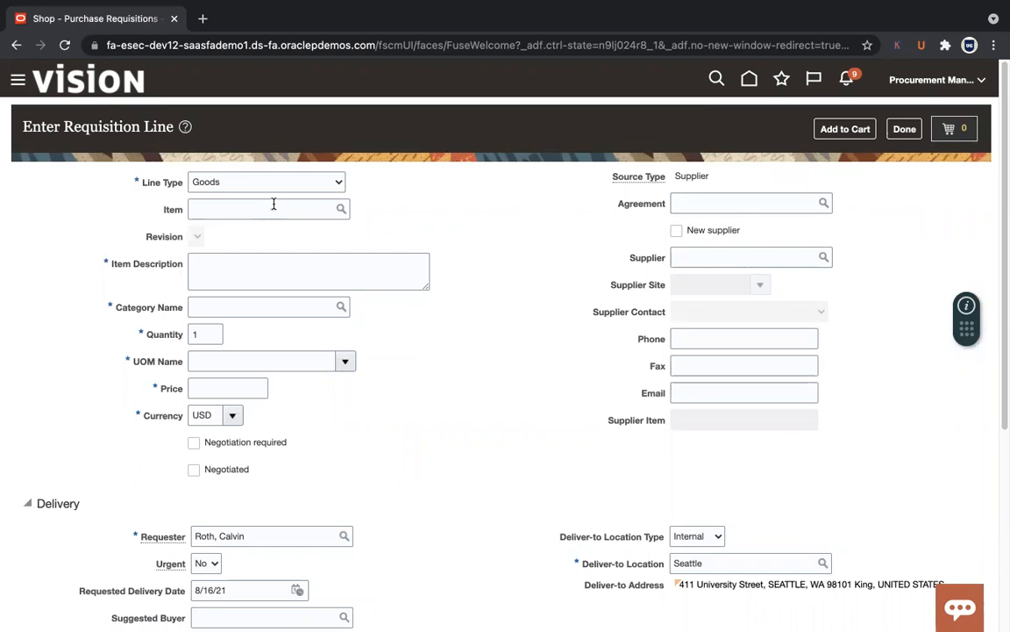
Step: Enter 'UG Service' with category 962.58 Professional Services, then abandon the line, landing on requisition 204111
click(240, 271)
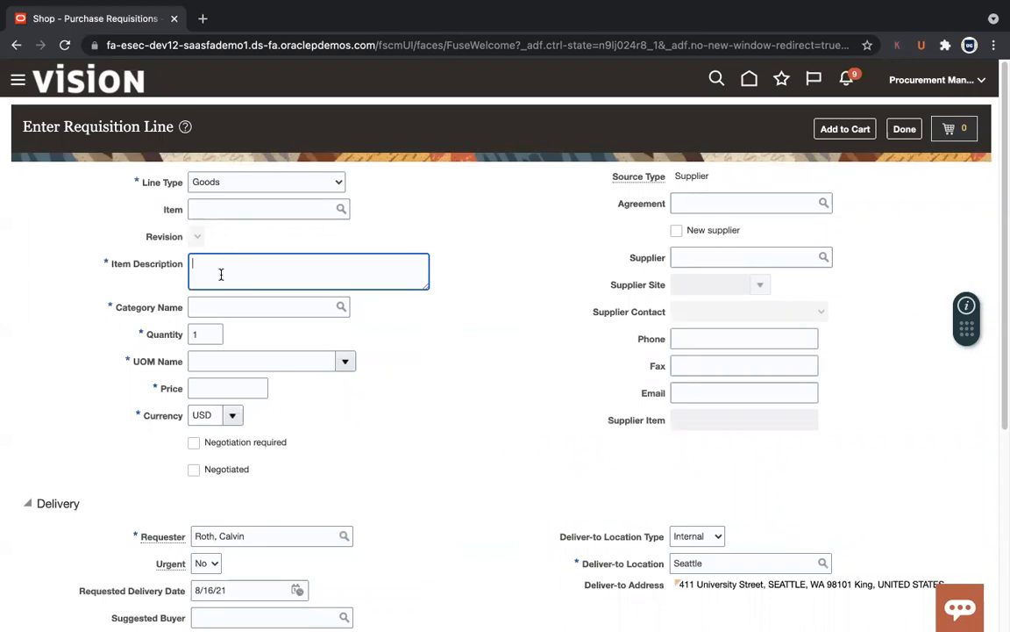
text(UG Service PR)
click(299, 306)
click(341, 306)
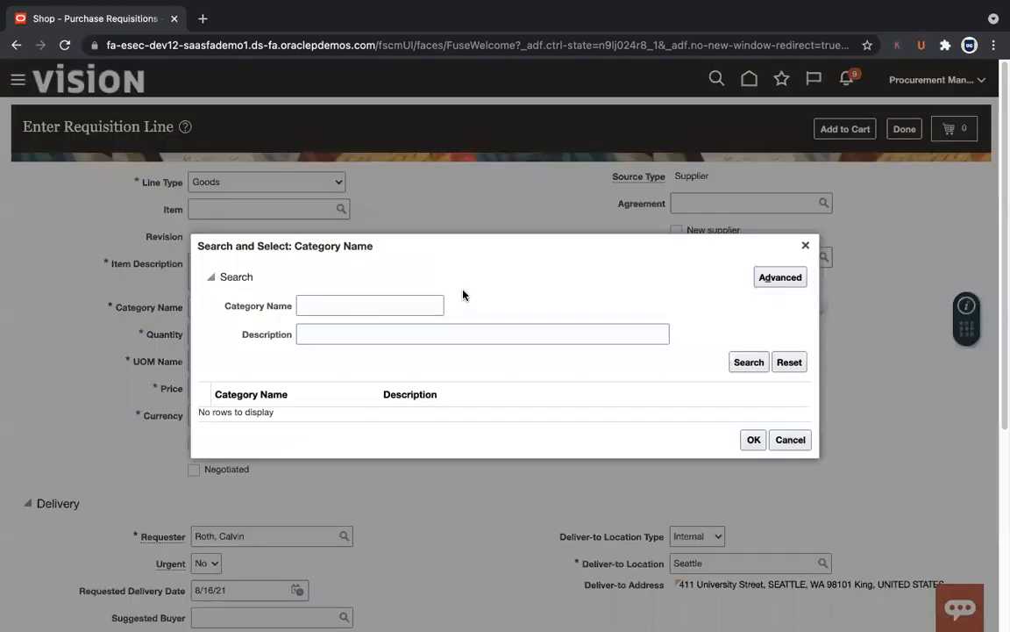
click(748, 364)
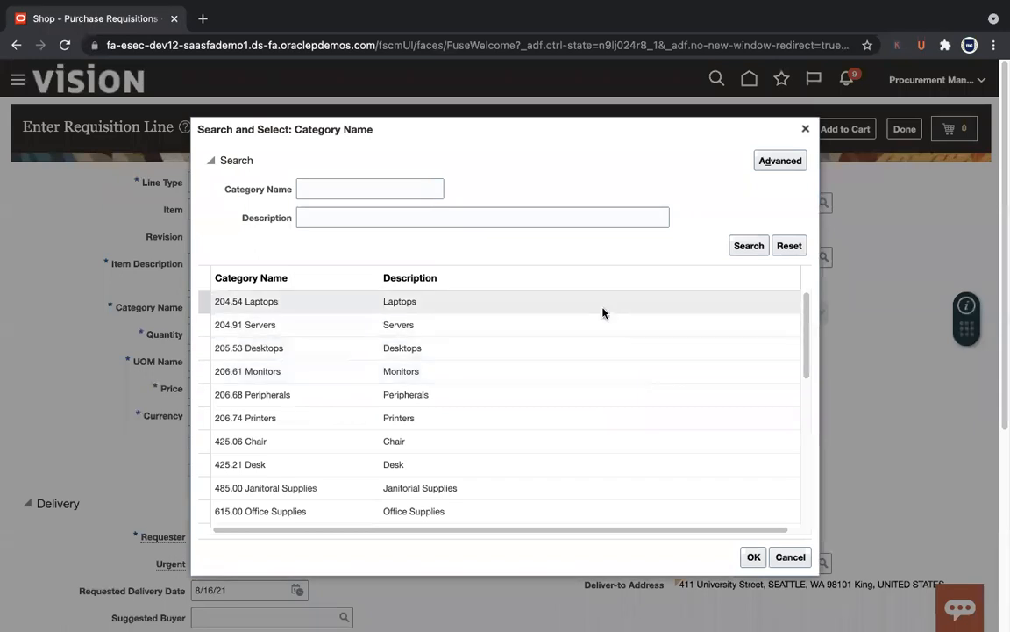
drag(807, 349, 817, 463)
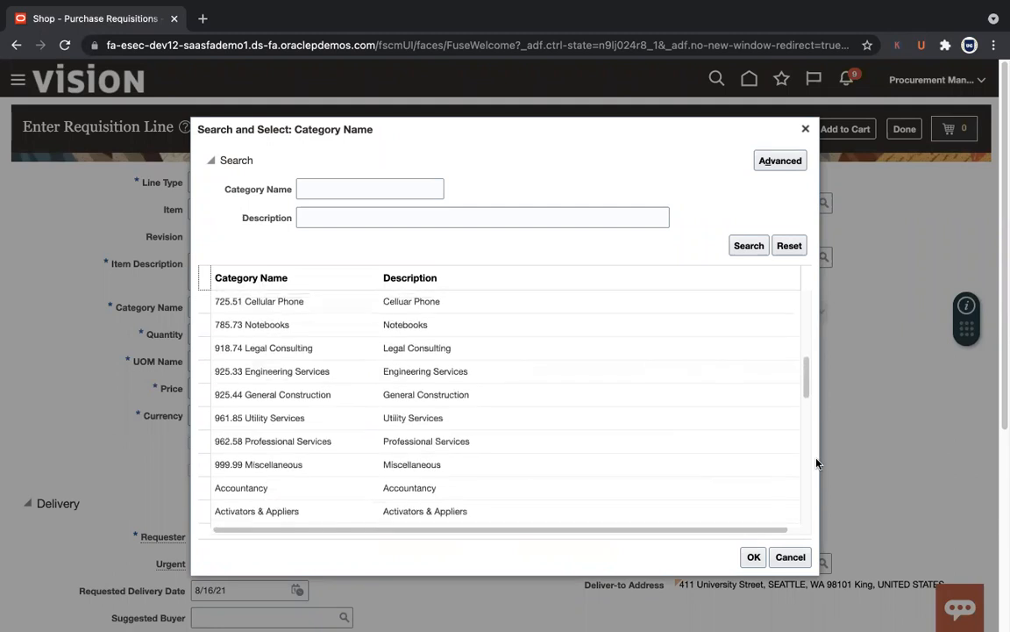
click(696, 440)
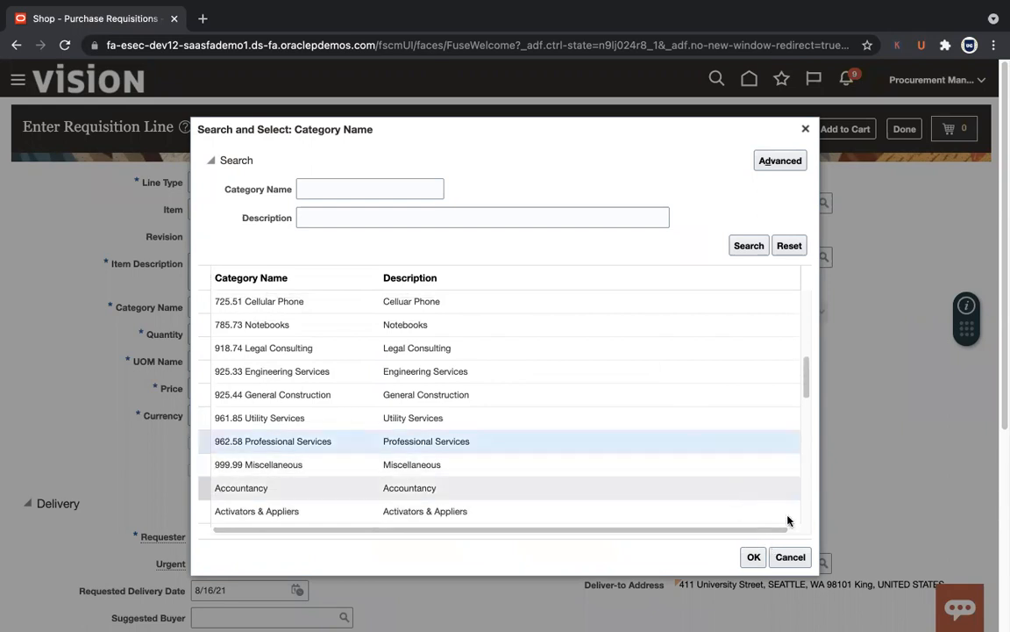
click(798, 557)
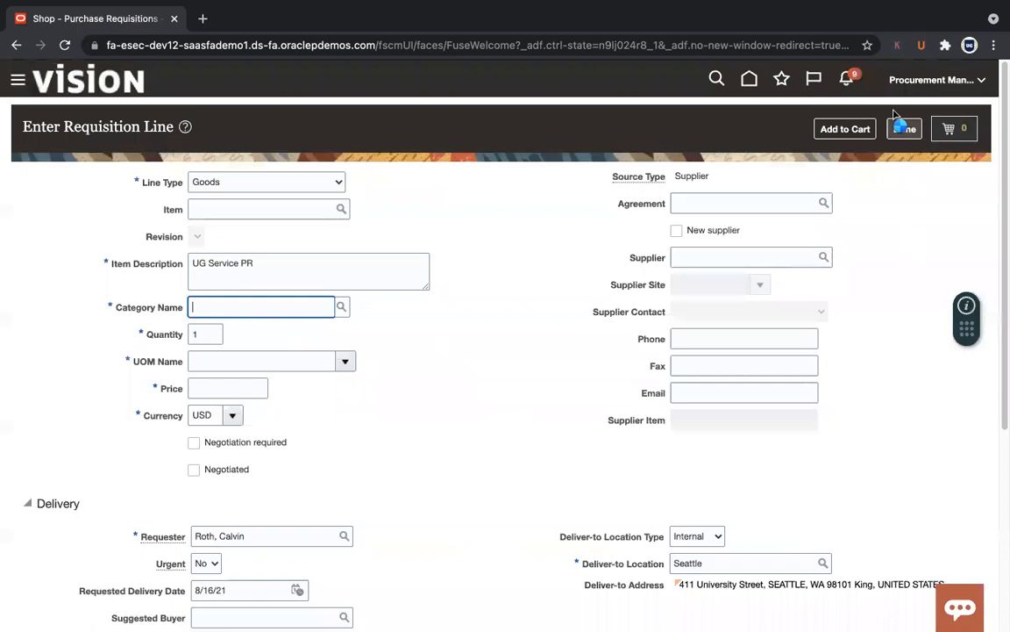
click(750, 80)
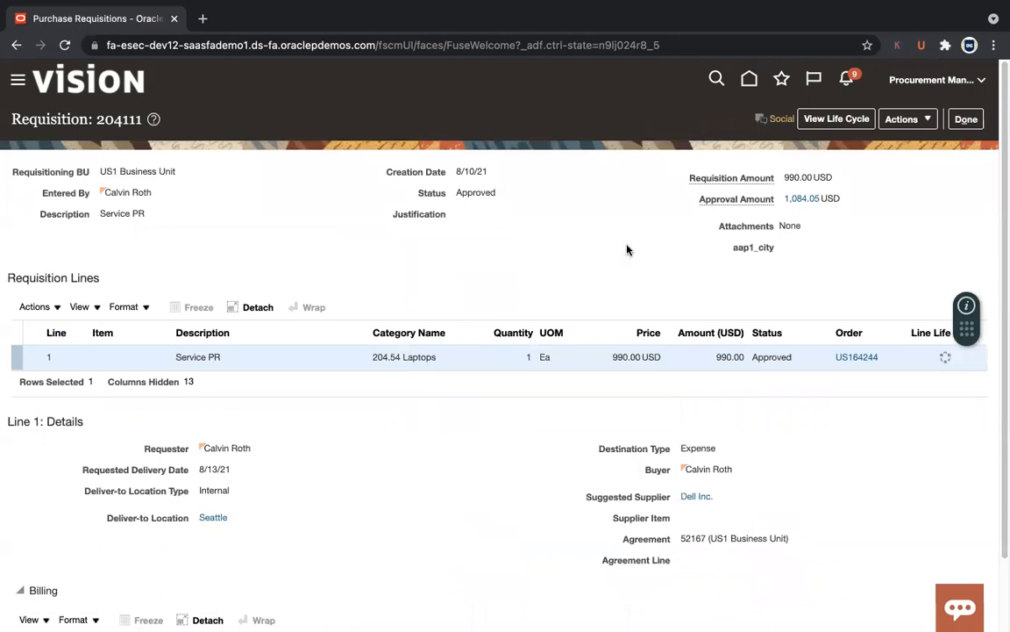
Step: Leave requisition 204111 and return to the Requisitions shopping page via the Home icon
drag(1000, 246, 1000, 195)
click(197, 41)
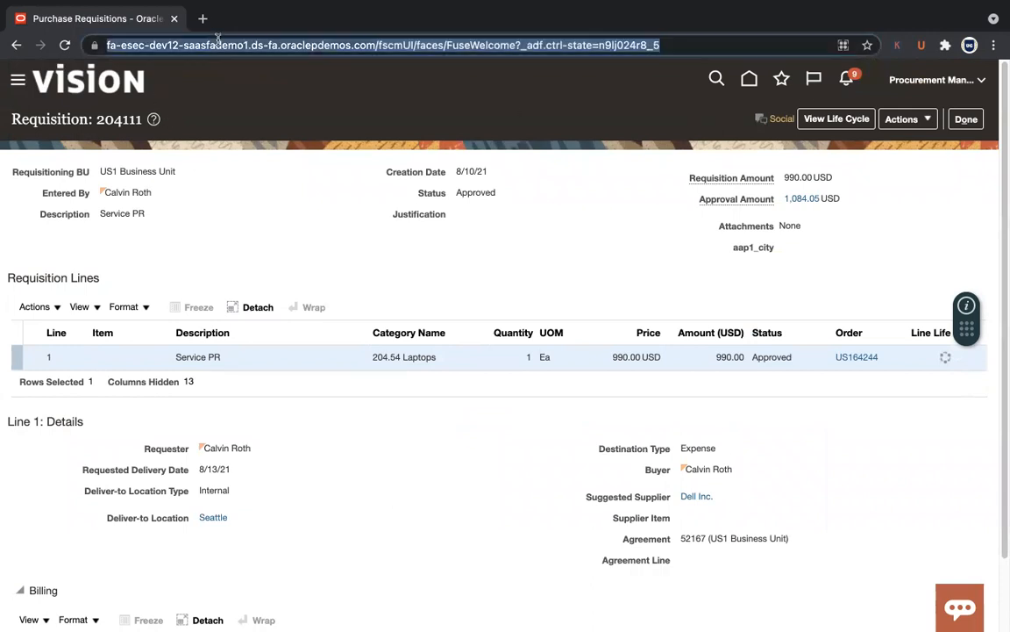
click(382, 47)
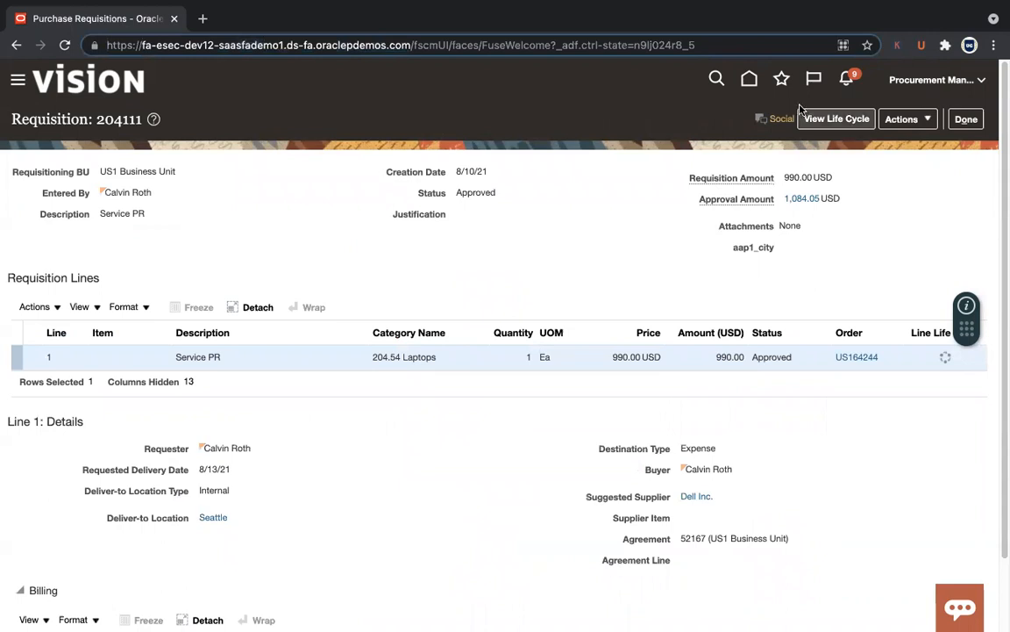
click(749, 79)
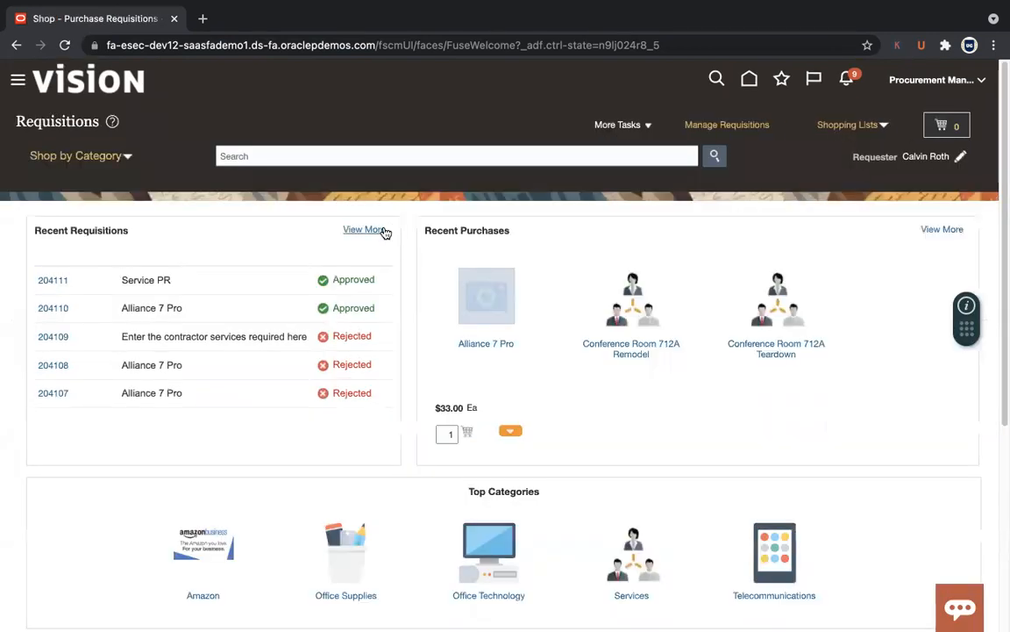
Step: Start a new requisition line described 'UG Service PR' and search the available categories
click(630, 134)
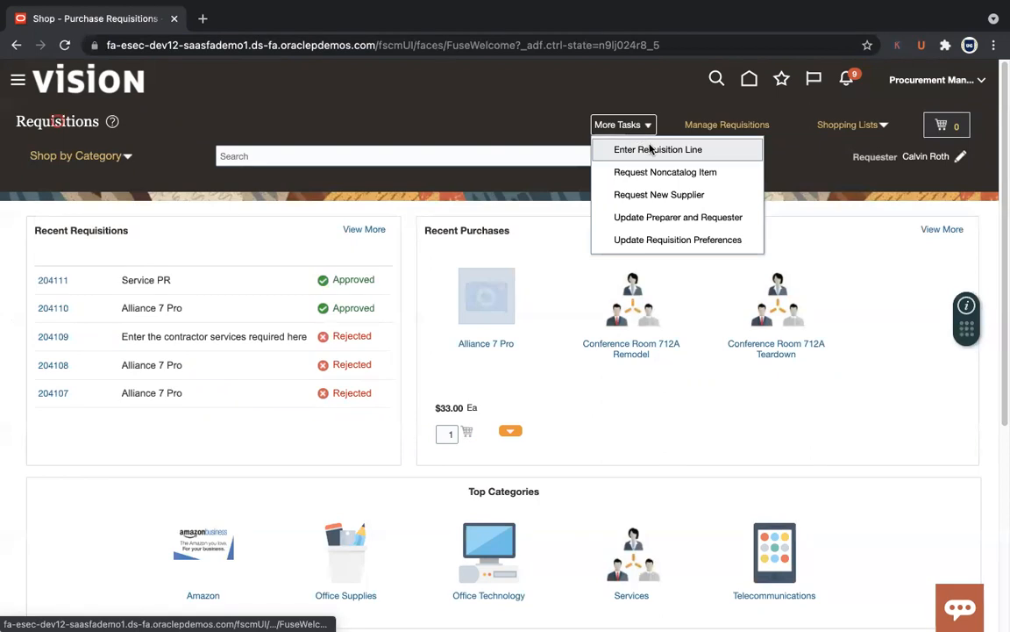
click(650, 148)
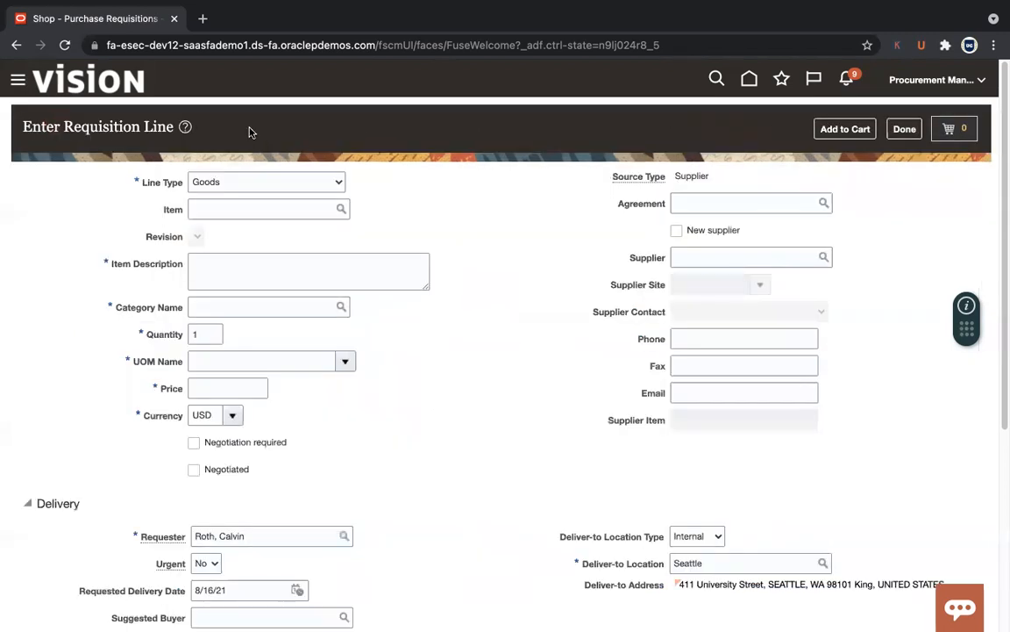
click(249, 267)
text(UG Sre)
key(BackSpace)
text(ervice PR)
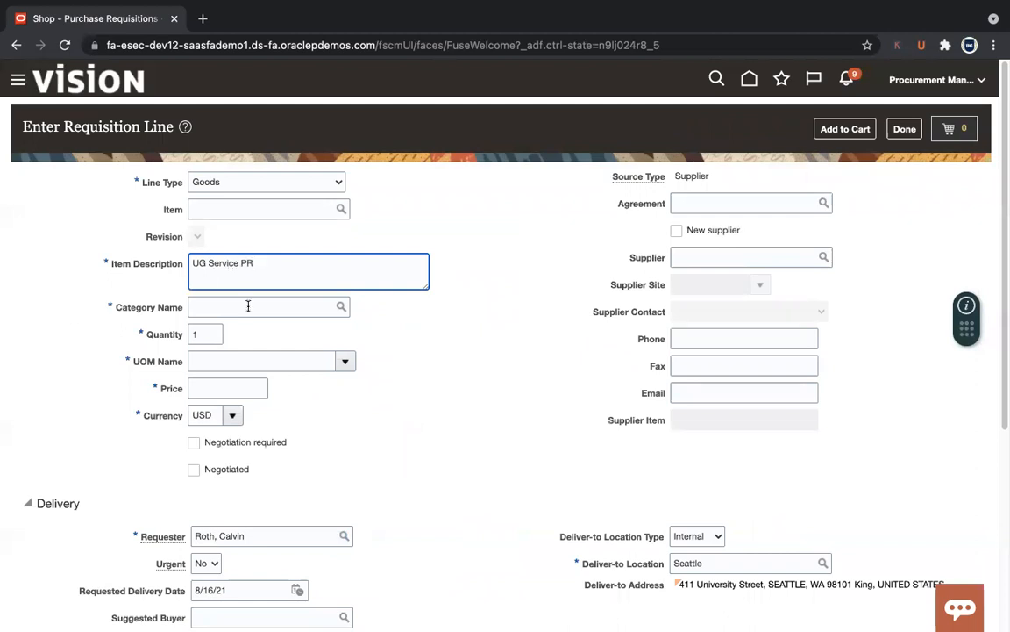
click(248, 306)
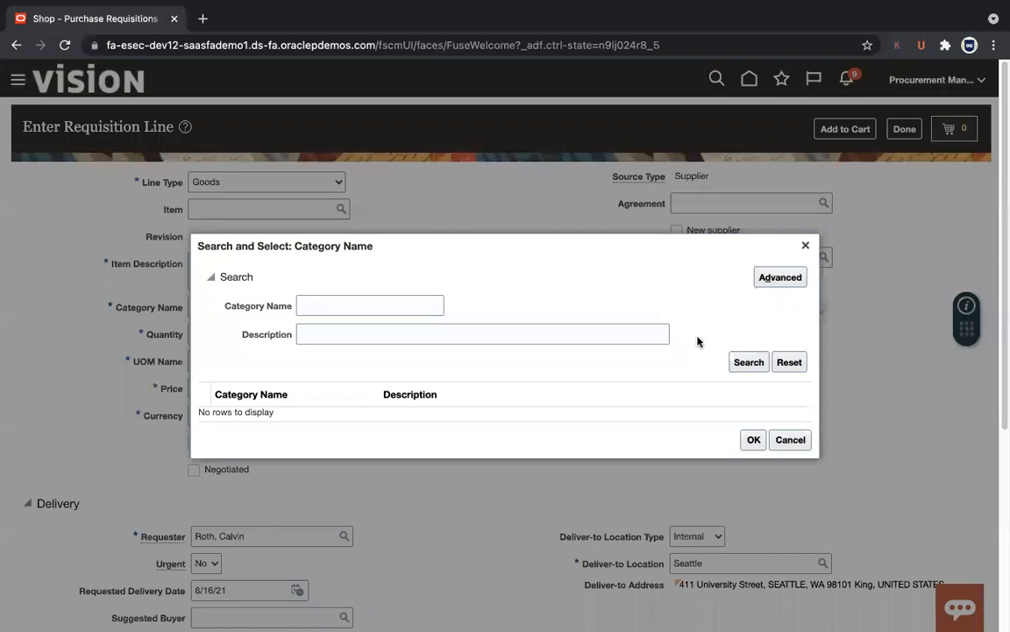
click(749, 361)
Step: Set category 962.58 Professional Services, unit of measure Ea and price 990.00
drag(806, 360, 808, 465)
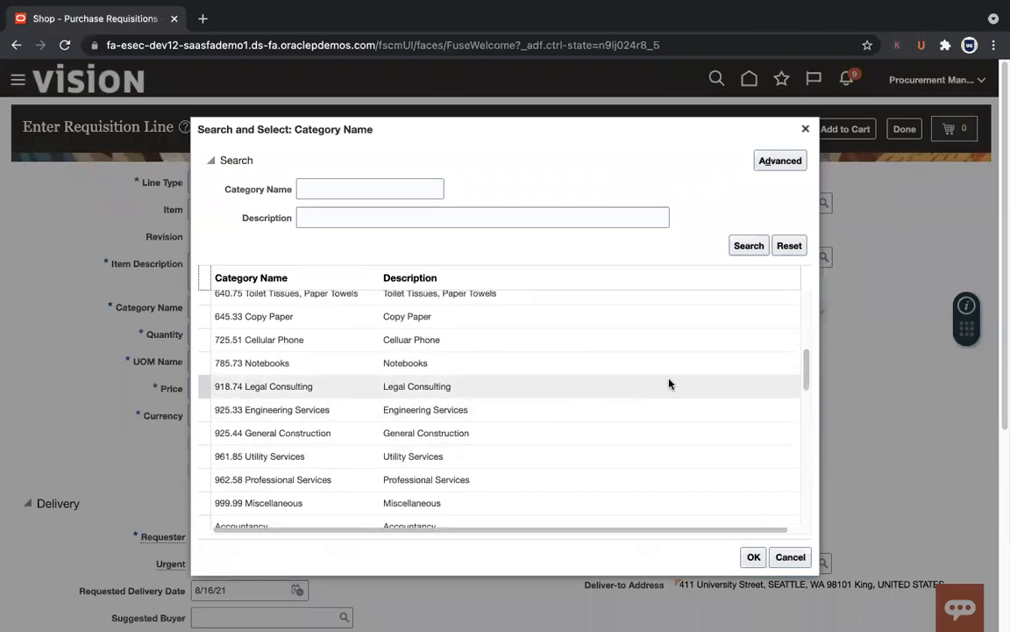
click(627, 479)
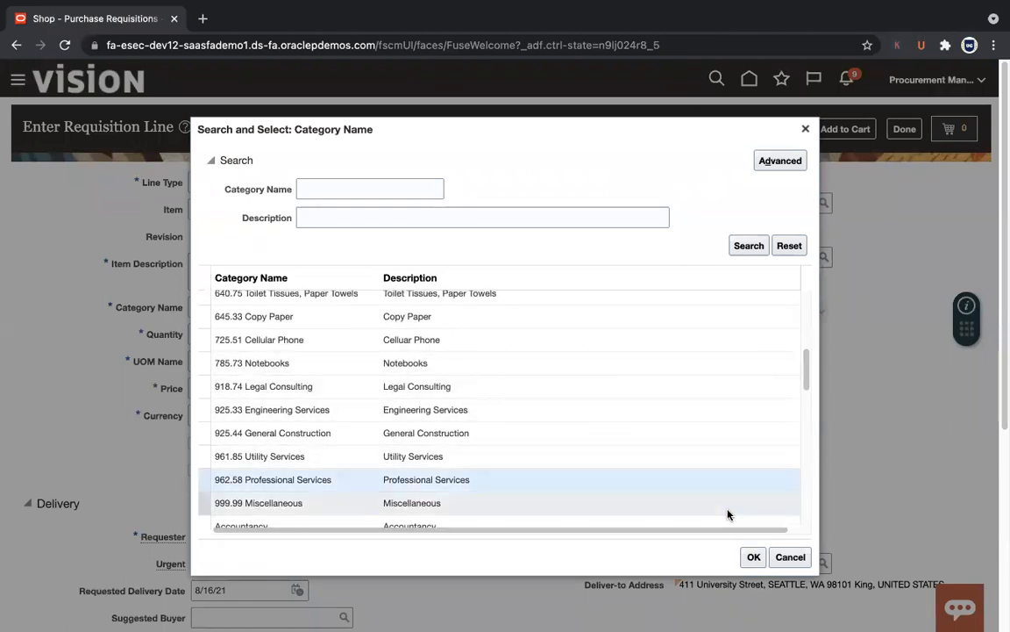
click(752, 559)
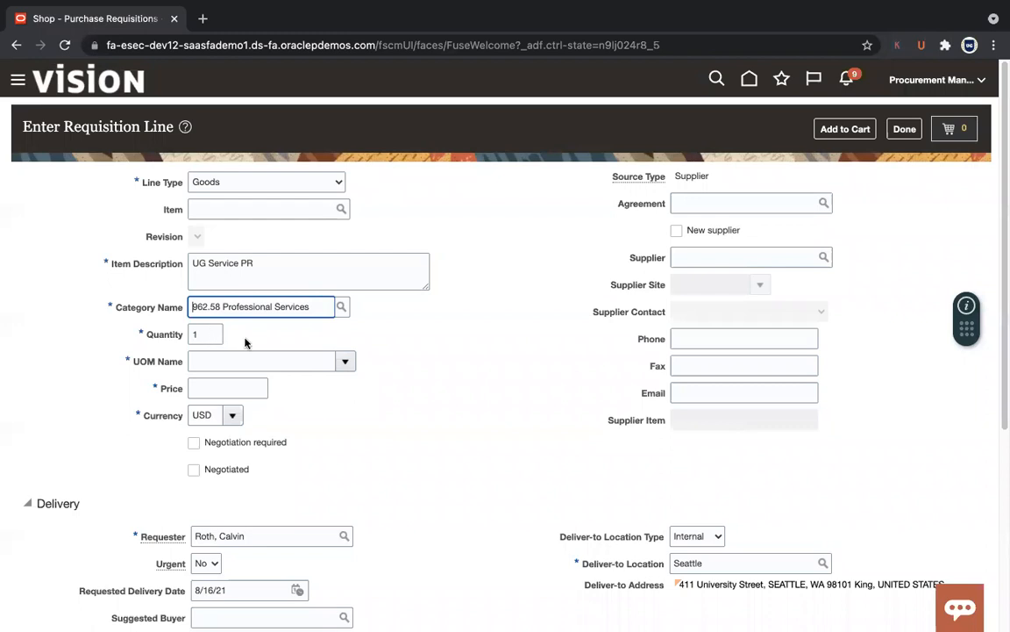
click(327, 358)
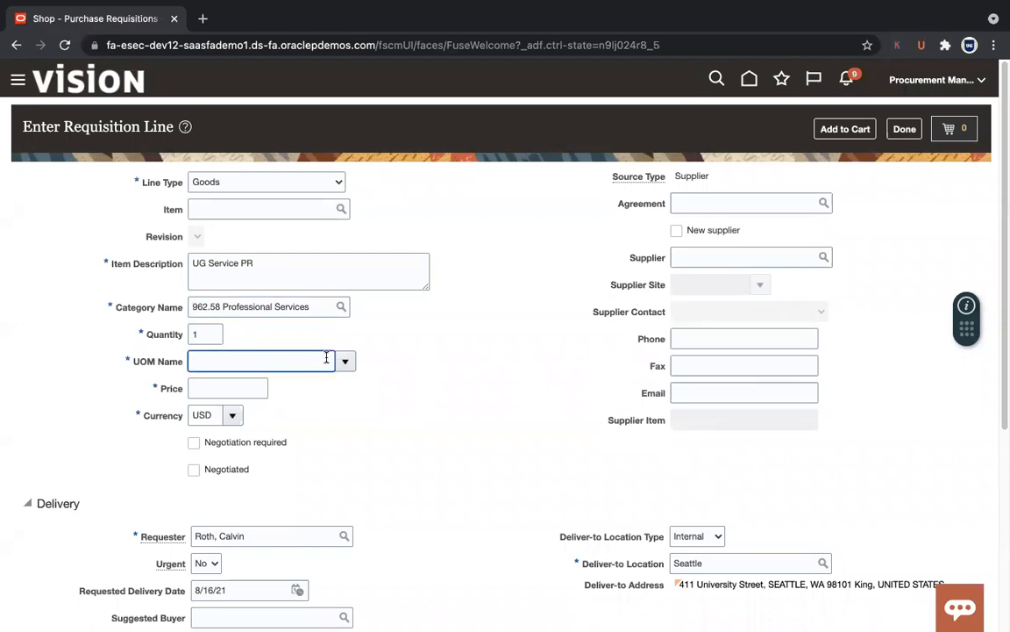
text(Ea)
key(Tab)
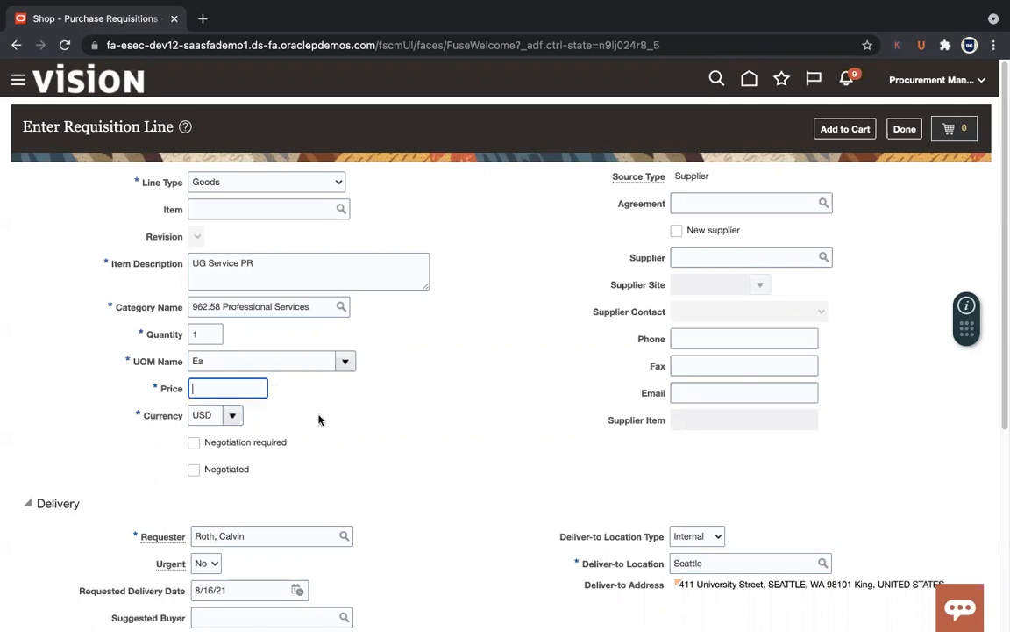
text(990)
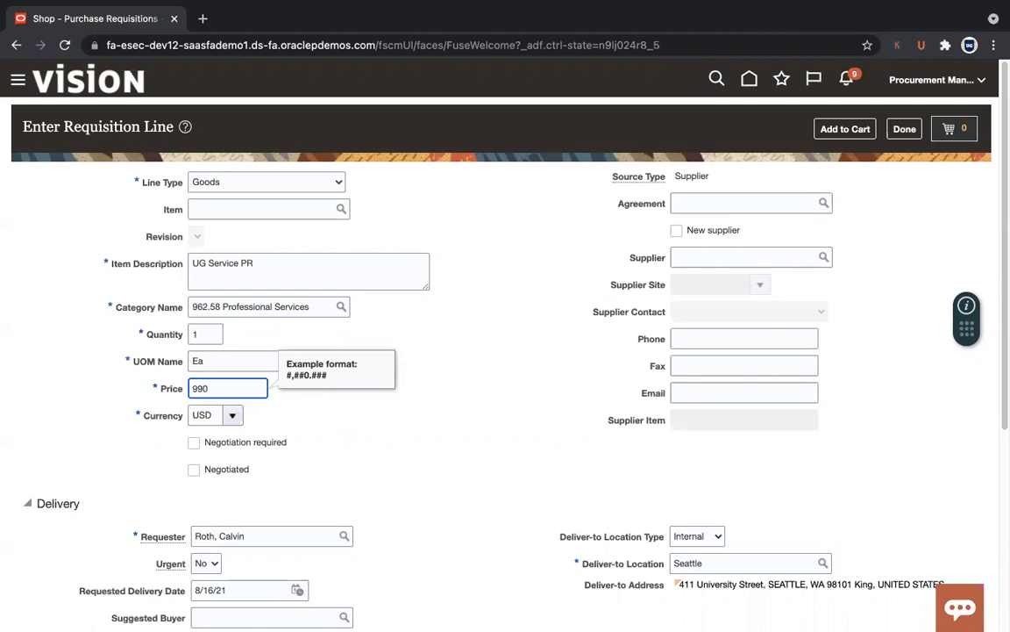
key(Tab)
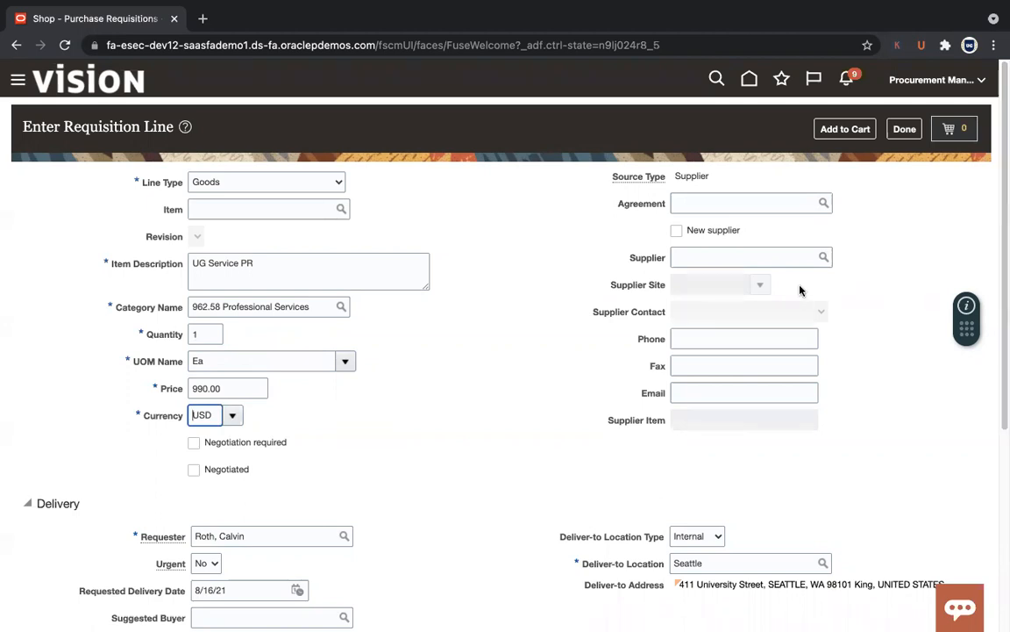
Step: Choose supplier Dell Inc. with supplier site Dell US1
click(764, 260)
text(Dell)
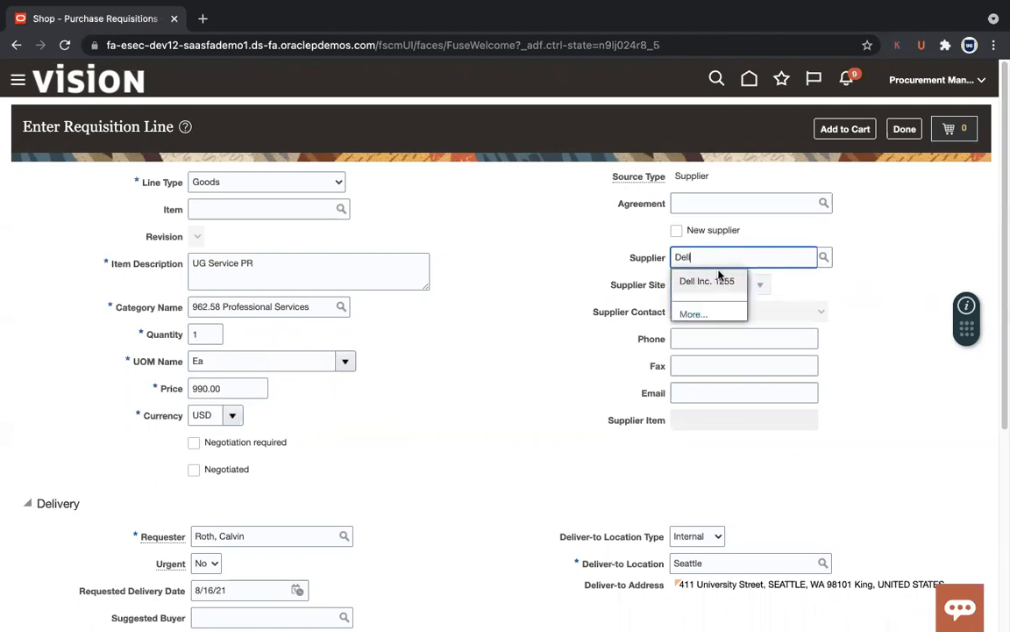
click(711, 281)
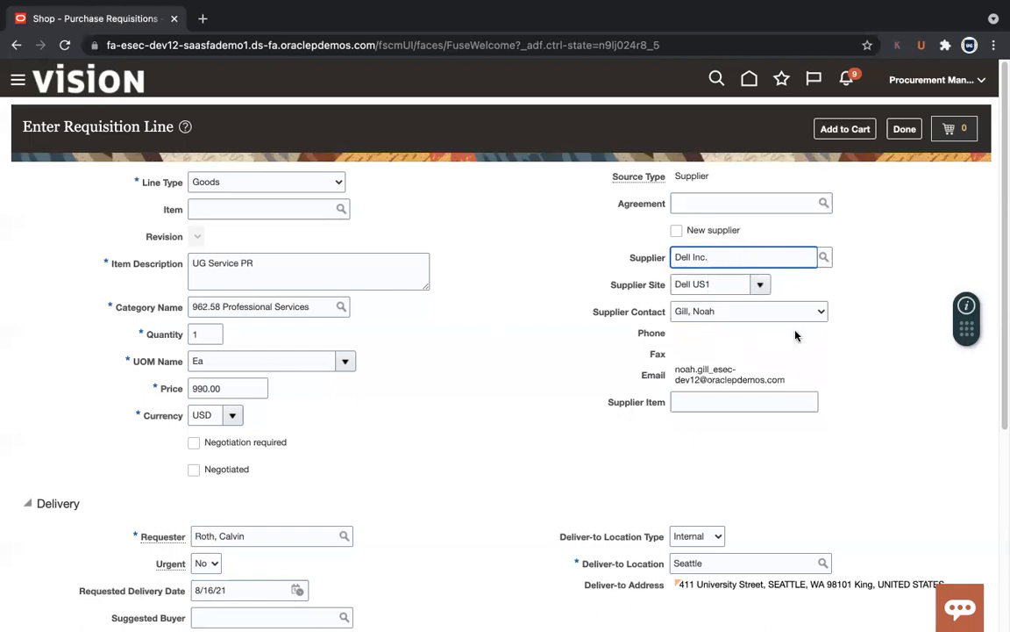
click(868, 273)
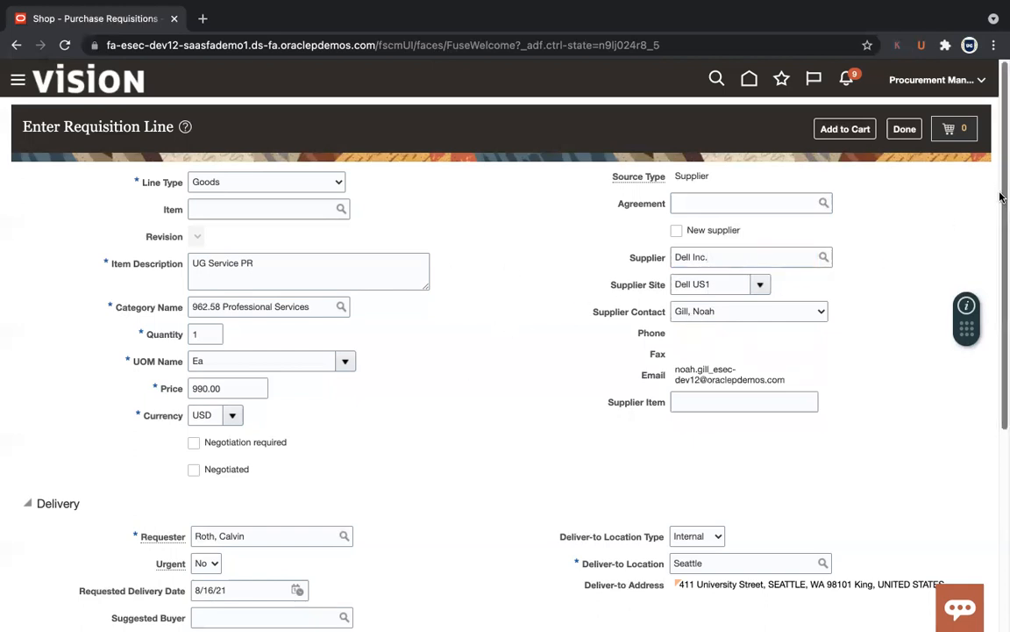
Step: Verify the 100% charge to account 101.10.60540.120.000.000, then add the line to the cart
scroll(1000, 197, down, 2)
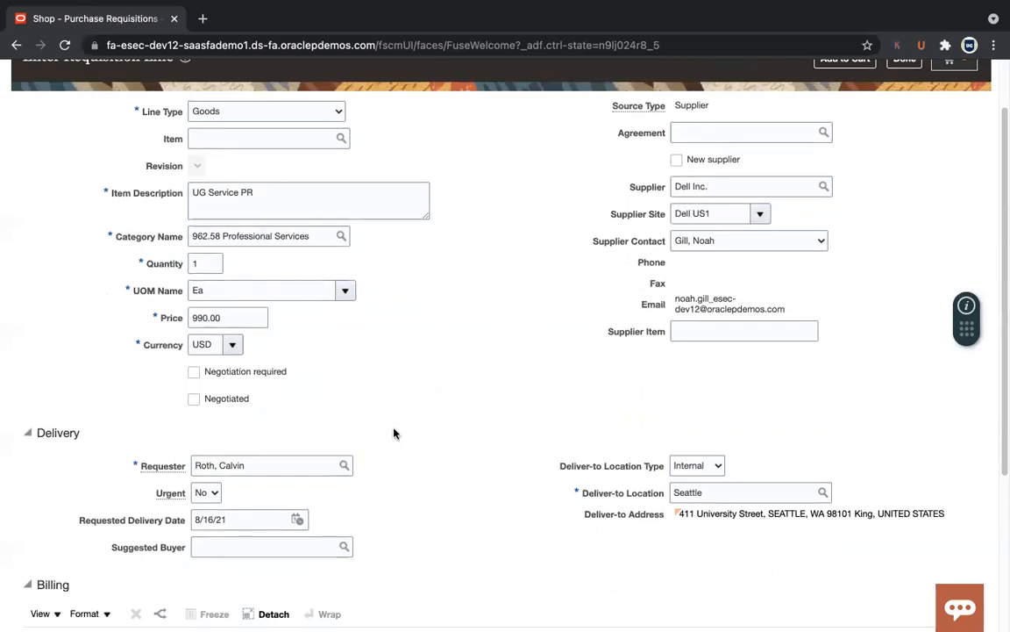
drag(1000, 263, 1000, 402)
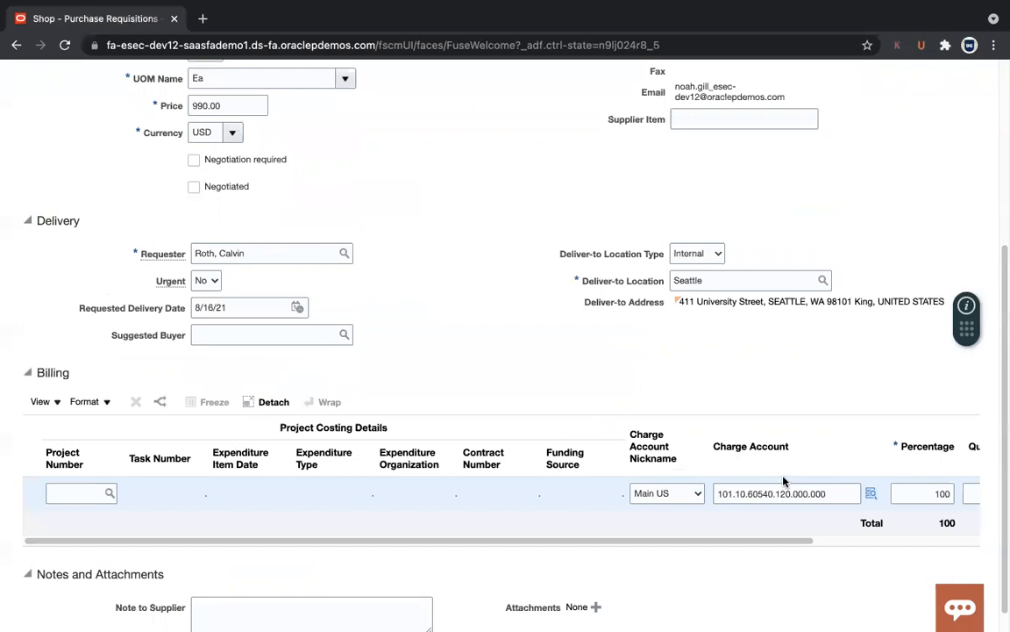
drag(1000, 336, 1001, 150)
click(846, 129)
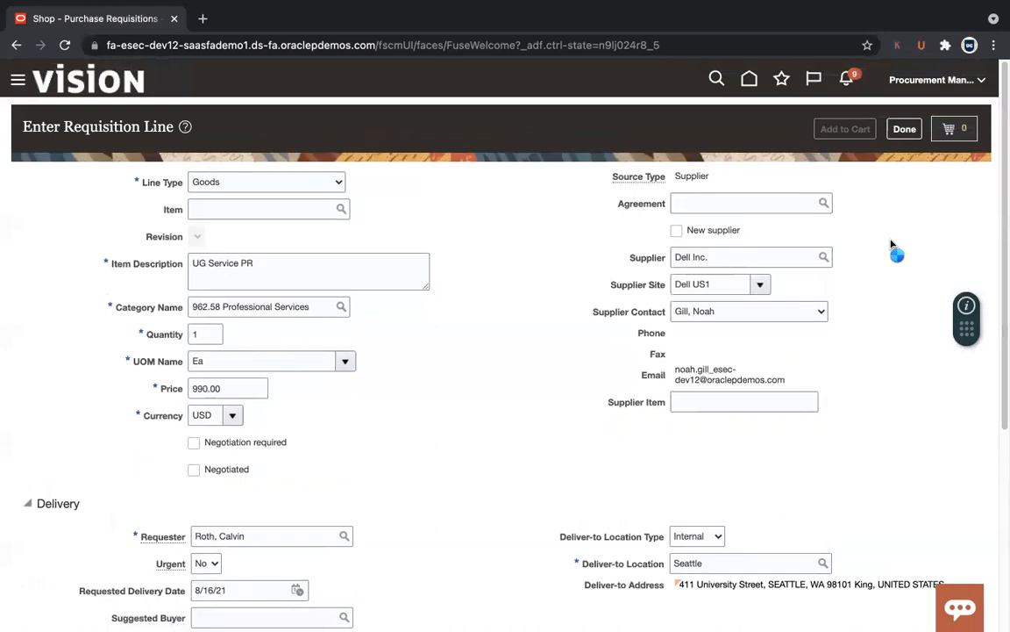
Step: Open the cart summary showing the single UG Service PR line at $990.00
click(330, 184)
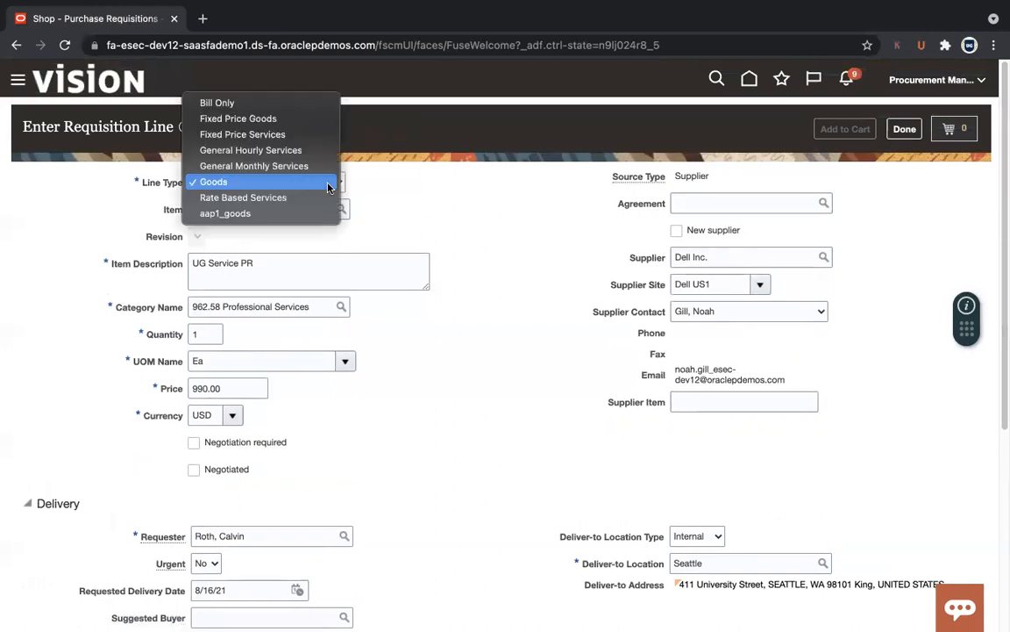
click(460, 184)
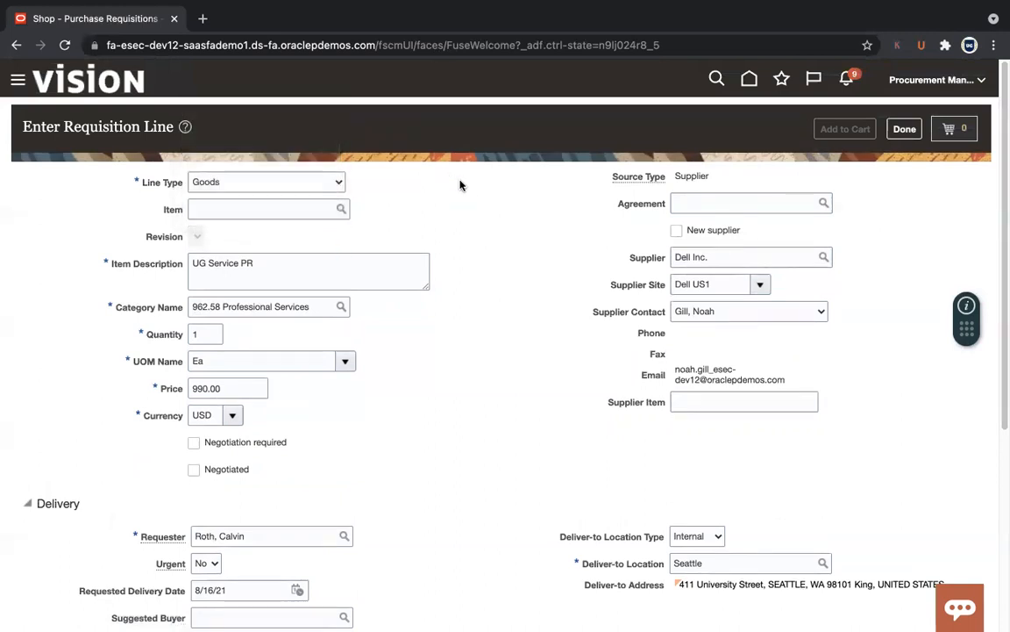
click(965, 135)
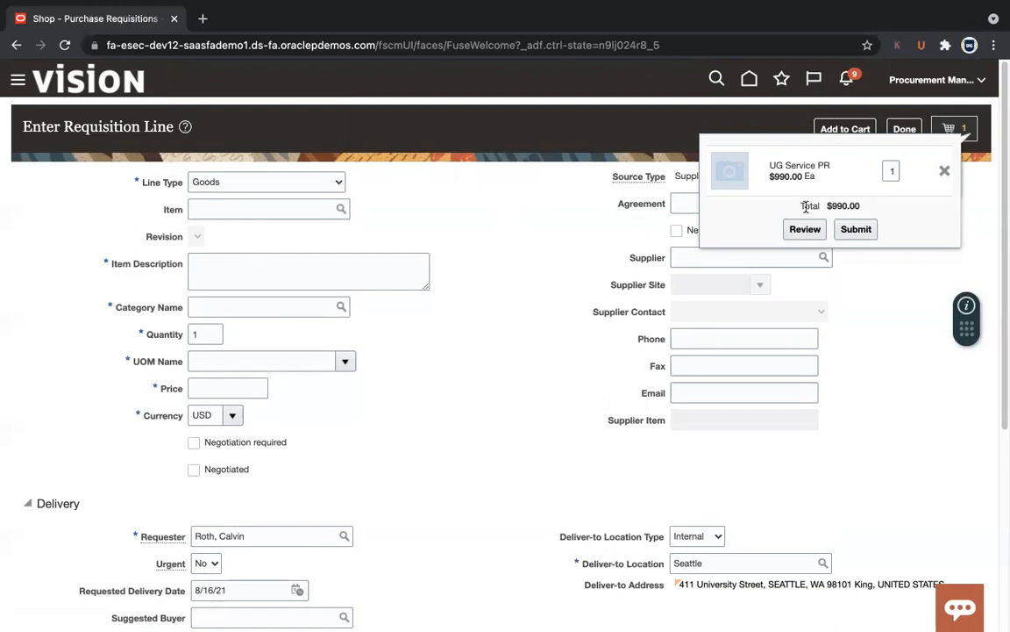
Step: Submit the cart as requisition 204118, select its number, and request the PDF
click(865, 229)
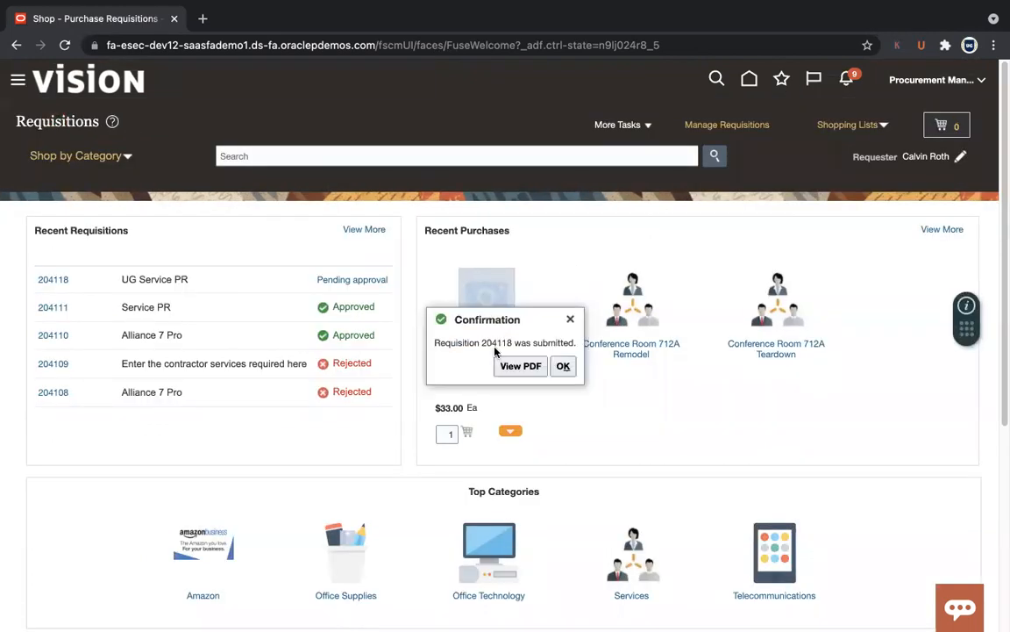
double_click(495, 343)
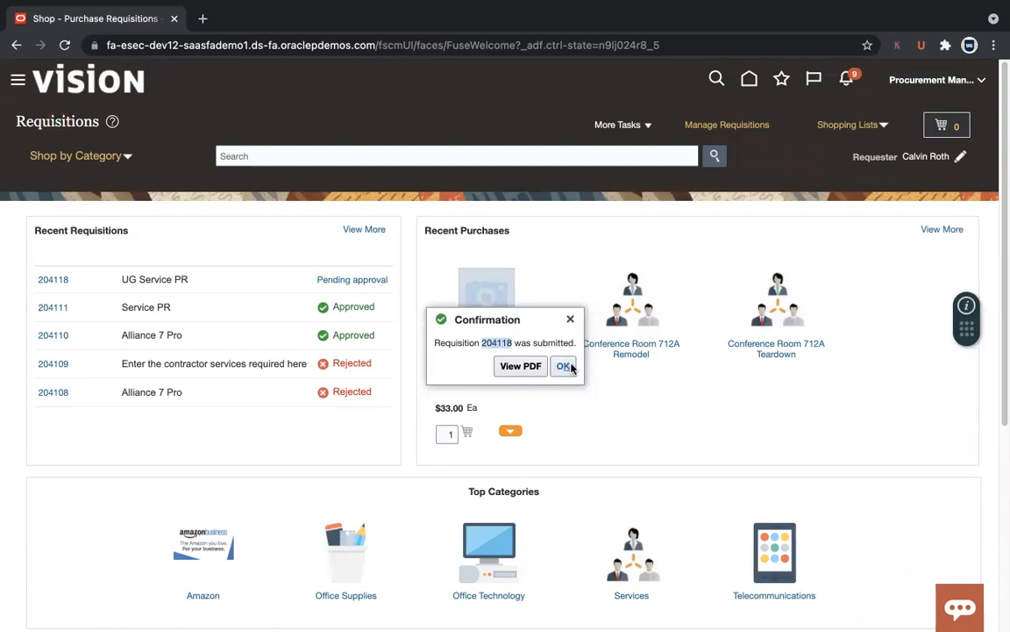
click(538, 369)
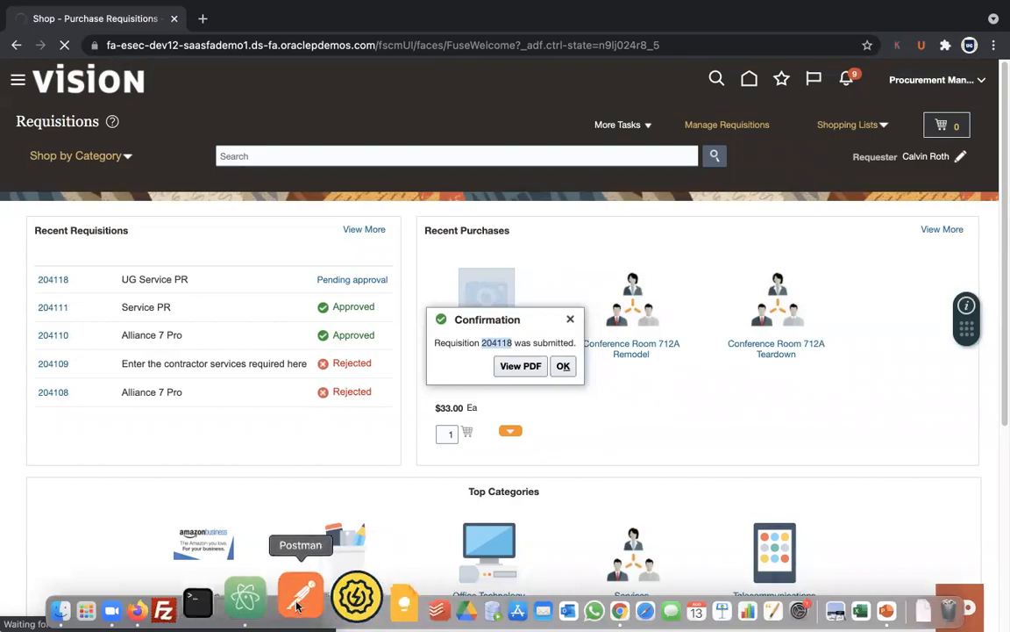
Step: Add requisition number 204118 on a new line in the Atom notes
click(275, 600)
key(Return)
key(Return)
text(204118)
Step: Open the downloaded 204118.pdf report in its own tab, then return to the Requisitions tab
key(super+Tab)
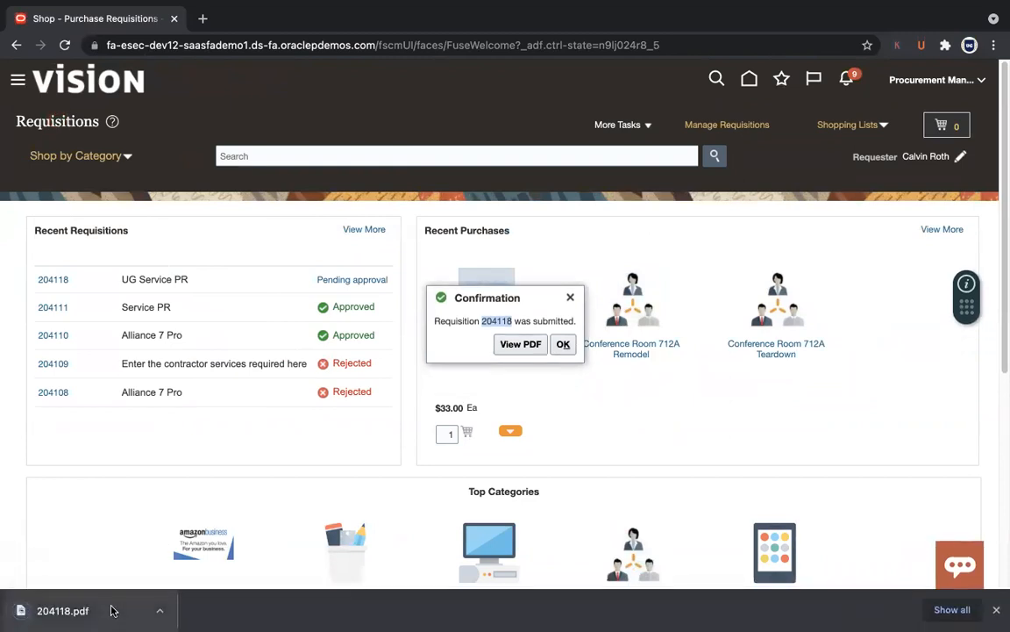
click(61, 611)
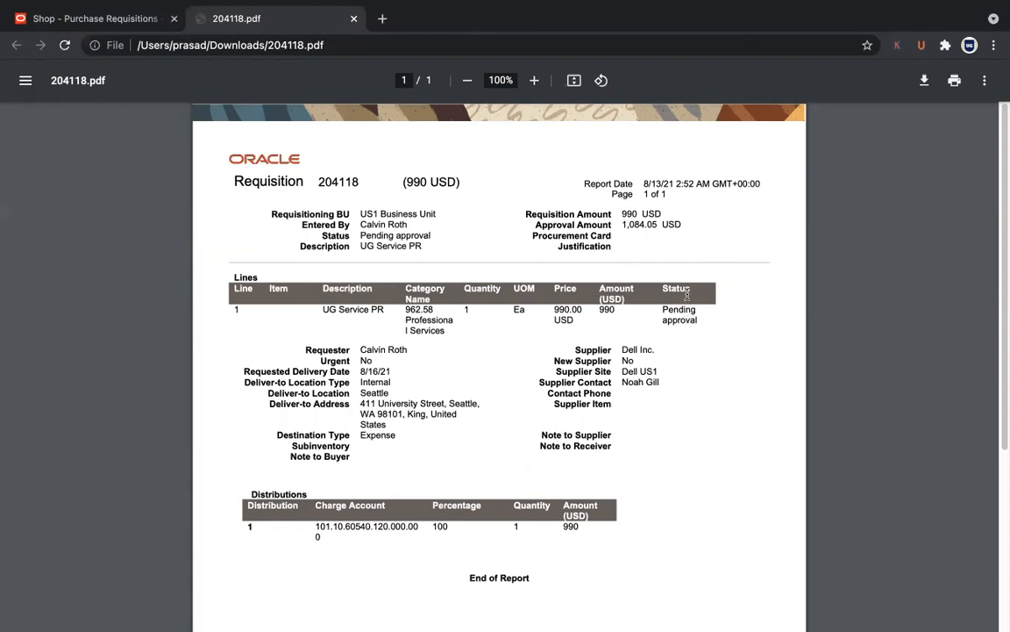
click(108, 24)
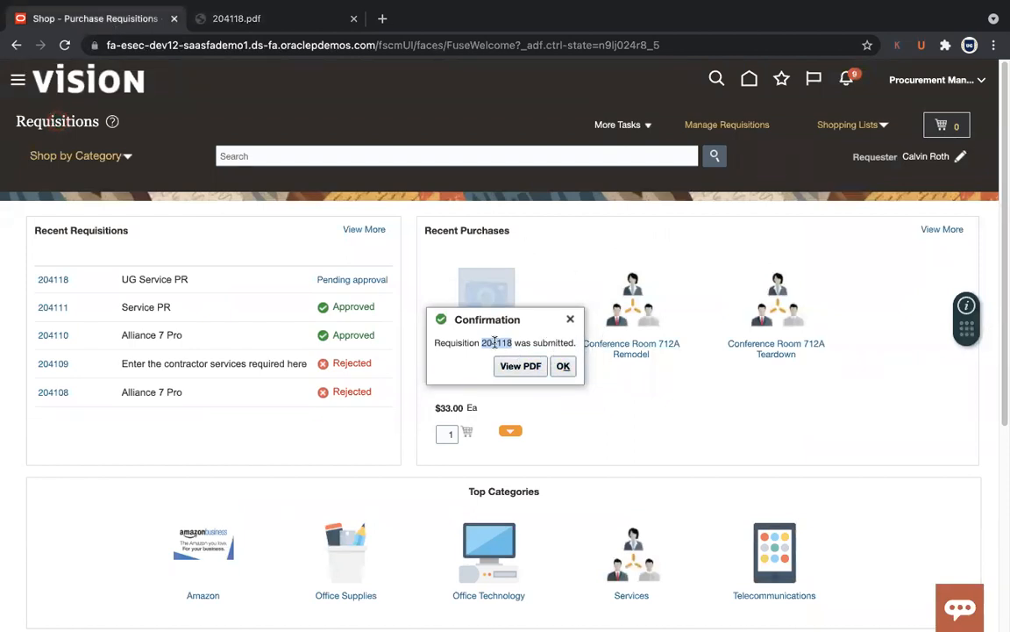
Step: Reload the Requisitions page and open requisition 204118 to confirm it is now Rejected
click(564, 365)
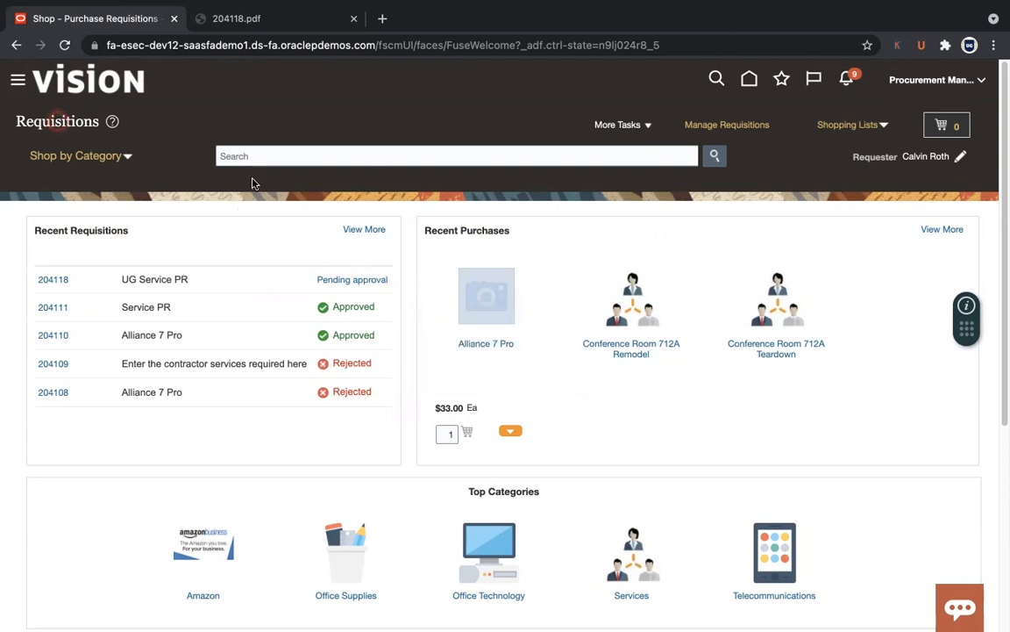
click(65, 46)
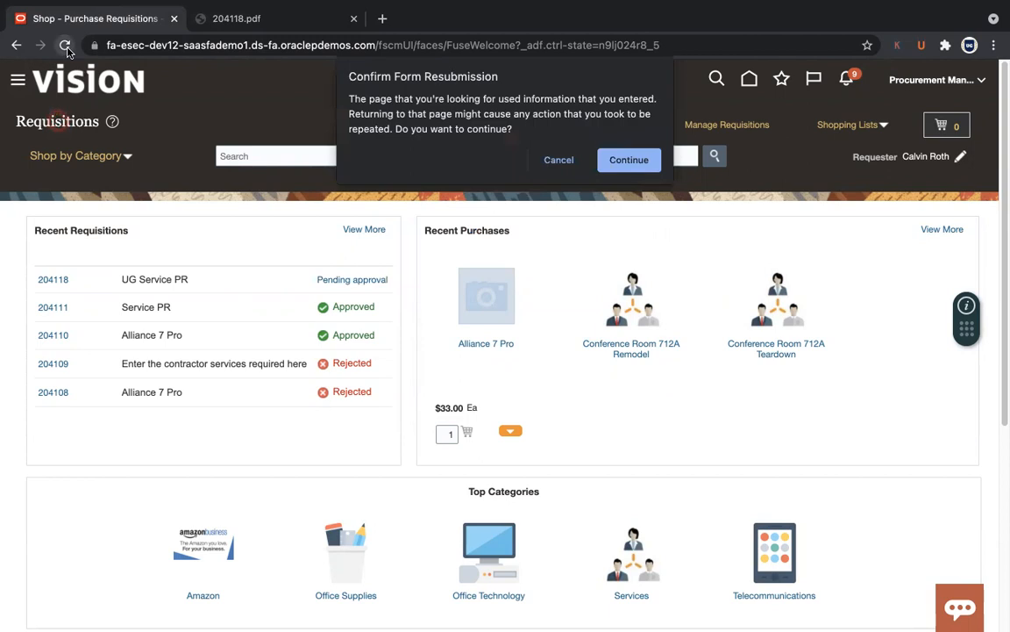
click(560, 160)
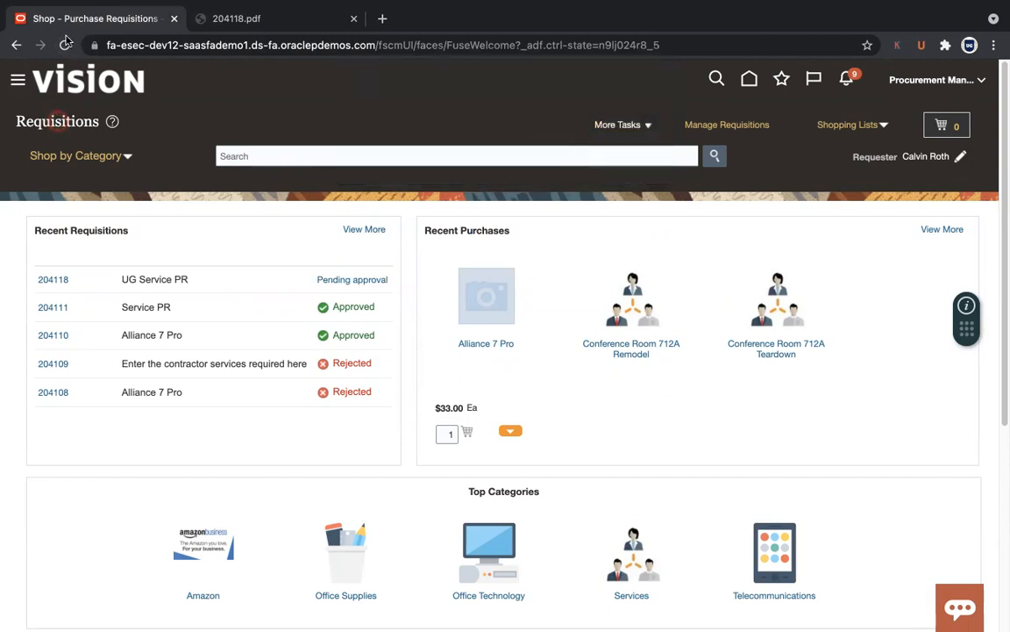
click(65, 45)
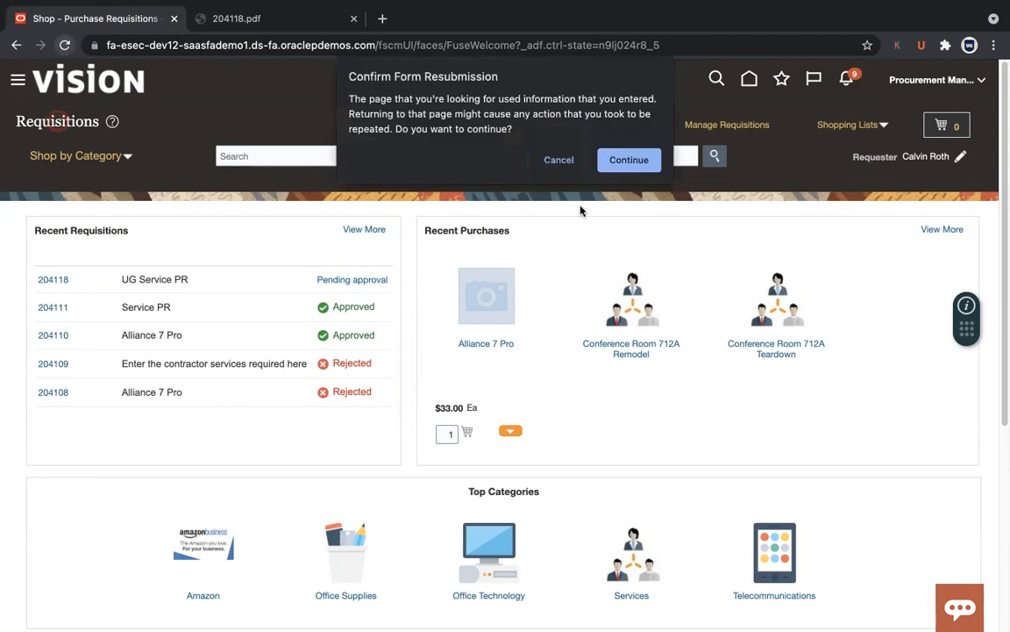
click(627, 160)
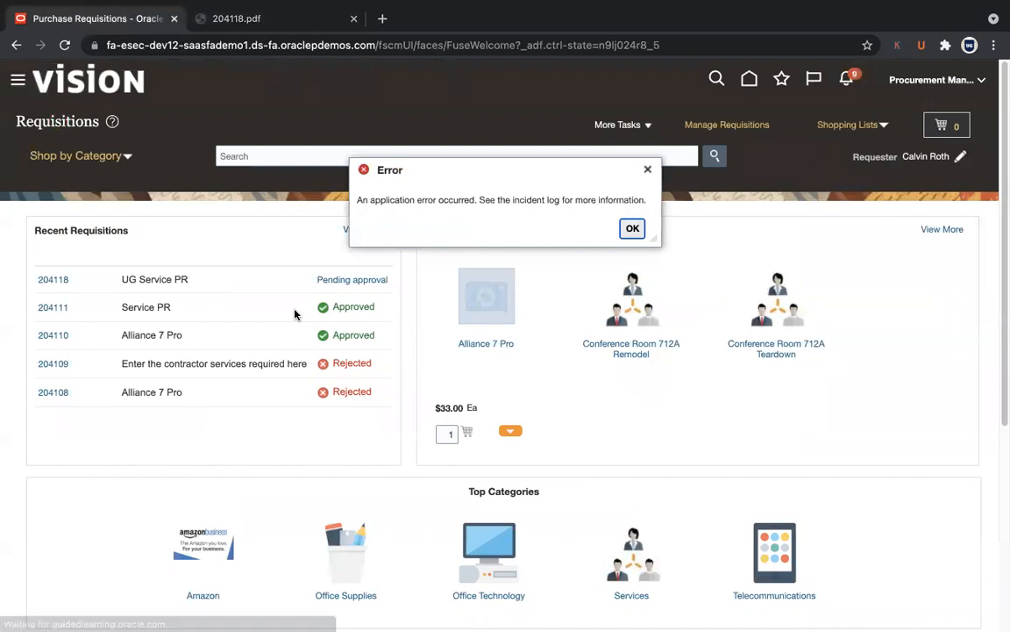
click(633, 231)
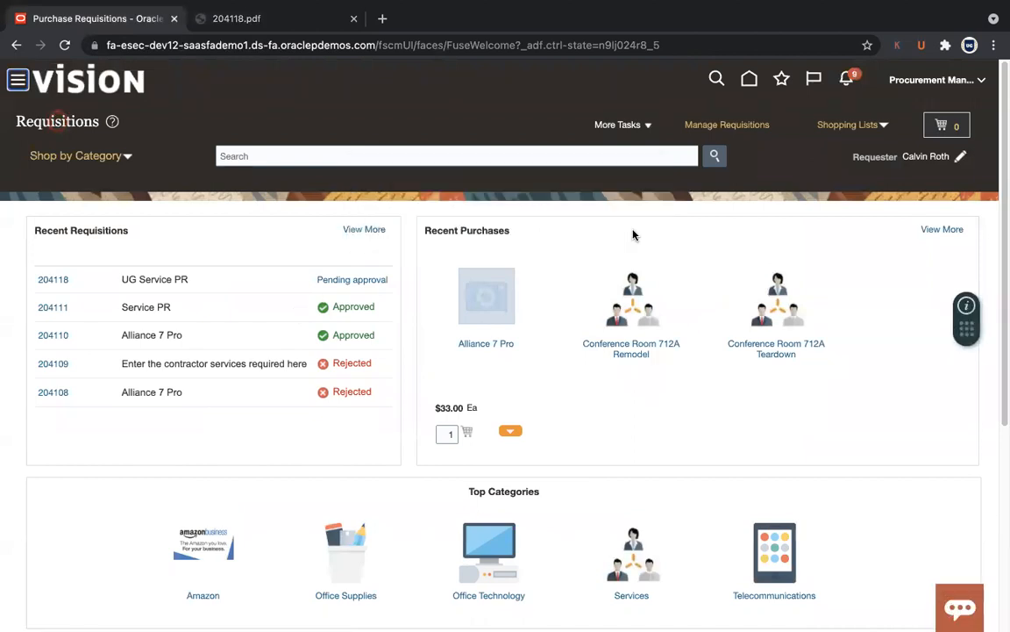
click(64, 281)
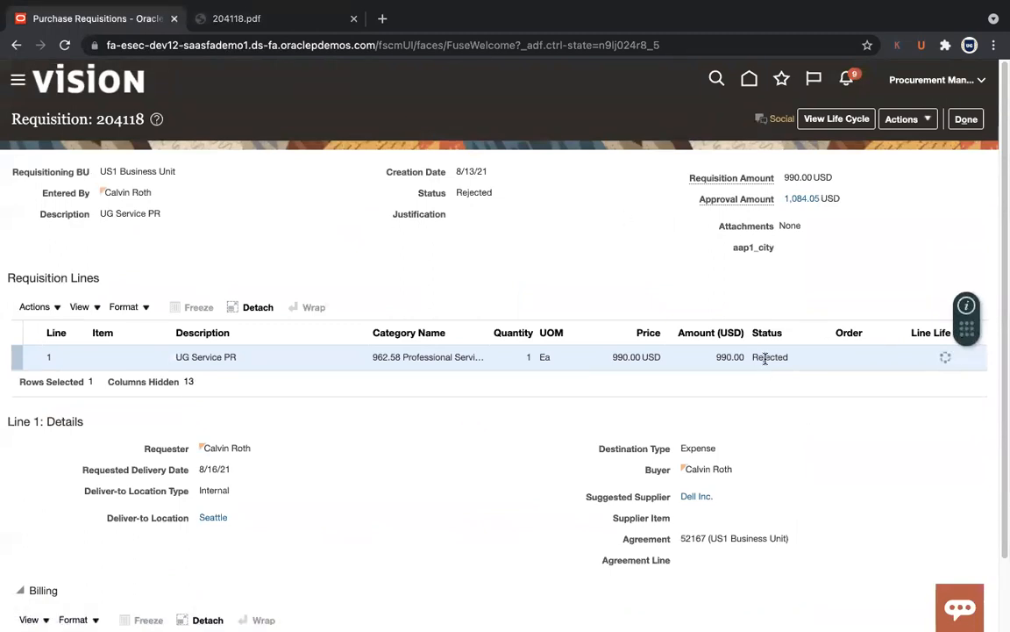
click(966, 119)
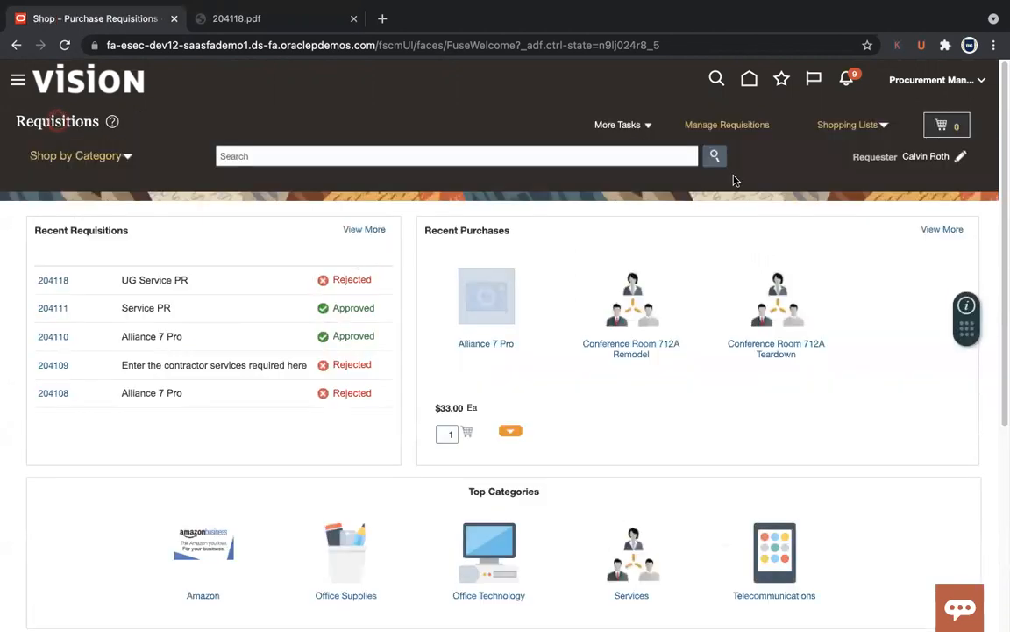
key(super+Tab)
key(super+Tab)
key(super+Tab)
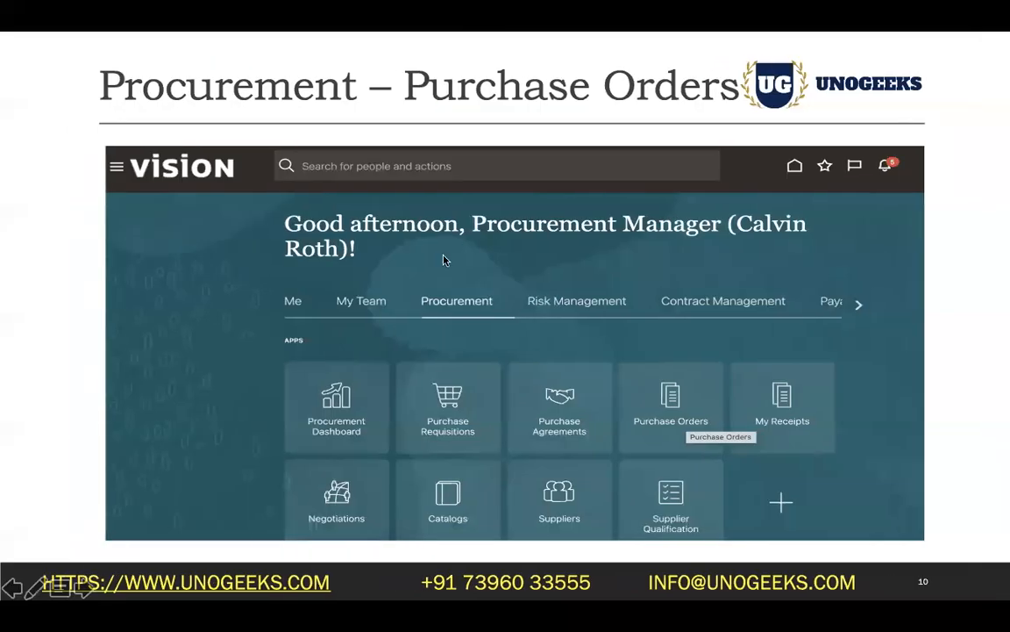
key(Right)
key(Right)
key(Right)
key(Right)
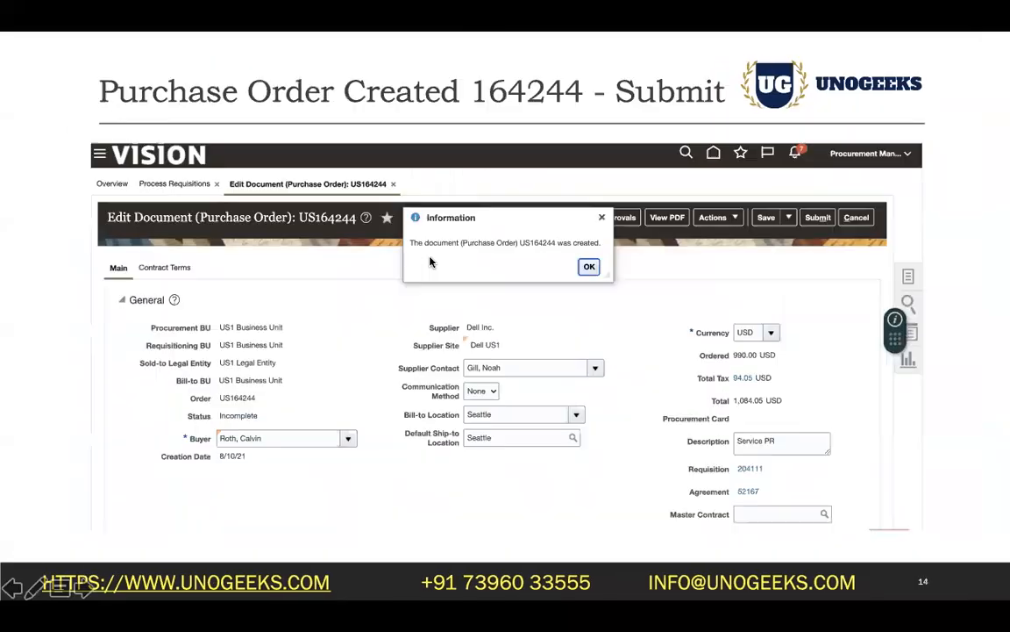
key(Right)
key(Left)
key(Left)
key(Left)
key(Left)
key(Left)
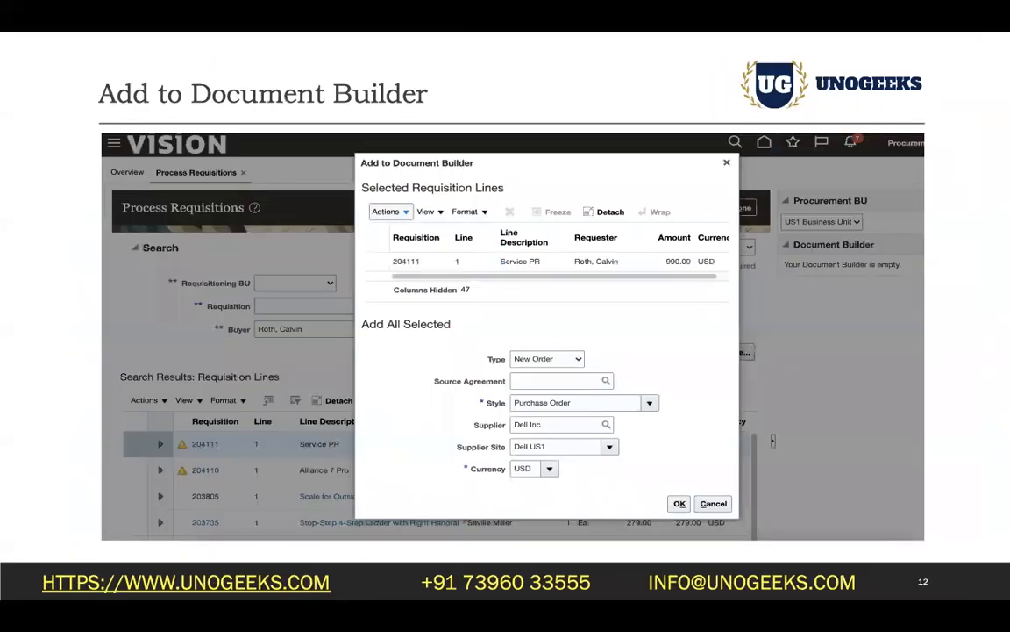
key(Left)
key(Left)
key(Left)
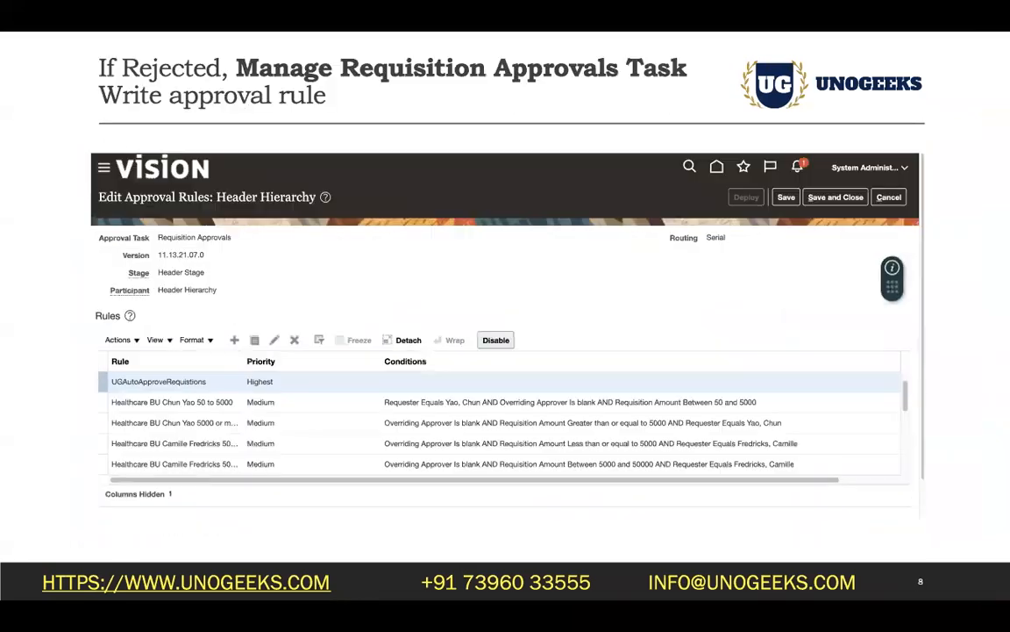
key(Right)
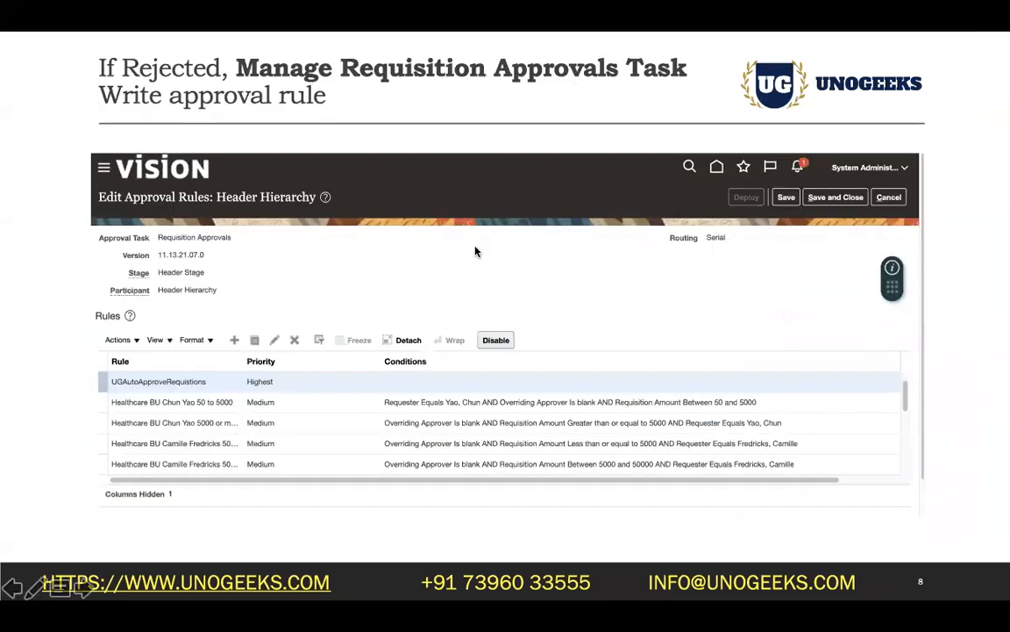
key(ctrl+Right)
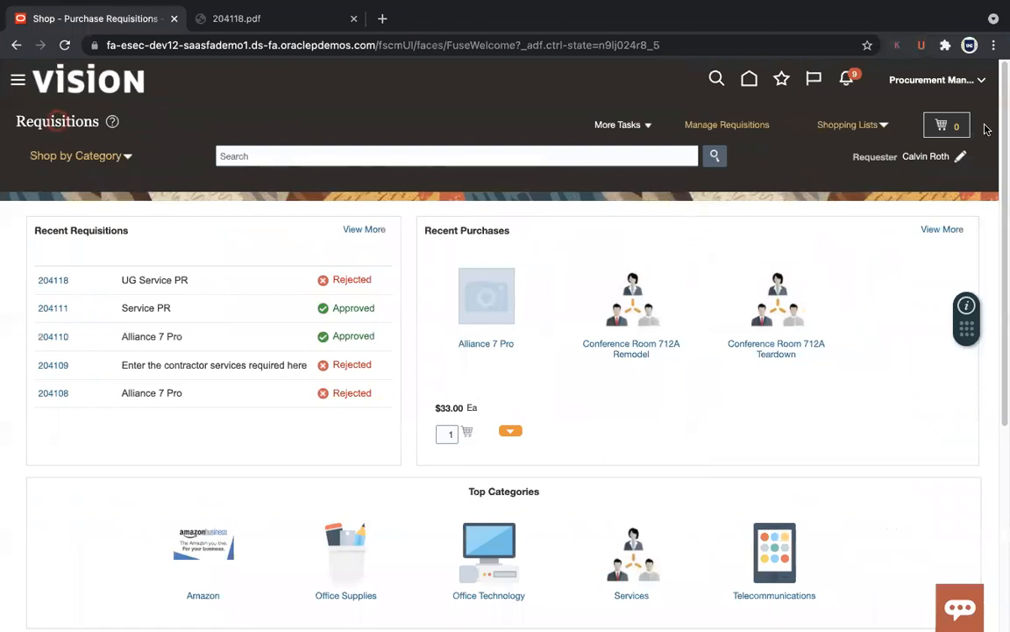
Step: Open requisition 204118 and review its life cycle and document history
click(53, 282)
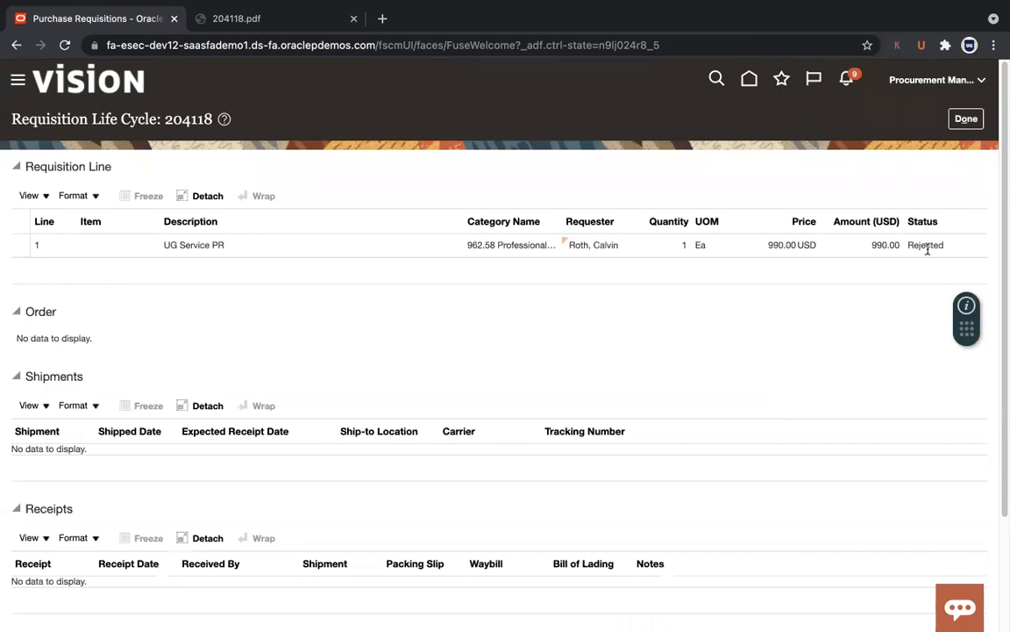
click(966, 118)
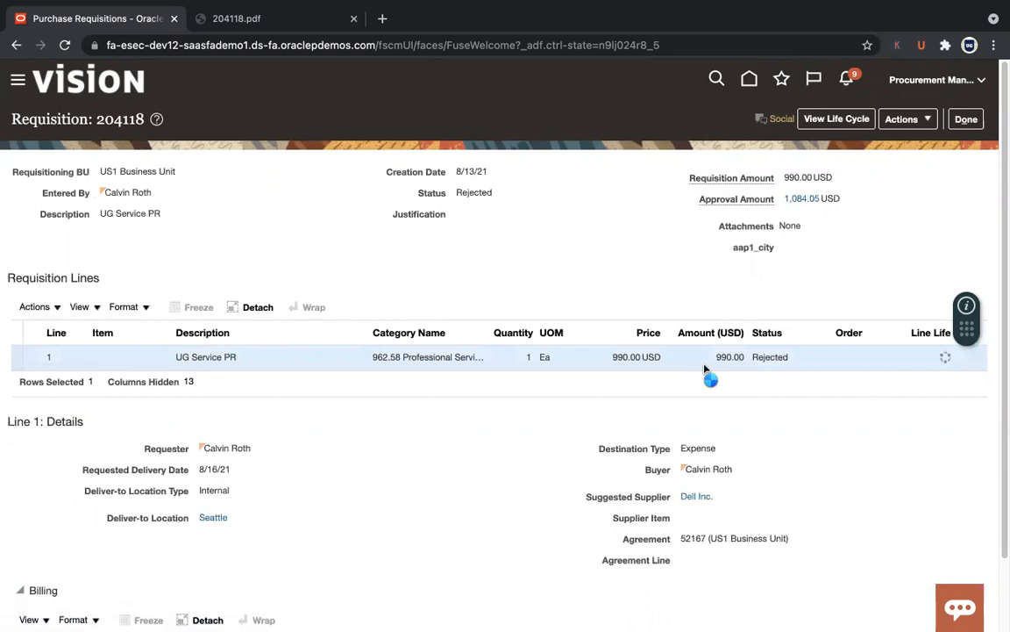
click(921, 122)
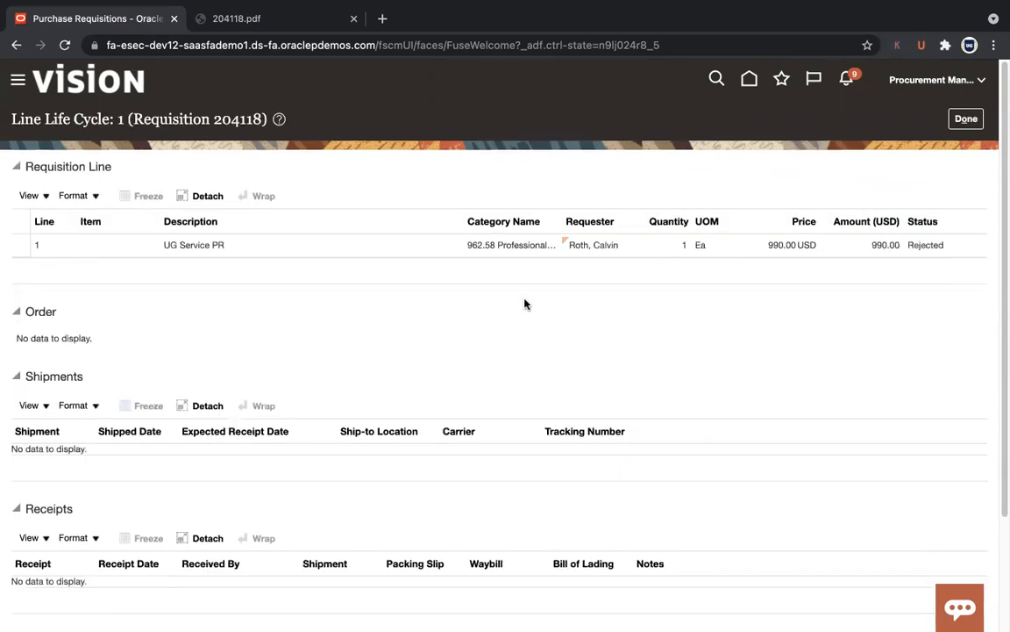
click(966, 118)
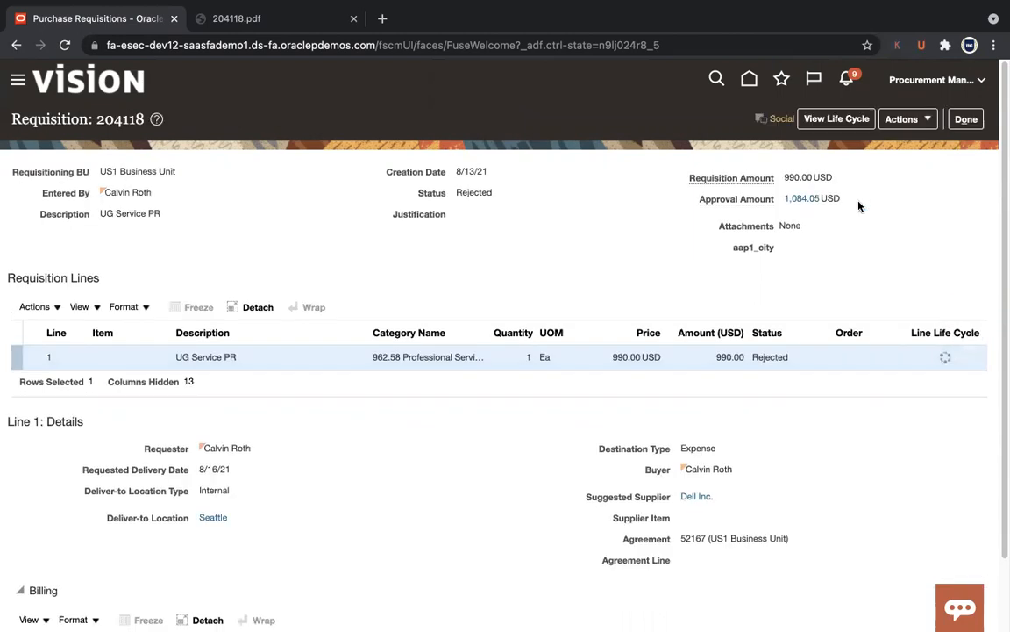
click(907, 120)
click(887, 241)
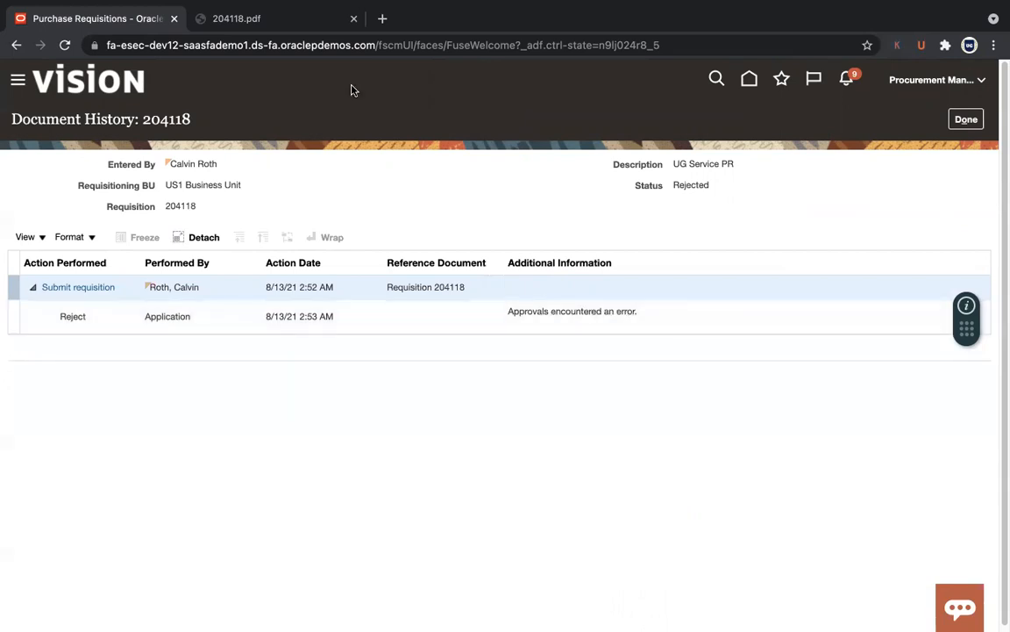
Step: Back on the requisition details, select only the instance's base web address
click(371, 45)
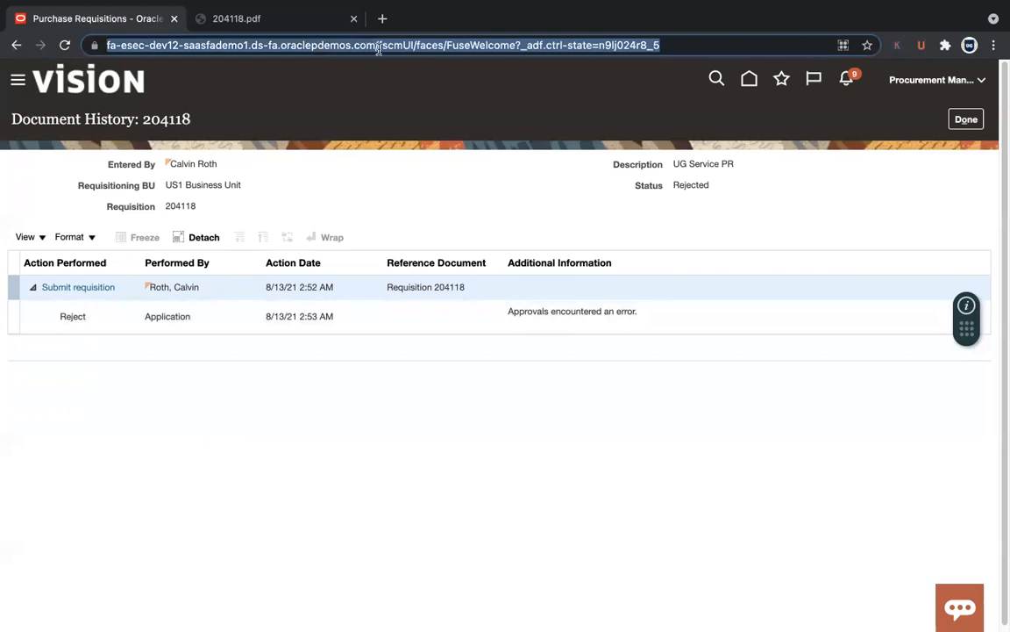
click(968, 121)
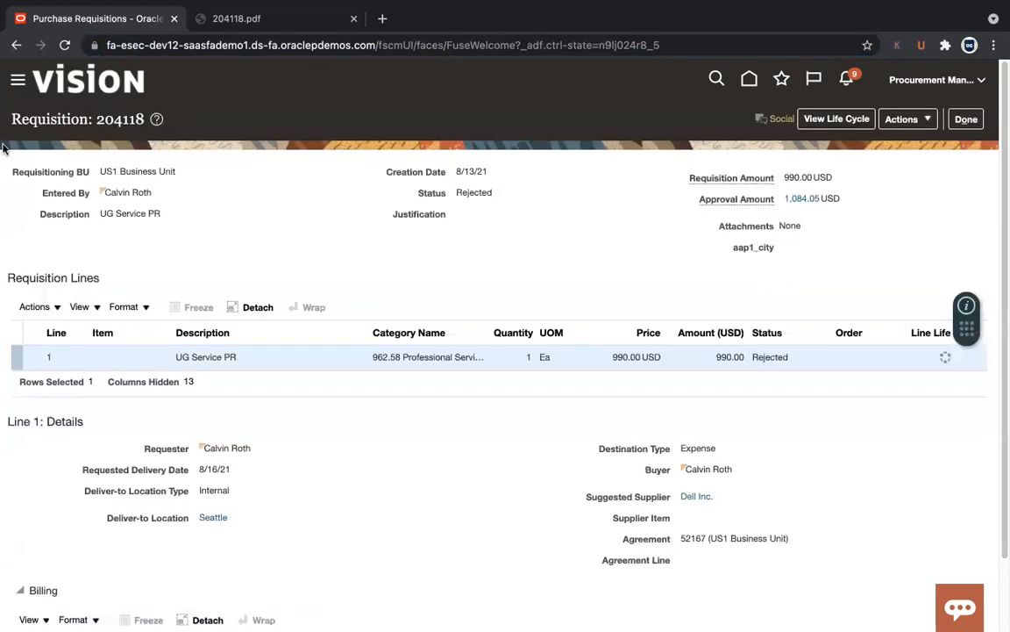
click(387, 38)
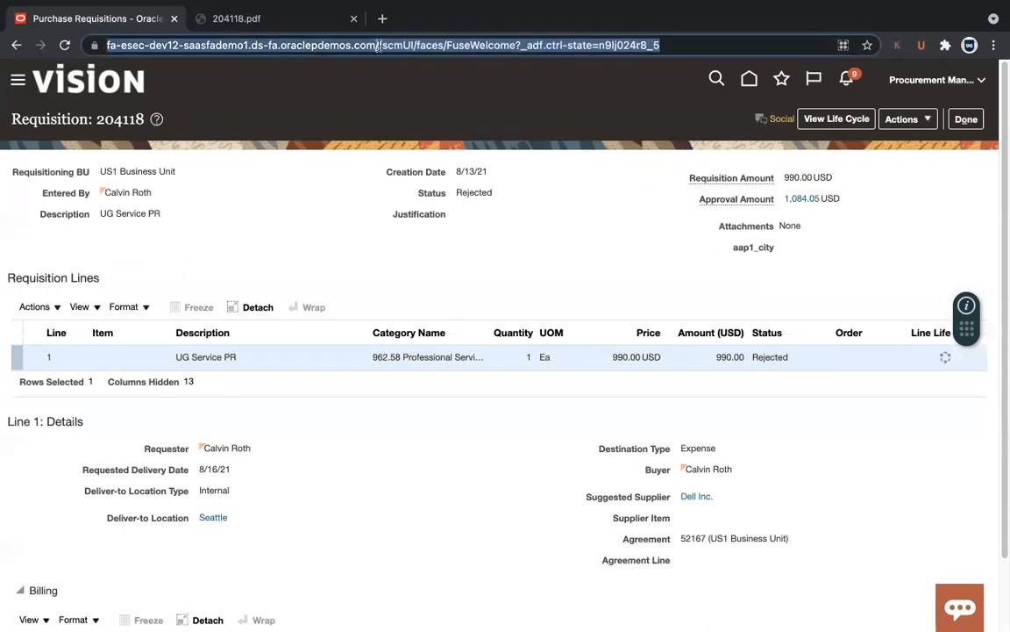
click(378, 47)
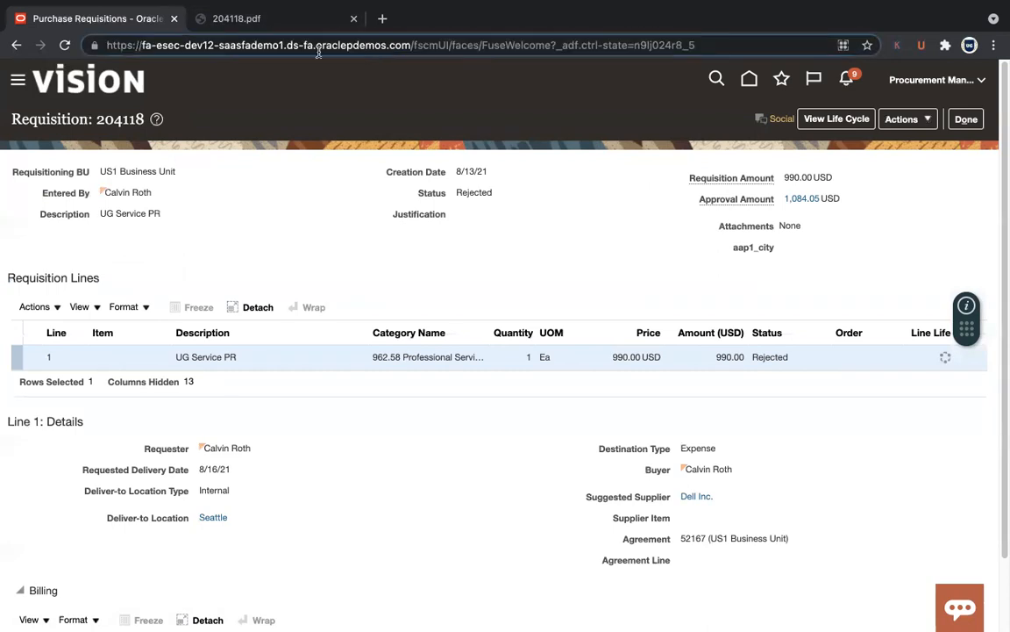
shift+click(98, 44)
key(super+c)
Step: In Firefox, replace the Integration tabs with a new tab loading the Fusion address and sign in
mouse_move(281, 610)
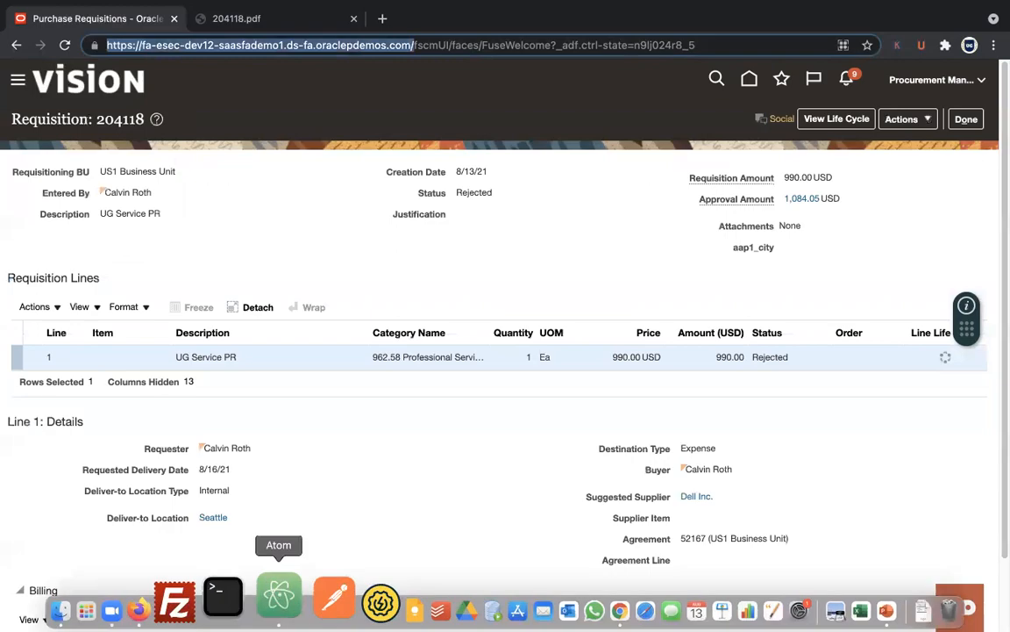
click(205, 610)
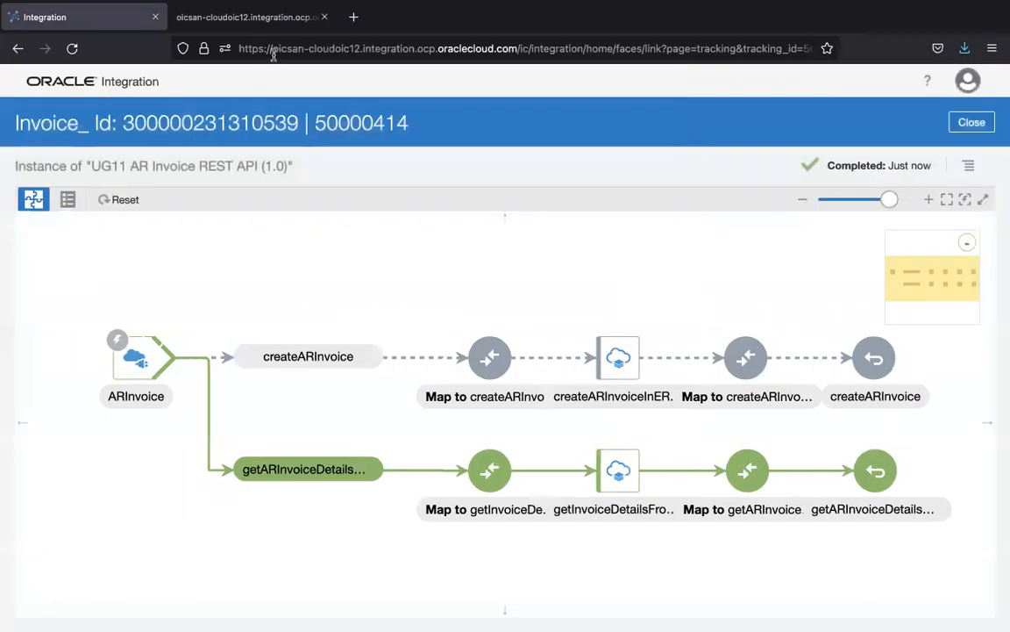
click(324, 16)
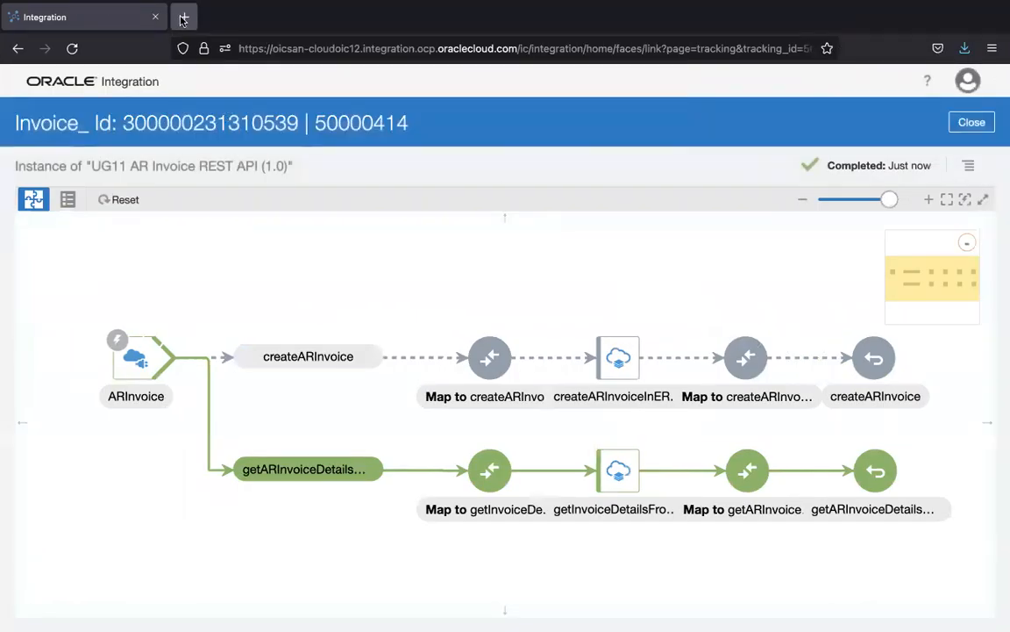
click(184, 18)
key(super+v)
click(155, 17)
key(Return)
key(Return)
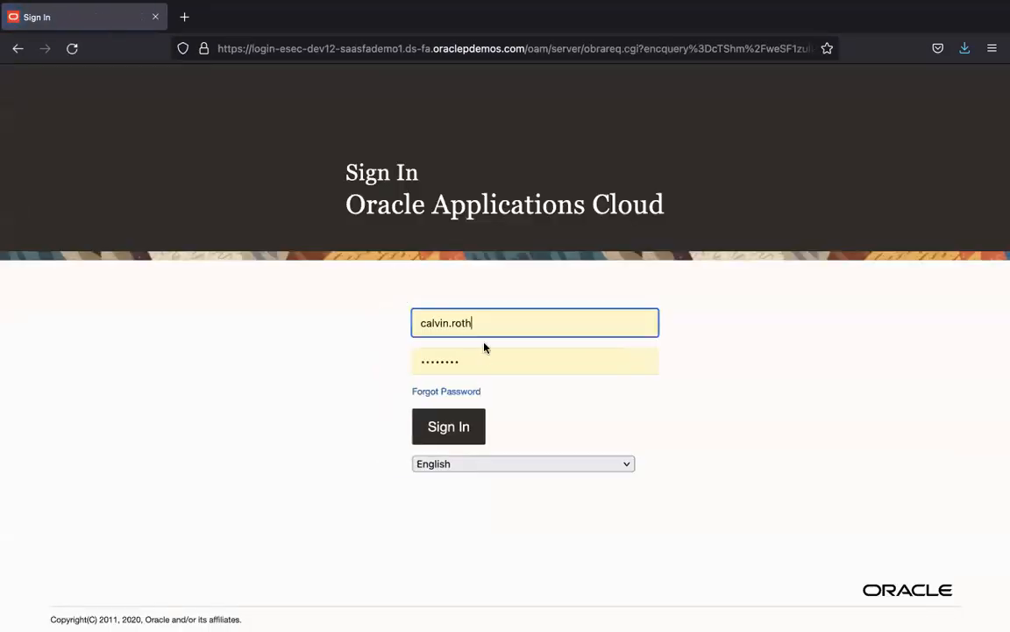
click(458, 428)
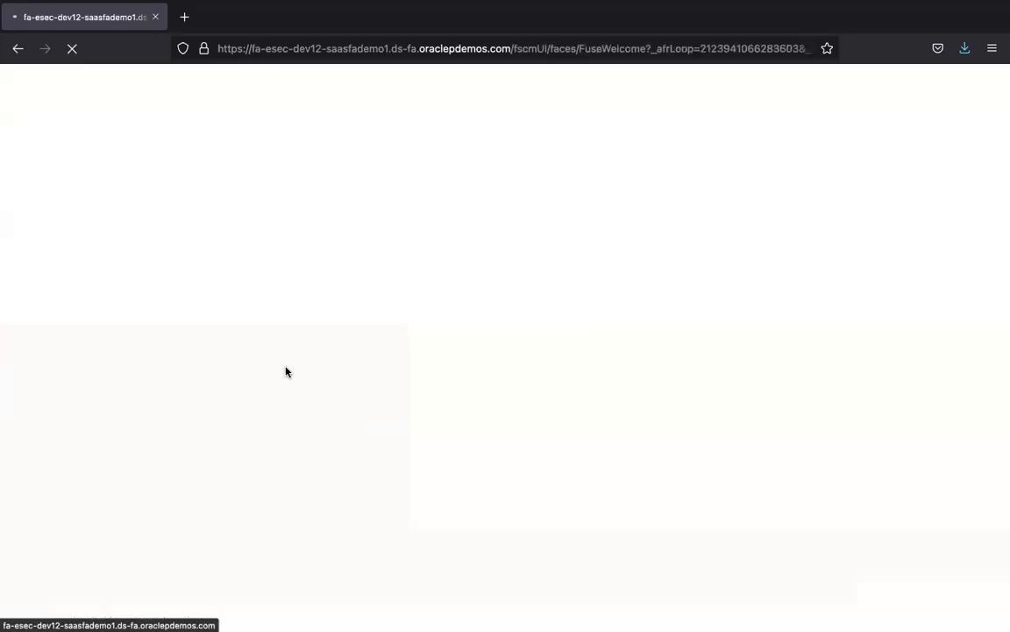
key(super+Tab)
key(super+Tab)
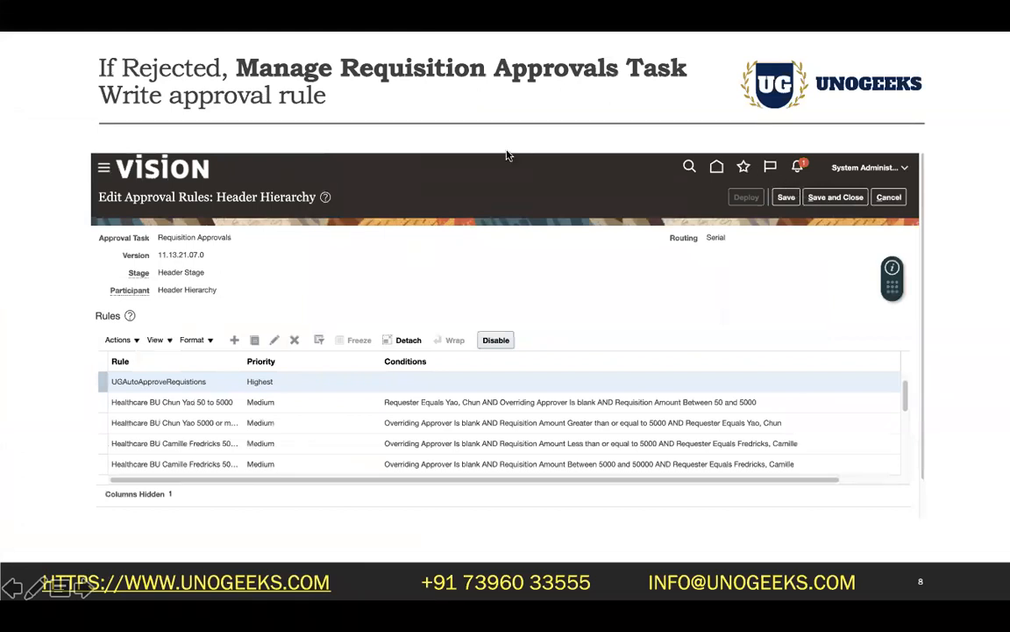
Step: Sign out of the Procurement Manager account
key(super+Tab)
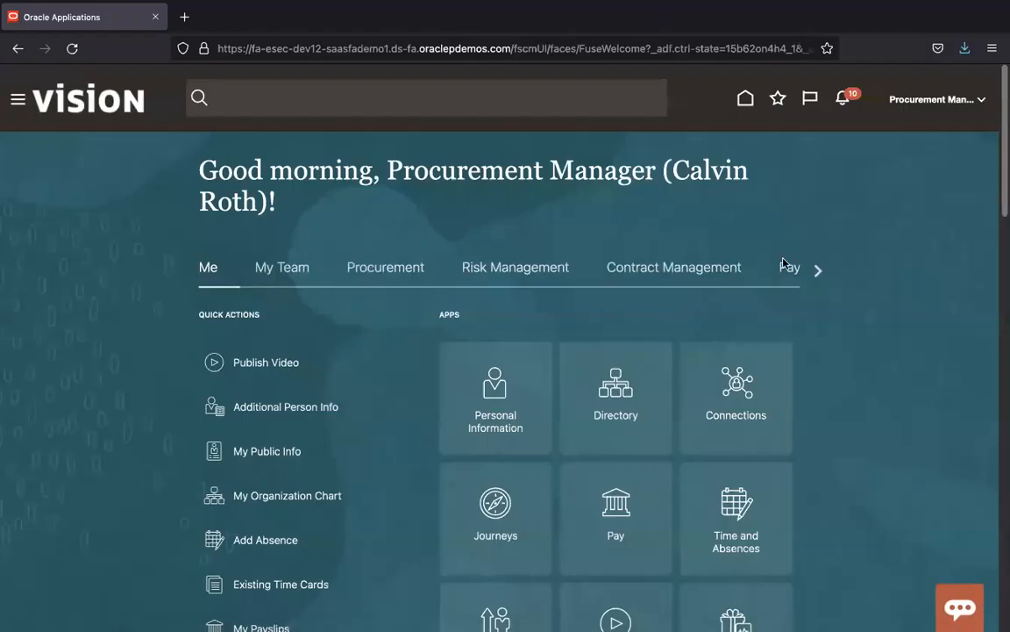
click(921, 99)
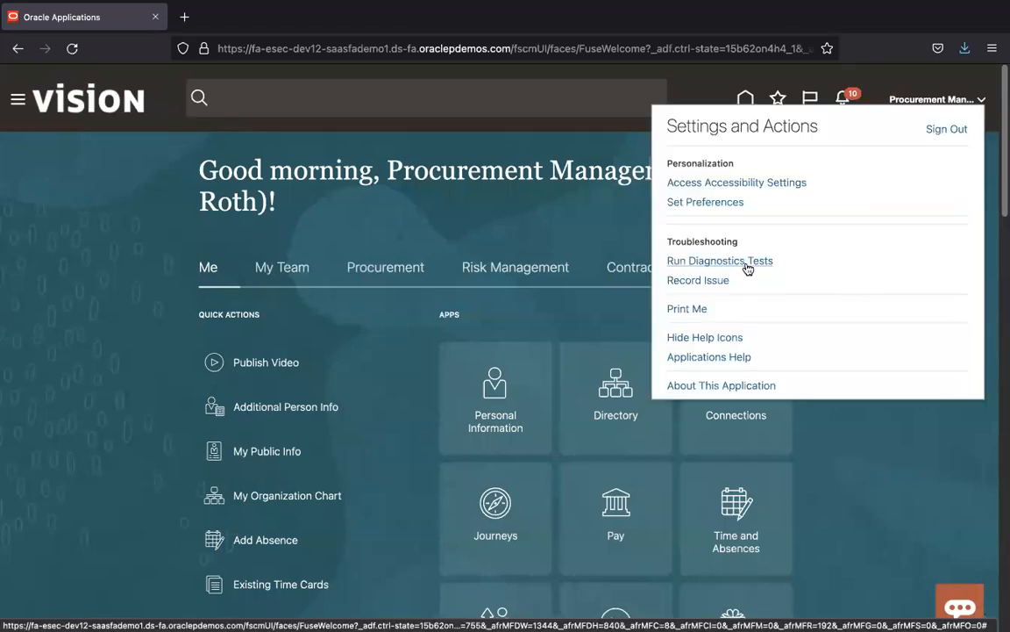
click(951, 129)
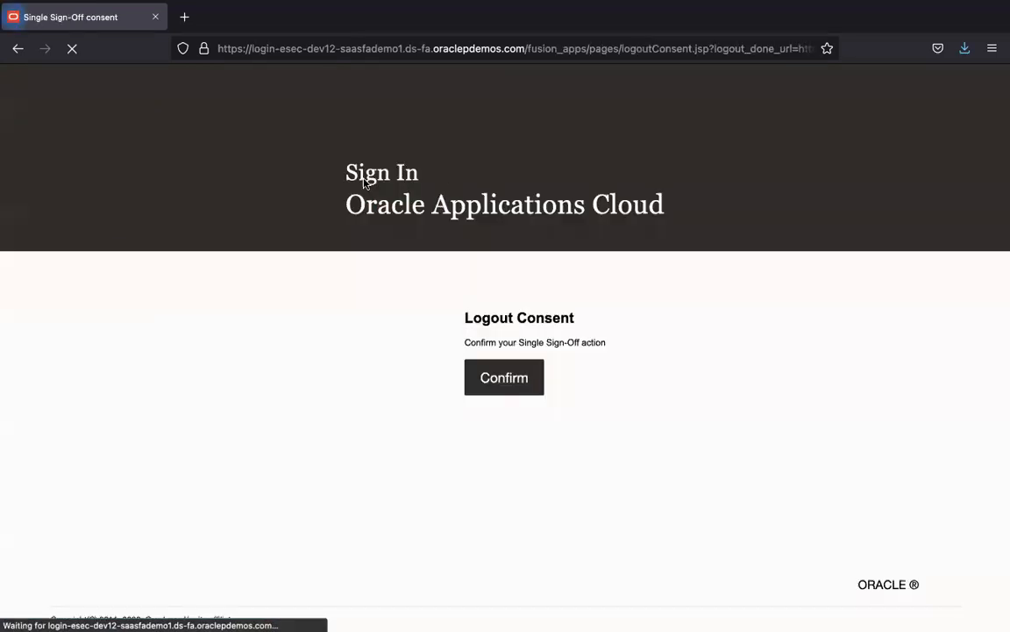
click(513, 386)
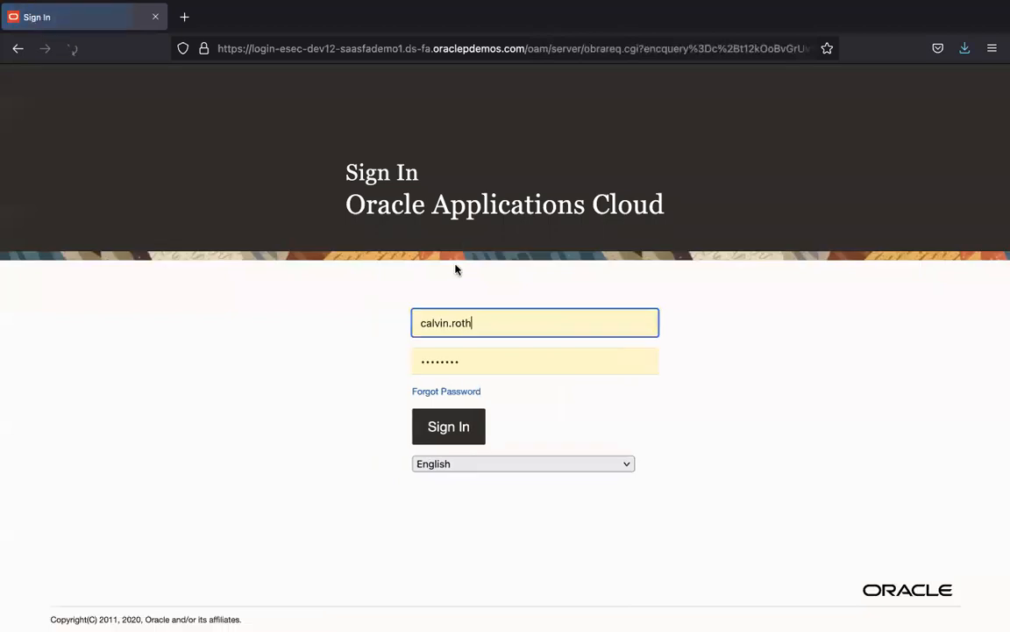
Step: Sign in as System Administrator using the saved username and the password from the notes
triple_click(485, 309)
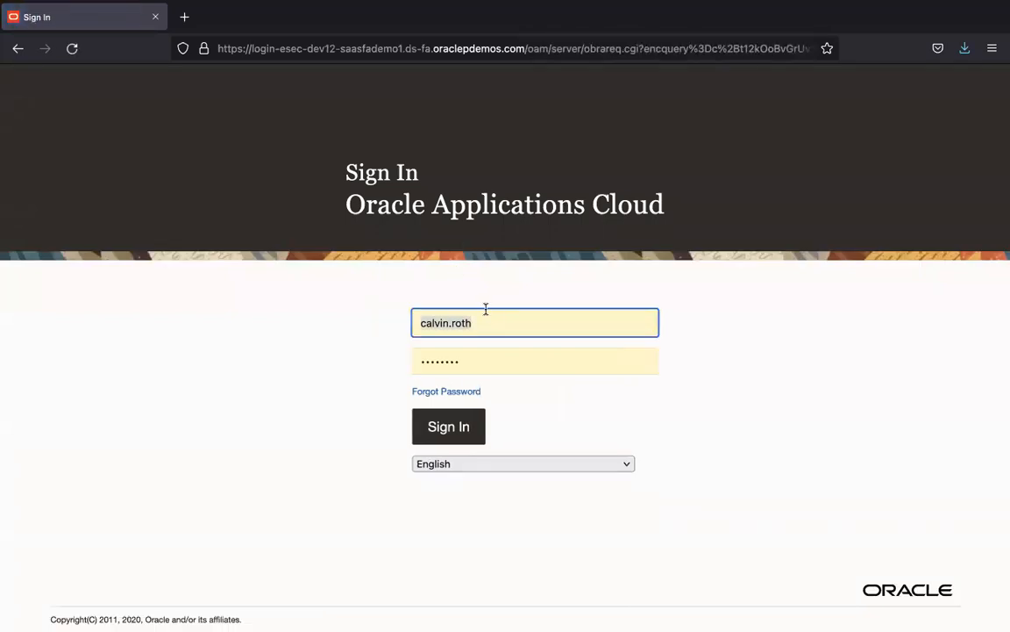
text(casey.brown)
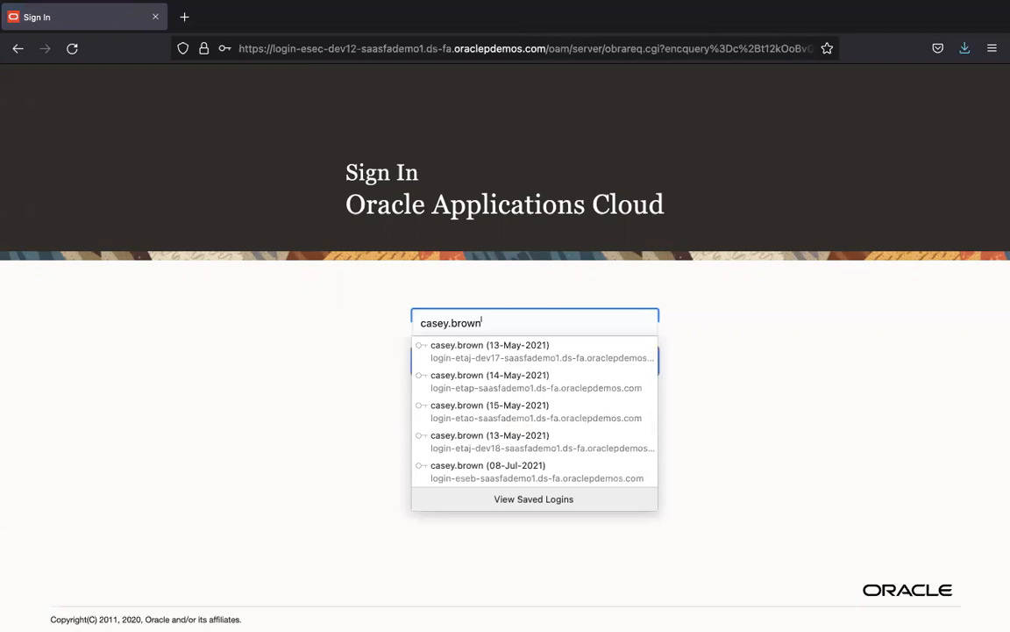
key(Tab)
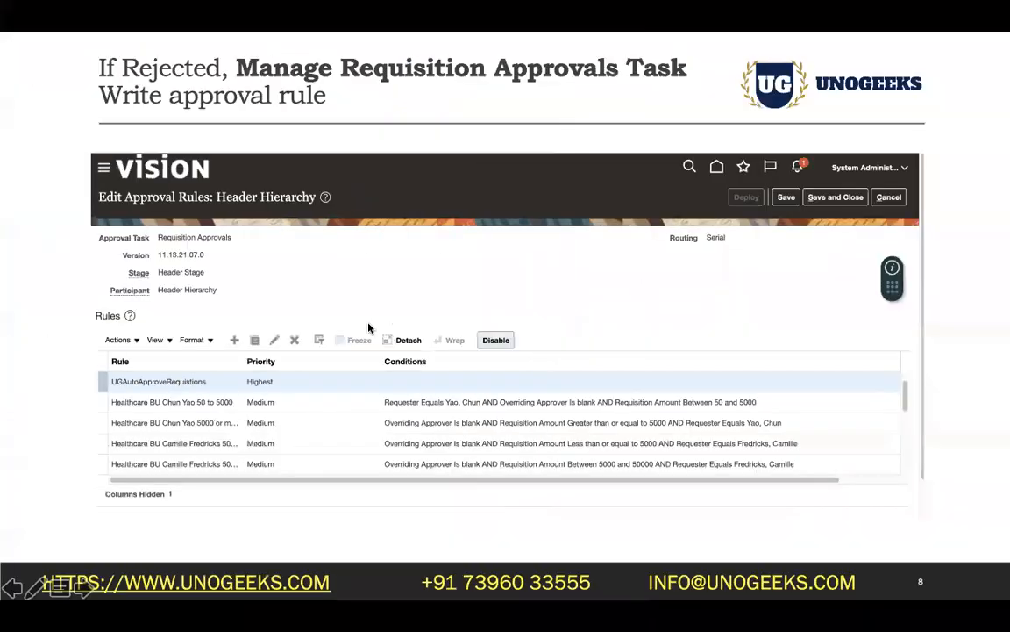
key(super+Tab)
key(super+Tab)
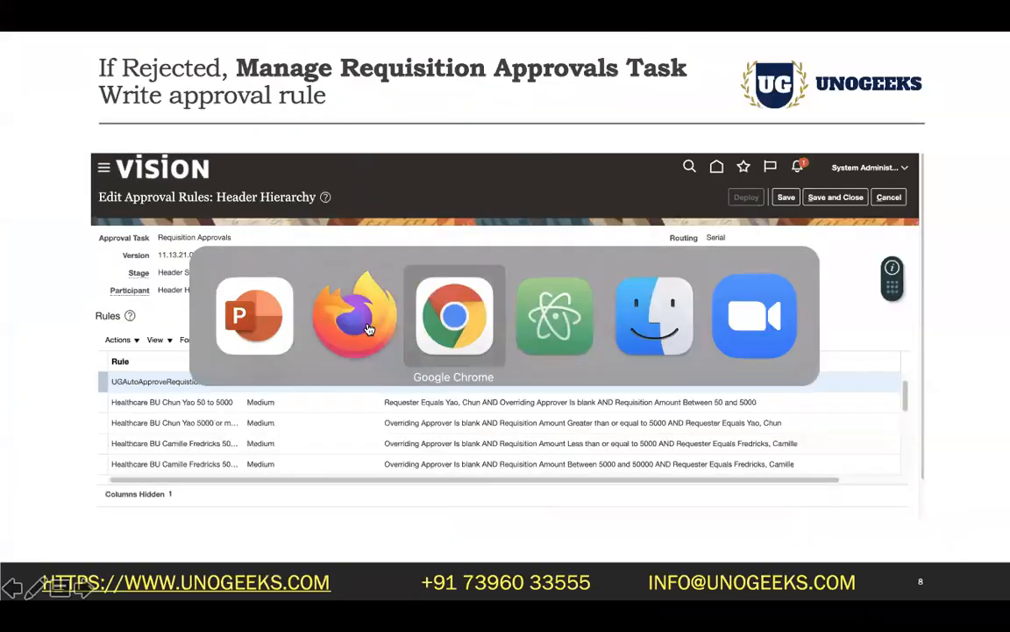
key(super+Tab)
key(super+Tab)
key(super+Tab)
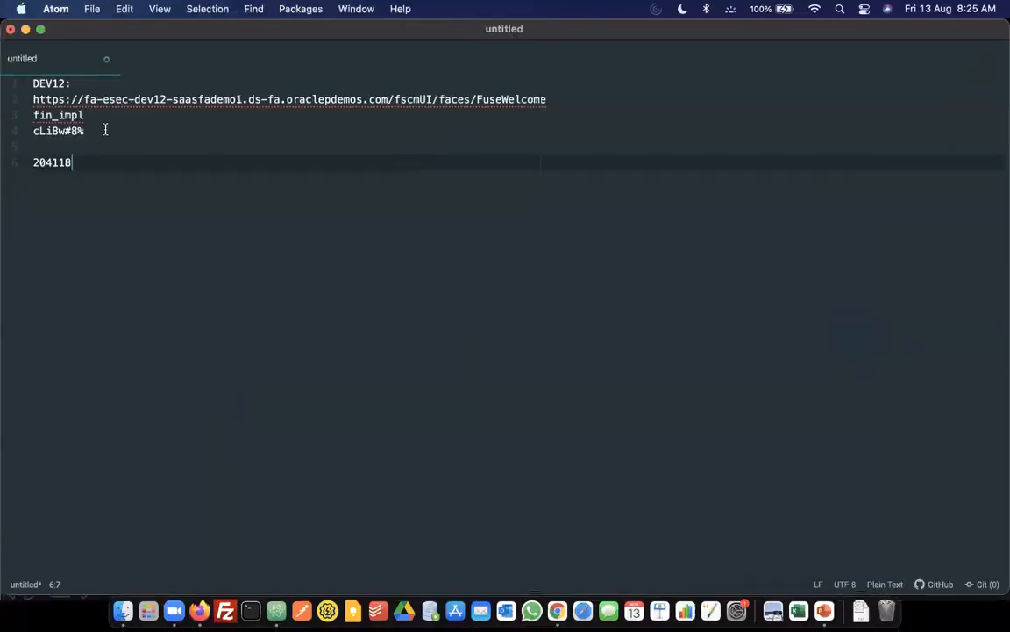
click(105, 130)
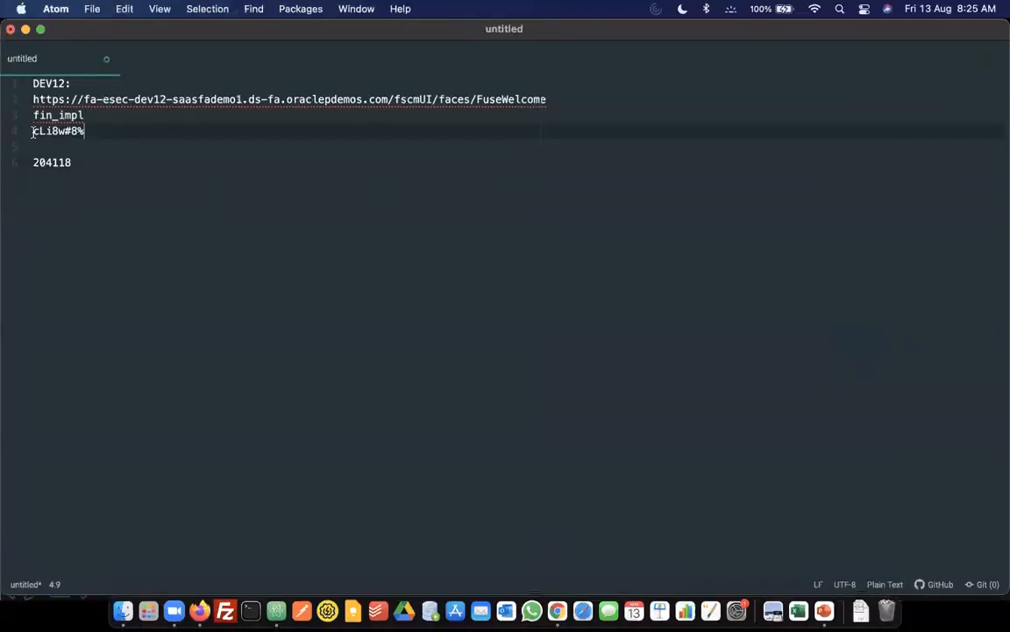
shift+click(32, 131)
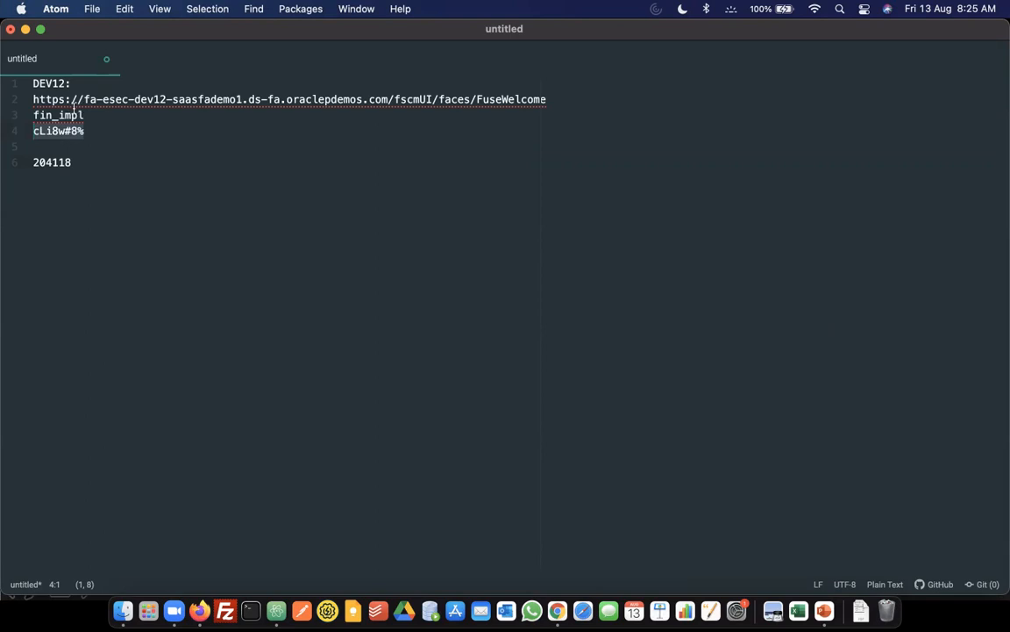
key(super+Tab)
key(super+Tab)
key(super+Tab)
click(490, 374)
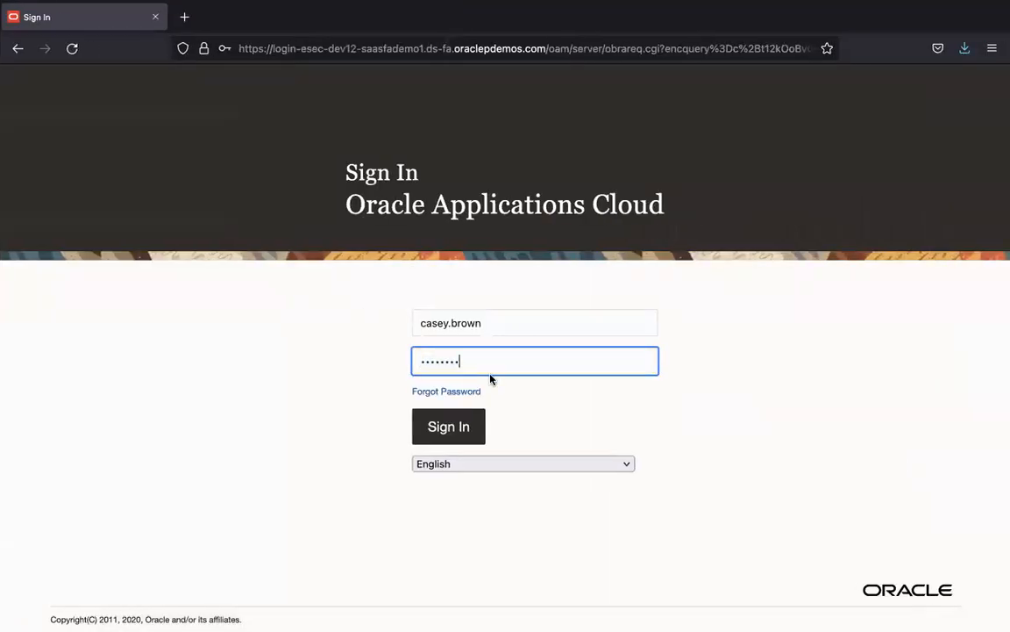
click(465, 424)
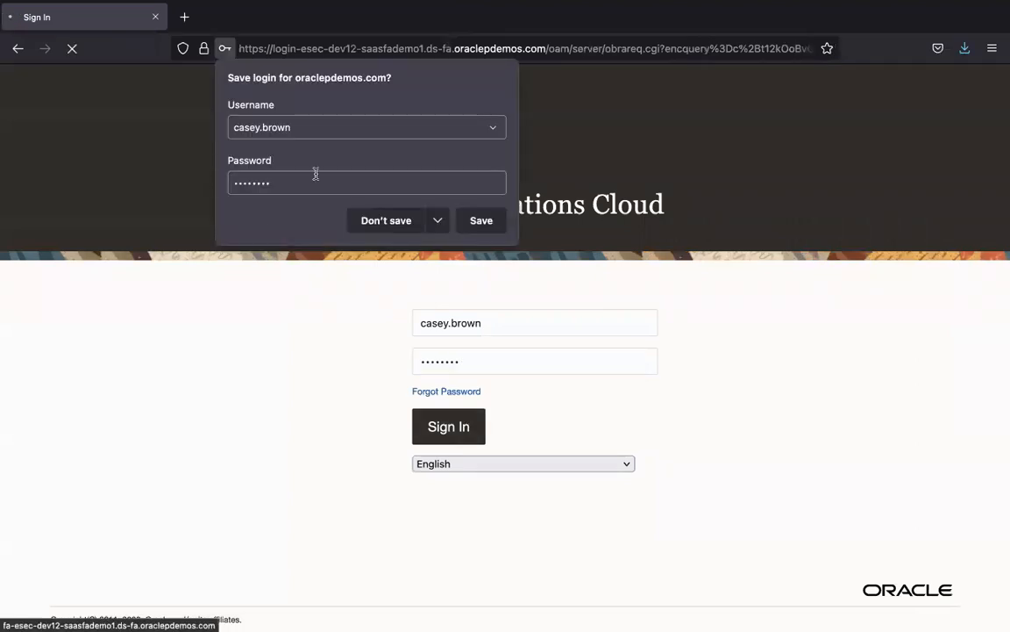
click(488, 222)
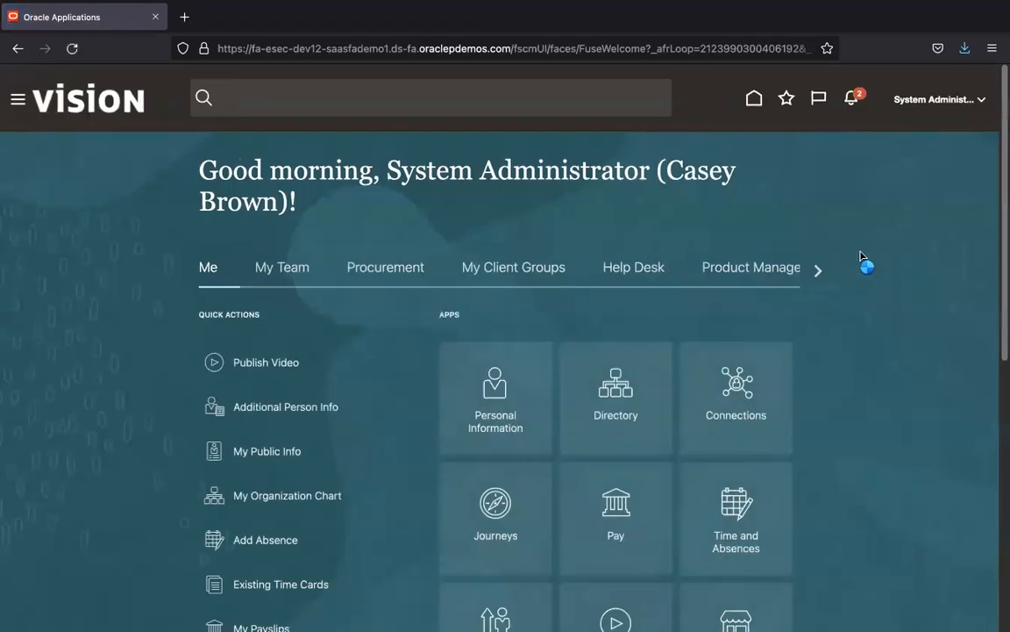
Step: Open Setup and Maintenance and start searching the setup tasks for 'manage requisition'
click(972, 114)
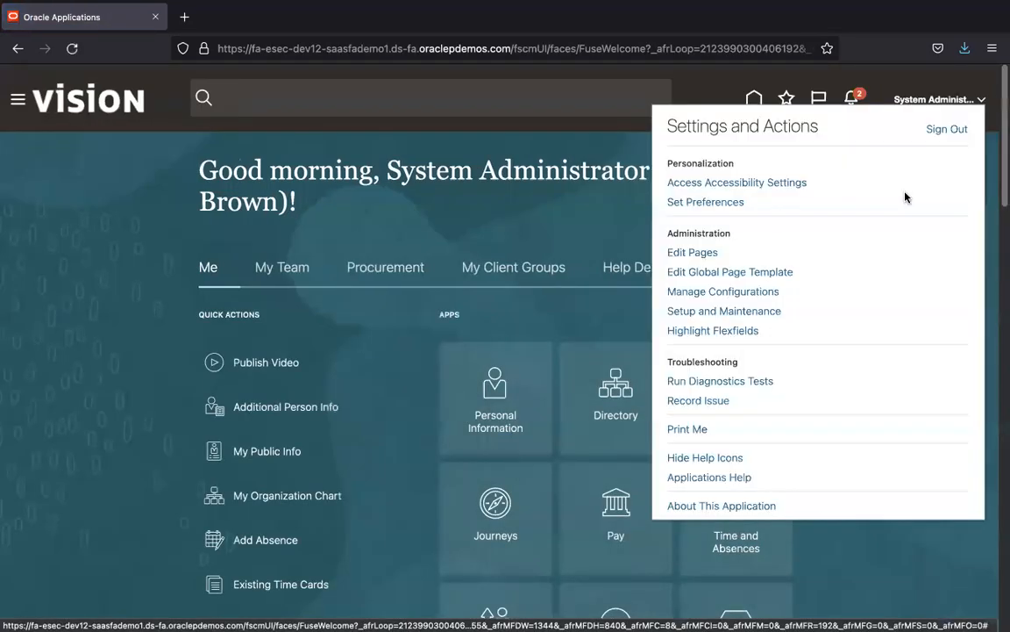
click(760, 312)
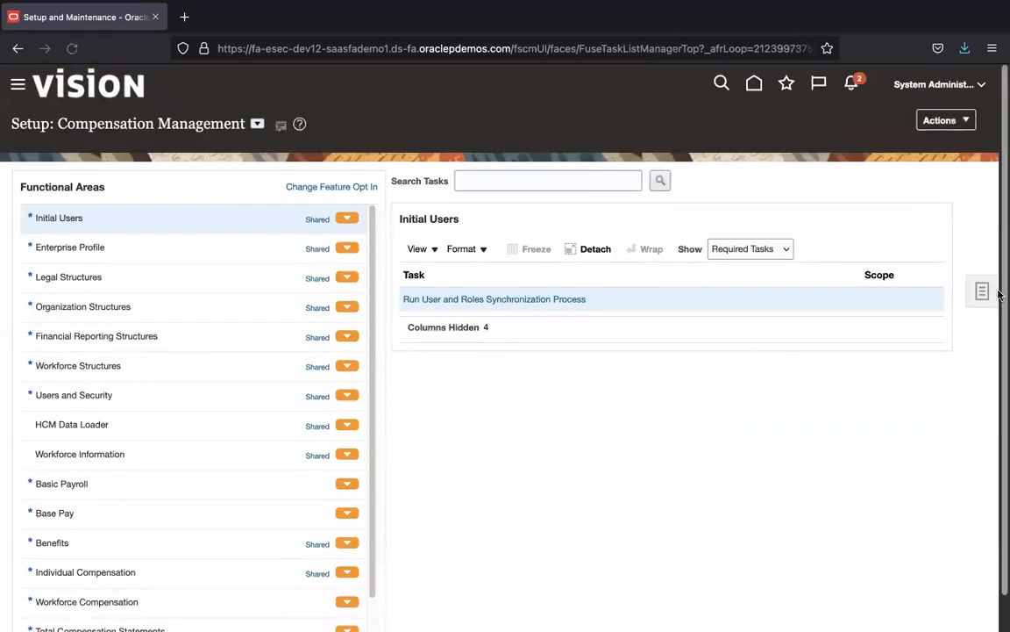
click(980, 293)
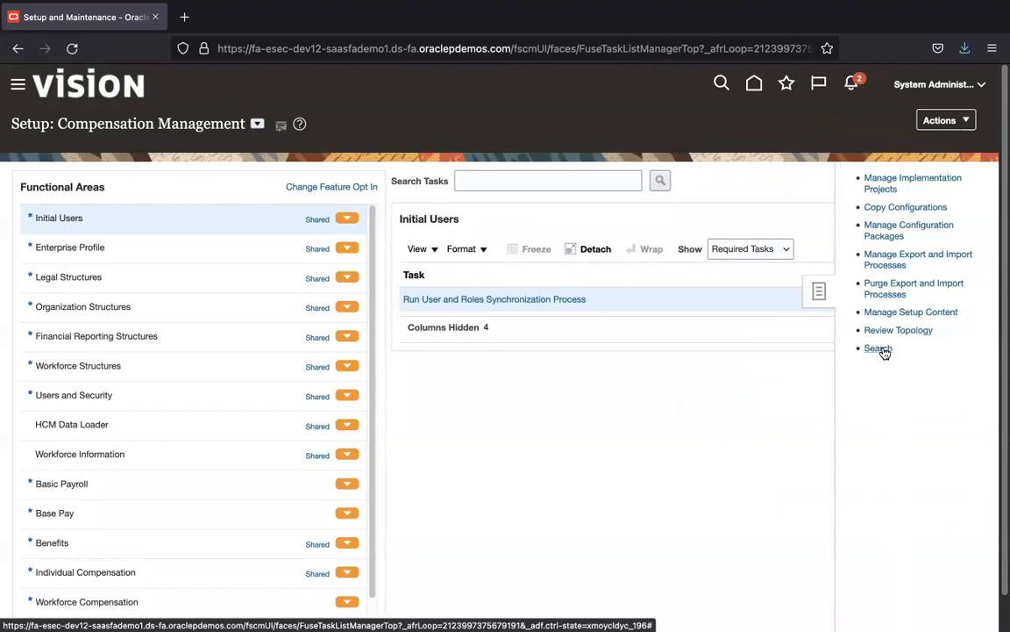
click(442, 175)
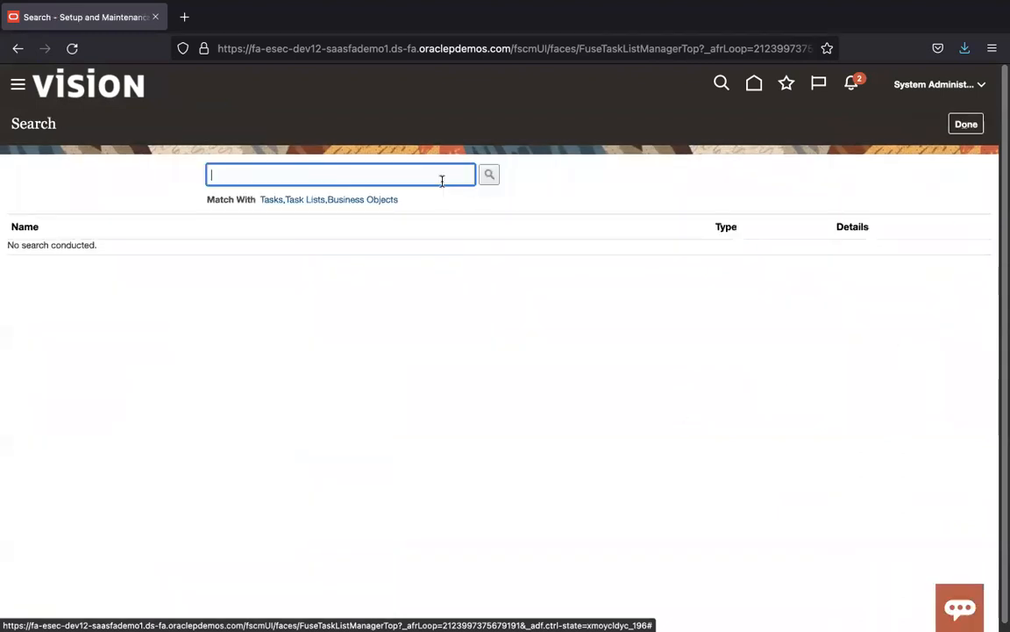
text(manage requi)
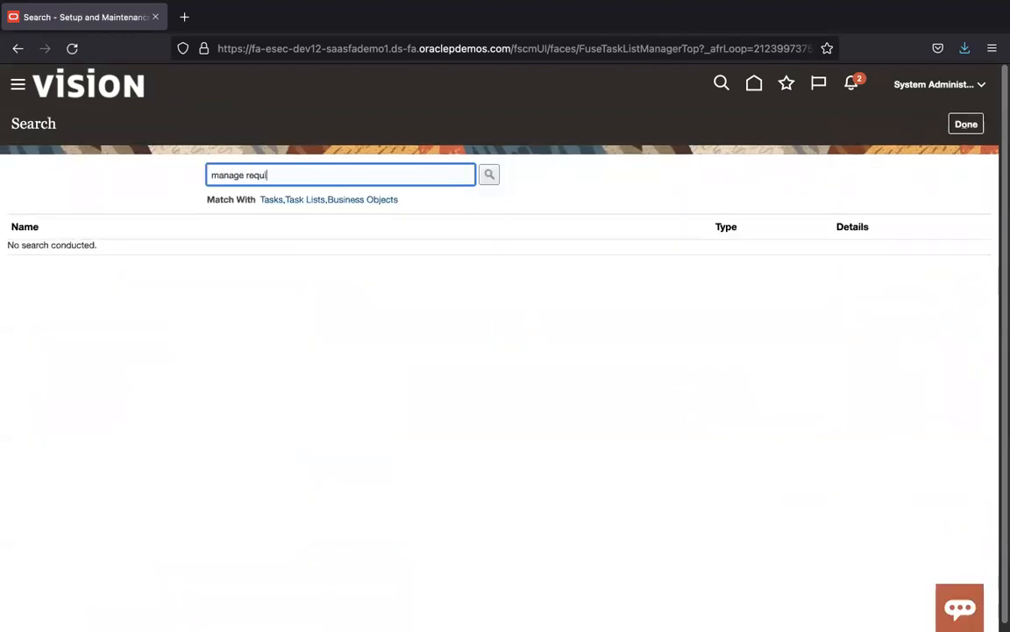
text(stion)
key(BackSpace)
key(BackSpace)
key(BackSpace)
key(BackSpace)
Step: Review the presentation slides on writing the approval rule
key(super+Tab)
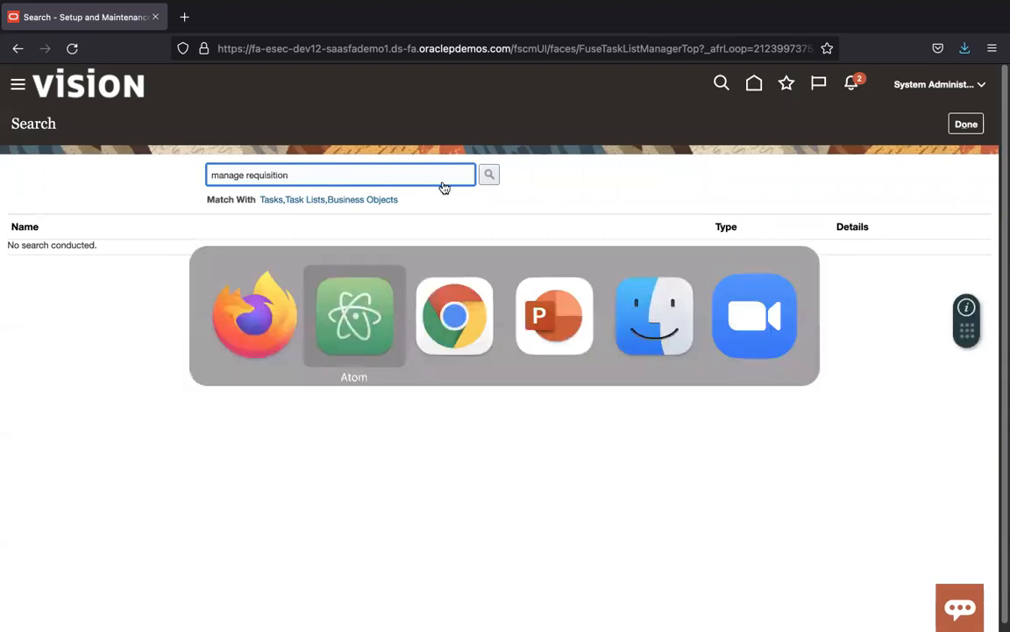
key(super+Tab)
key(super+Tab)
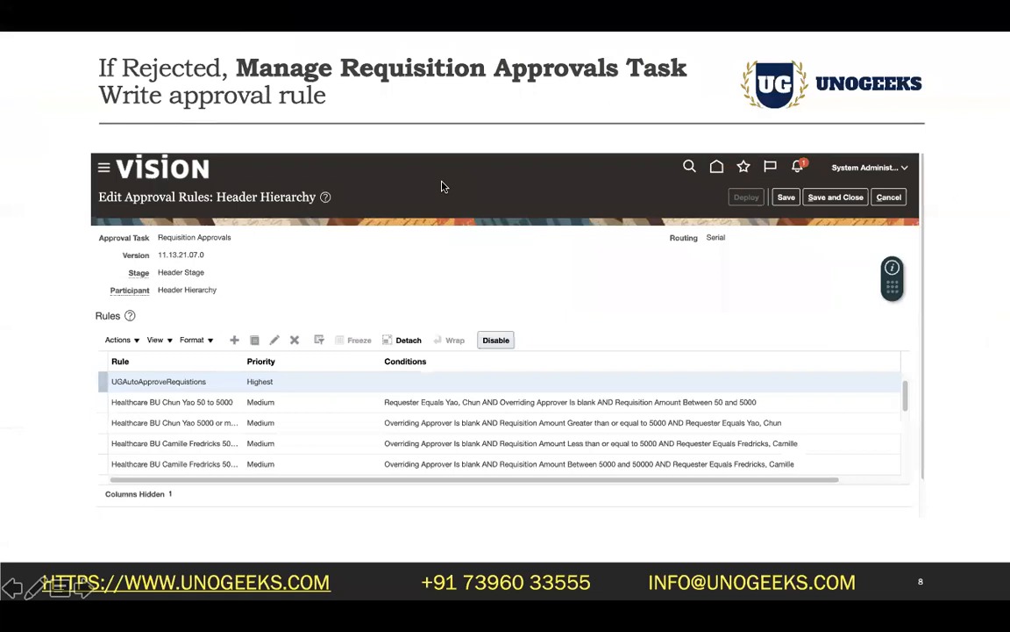
key(Right)
key(Right)
key(Right)
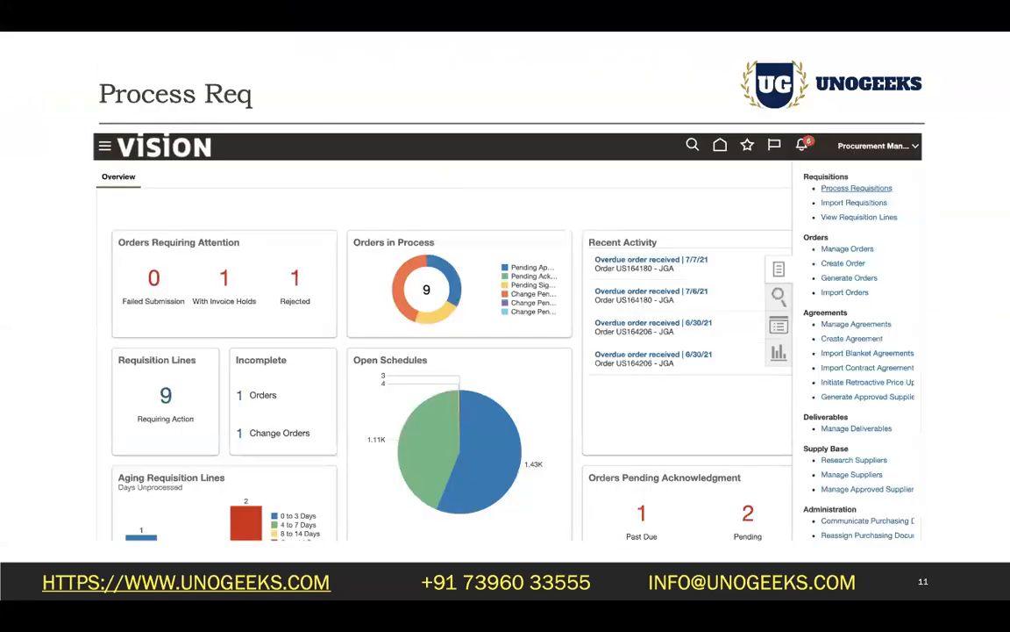
key(Left)
key(Left)
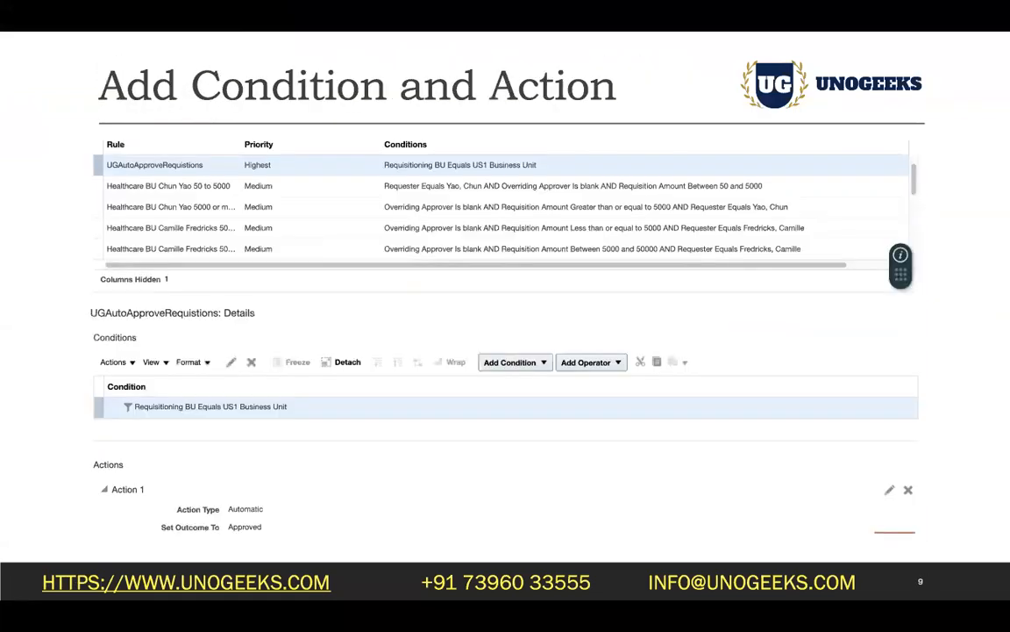
key(Left)
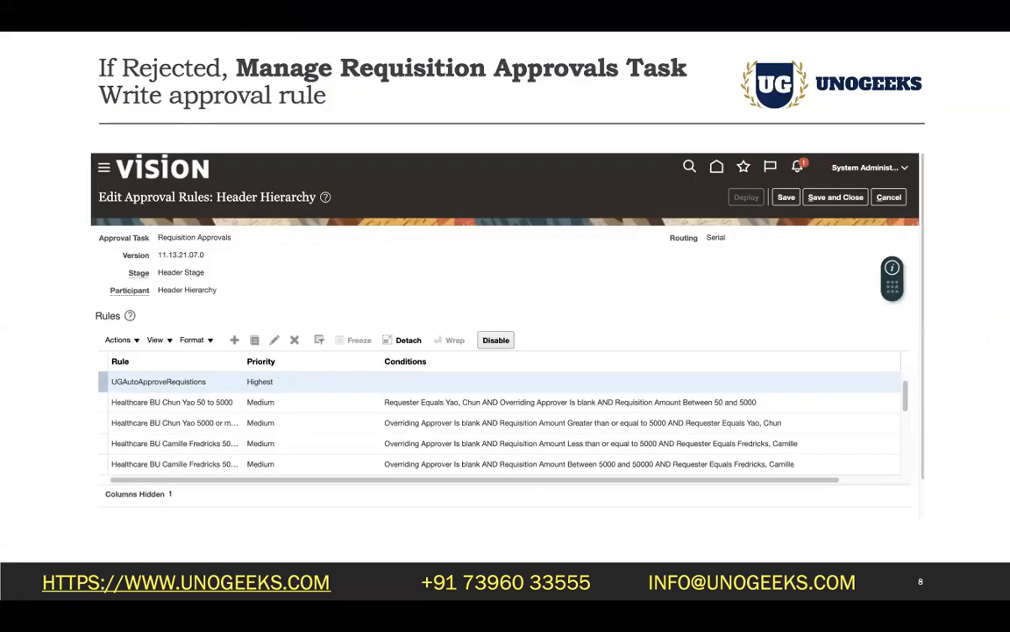
key(ctrl+Right)
Step: Complete the search with 'approvals' and open the Manage Requisition Approvals task
text(approvals)
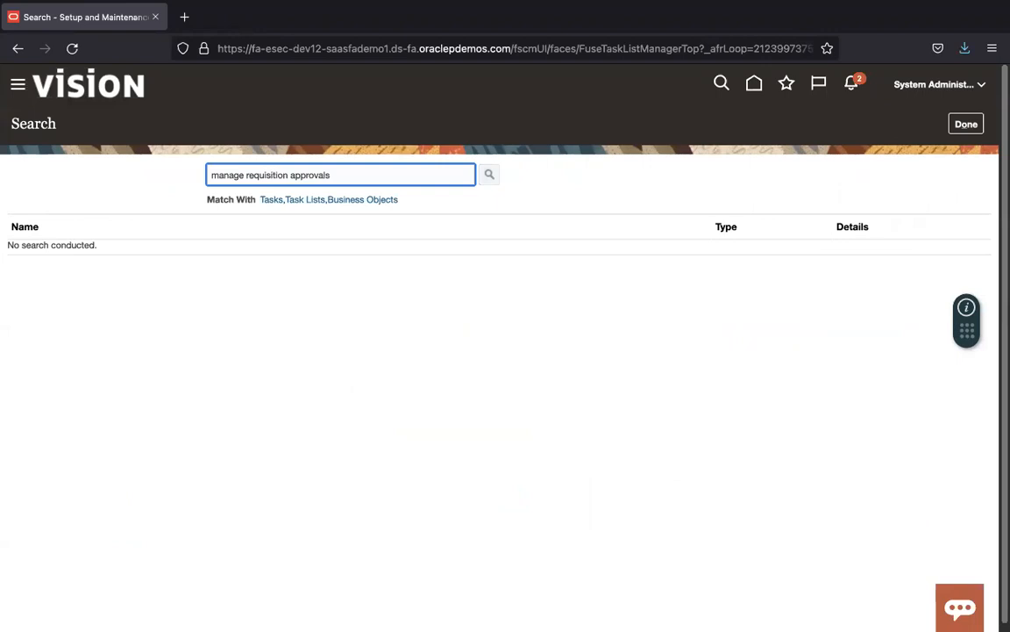
key(Return)
click(111, 256)
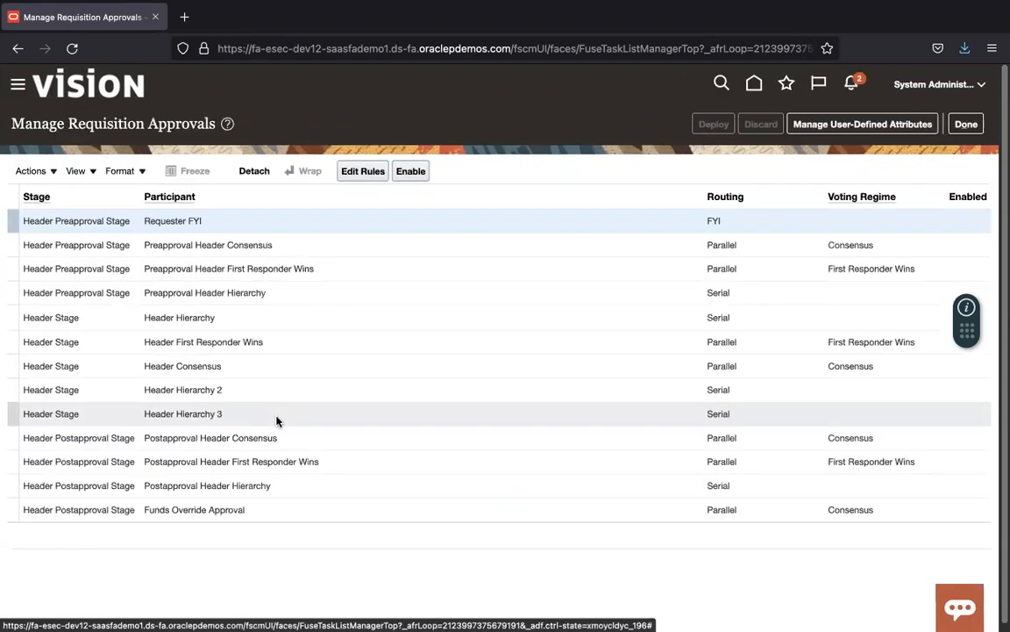
Step: Select the Header Stage's Header Hierarchy participant, check it is Enabled, and edit its rules
click(407, 315)
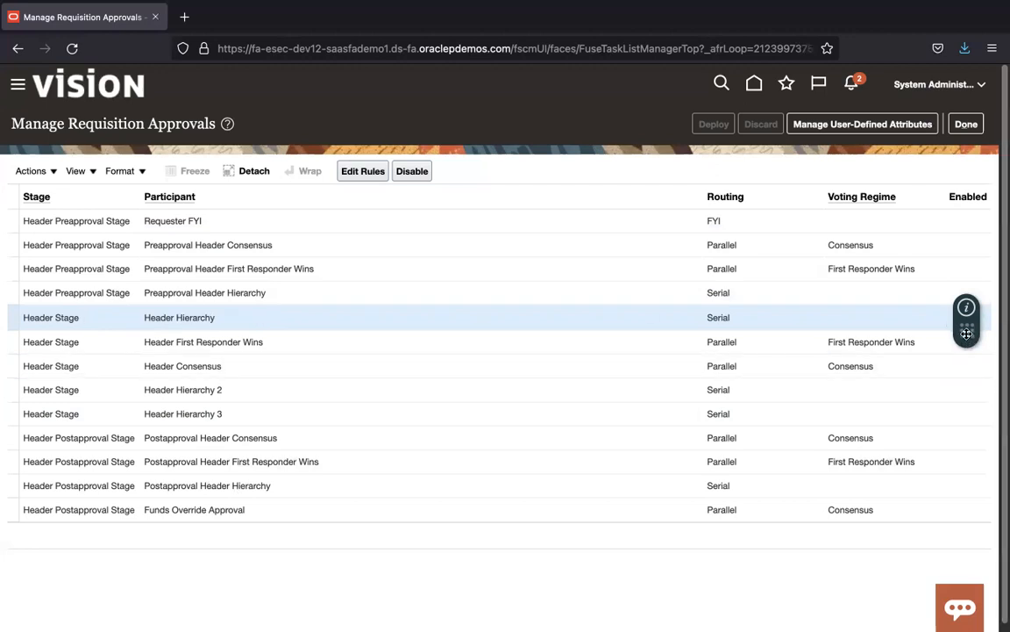
drag(967, 333, 936, 434)
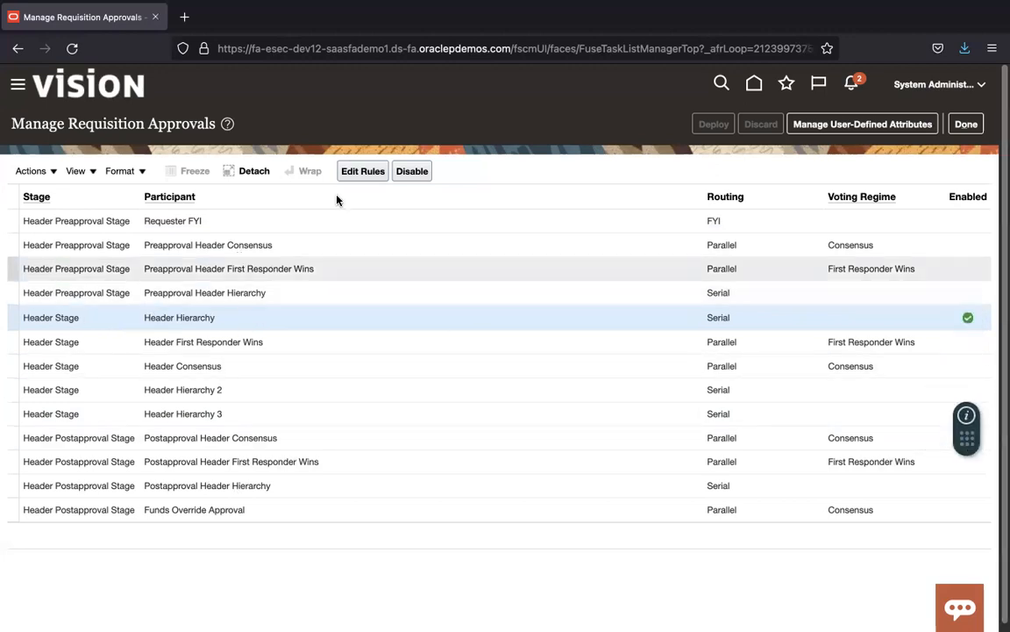
click(364, 172)
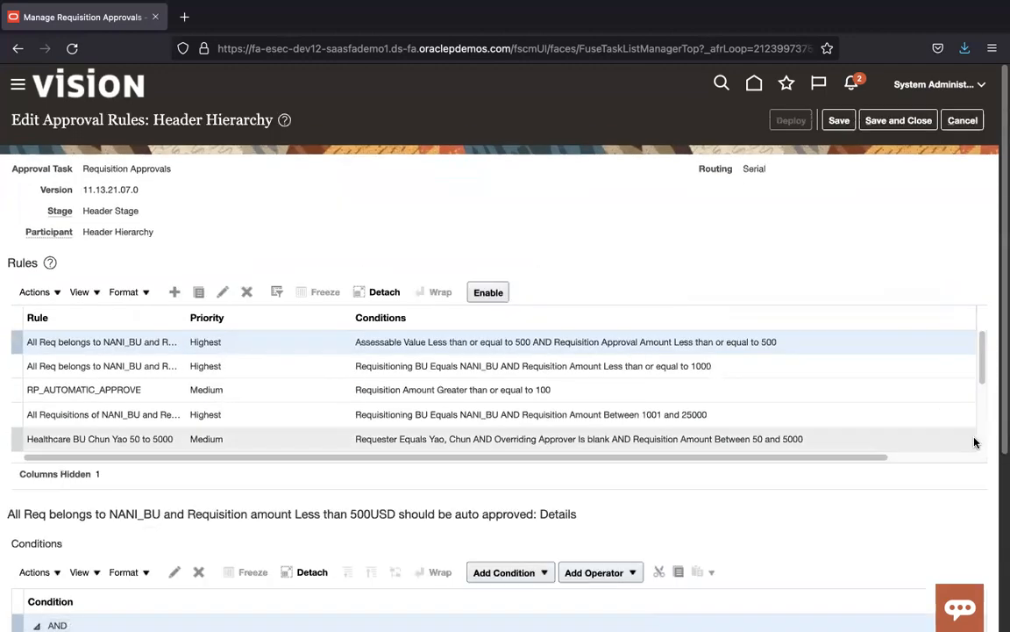
Step: Scroll through the existing Header Hierarchy rules and start creating a new rule
scroll(982, 372, down, 3)
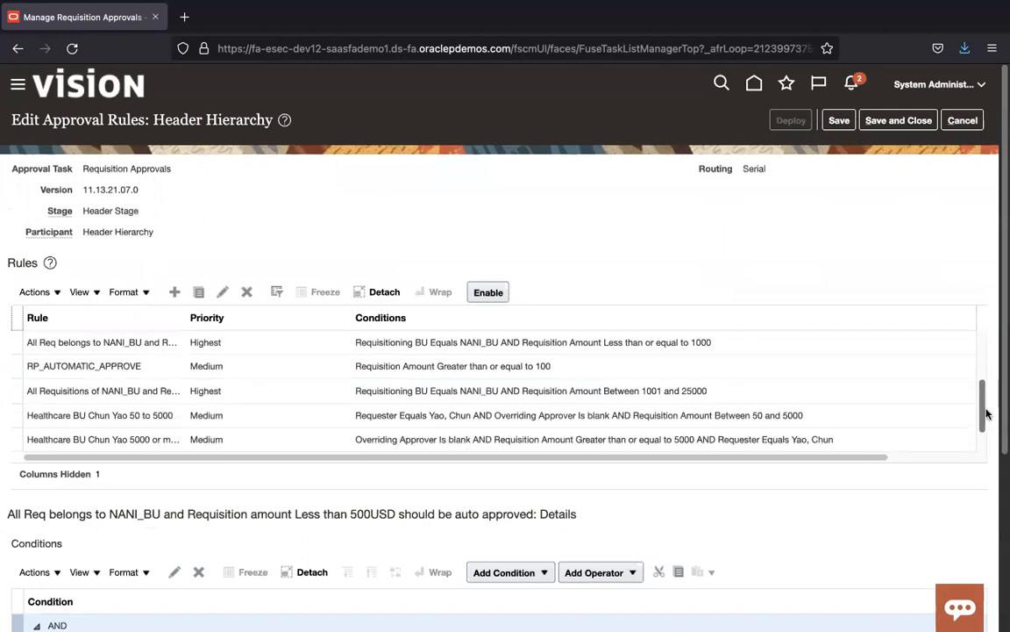
drag(974, 431, 974, 212)
mouse_move(983, 371)
mouse_down()
mouse_move(992, 454)
mouse_move(986, 349)
mouse_up()
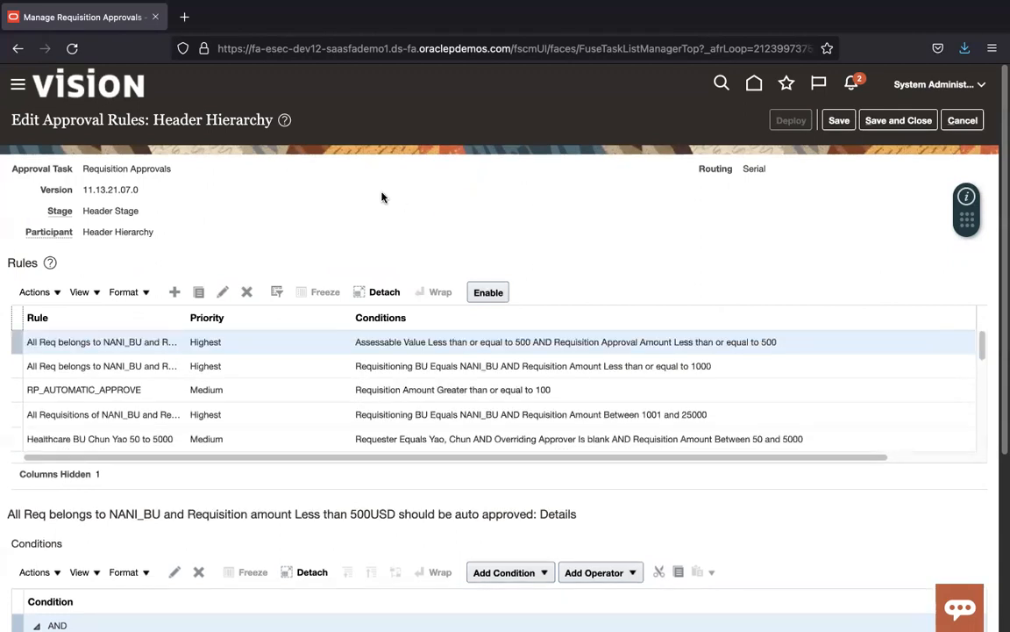
click(175, 292)
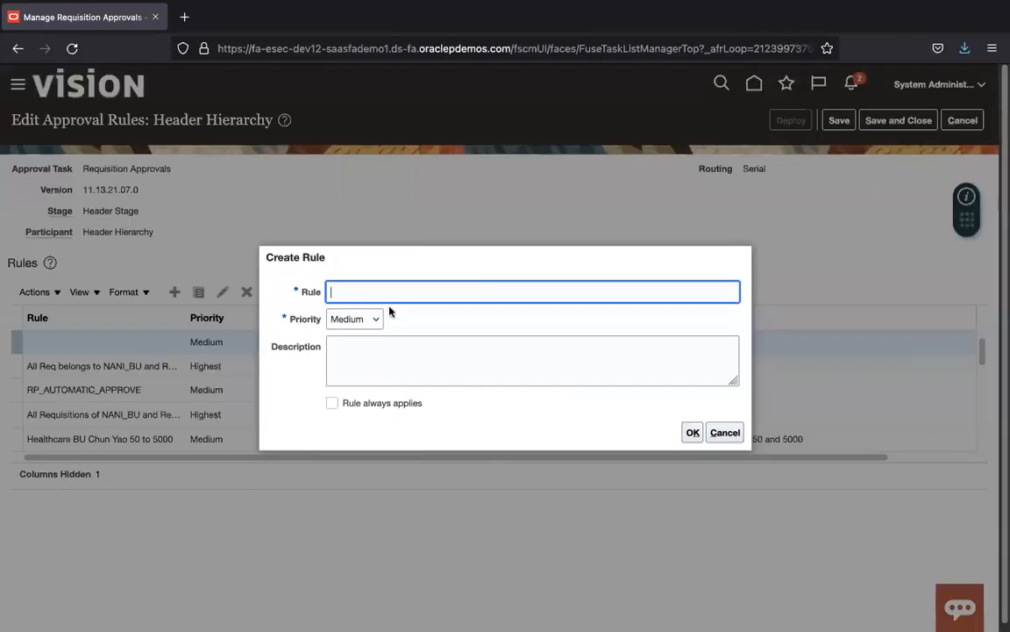
Step: Create rule UGAutoApproveReq with Highest priority and begin adding its first condition
text(UGAutoApproveReq)
click(374, 320)
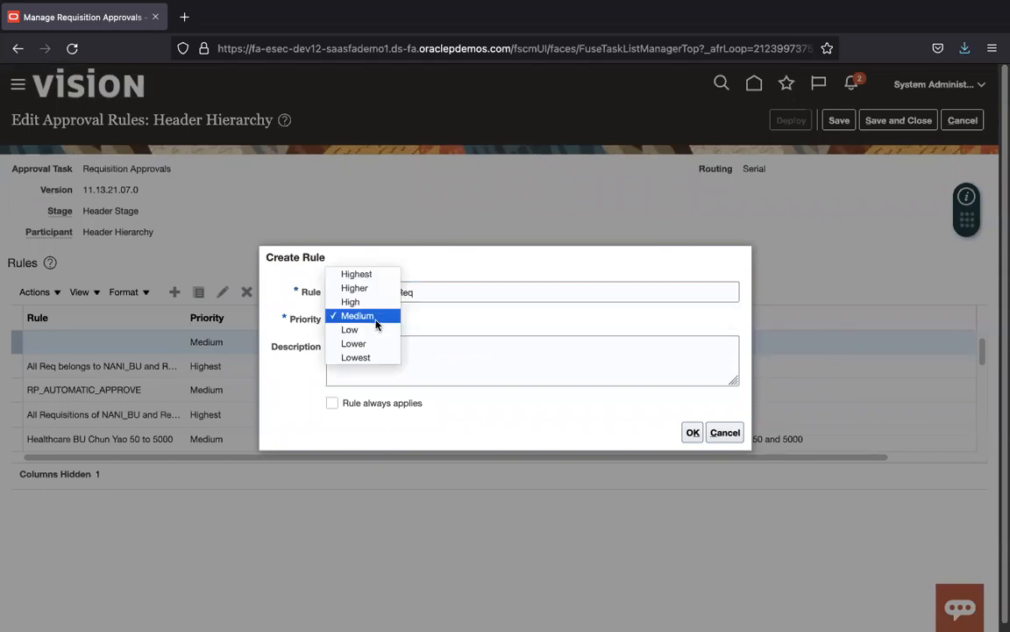
click(375, 275)
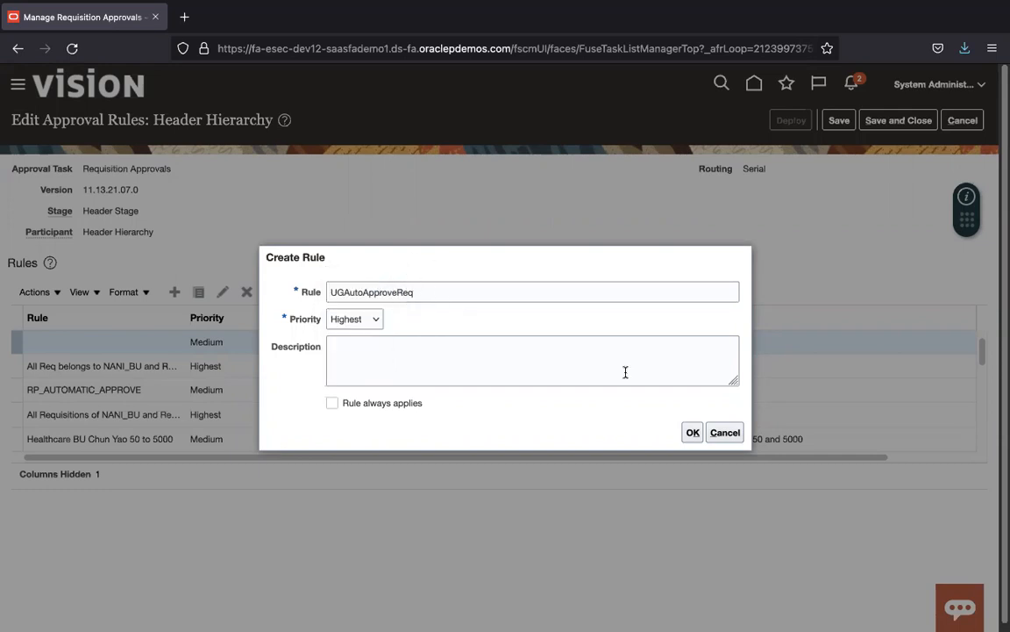
click(692, 432)
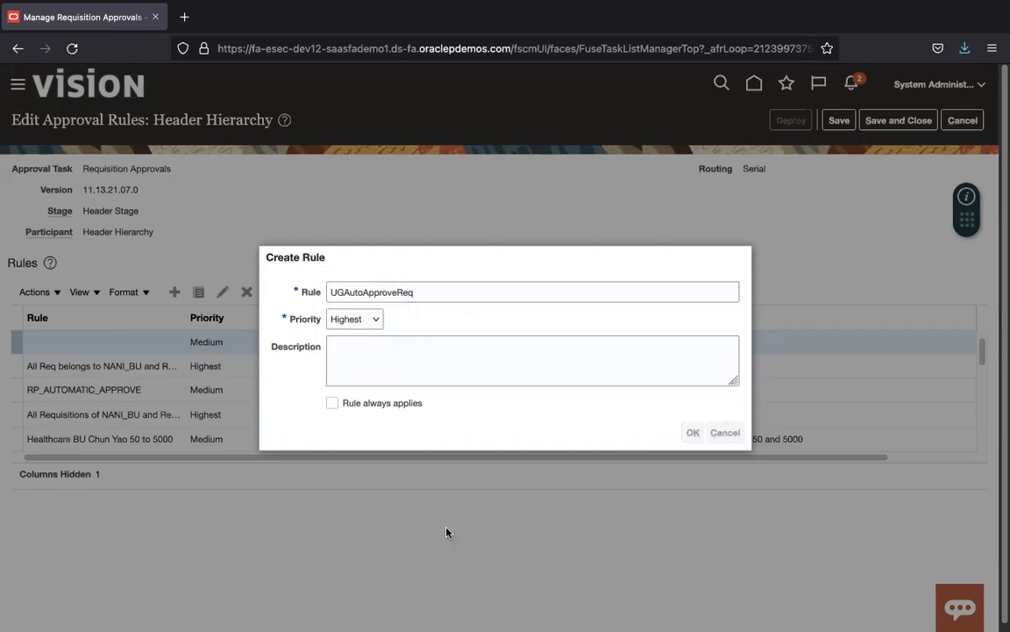
scroll(1001, 213, down, 3)
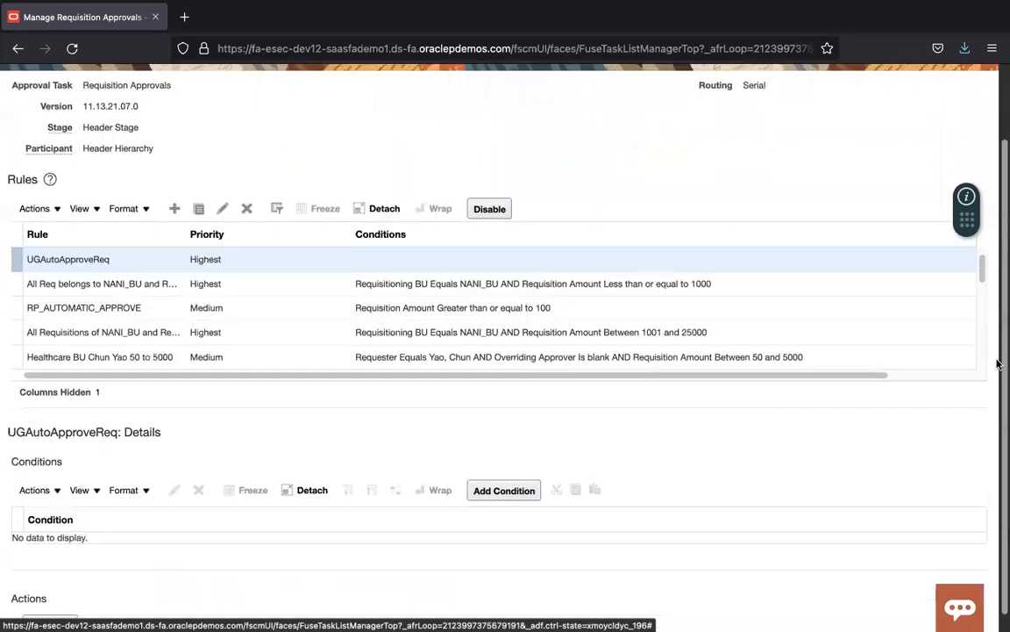
click(524, 474)
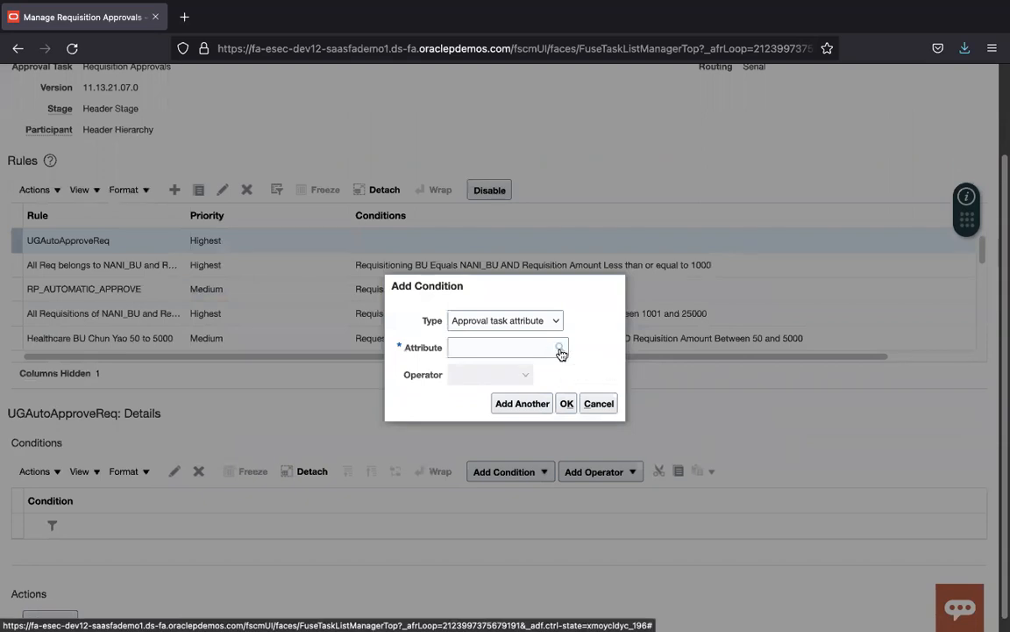
Step: Search the condition attributes for 'req%' and choose Requisitioning BU as the attribute
click(560, 348)
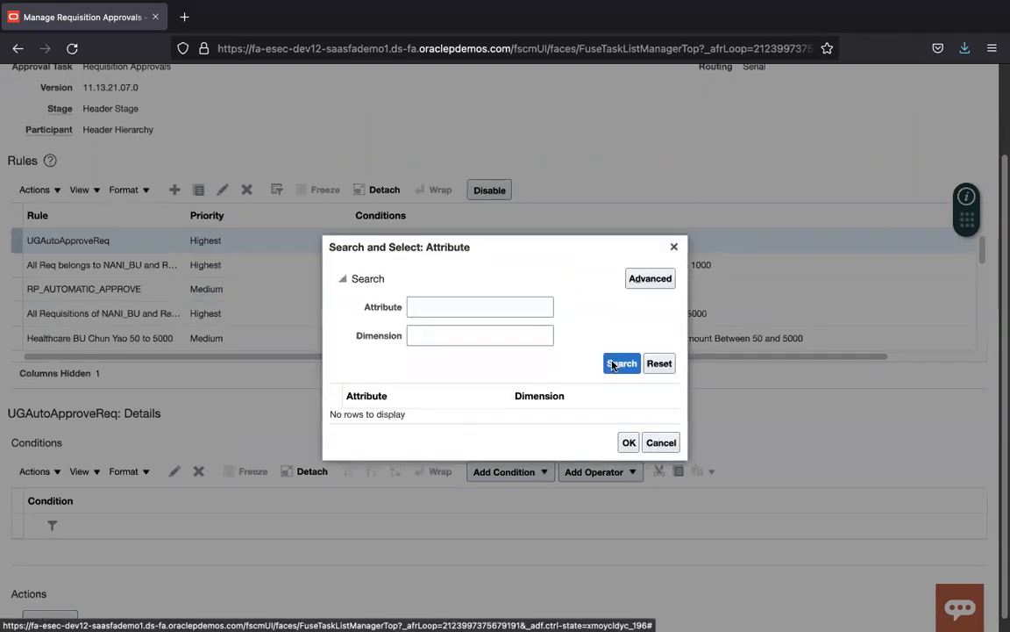
click(612, 365)
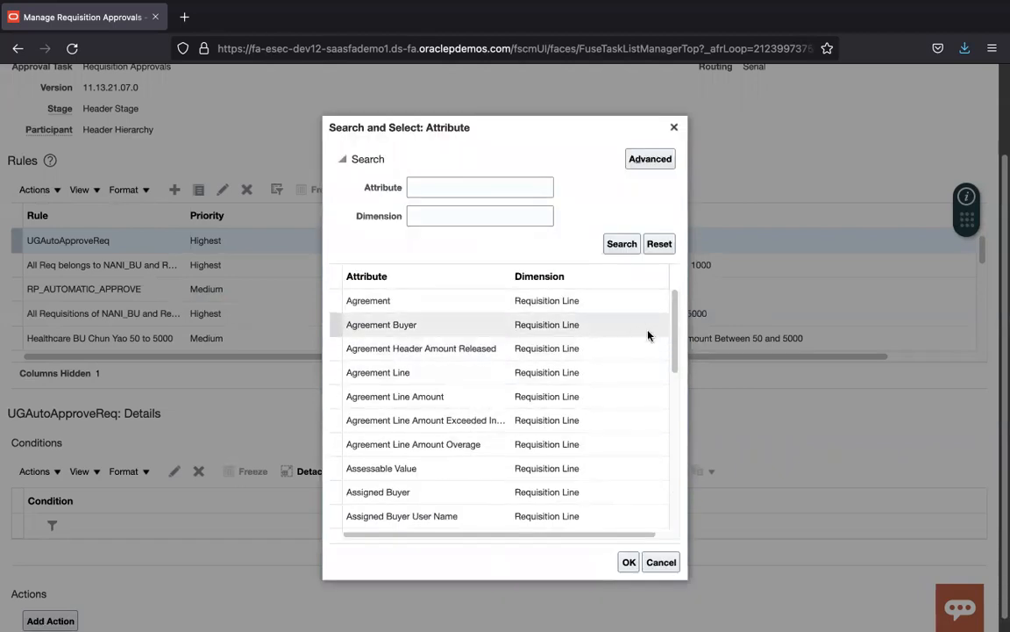
drag(674, 349, 656, 501)
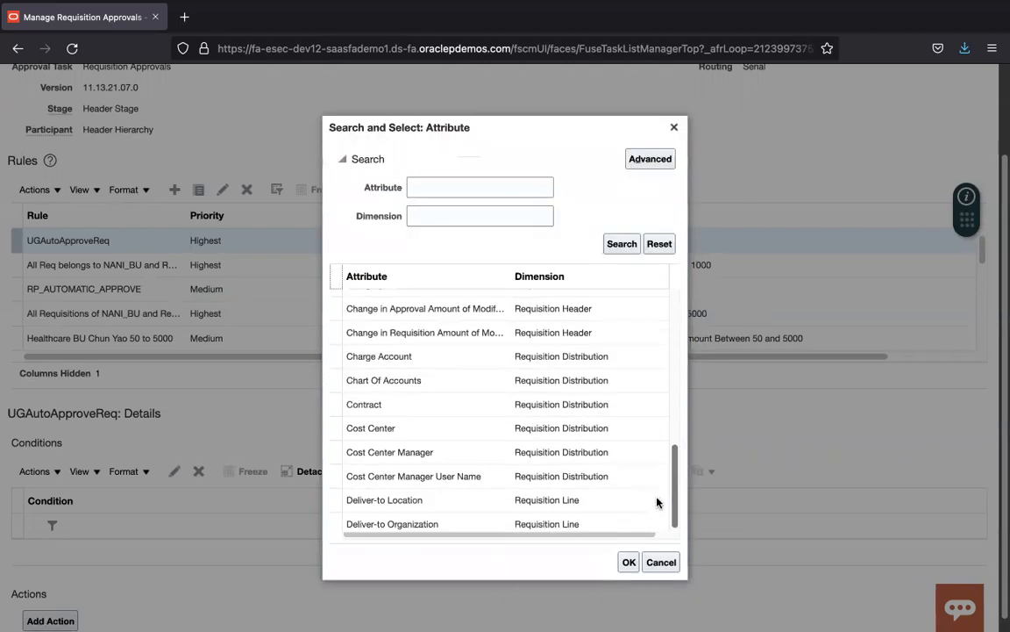
click(490, 185)
text(req%bu)
key(Return)
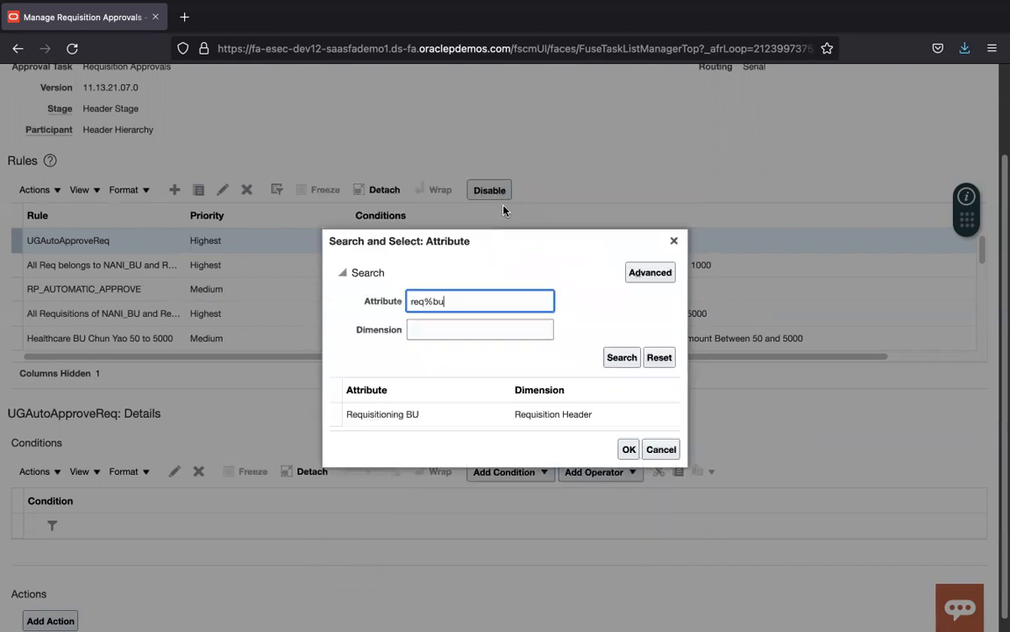
click(531, 415)
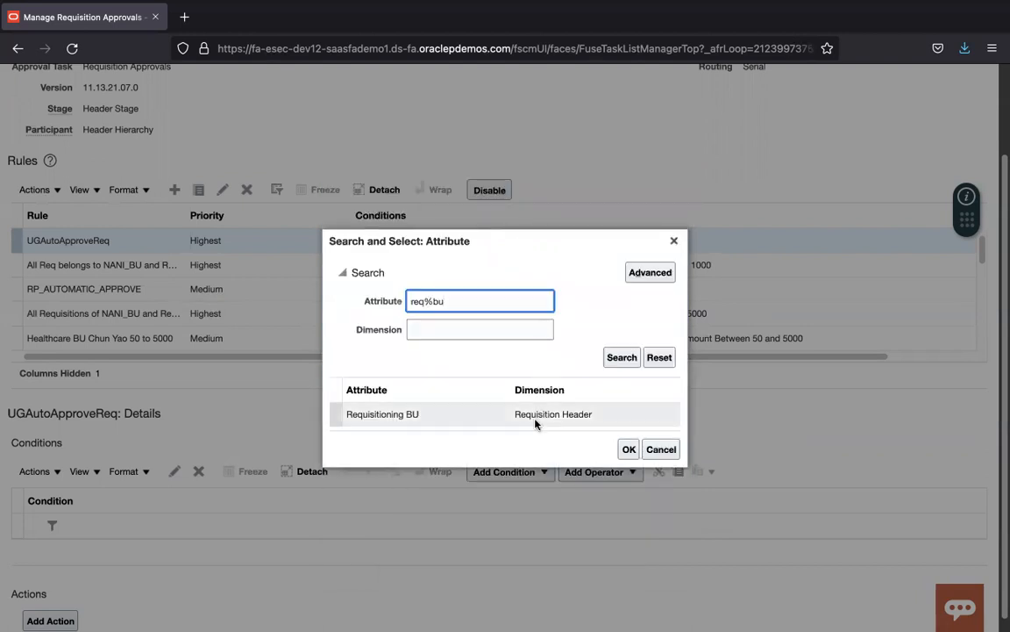
click(629, 448)
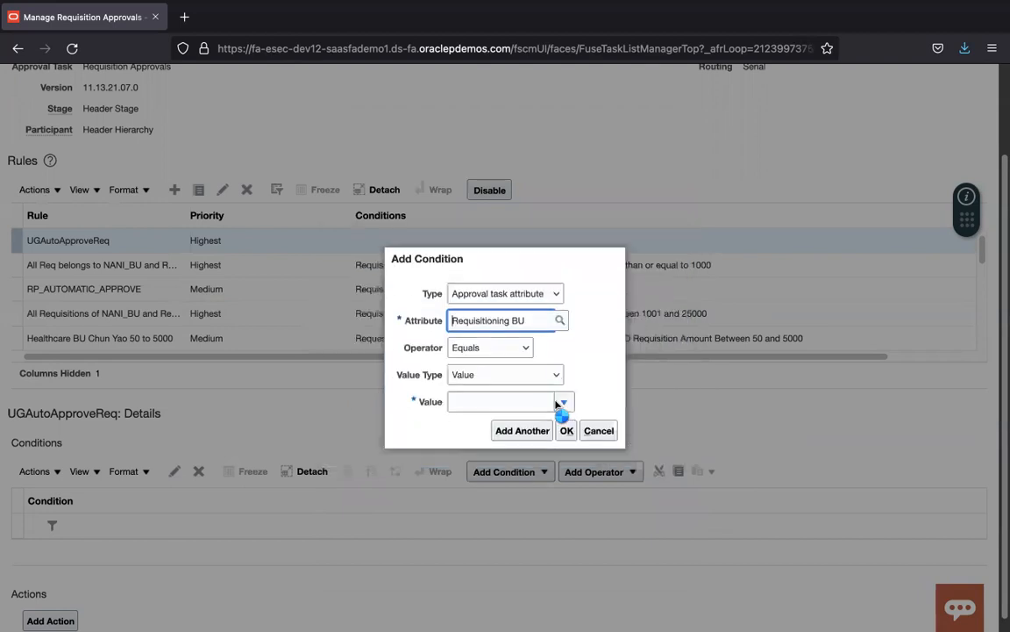
Step: Set the condition value to US1 Business Unit with Equals and add the condition
click(537, 401)
click(565, 401)
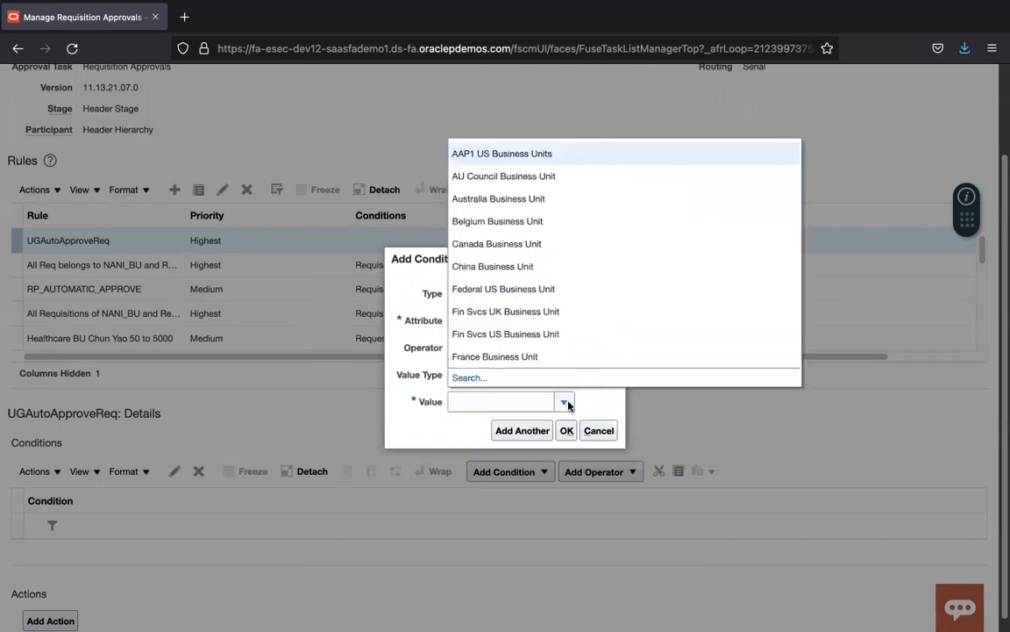
click(479, 378)
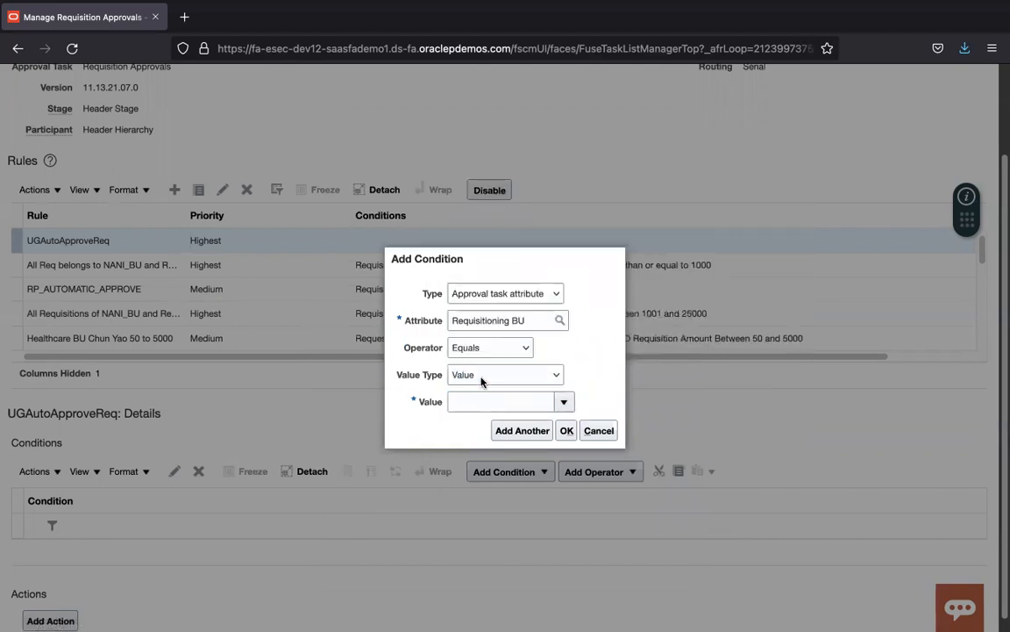
click(501, 333)
text(US1 Bu)
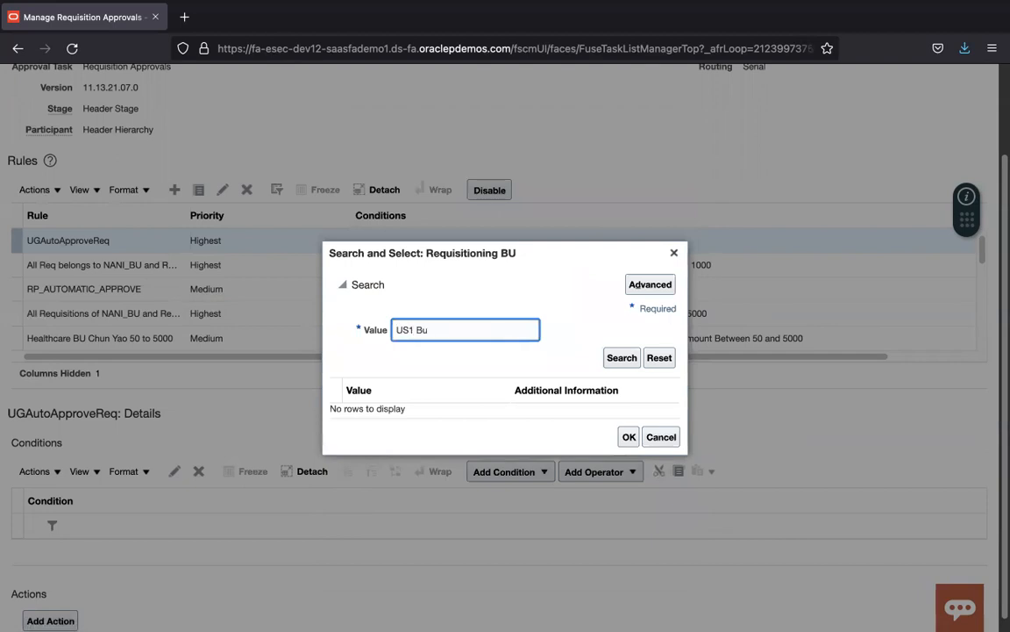
key(Return)
click(628, 443)
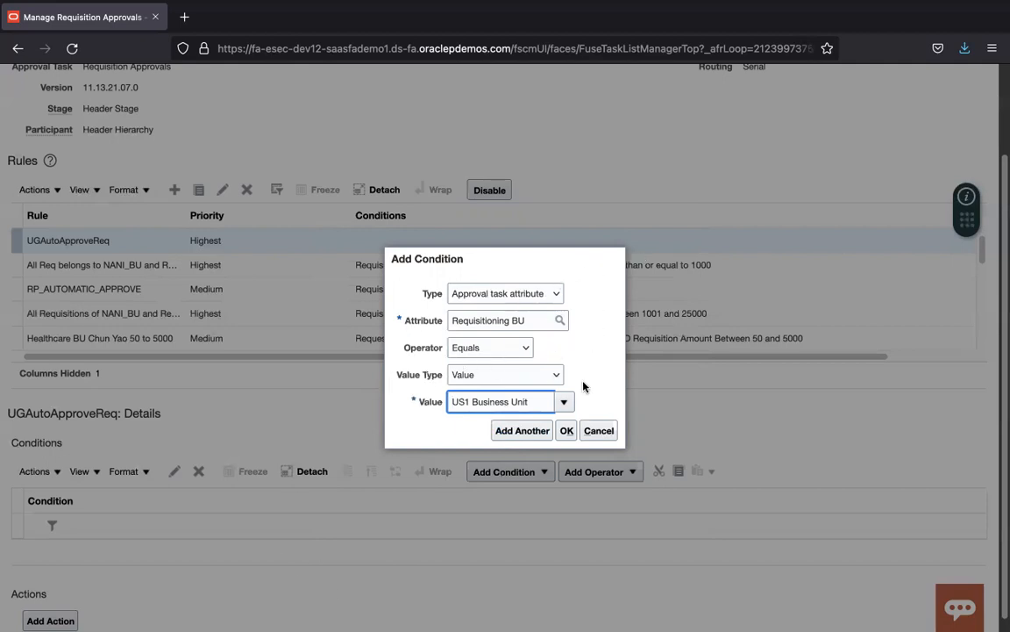
click(567, 430)
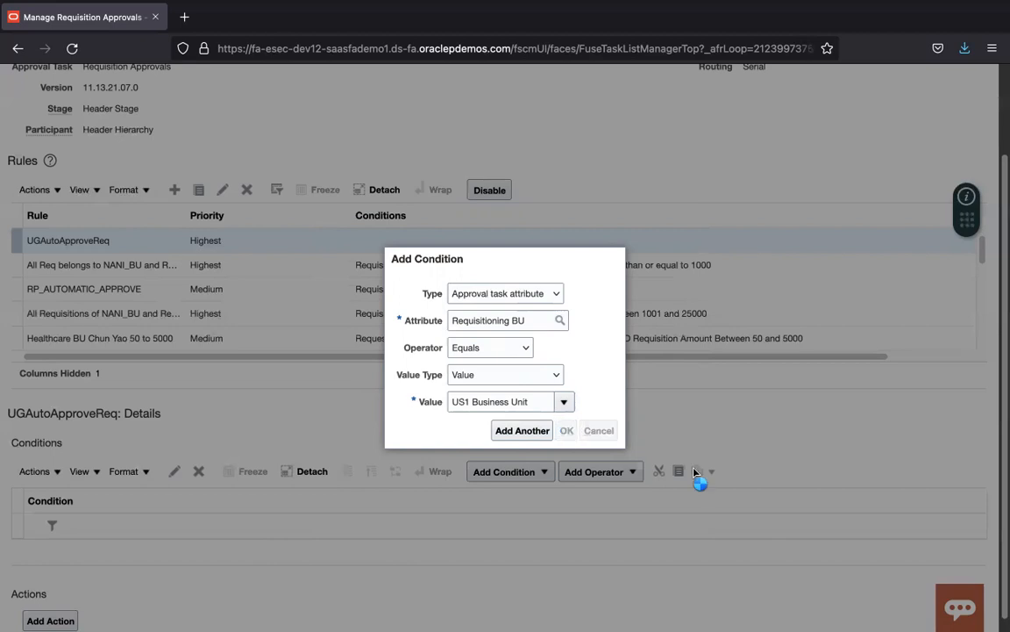
scroll(1000, 296, down, 1)
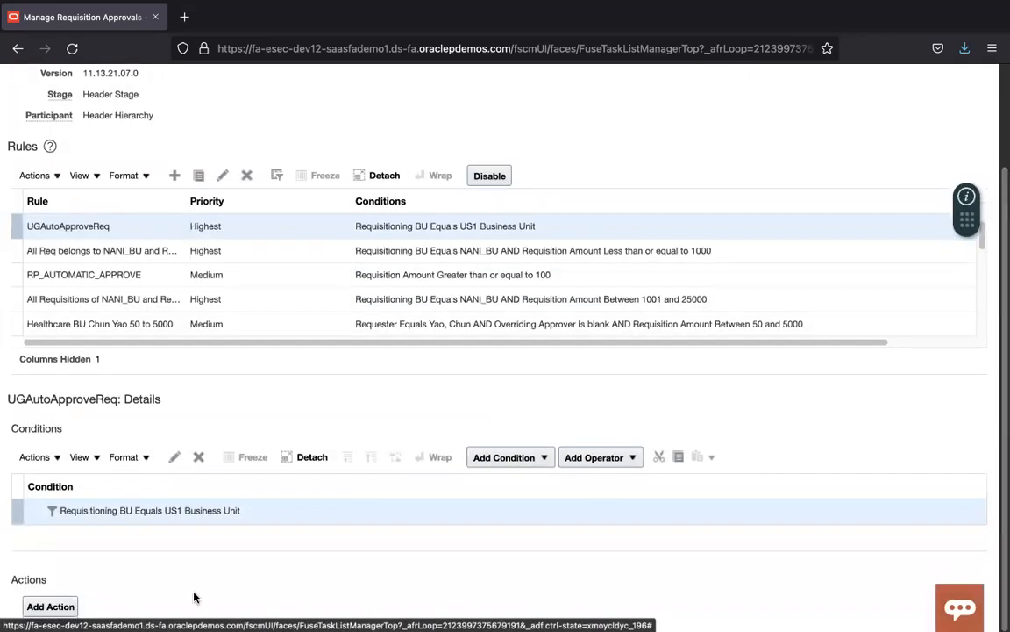
Step: Add an Automatic action with outcome Approved to UGAutoApproveReq, then save and close the rules
click(51, 607)
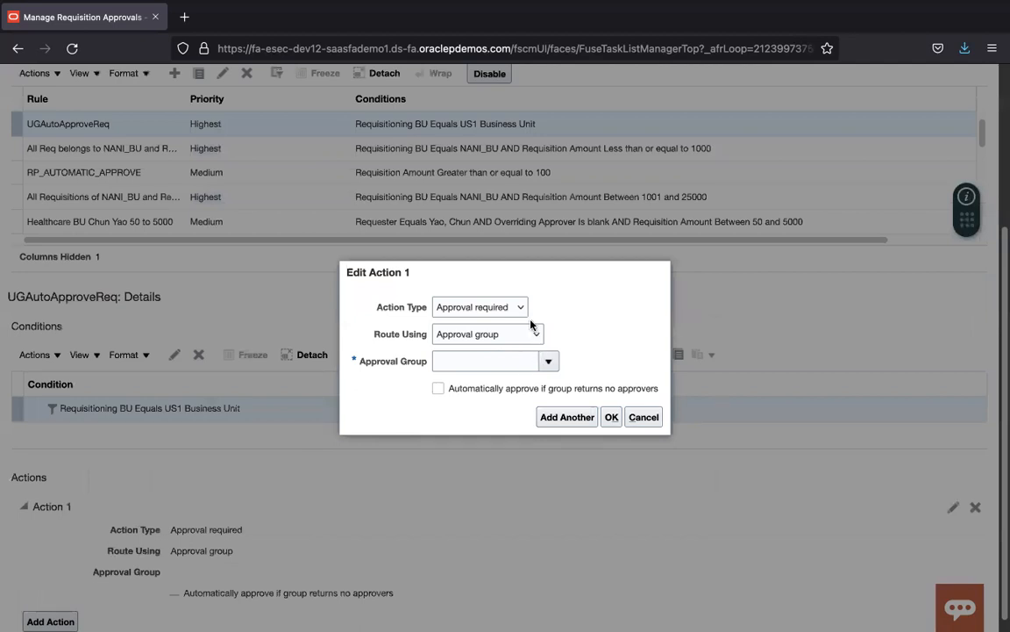
click(523, 308)
click(525, 316)
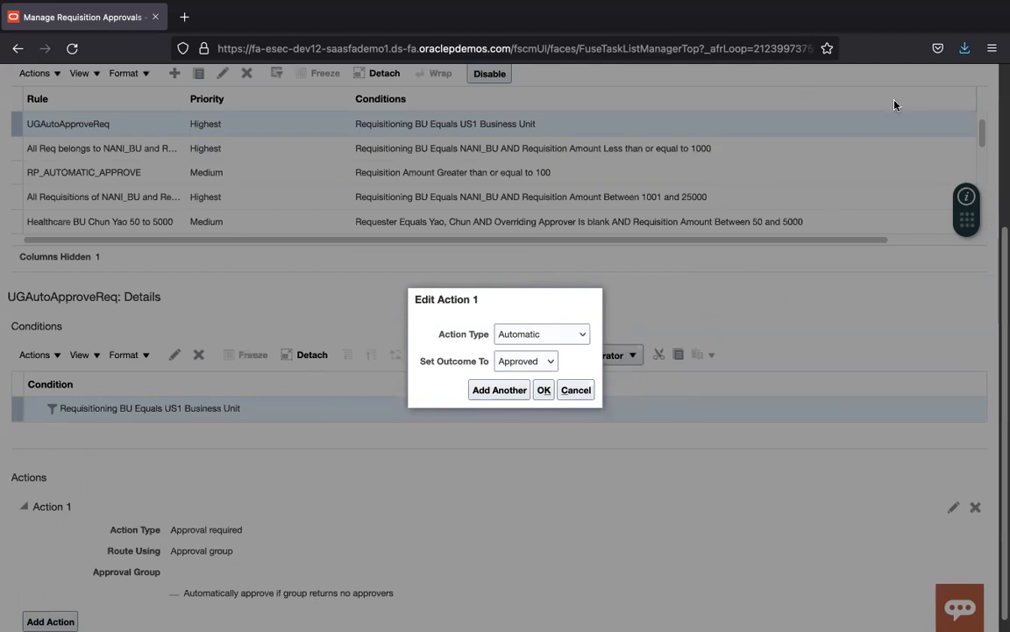
click(544, 390)
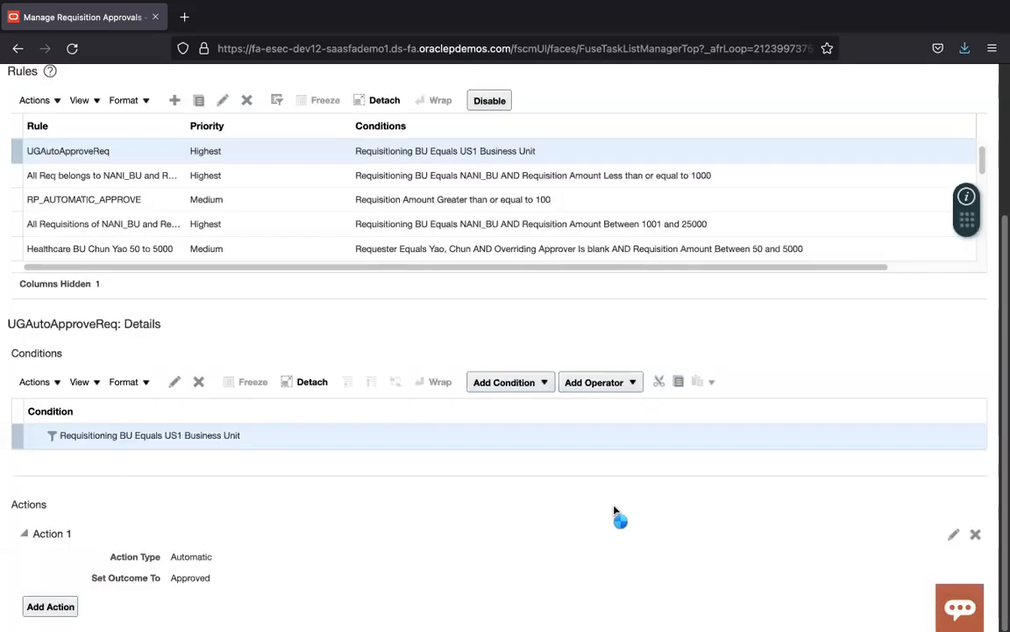
drag(1001, 436, 986, 165)
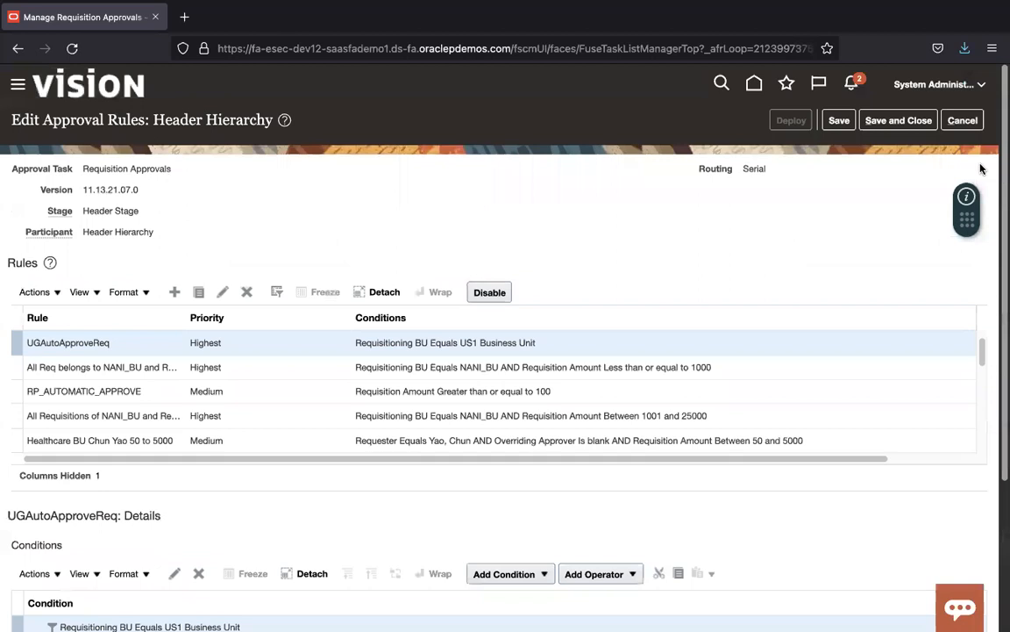
click(898, 120)
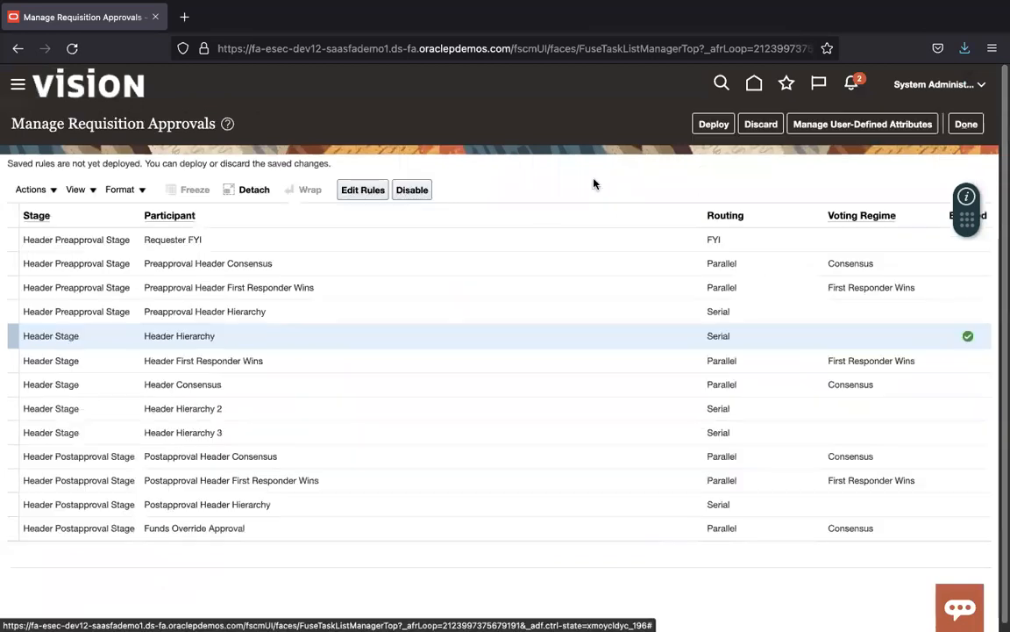
Step: Leave the requisition approvals task, return to the home page, and sign out as System Administrator
click(966, 124)
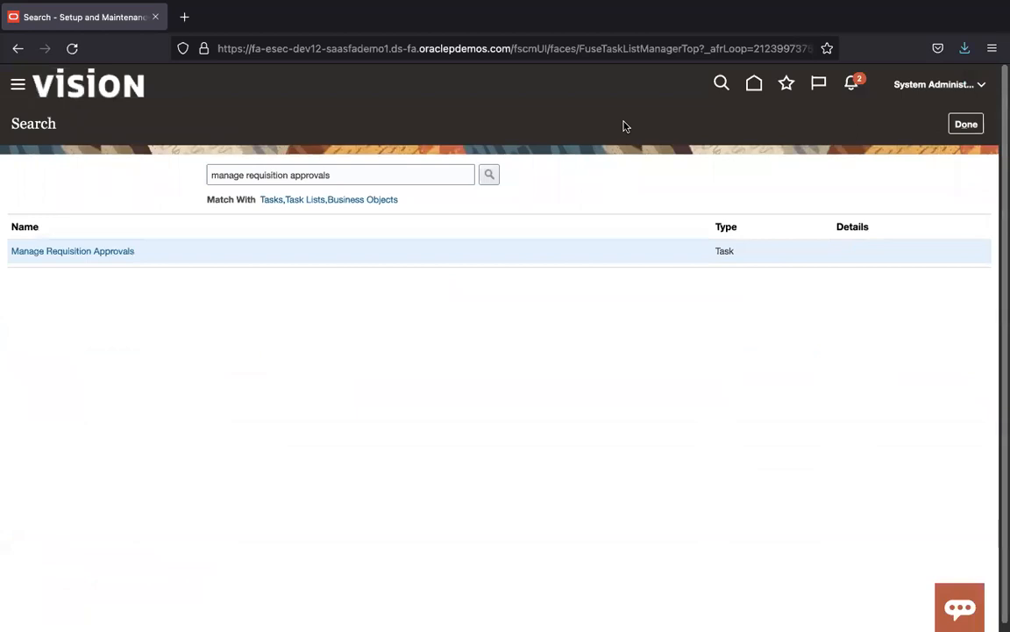
click(968, 123)
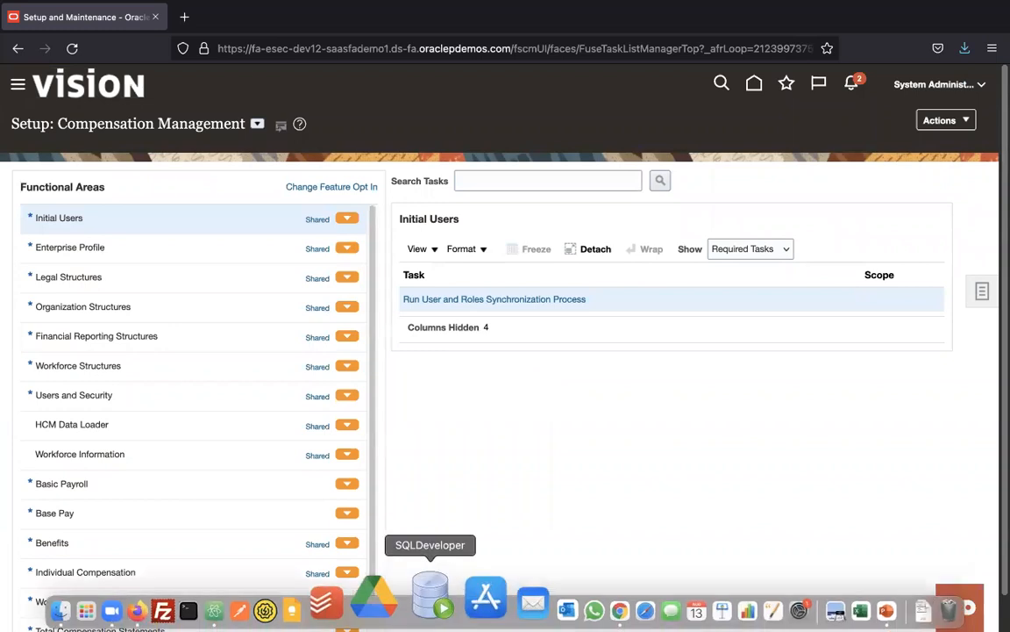
click(758, 86)
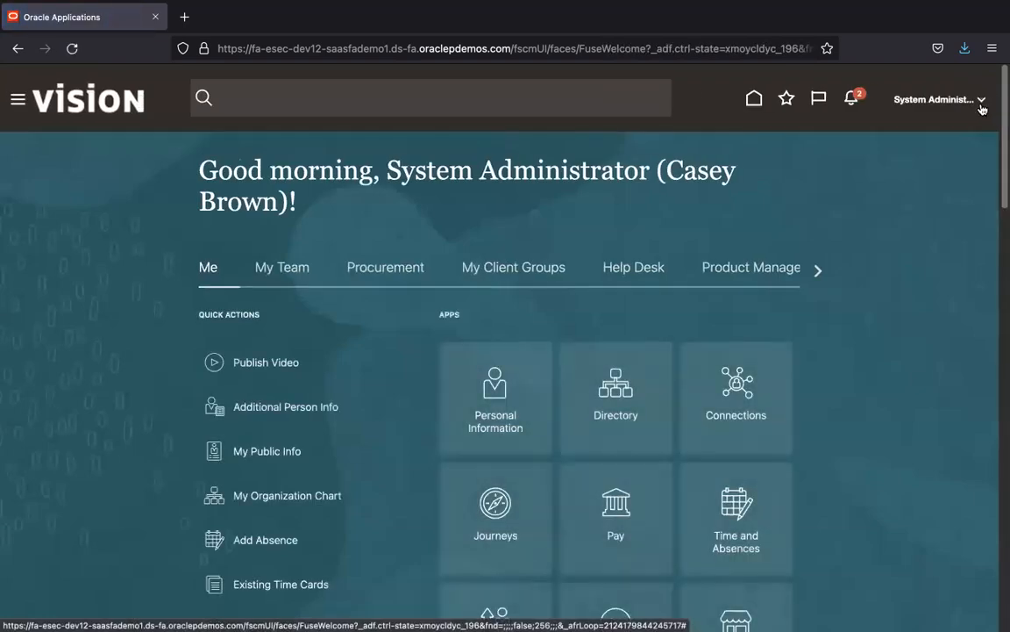
click(983, 106)
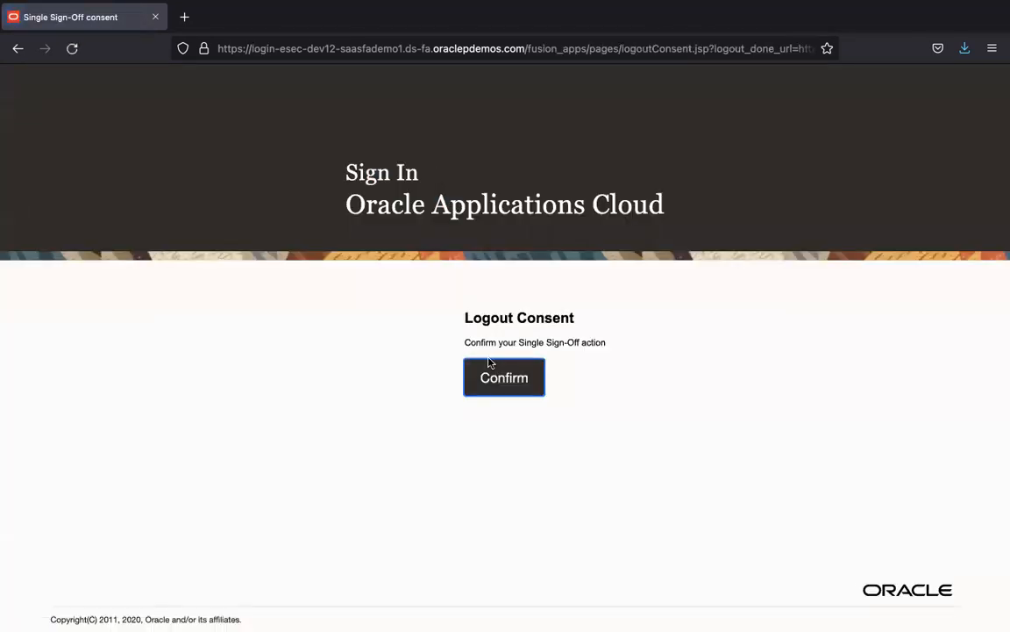
click(489, 364)
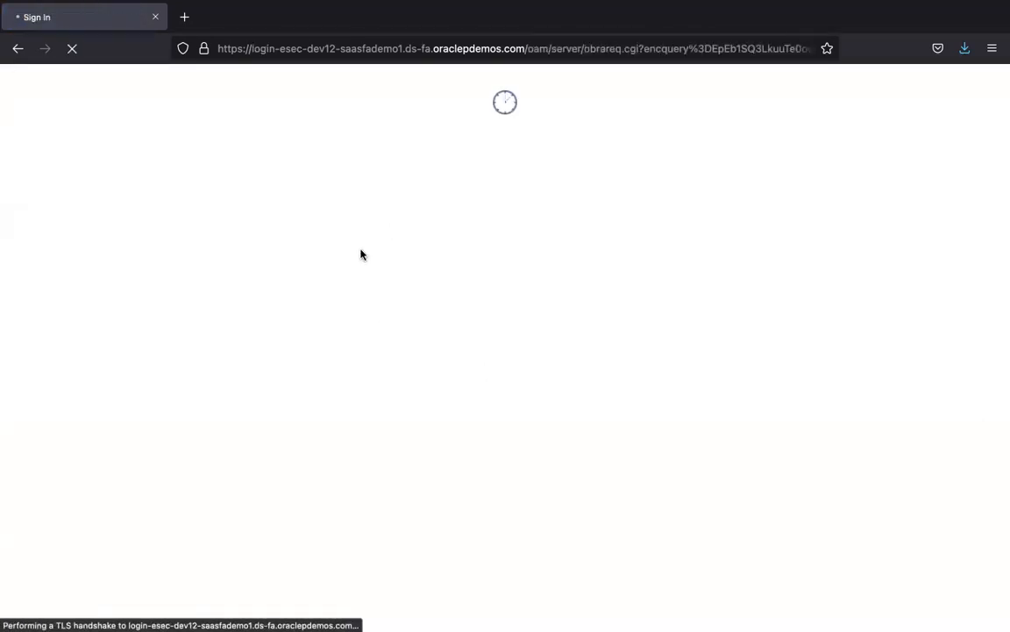
Step: Sign in as the Procurement Manager using the saved login suggestion
text(calvin.roth)
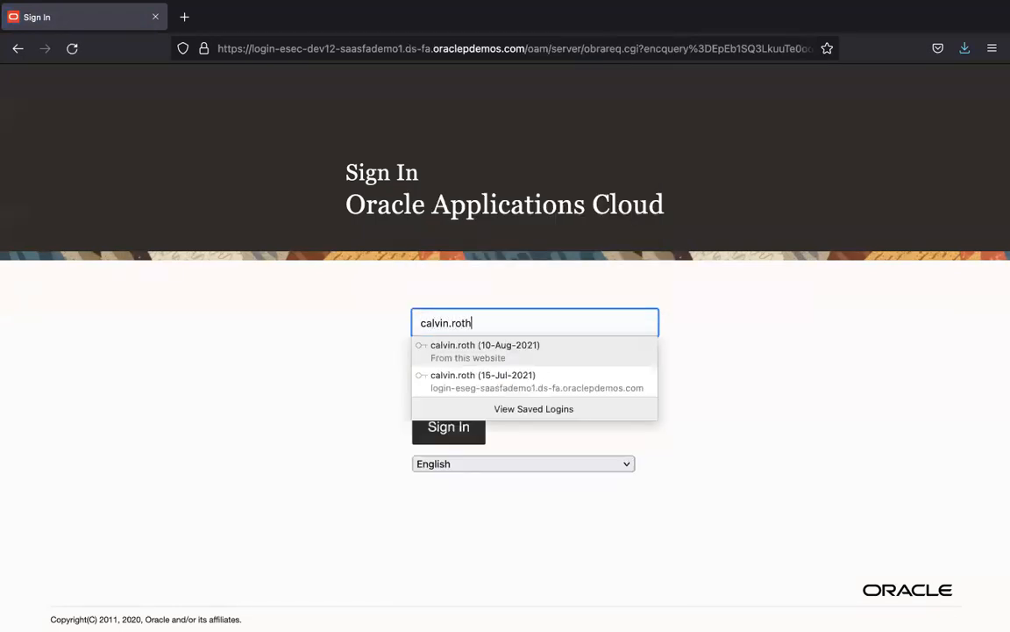
key(Return)
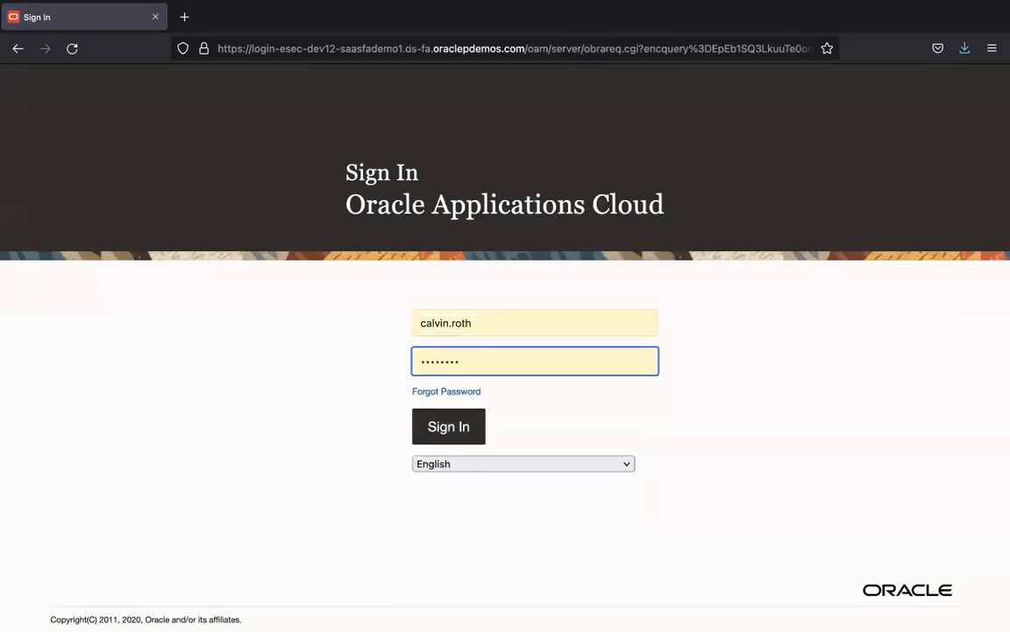
click(476, 418)
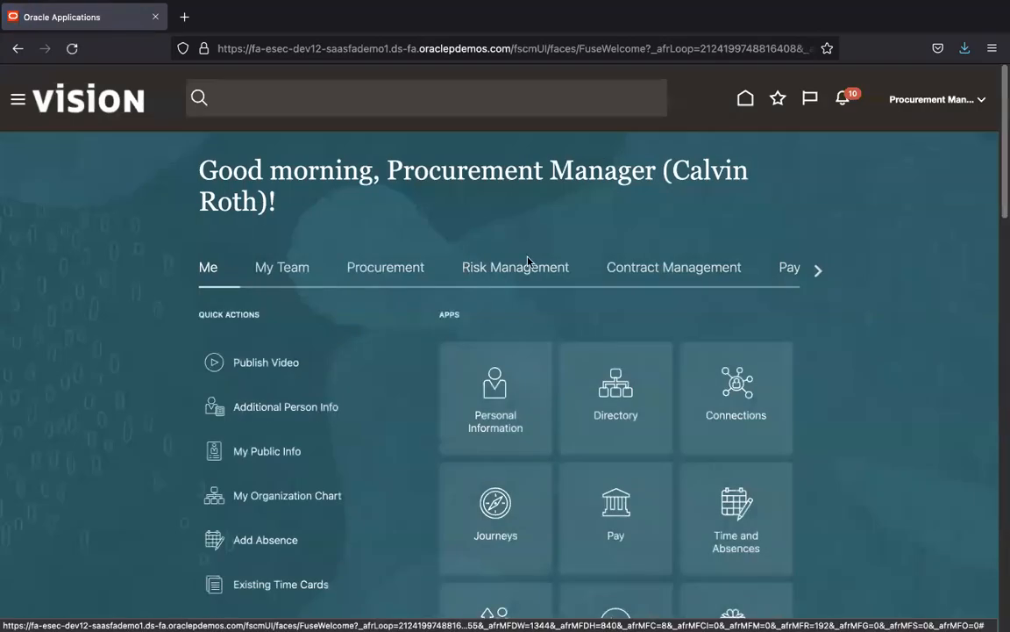
Step: Start a new requisition line from Purchase Requisitions with item description 'UG1 Service PR'
click(395, 266)
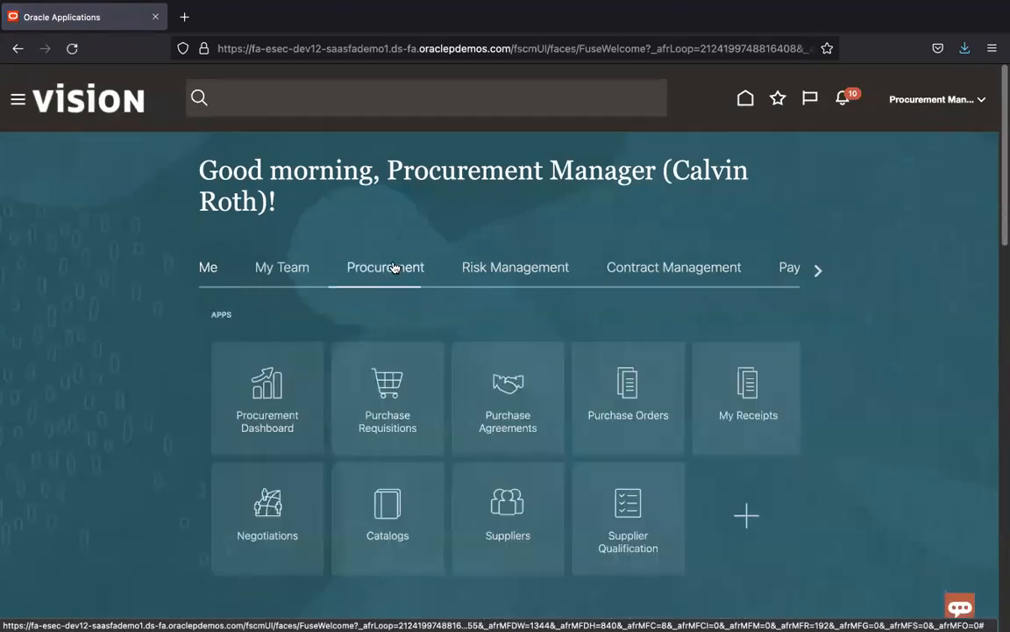
click(383, 428)
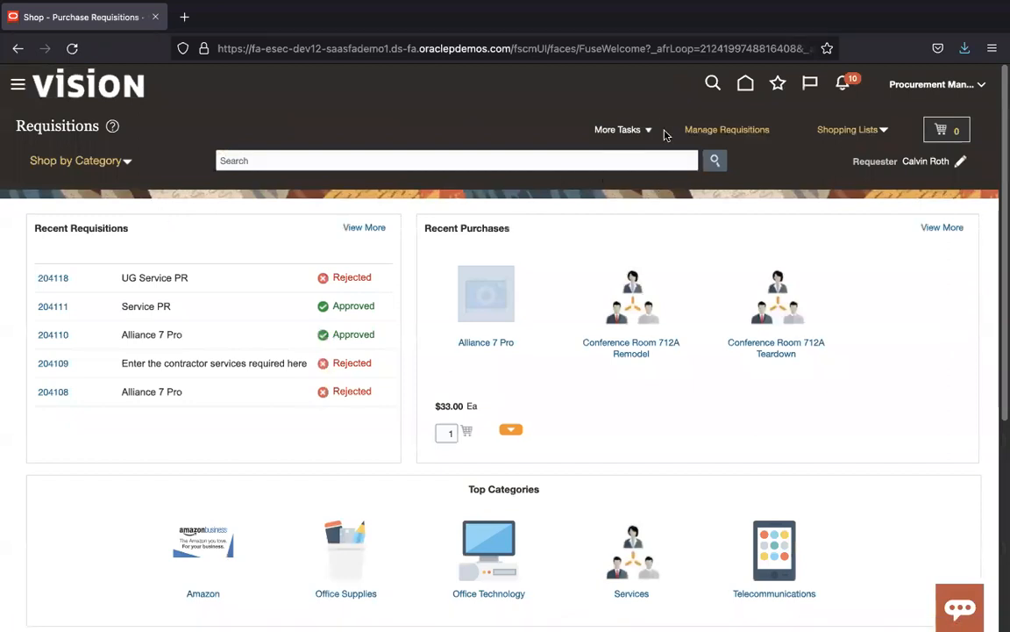
click(650, 132)
click(649, 156)
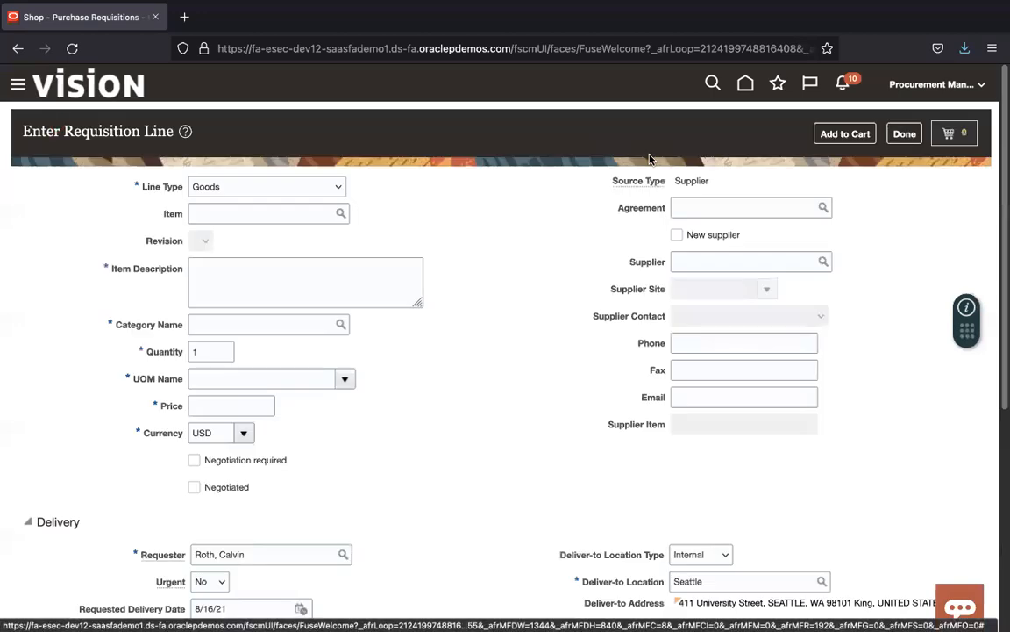
click(303, 271)
text(UG1 Service PR)
Step: Search categories by 'Pro' and set the line category to 962.58 Professional Services
click(342, 323)
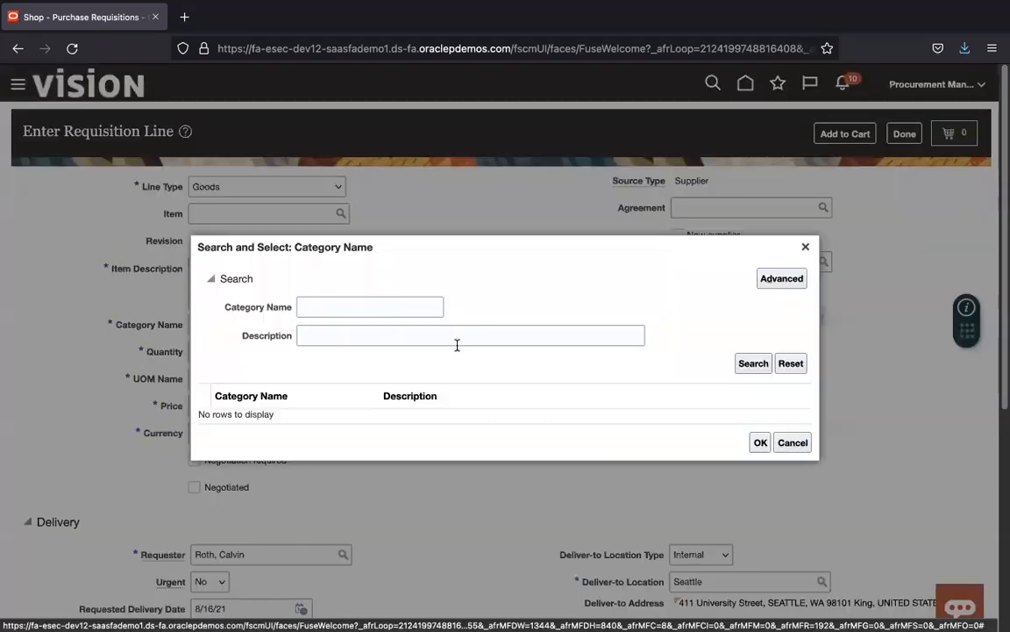
click(751, 364)
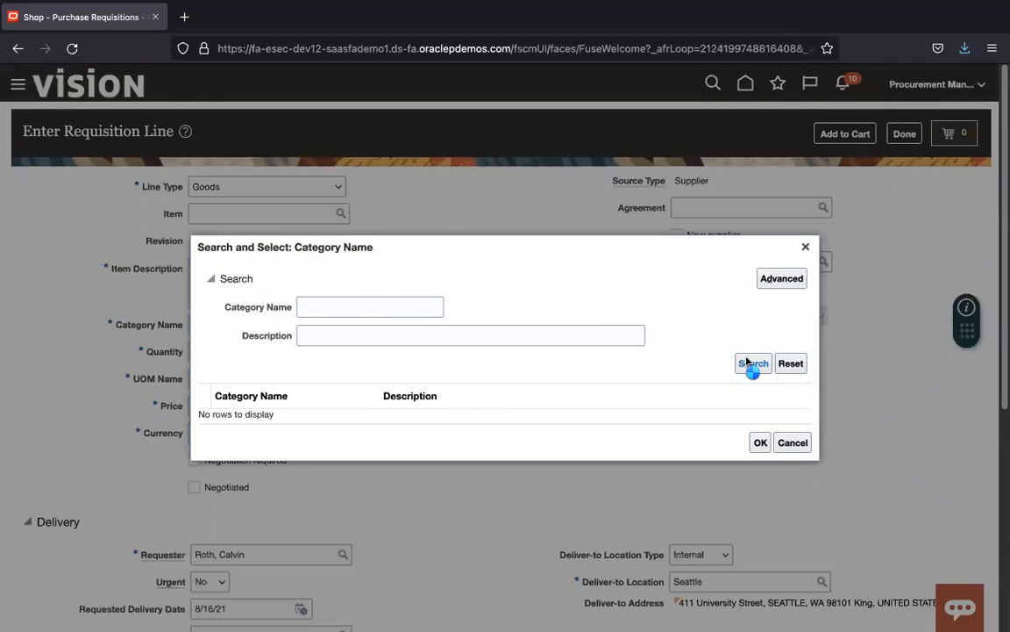
mouse_move(808, 347)
mouse_down()
mouse_move(811, 497)
mouse_move(806, 316)
mouse_move(805, 467)
mouse_move(805, 360)
mouse_up()
click(421, 220)
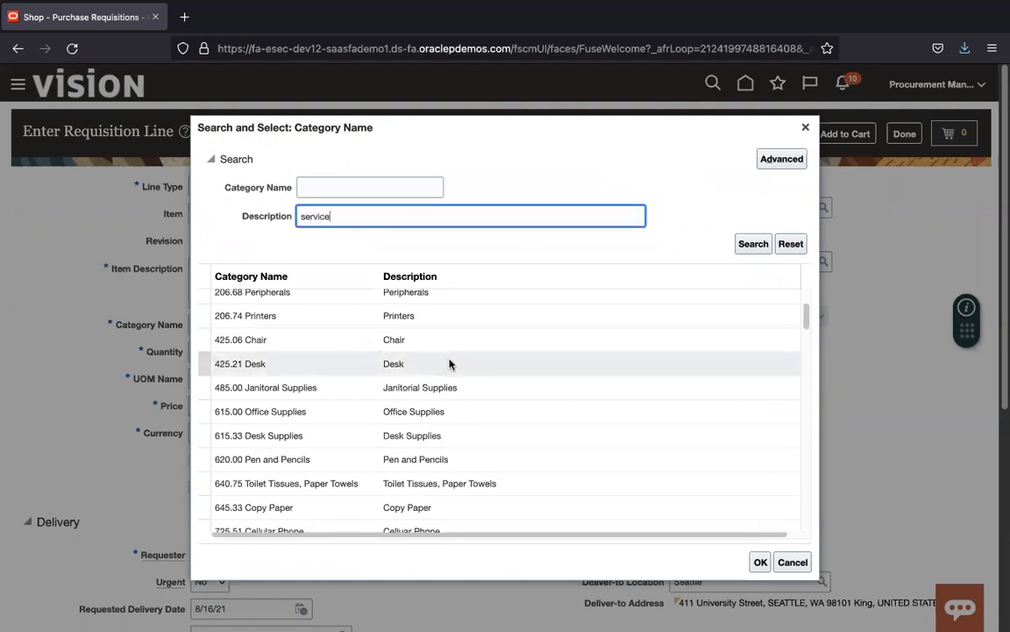
key(Return)
double_click(311, 331)
key(BackSpace)
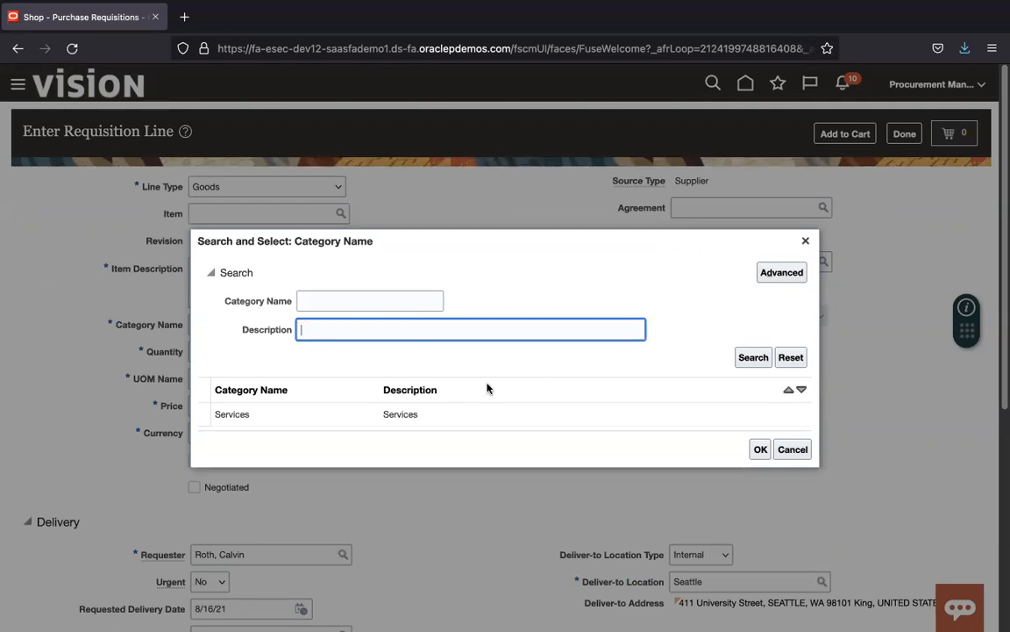
key(Return)
drag(807, 356, 809, 467)
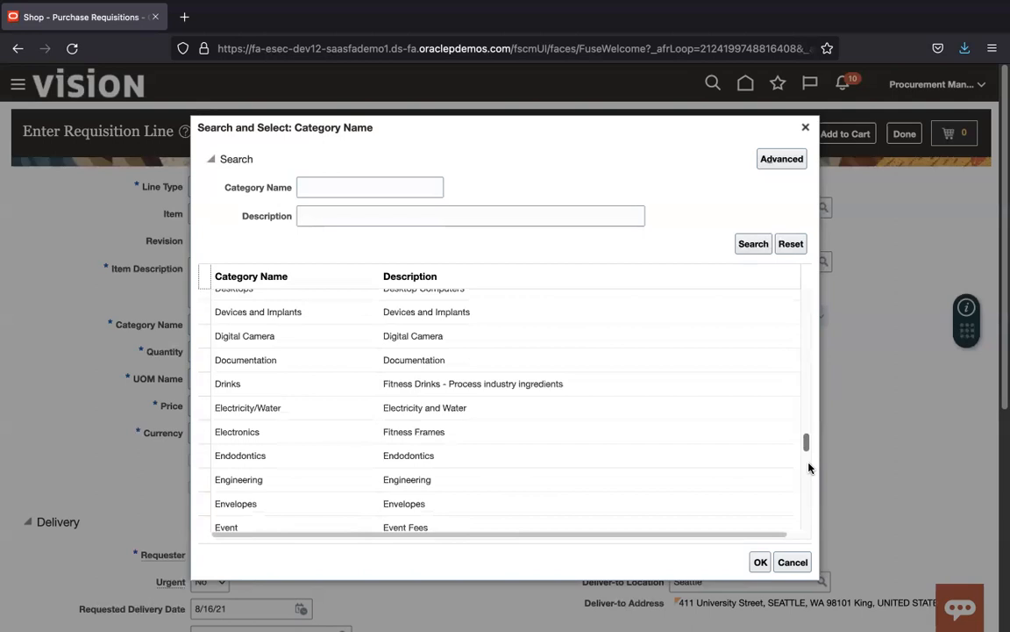
click(338, 211)
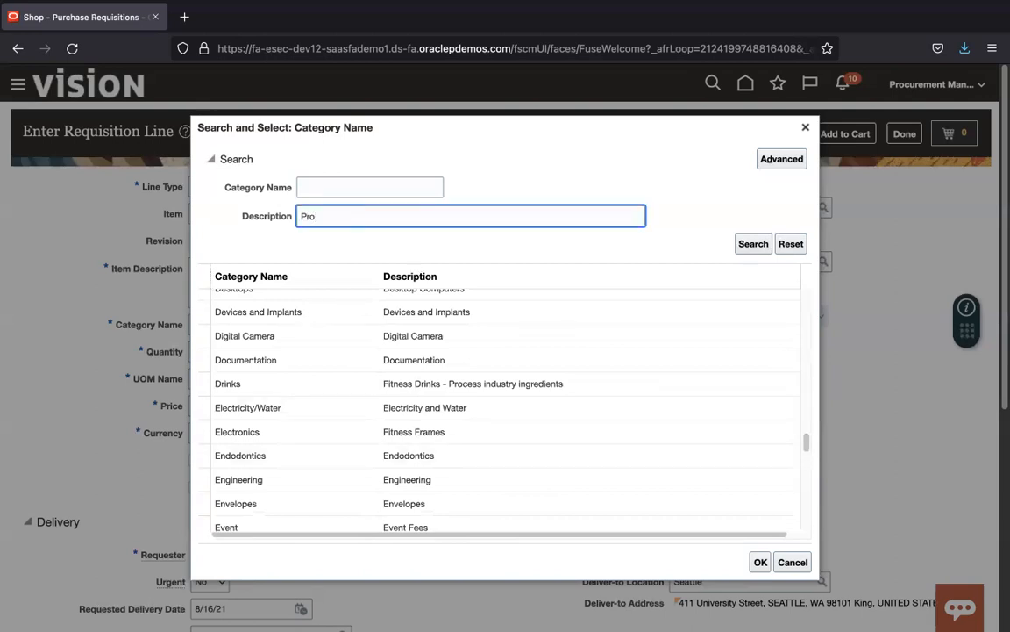
key(Return)
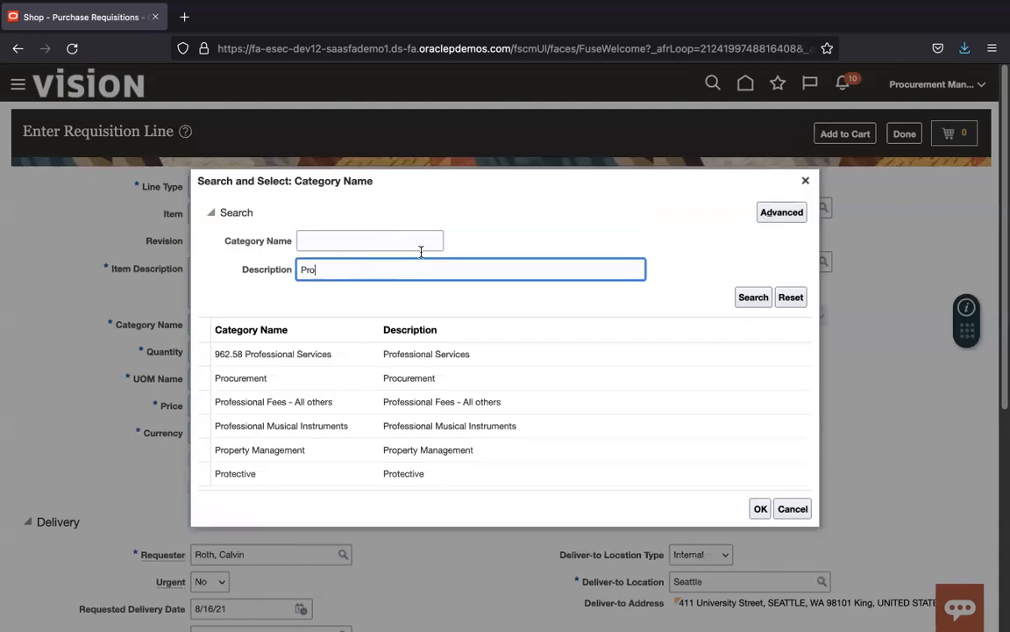
click(494, 356)
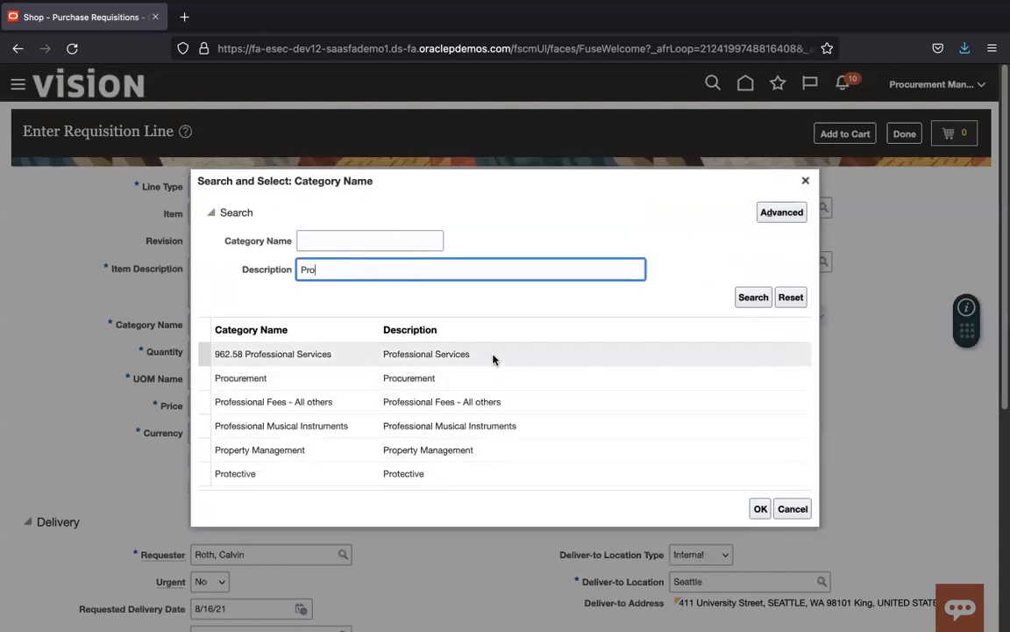
click(759, 509)
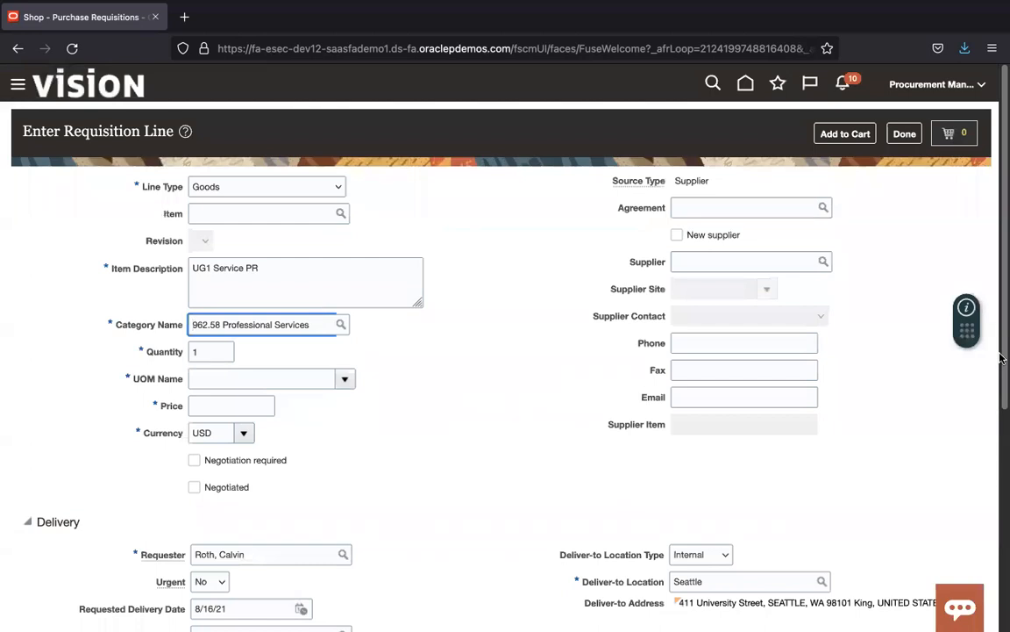
Step: Set the line's unit of measure to Ea (Each)
click(200, 380)
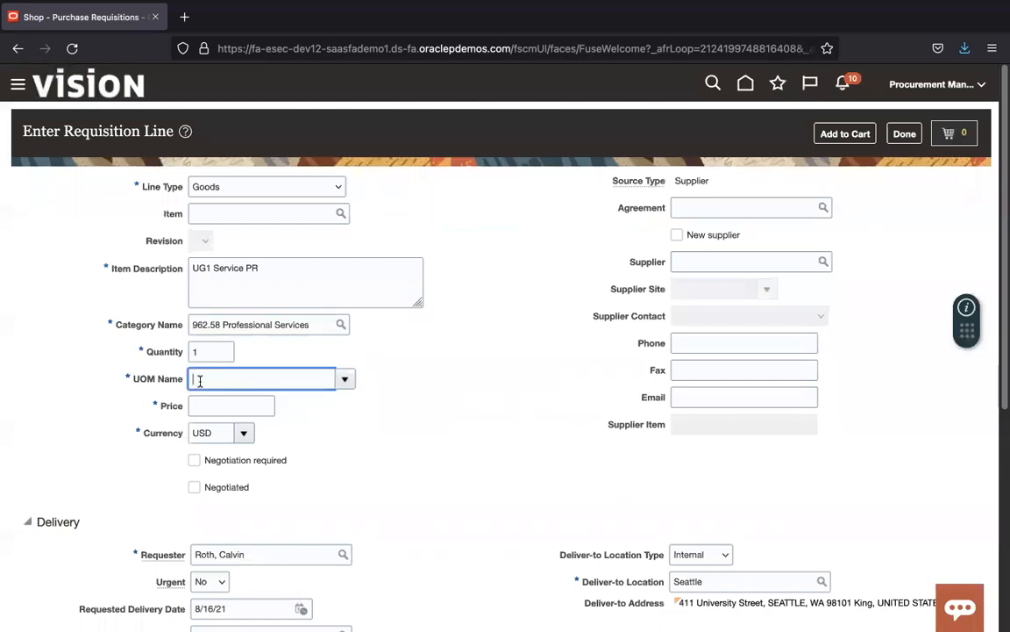
click(346, 379)
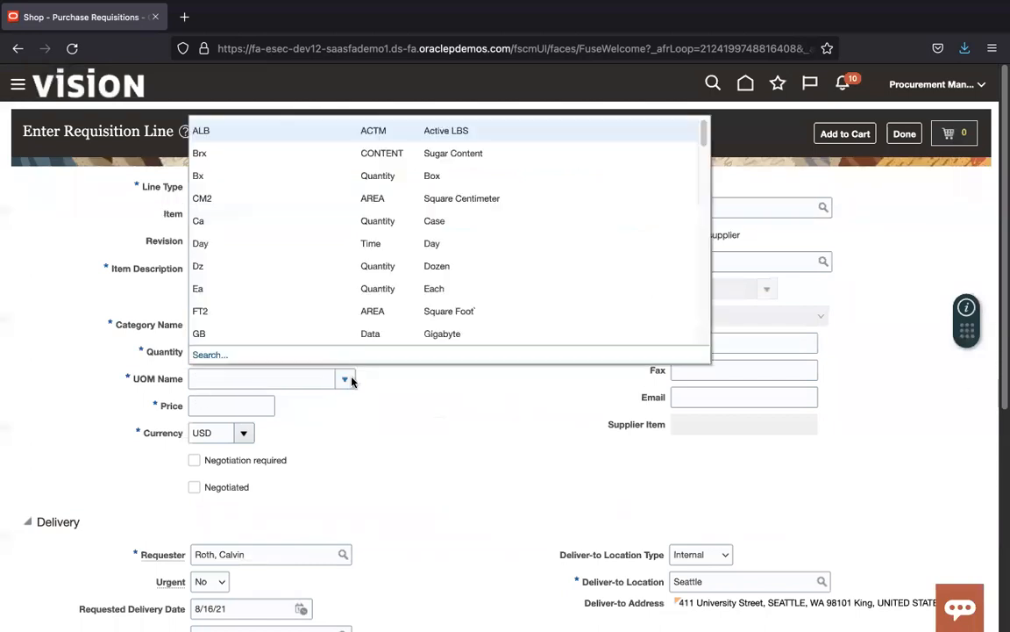
click(351, 381)
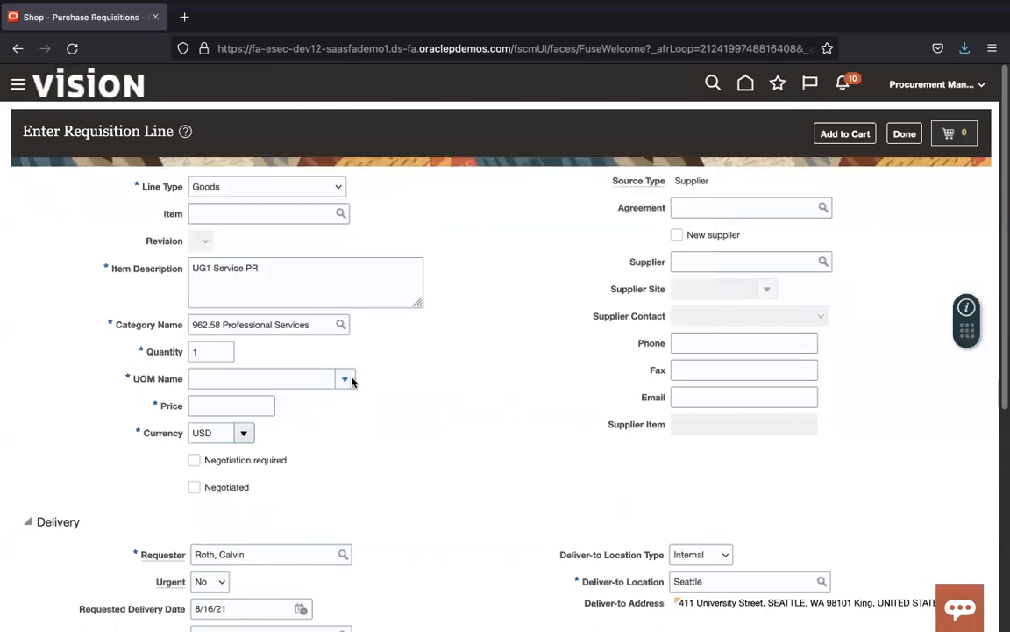
click(285, 381)
text(E)
key(Tab)
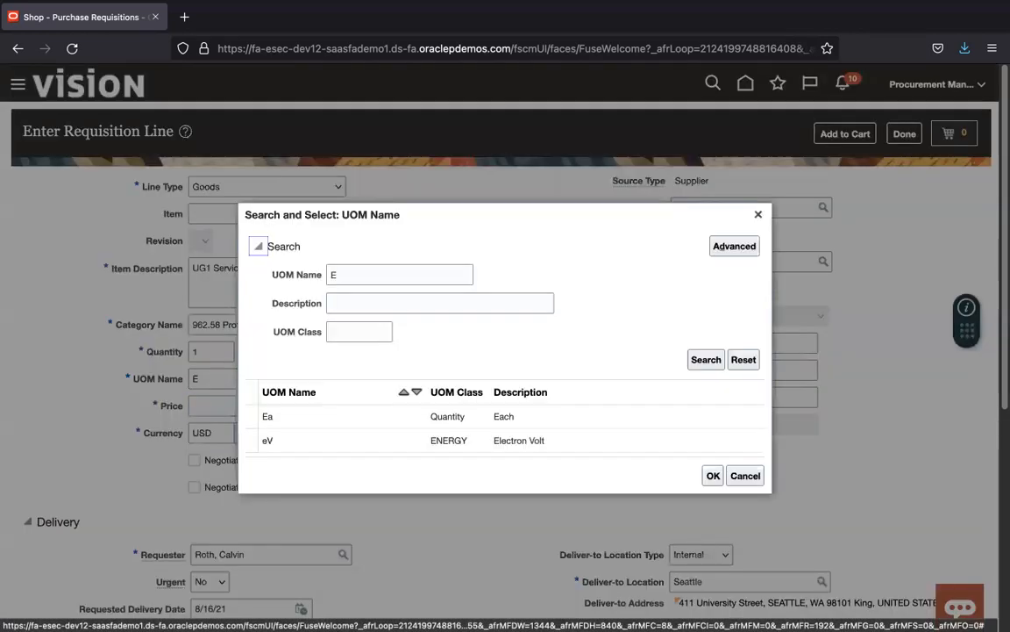
click(426, 420)
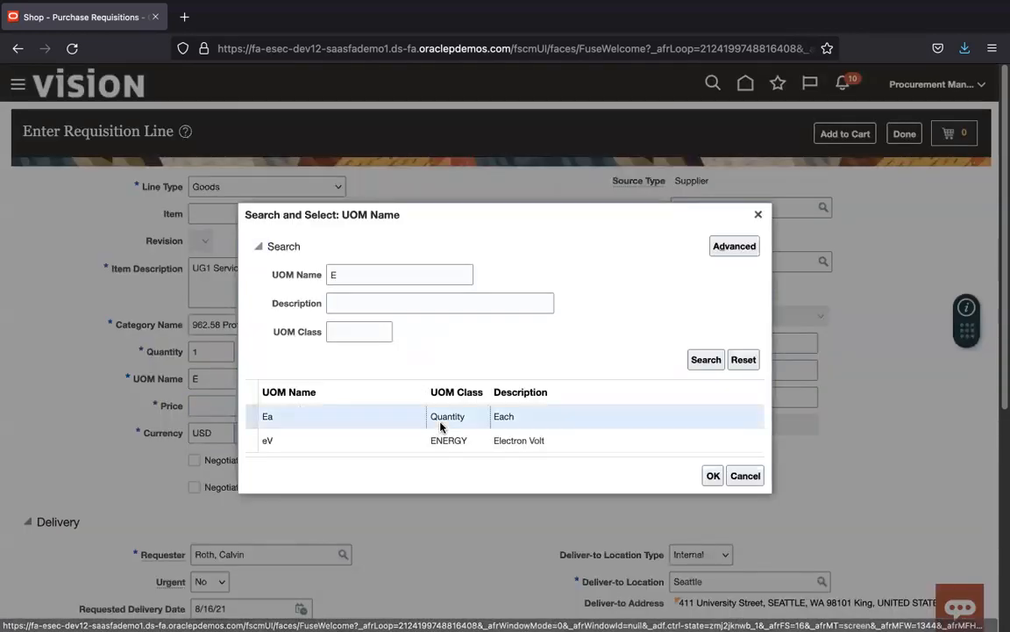
click(711, 476)
Step: Enter price 995 and supplier Dell, add the line to the cart, and submit the requisition
click(228, 399)
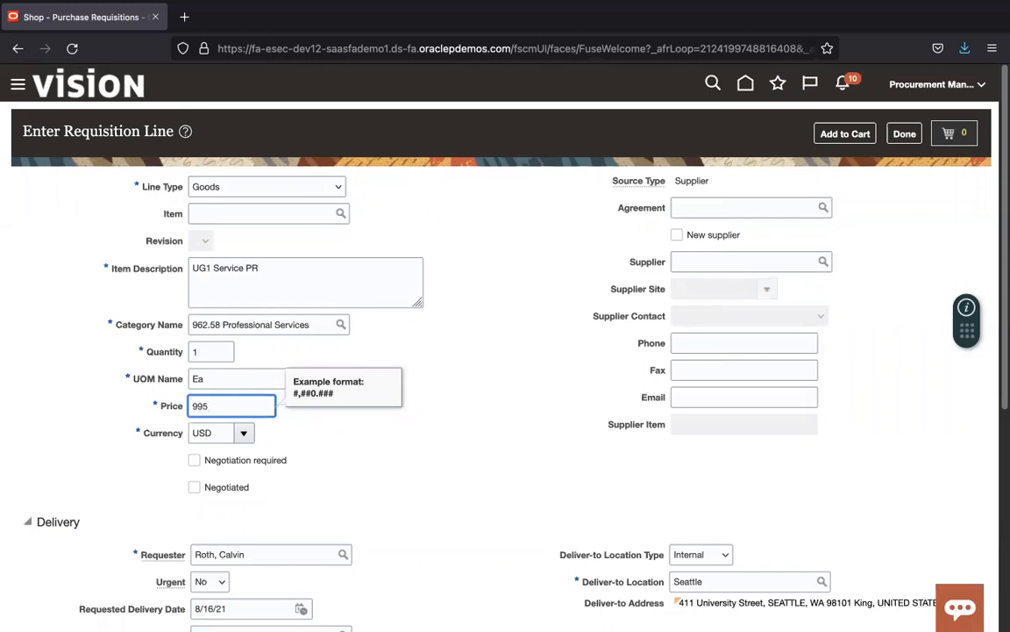
text(995)
key(Tab)
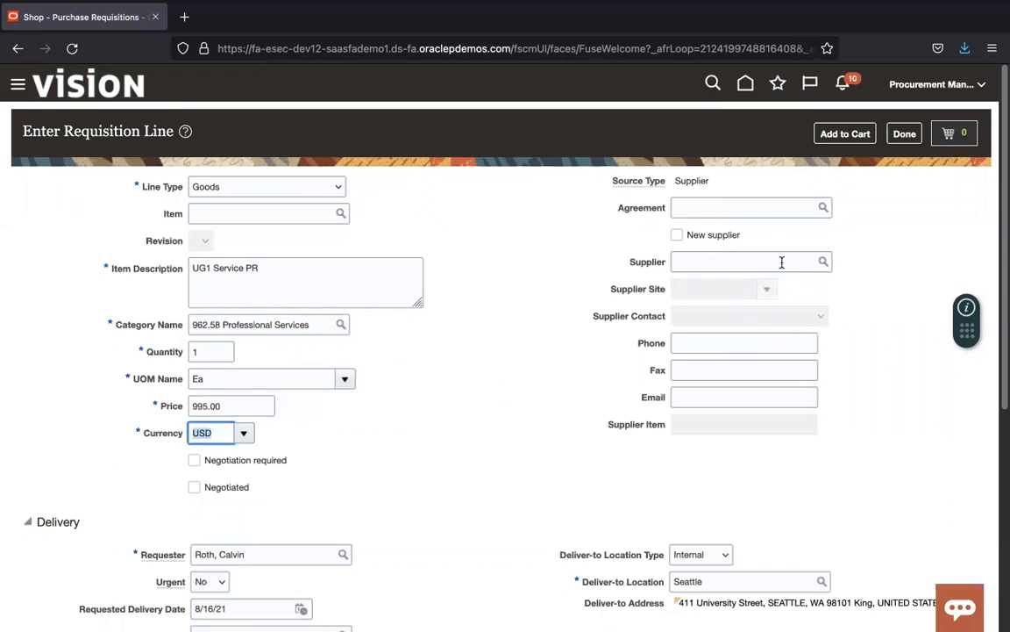
click(733, 259)
text(Dell Inc.)
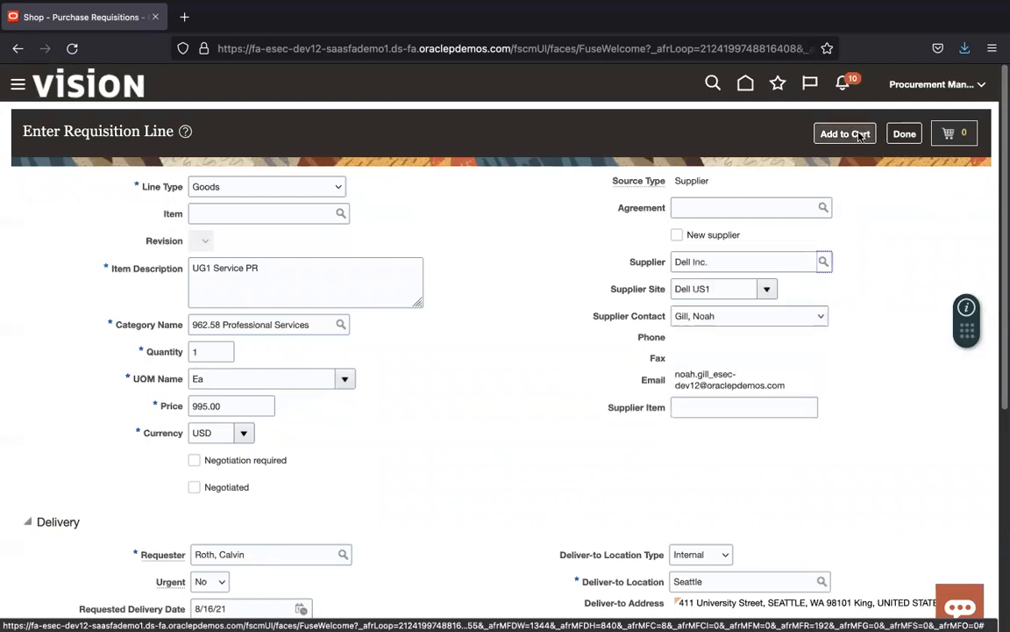
click(858, 134)
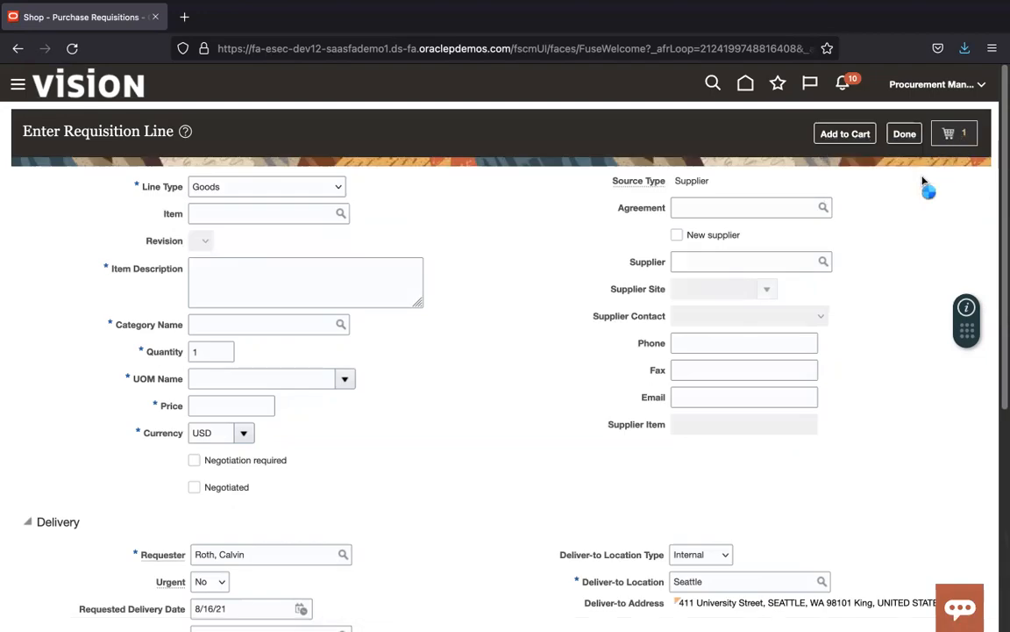
click(854, 235)
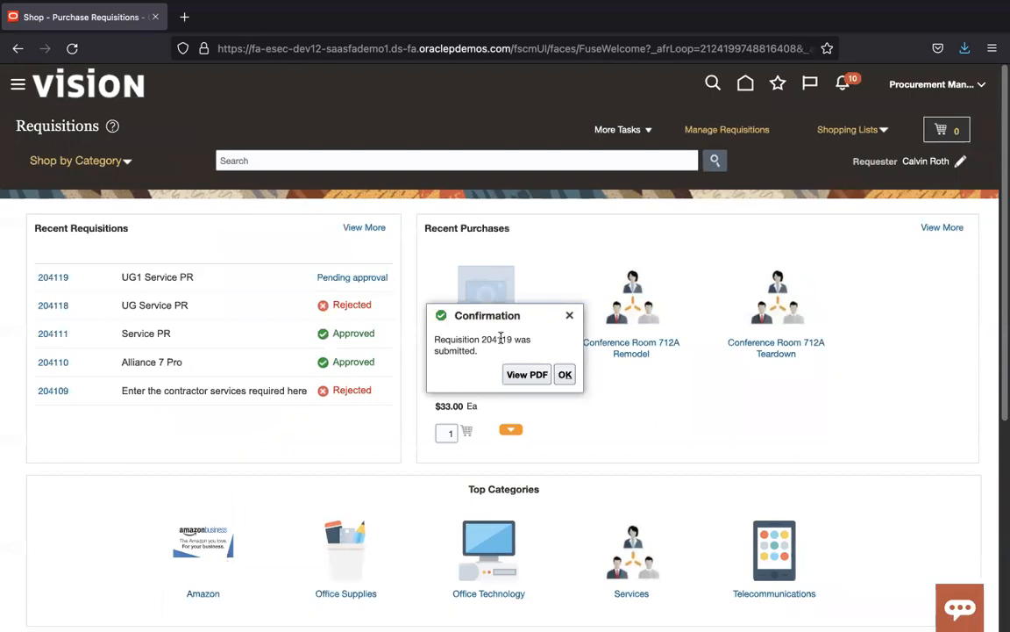
Step: Note requisition number 204119, dismiss the confirmation, and reload the Requisitions page
double_click(499, 338)
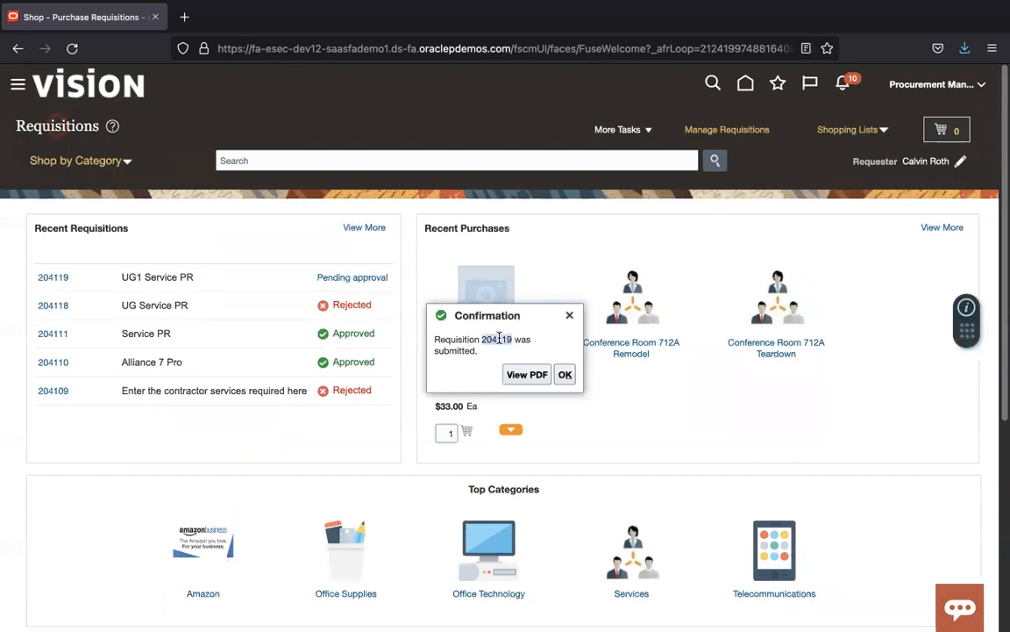
click(566, 375)
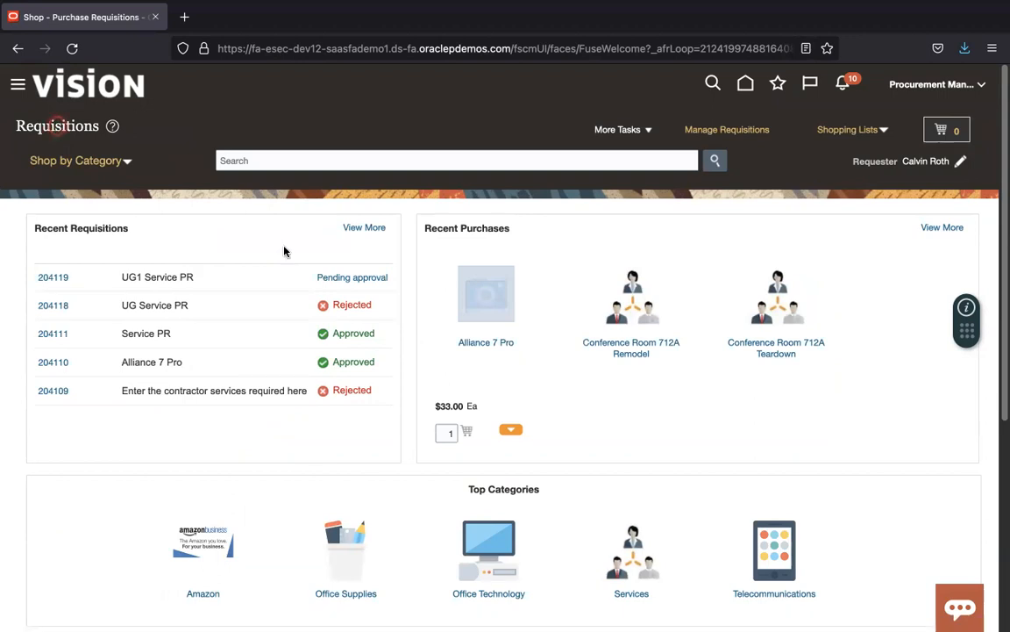
click(74, 51)
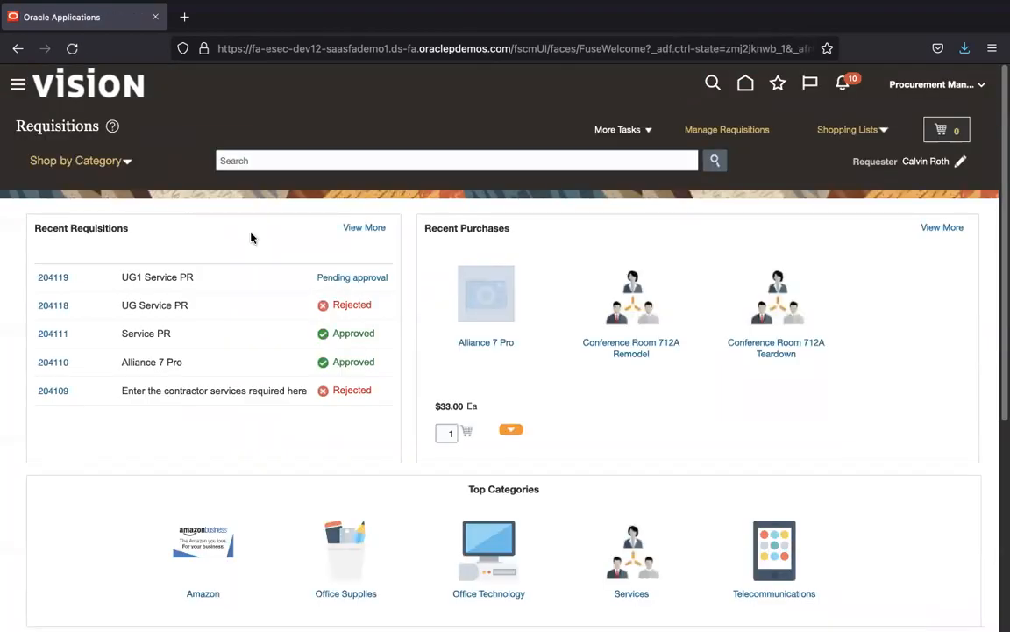
Step: Find requisition 204119 in Manage Requisitions and open its details
click(74, 49)
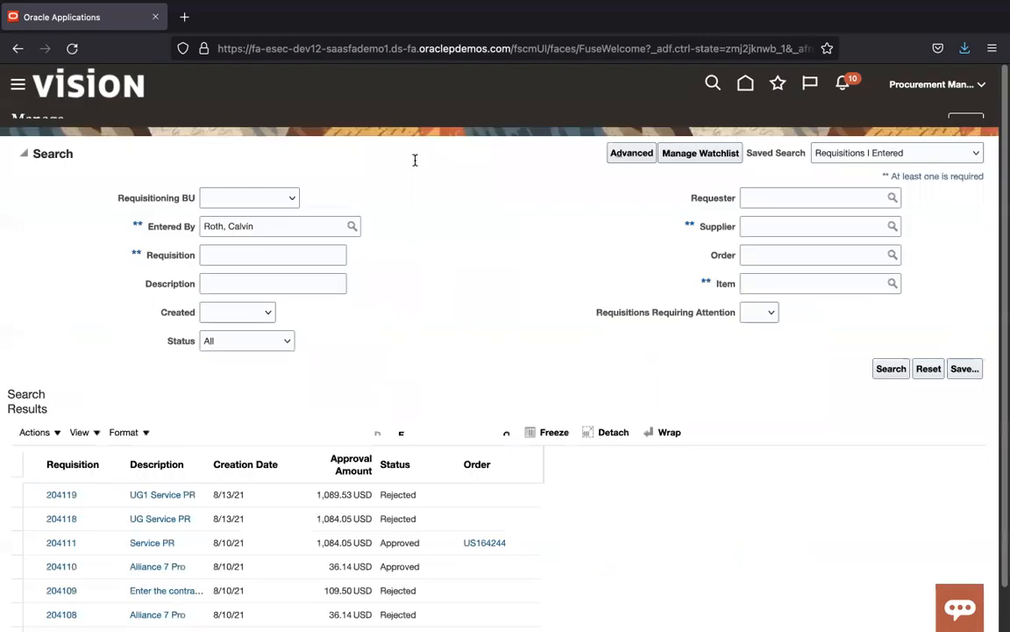
click(285, 273)
text(204119)
click(891, 387)
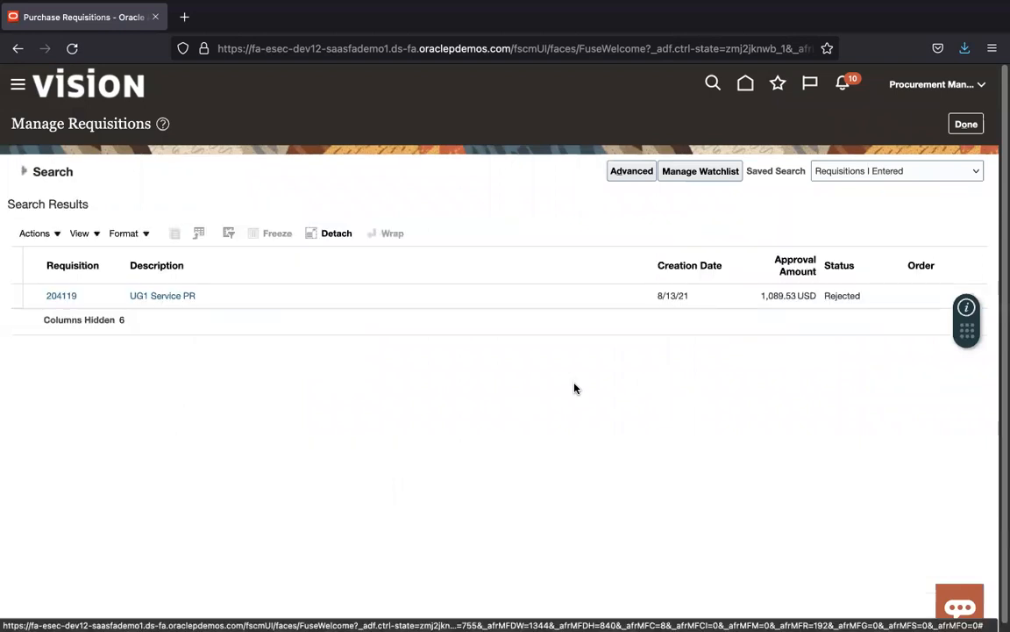
click(434, 299)
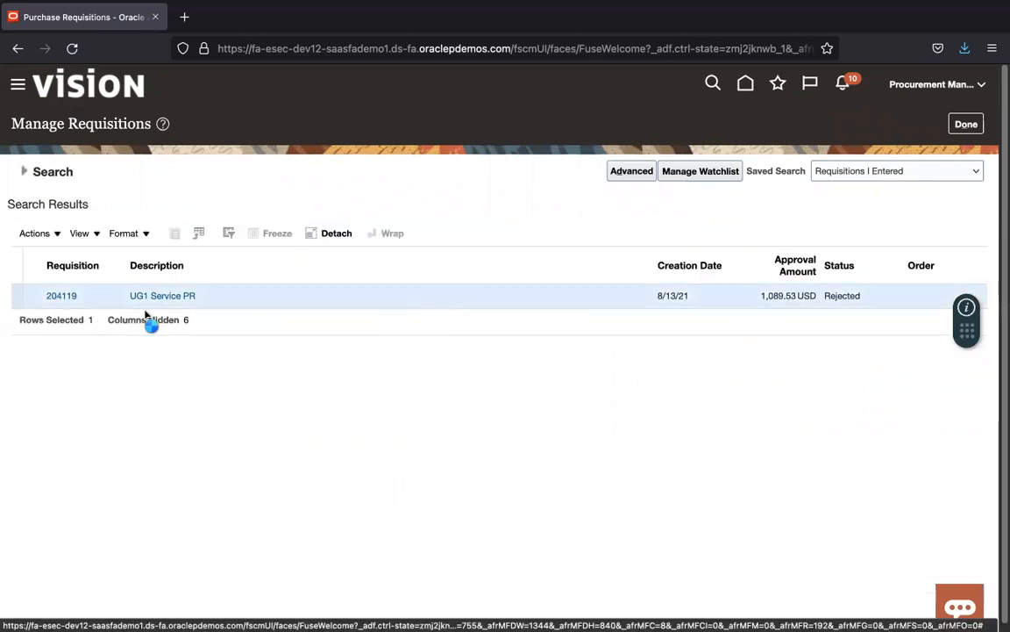
click(70, 297)
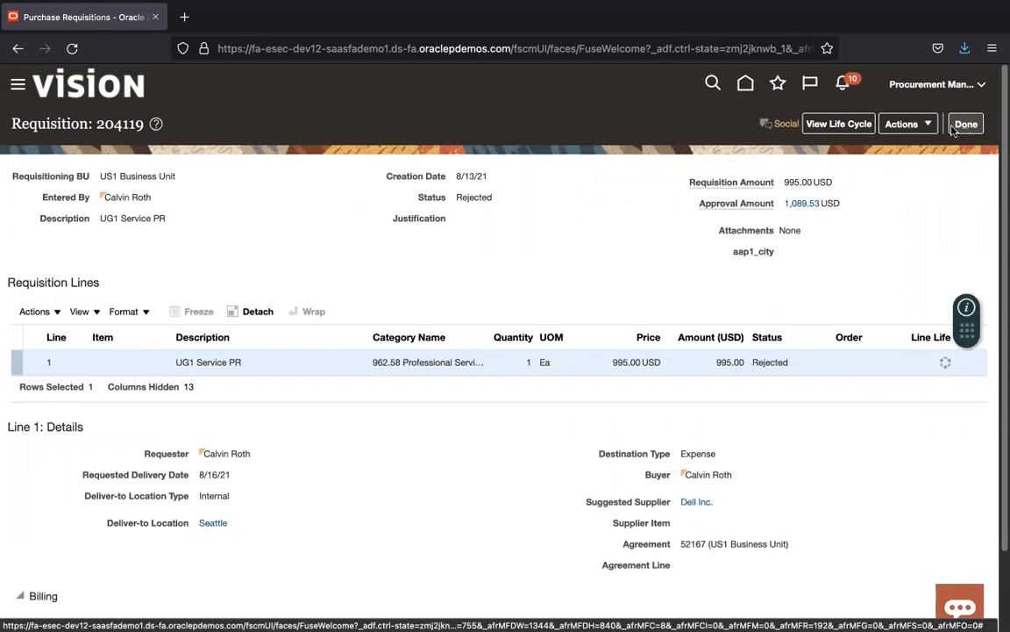
Step: Review requisition 204119's document history, checking the Reject entry caused by an approval error
click(902, 124)
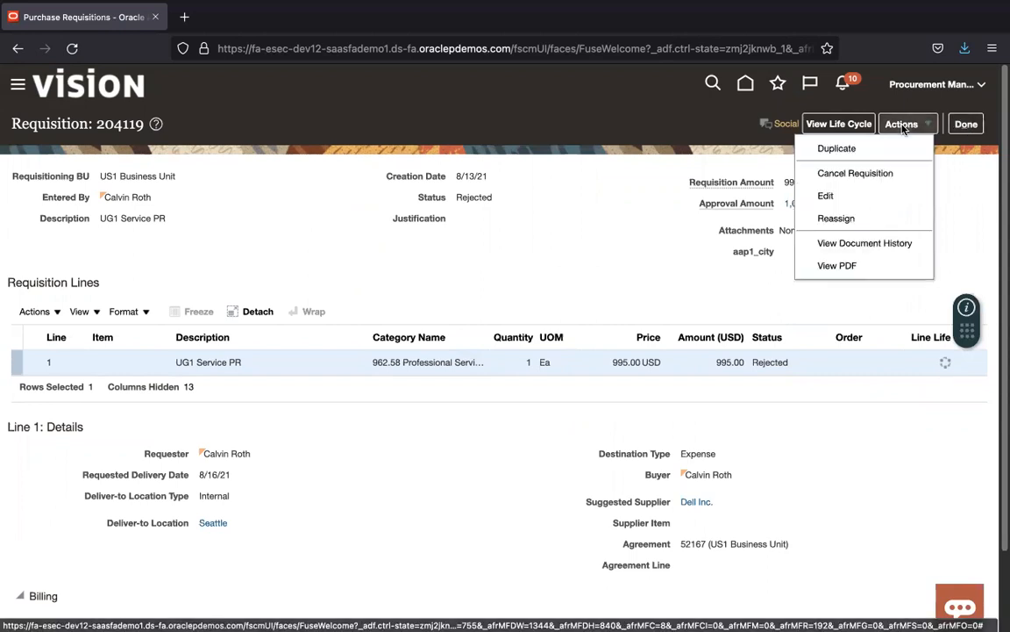
click(888, 243)
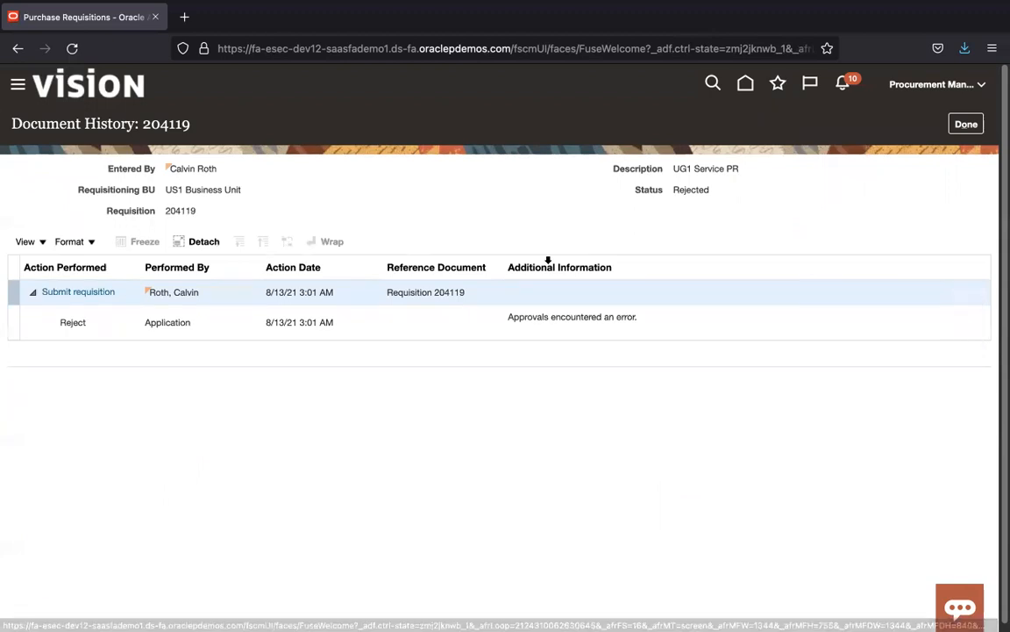
click(504, 329)
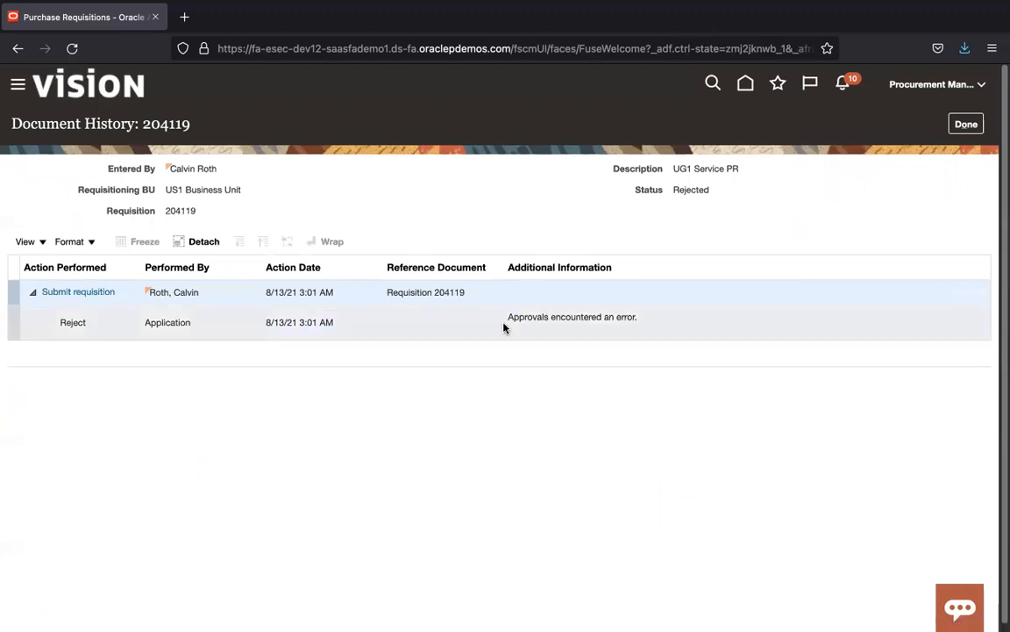
click(95, 295)
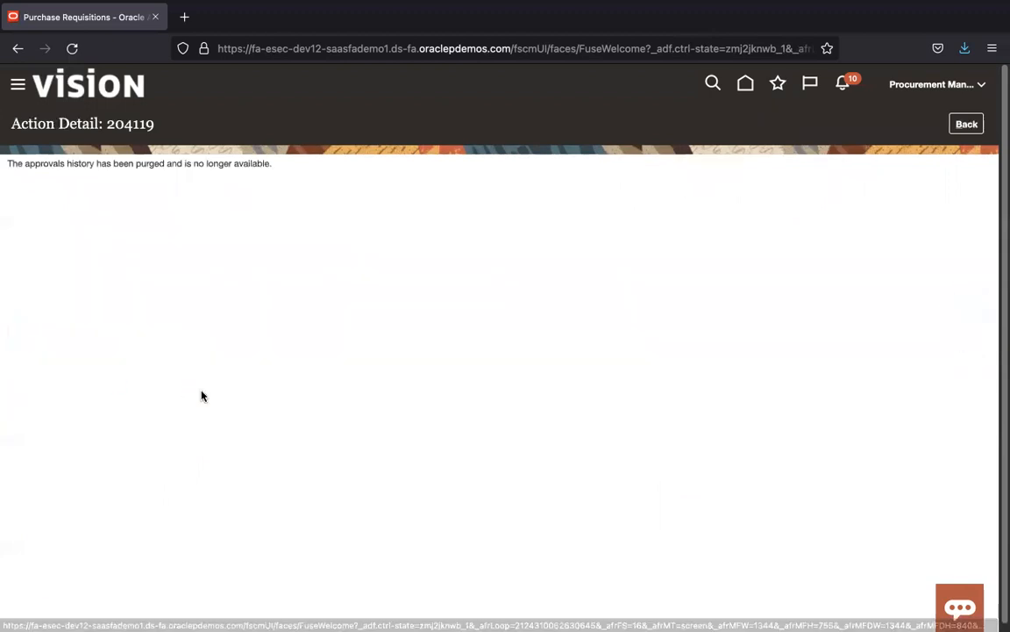
click(966, 124)
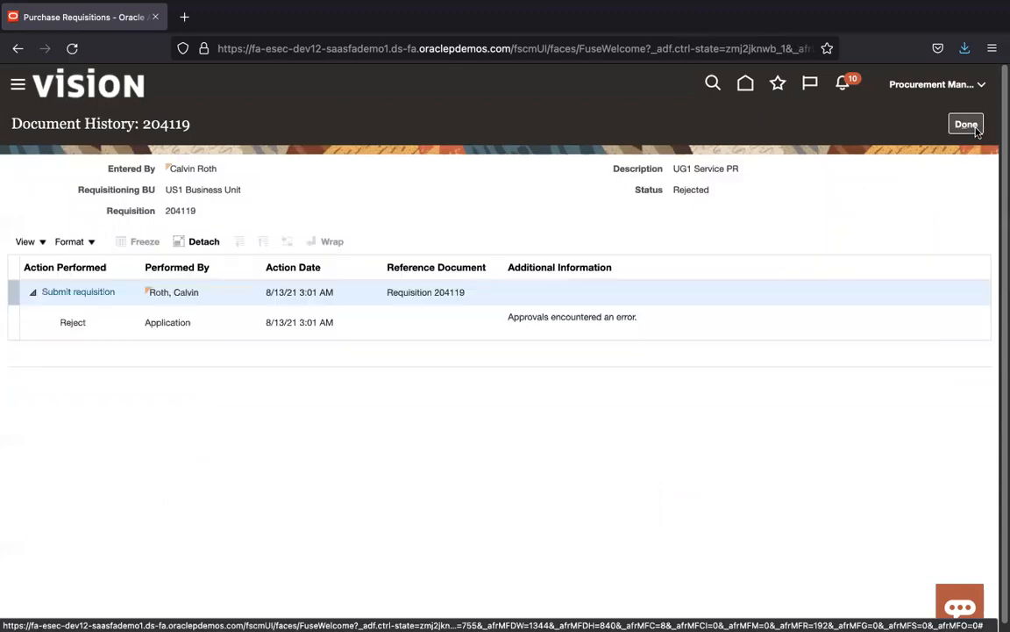
click(976, 129)
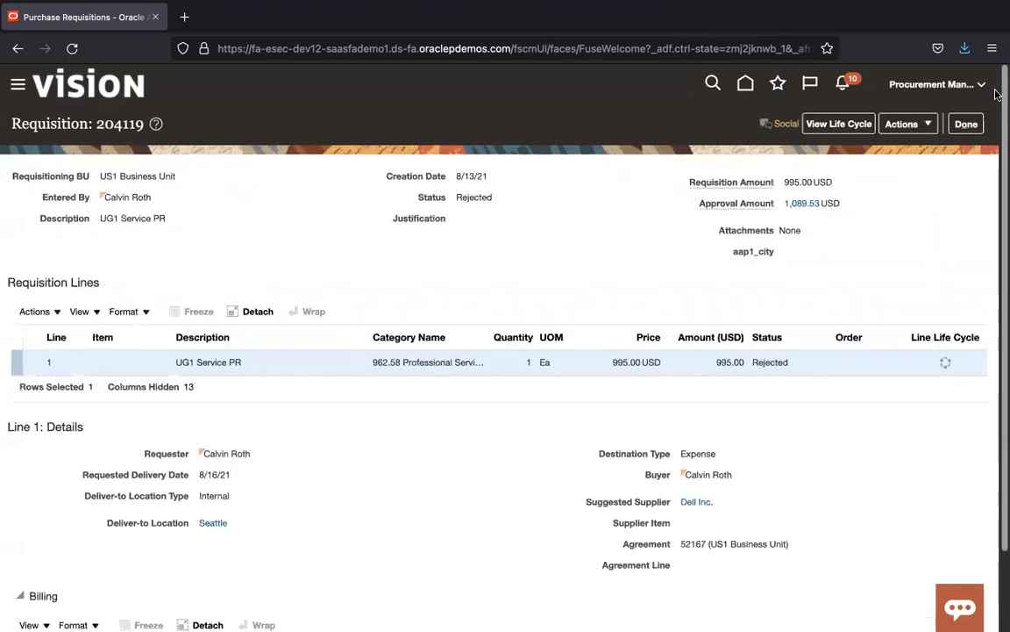
click(895, 85)
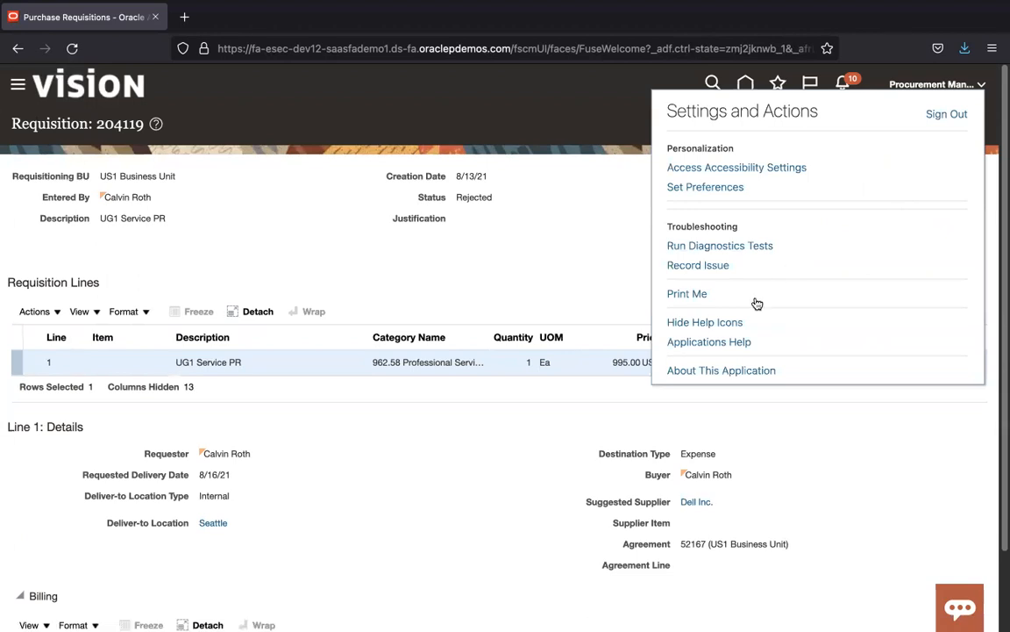
Step: Sign out of the Procurement Manager session and sign back in as System Administrator
click(943, 115)
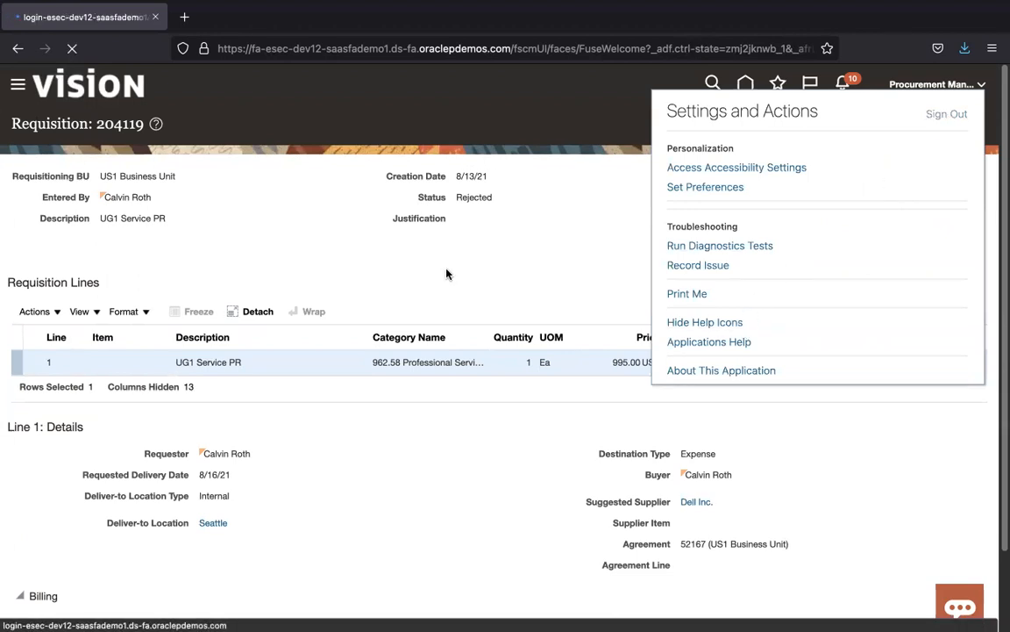
click(505, 379)
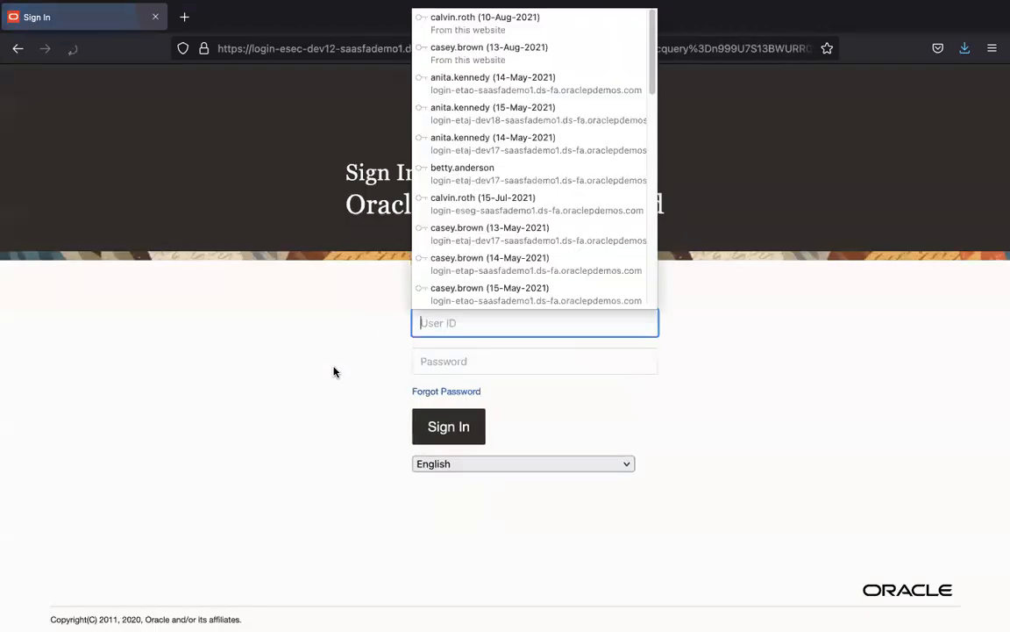
text(casey)
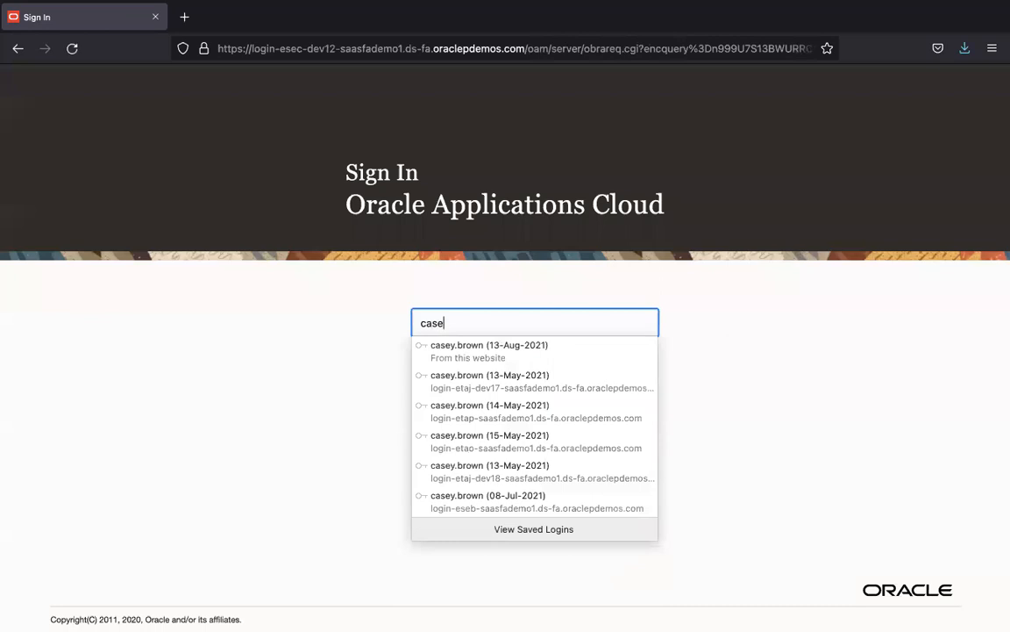
click(500, 347)
click(461, 427)
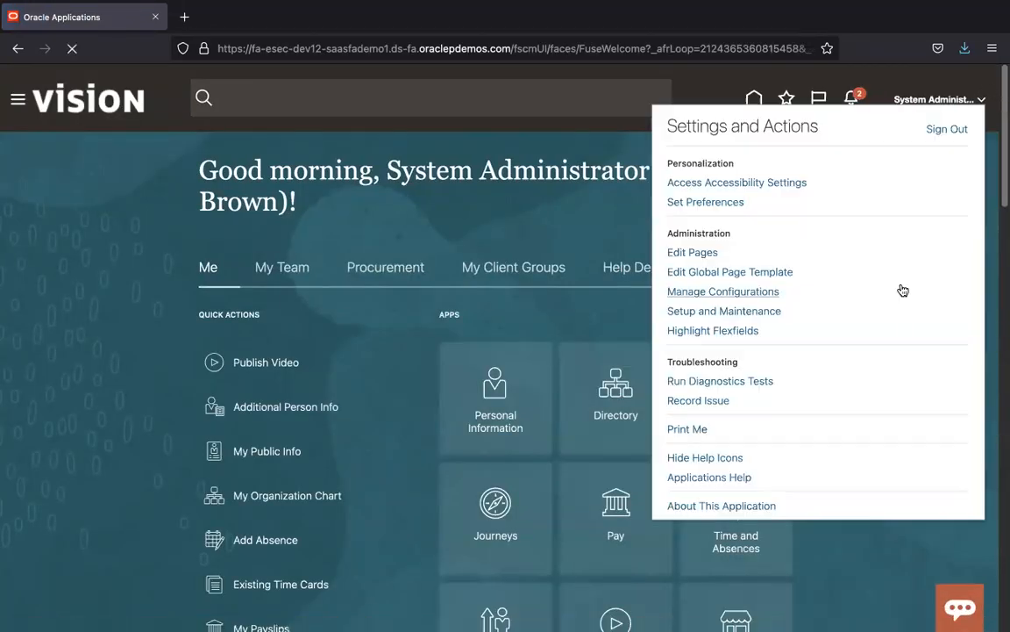
click(748, 312)
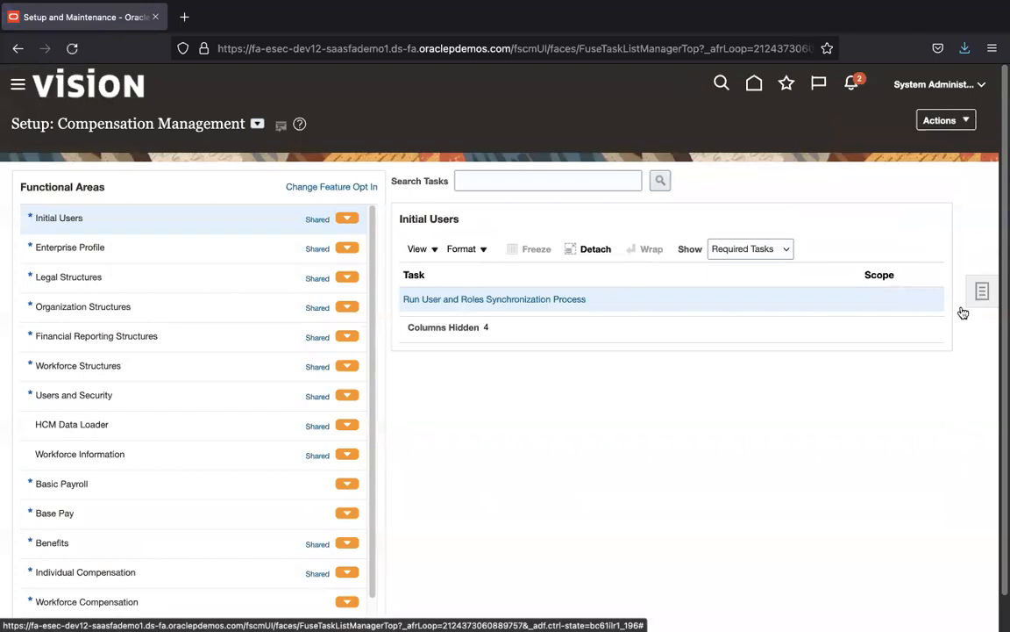
Step: Search setup tasks for 'manage requis' and open Manage Requisition Approvals
click(963, 311)
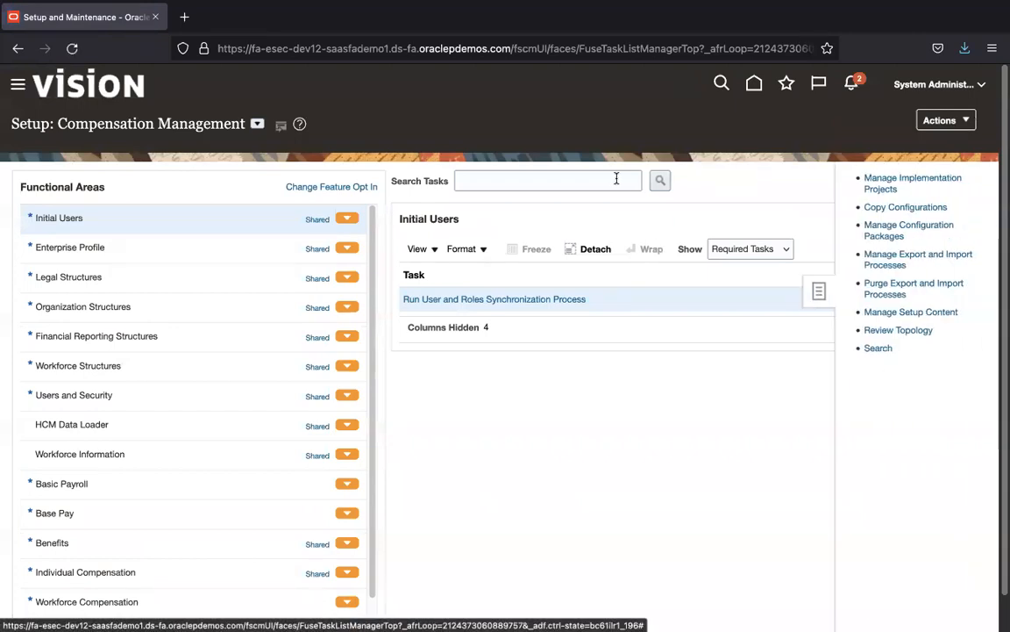
click(449, 174)
text(manage requis)
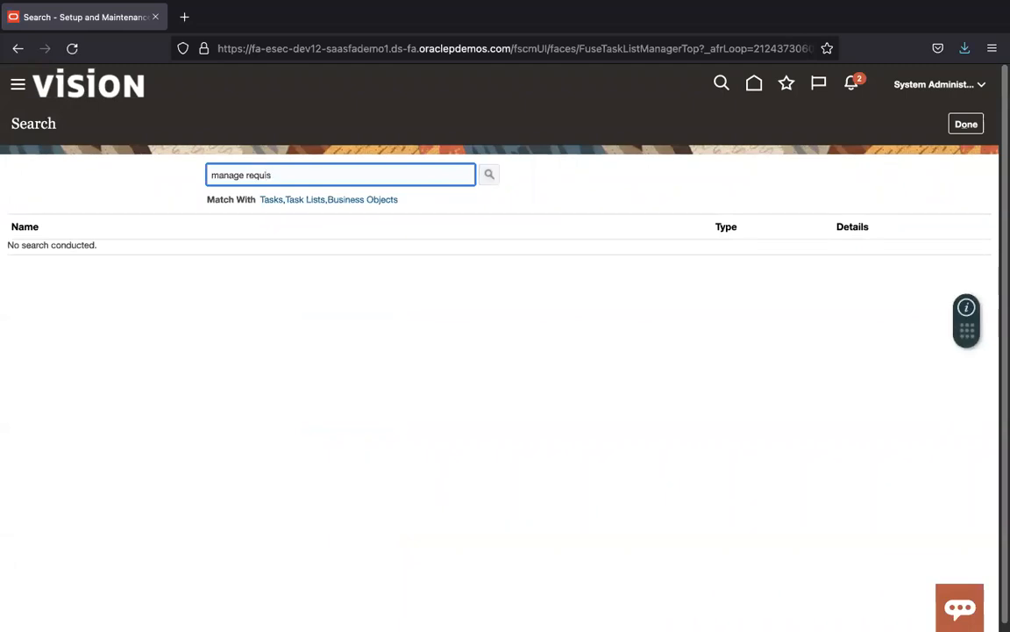
key(Return)
click(124, 278)
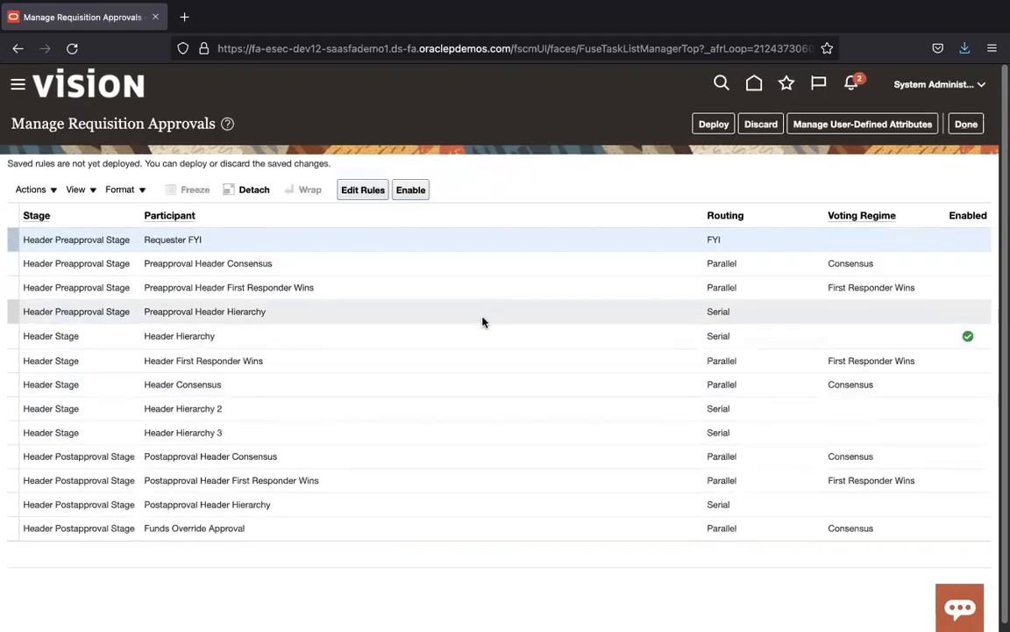
Step: Open the Header Hierarchy approval rules and review the UGAutoApproveReq rule's details
click(474, 334)
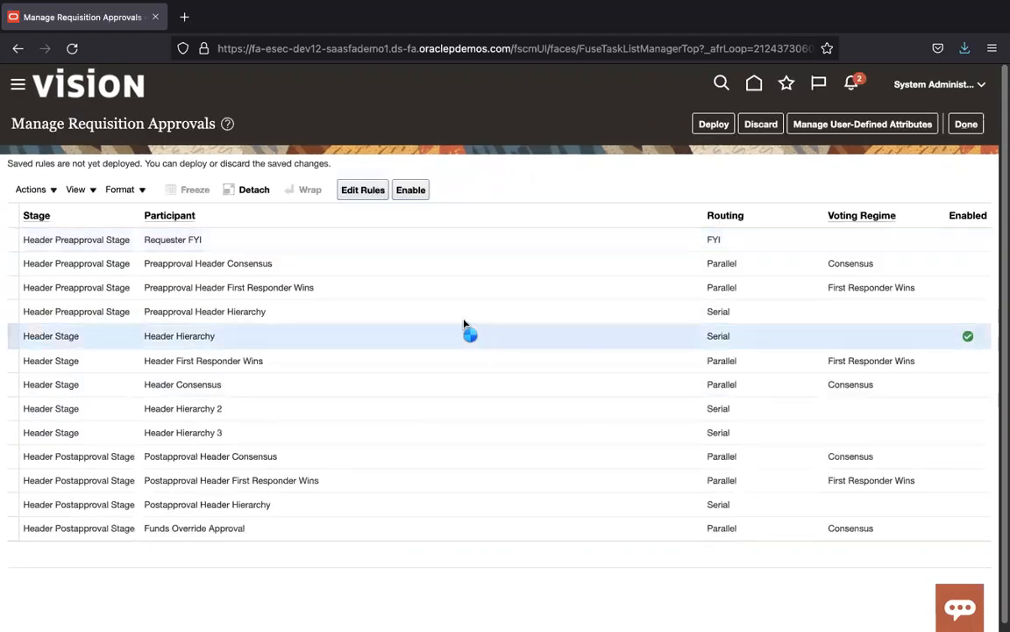
click(367, 192)
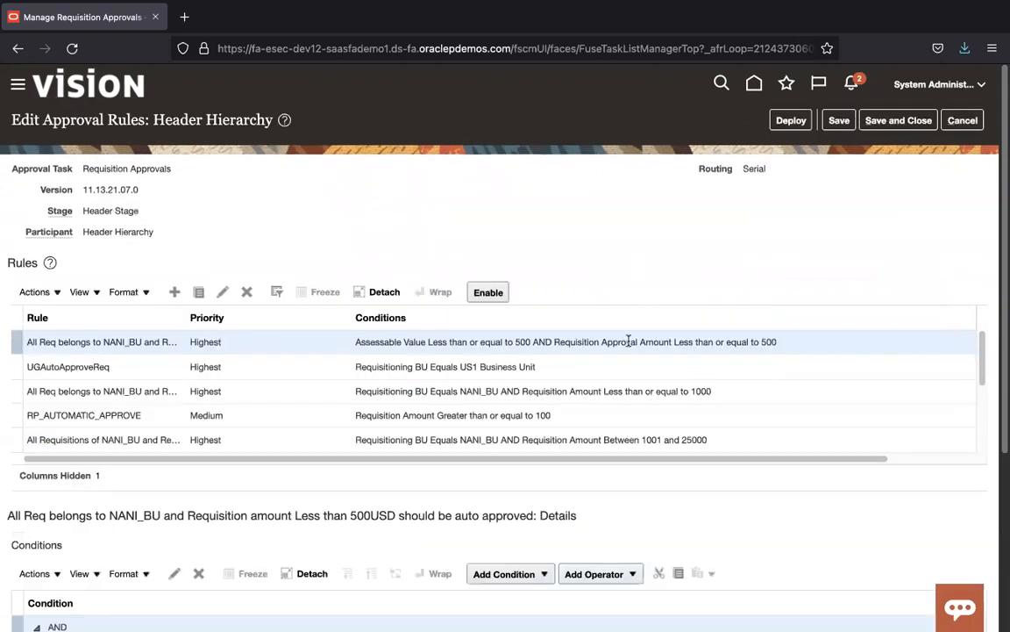
click(617, 374)
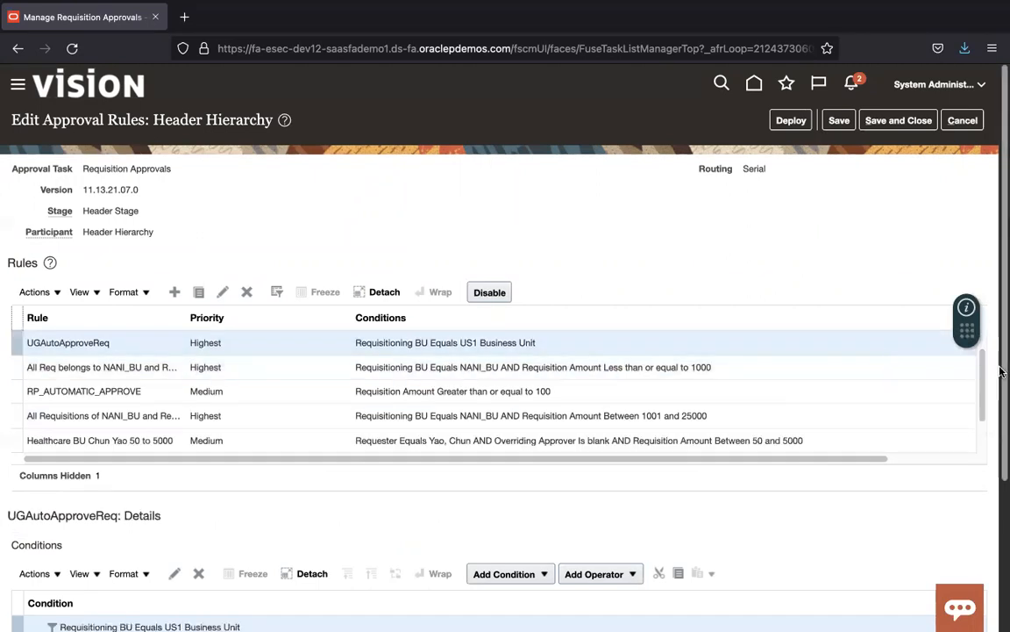
drag(1001, 368, 1000, 531)
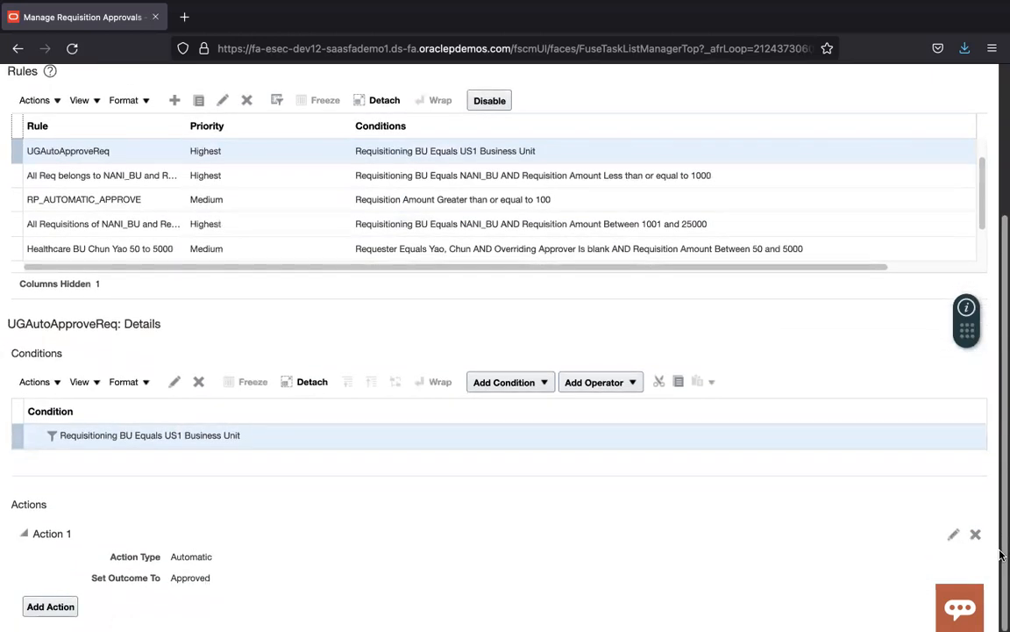
drag(1001, 529, 1001, 302)
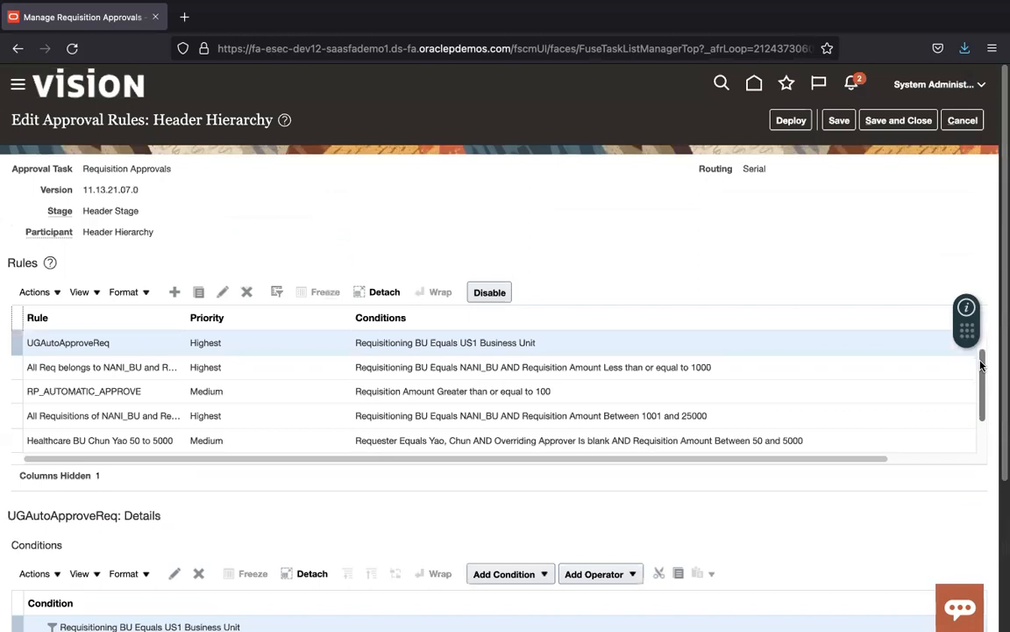
drag(984, 364, 984, 337)
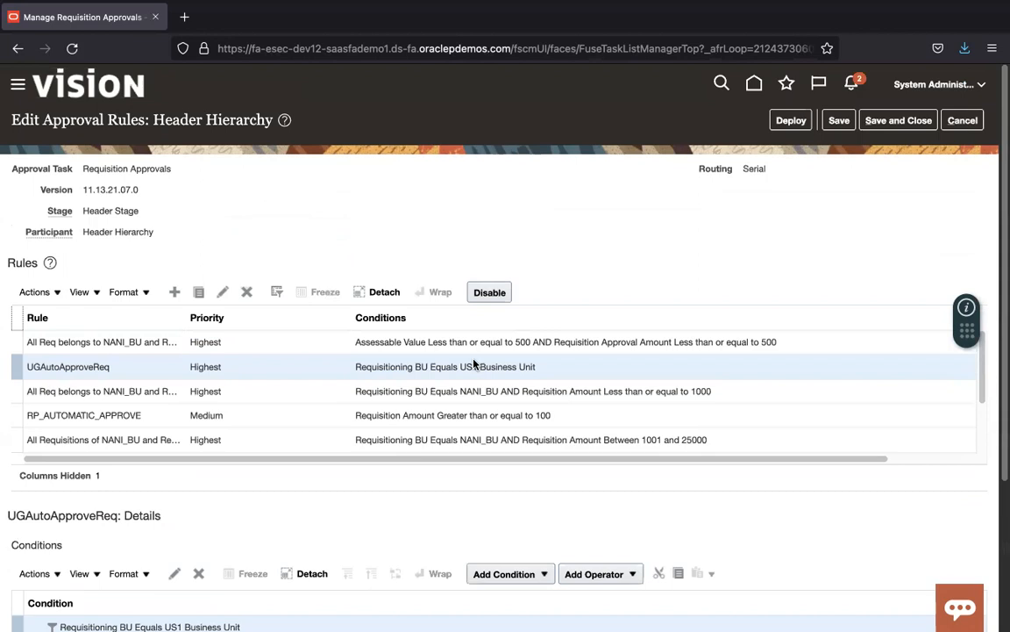
Step: Filter the rules by Priority 'Highest', leaving four rules including UGAutoApproveReq
click(211, 320)
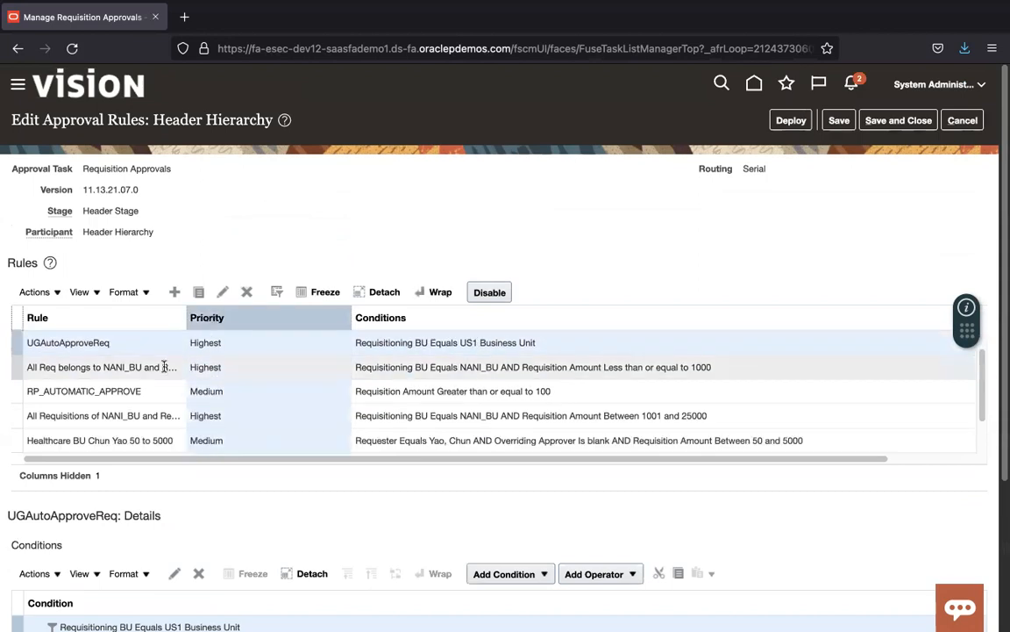
click(164, 366)
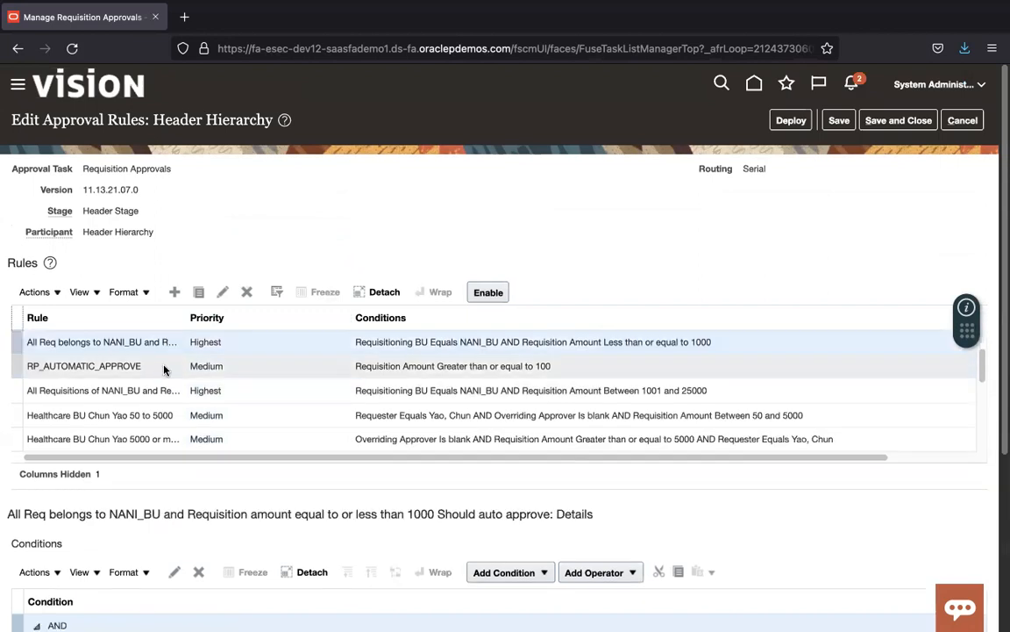
click(276, 292)
click(262, 325)
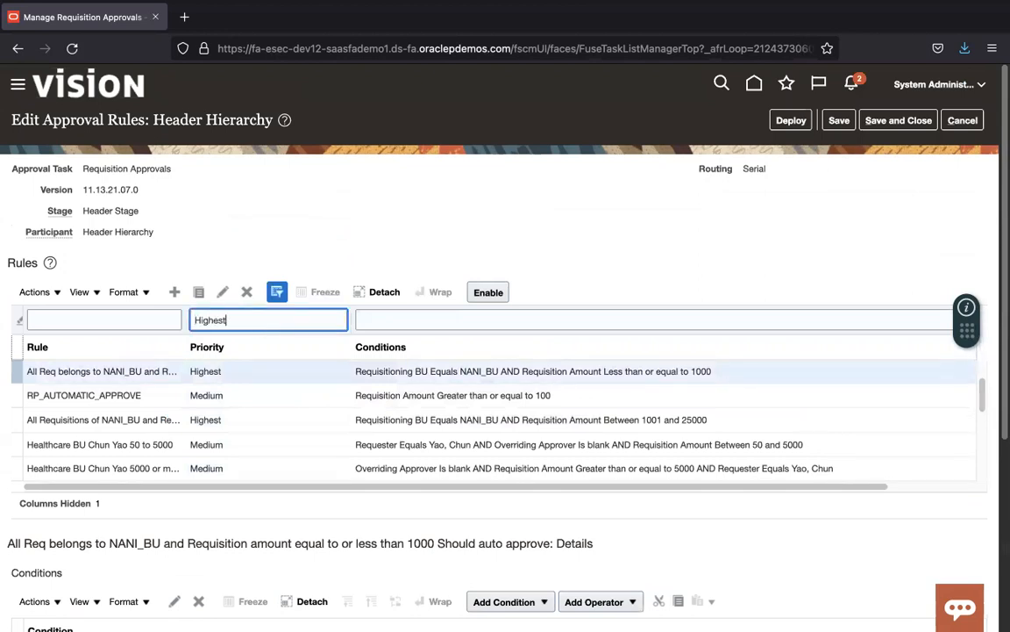
text(Highest)
key(Return)
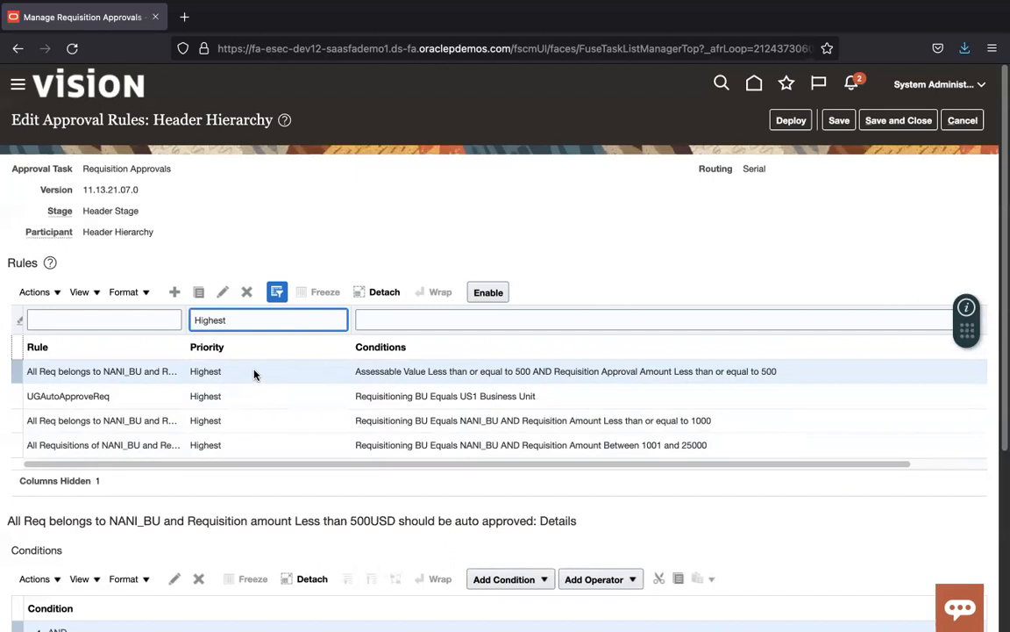
click(55, 292)
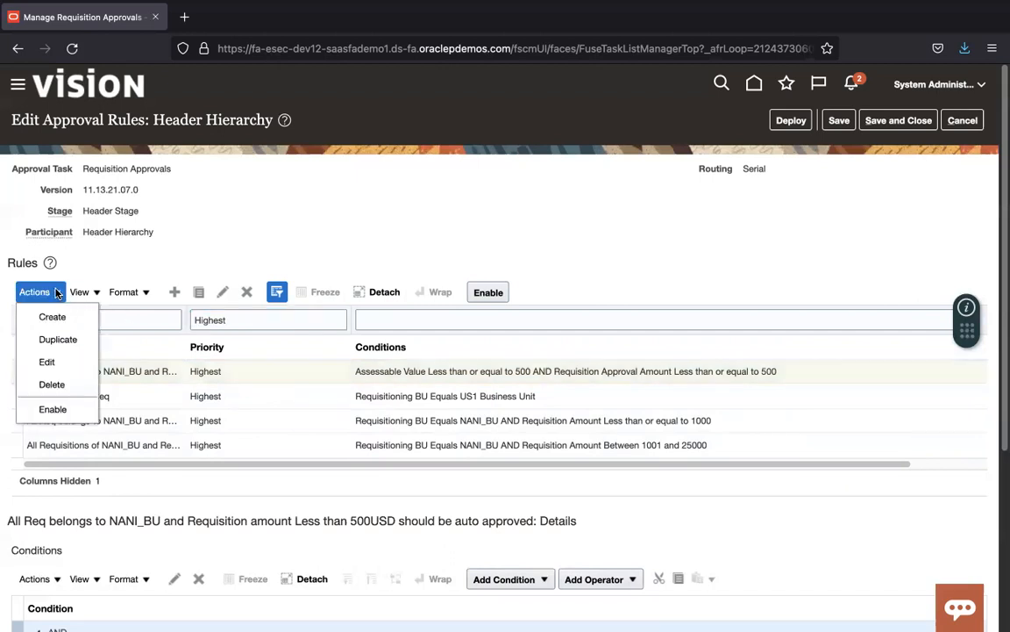
Step: Delete the three NANI_BU rules (under 500, up to 1000, 1001 to 25000)
click(52, 384)
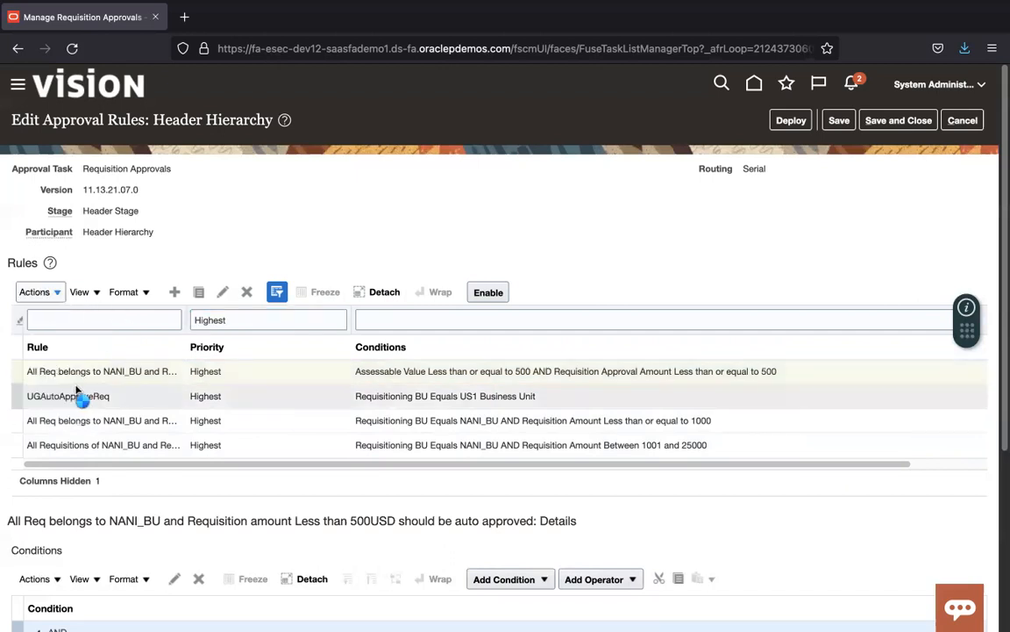
click(311, 405)
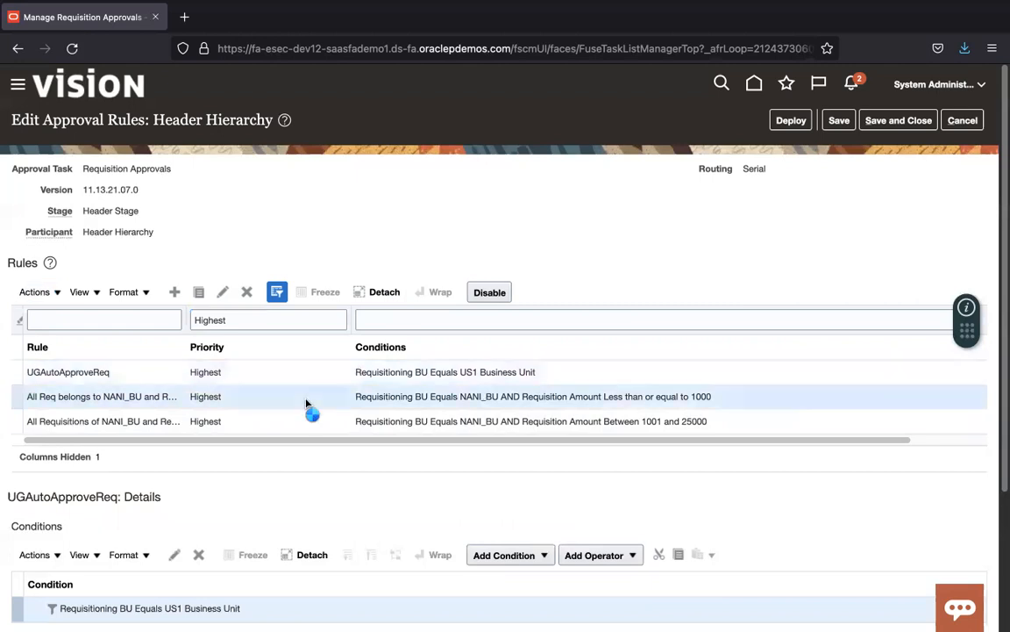
click(56, 296)
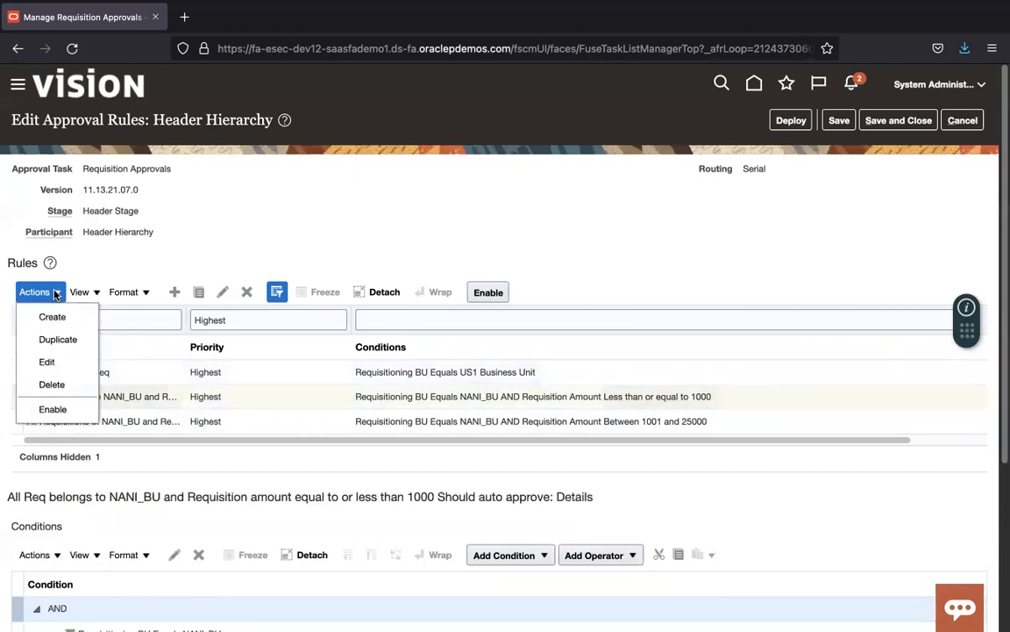
click(69, 389)
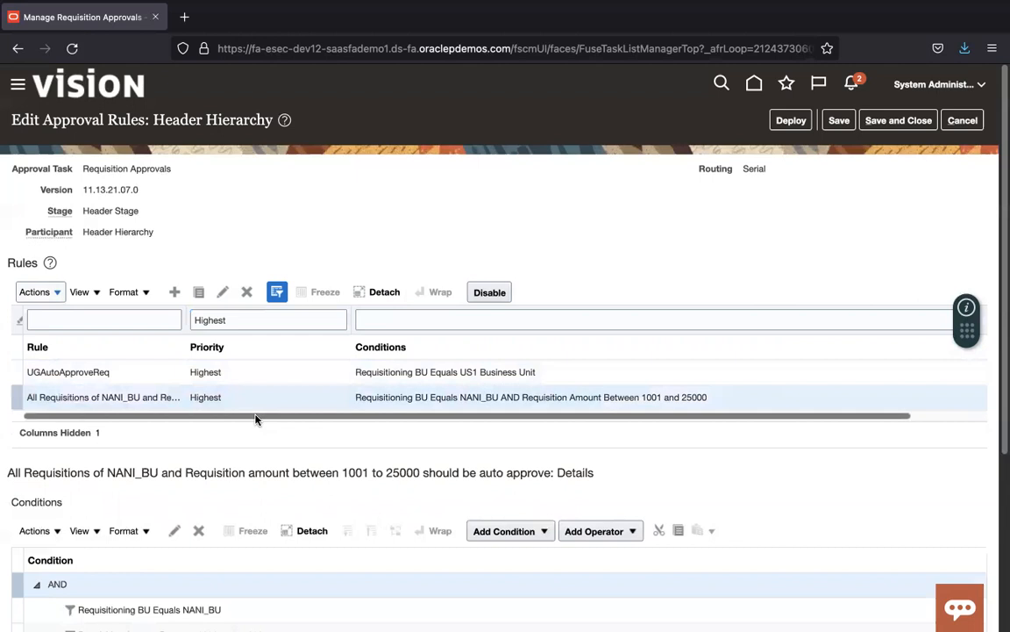
click(58, 294)
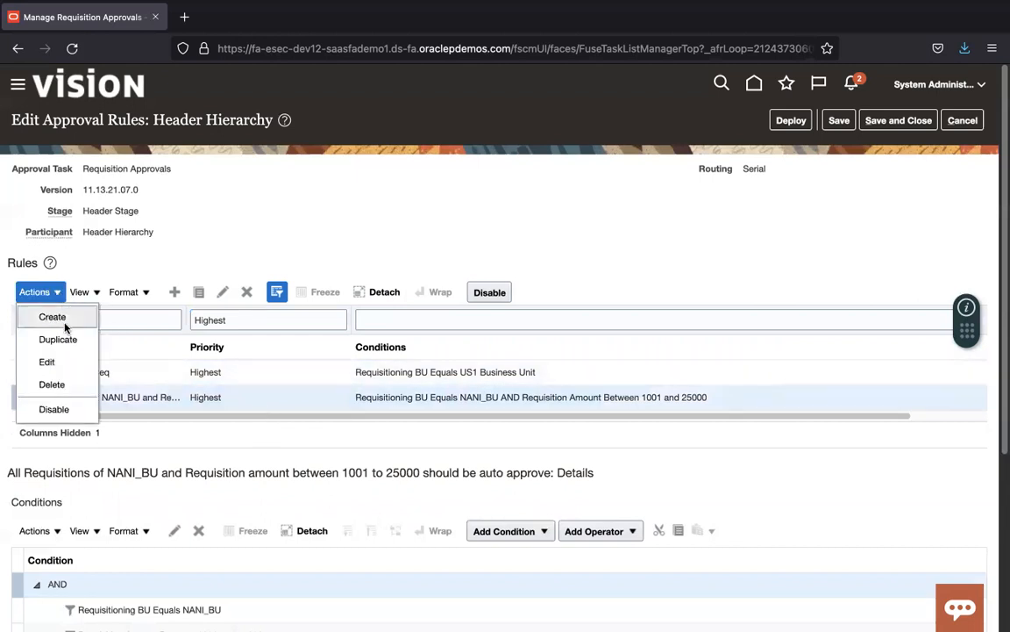
click(69, 389)
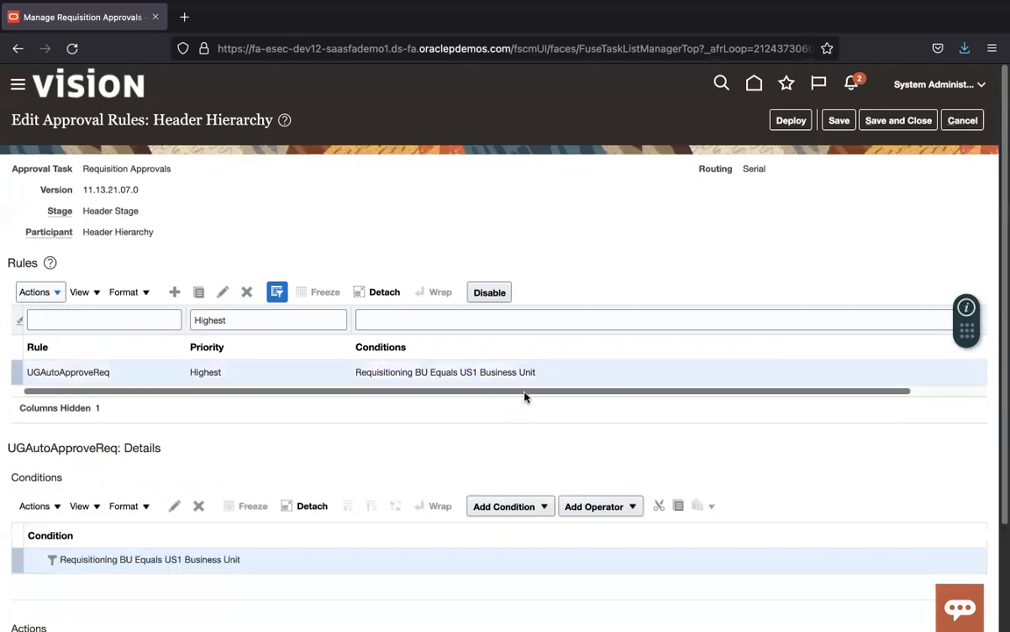
Step: Clear the Highest priority filter so rules of every priority are listed
click(210, 321)
double_click(210, 321)
key(BackSpace)
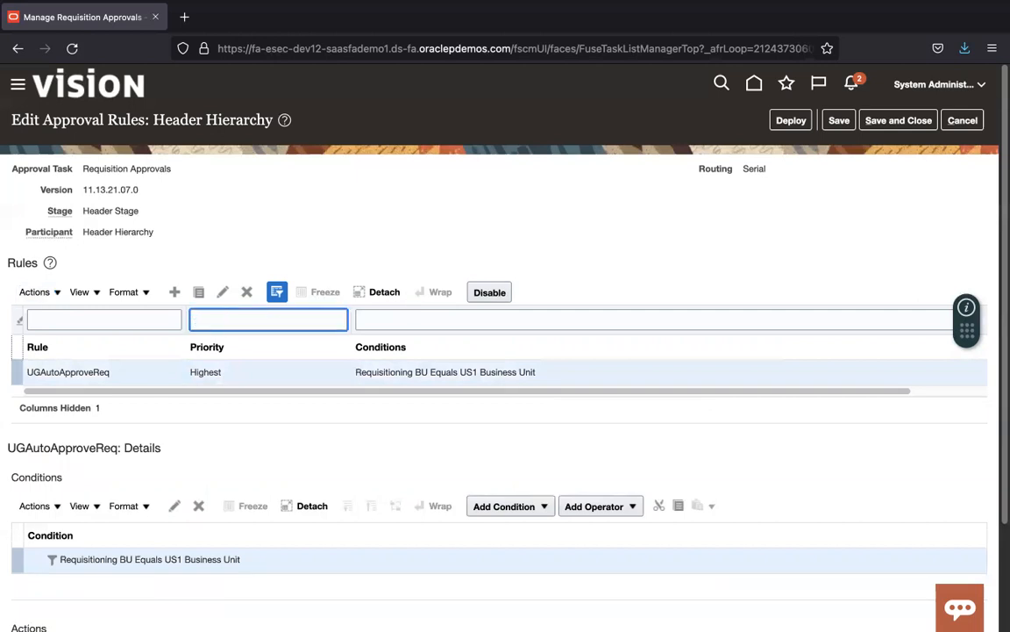
key(Return)
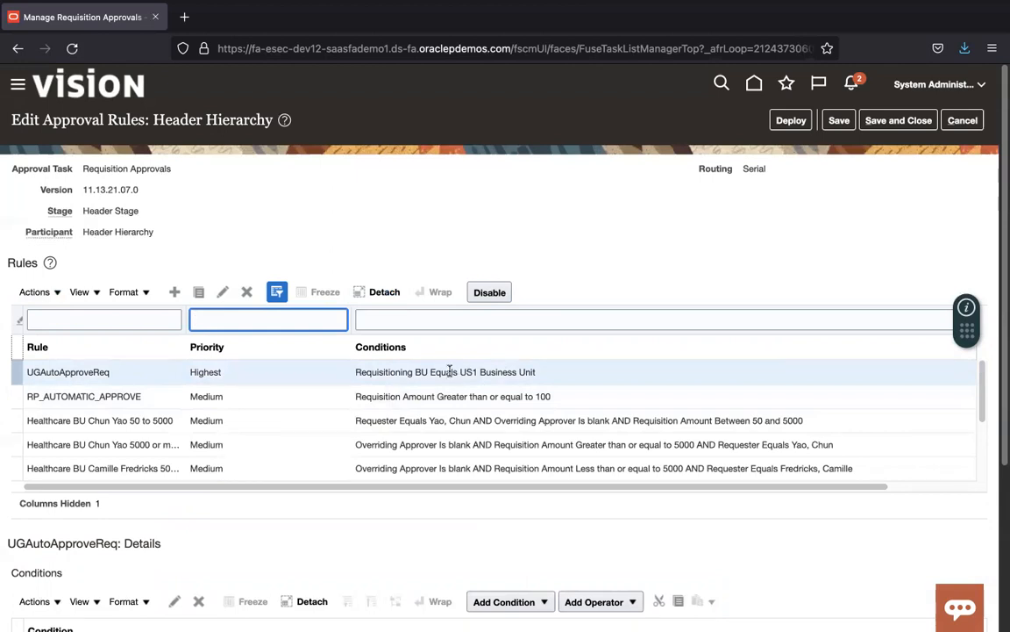
scroll(857, 393, down, 5)
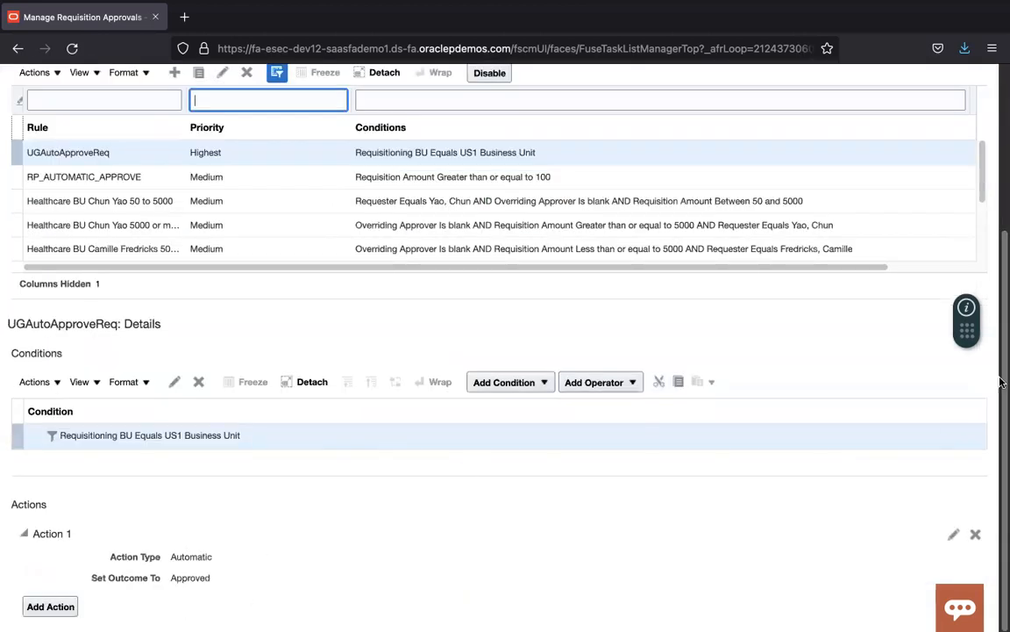
scroll(1000, 203, up, 5)
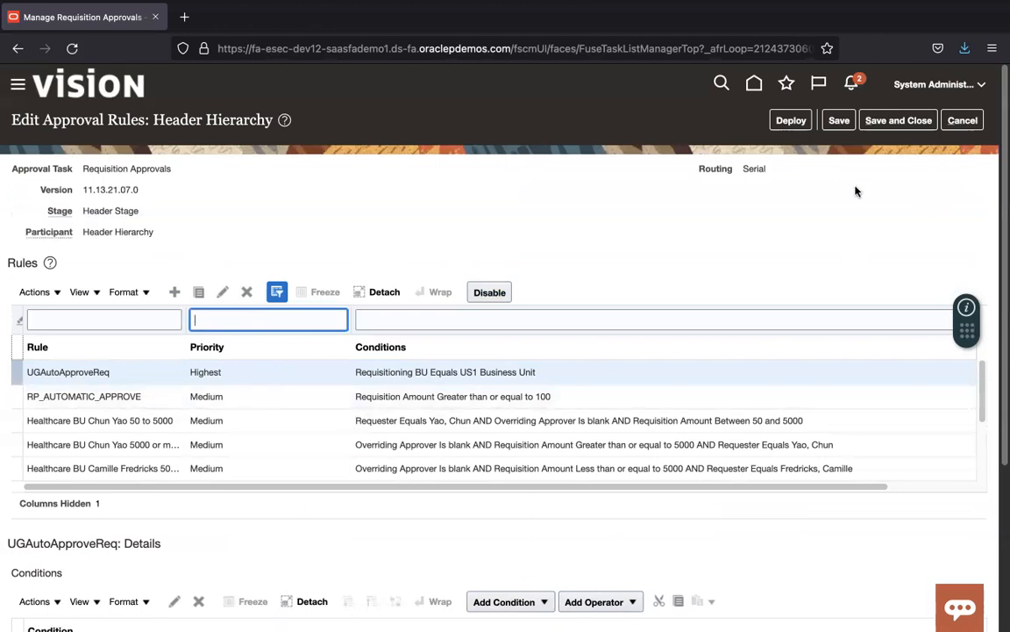
Step: Deploy the Header Hierarchy rule changes, confirming the warning and the deployment message
click(792, 121)
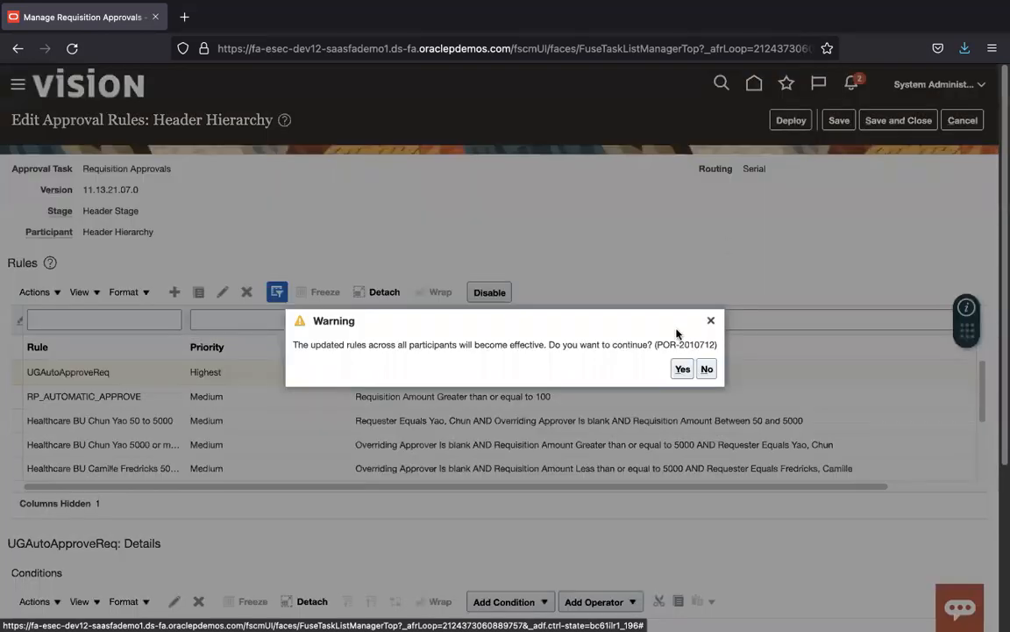
click(683, 368)
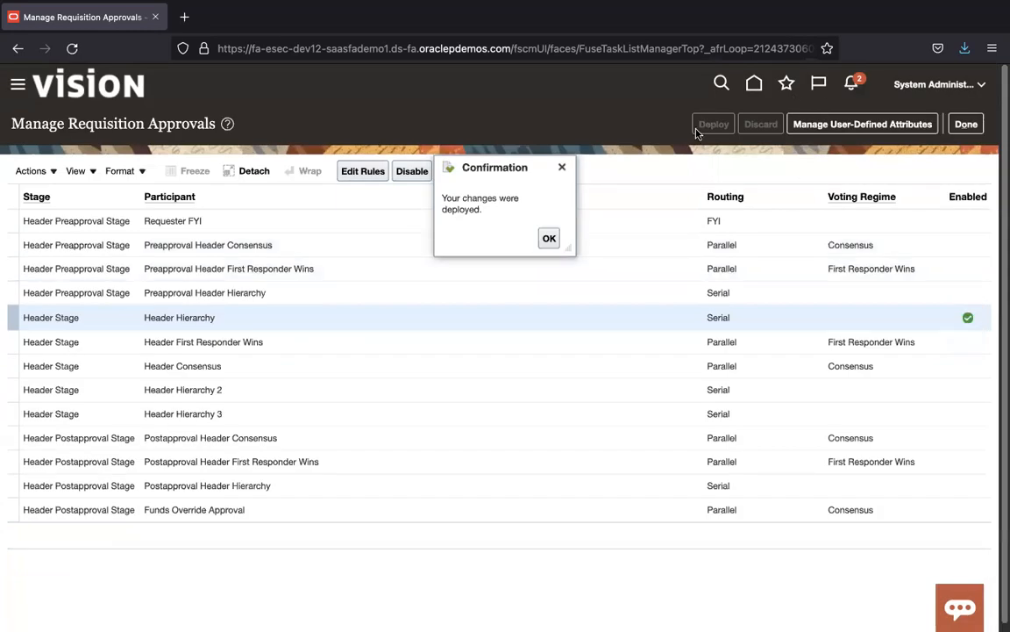
click(549, 238)
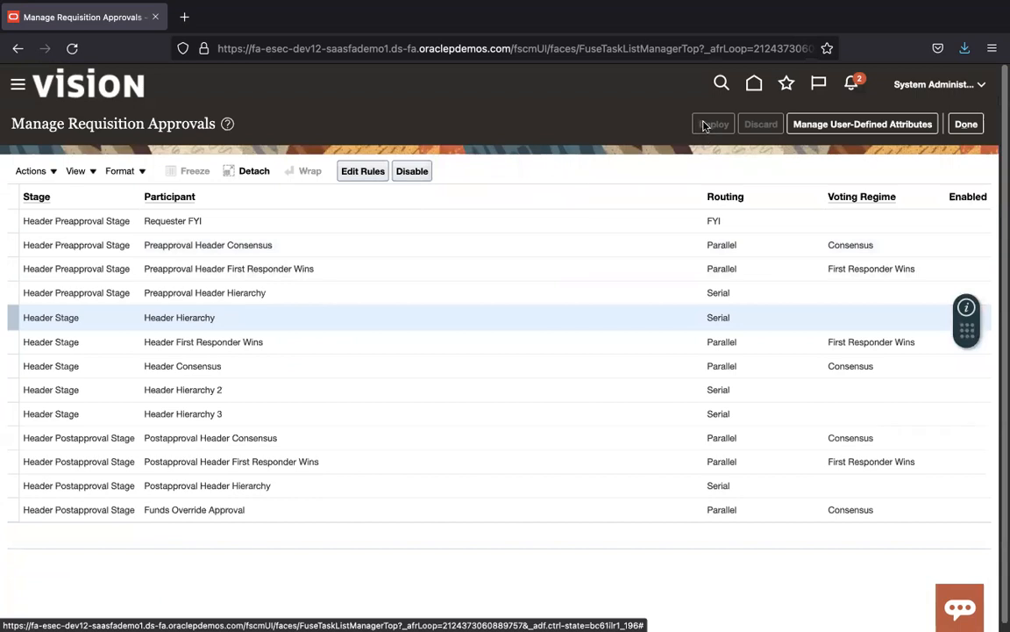
Step: Save and close the Header Hierarchy rules and finish managing requisition approvals
click(367, 178)
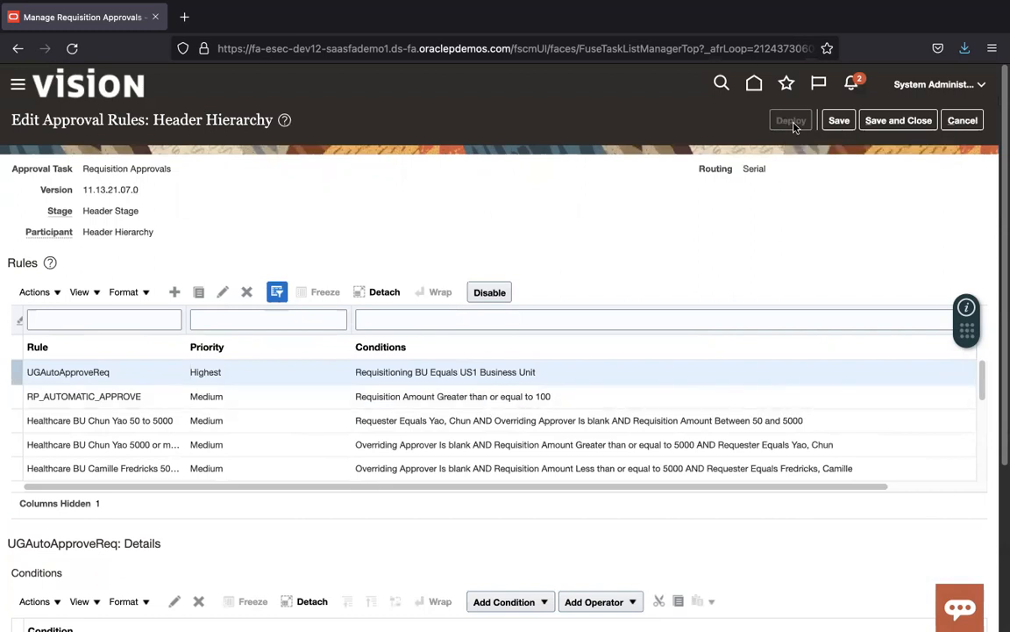
click(792, 122)
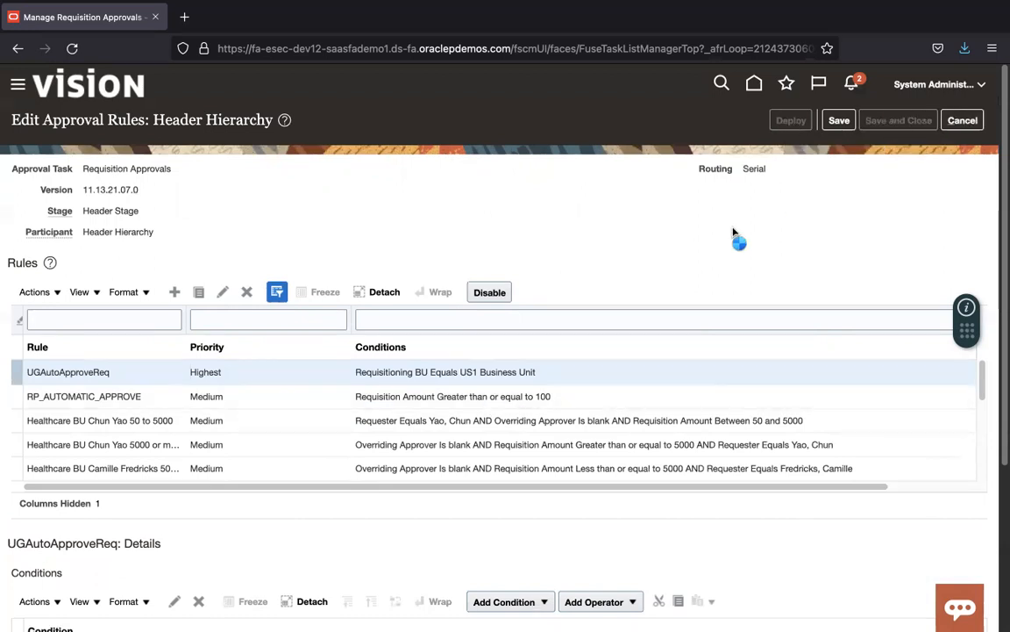
click(966, 123)
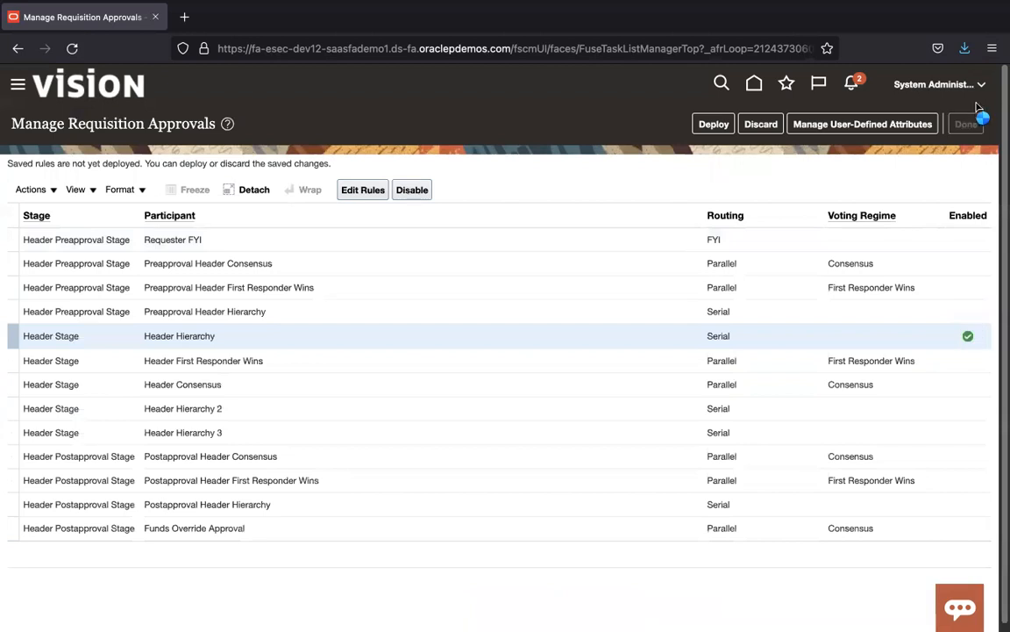
Step: Sign out of the administrator session, confirming the single sign-off
click(939, 85)
click(946, 115)
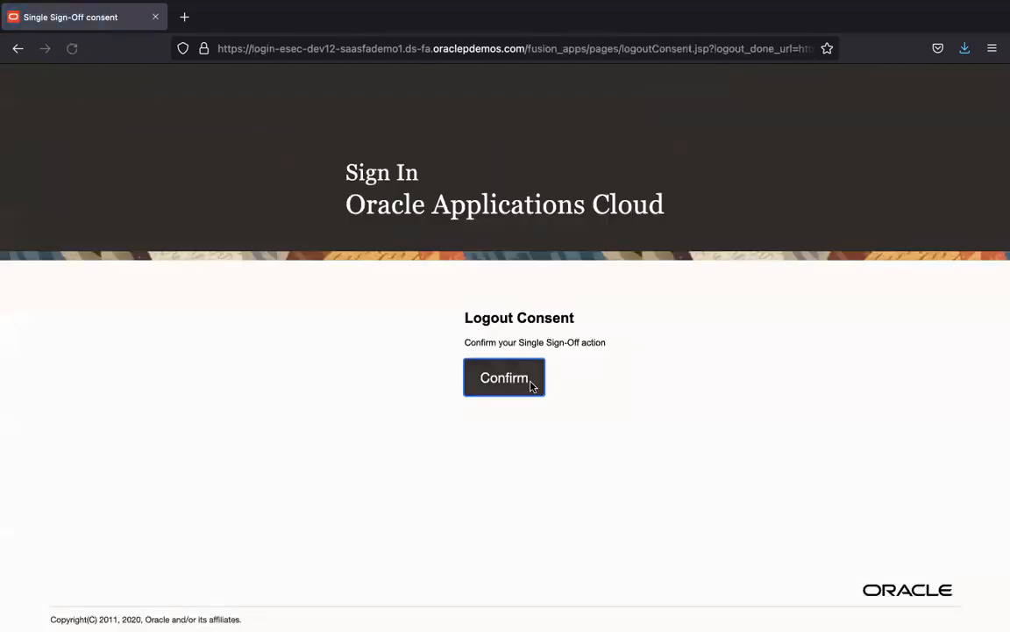
click(531, 386)
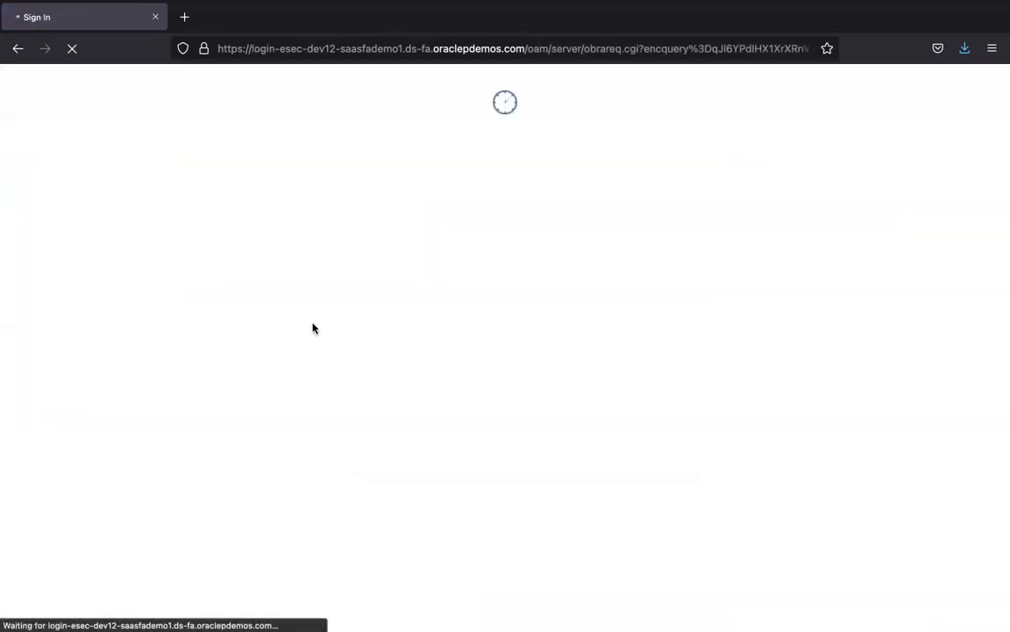
Step: Sign in as the Procurement Manager with the saved login and open Purchase Requisitions
click(497, 316)
text(cal)
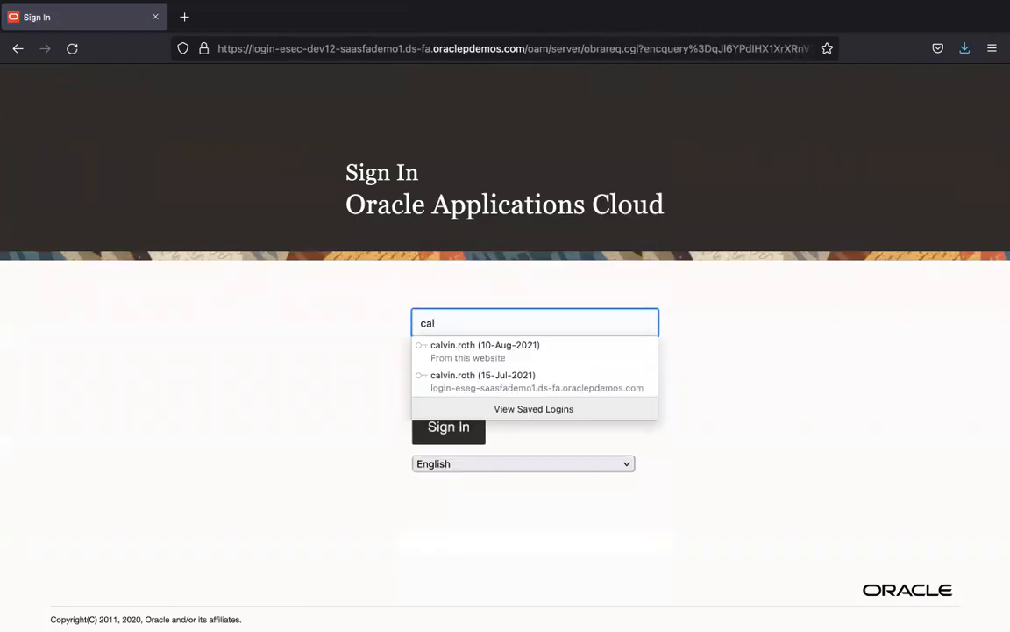
click(535, 350)
click(448, 427)
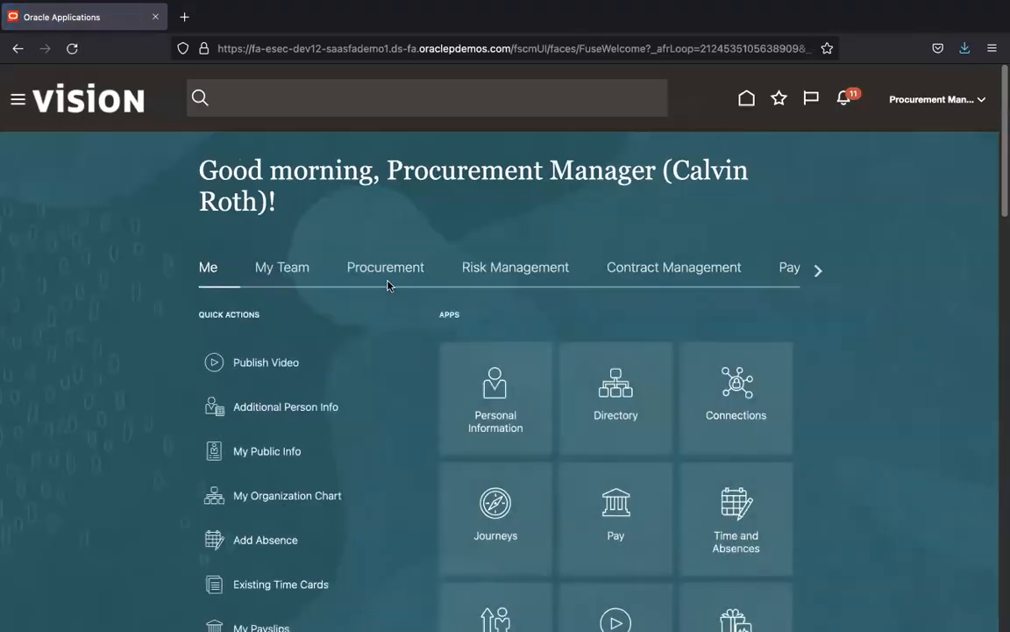
click(390, 267)
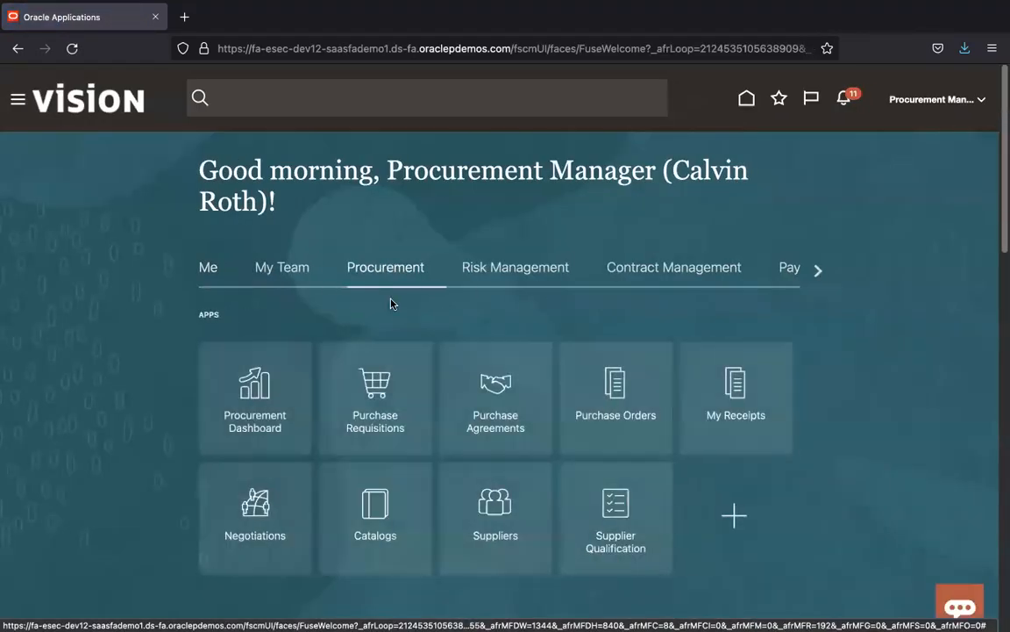
click(387, 406)
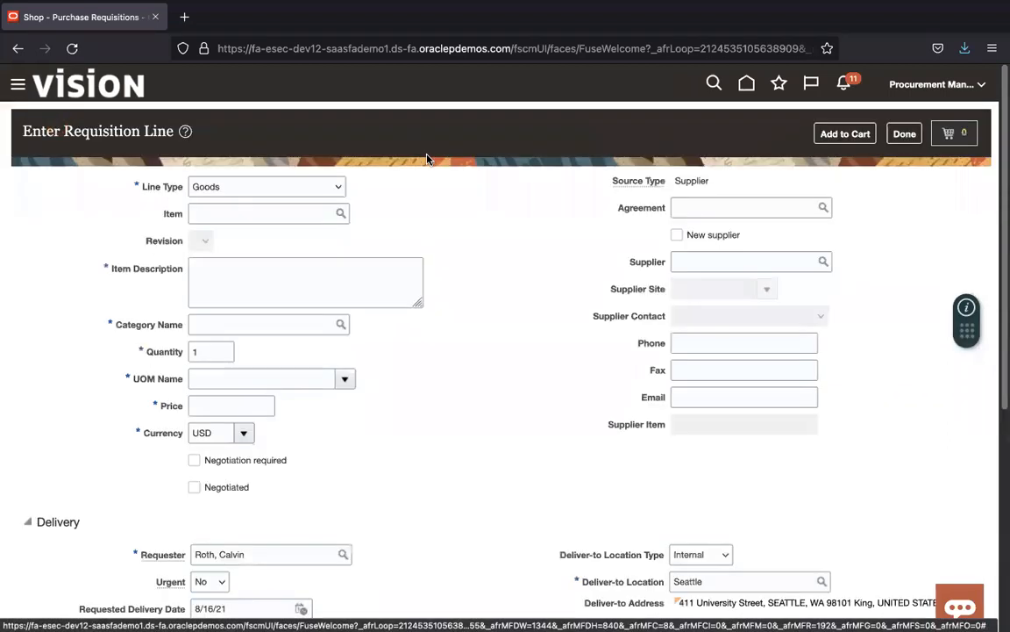
Step: Enter item description 'UG2 Services PR' and search out category 962.58 Professional Services
click(265, 272)
text(UG2 Services PR)
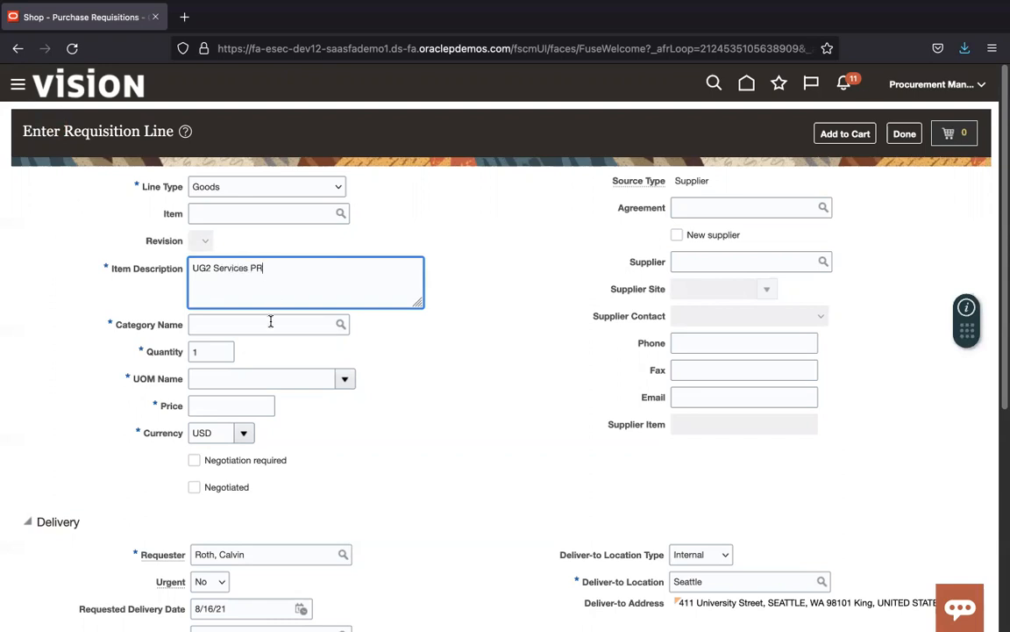
click(270, 322)
click(340, 325)
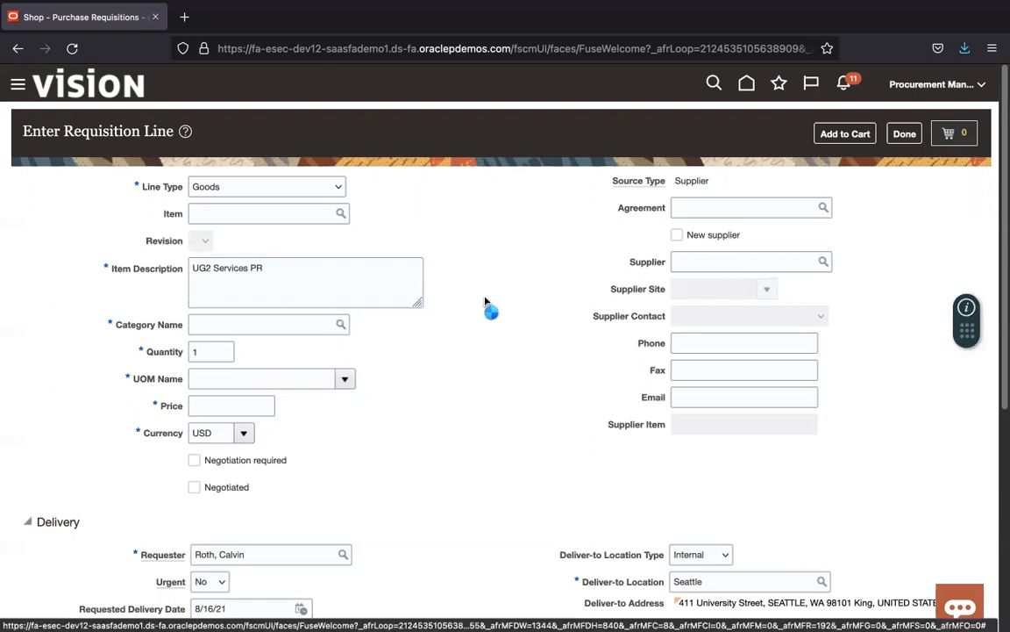
click(741, 363)
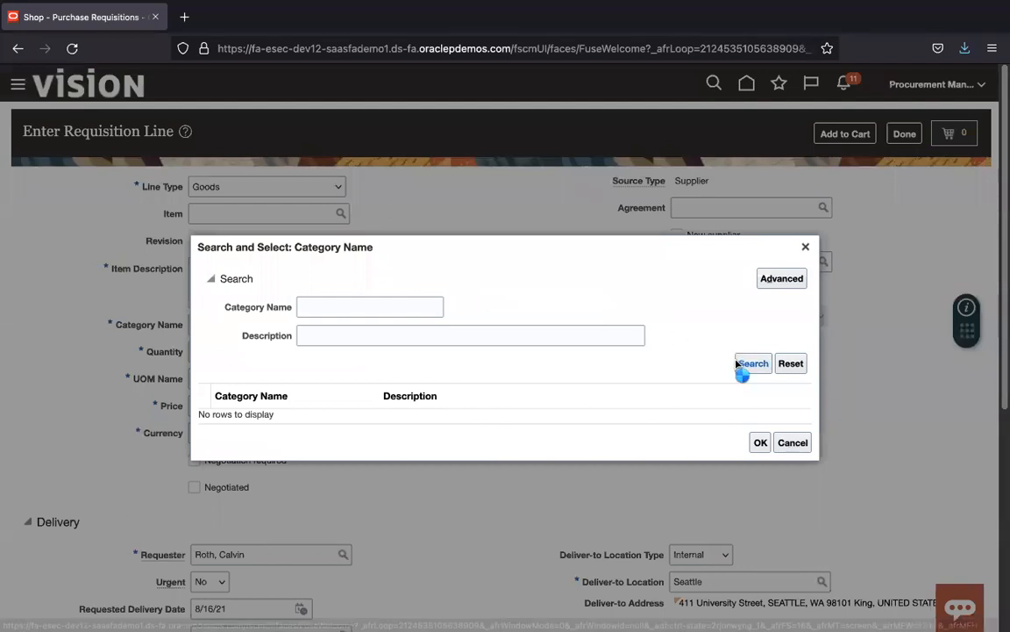
drag(807, 334, 800, 531)
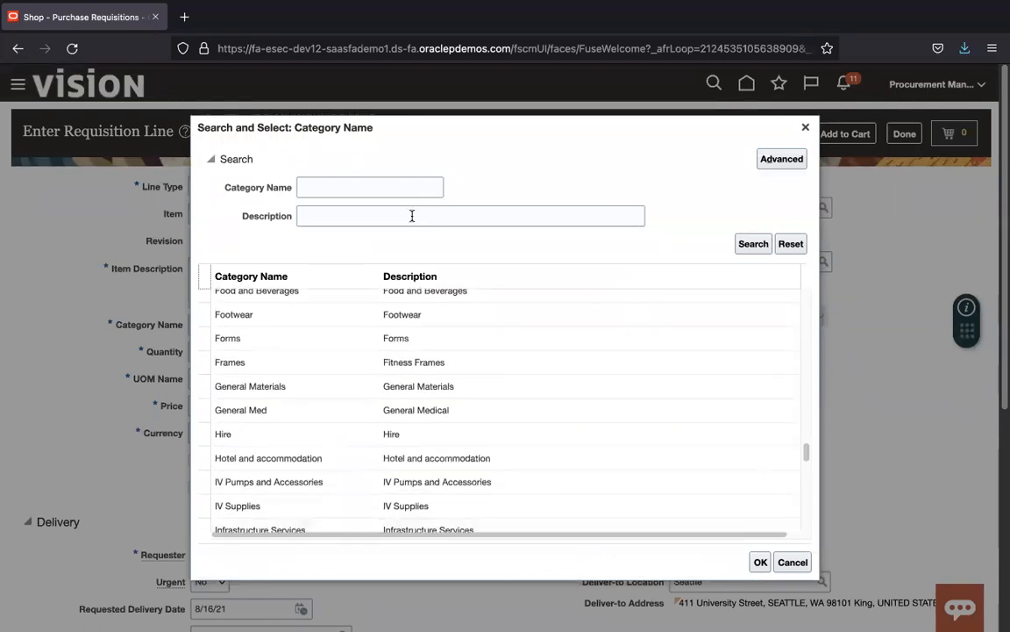
drag(805, 453, 808, 525)
click(329, 215)
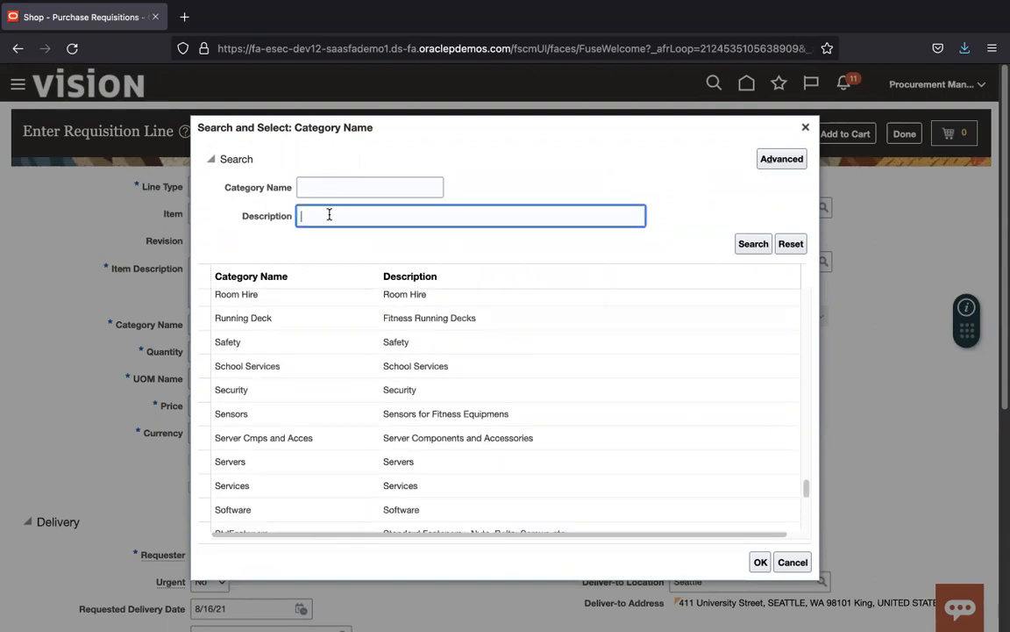
key(Return)
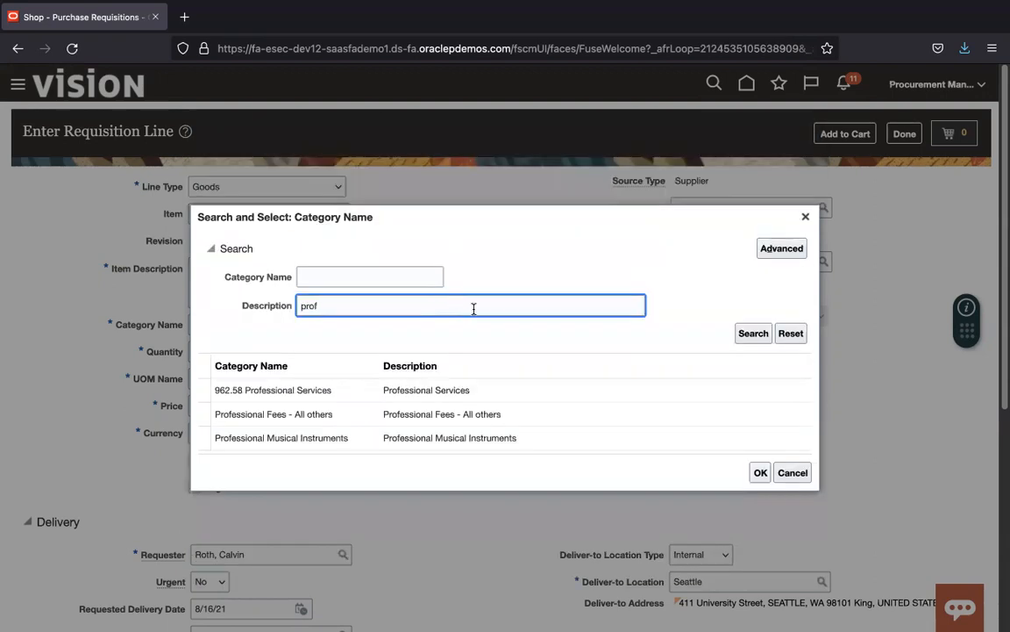
click(505, 395)
click(758, 475)
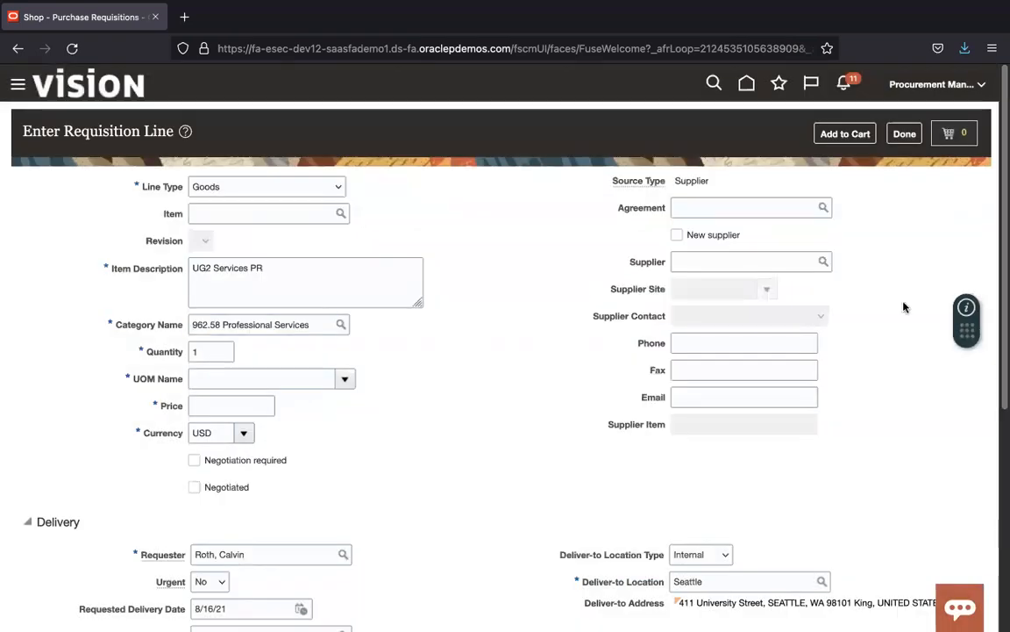
Step: Give the line unit of measure Ea, price 980.00 and supplier Dell Inc
click(285, 383)
text(Ea)
key(Tab)
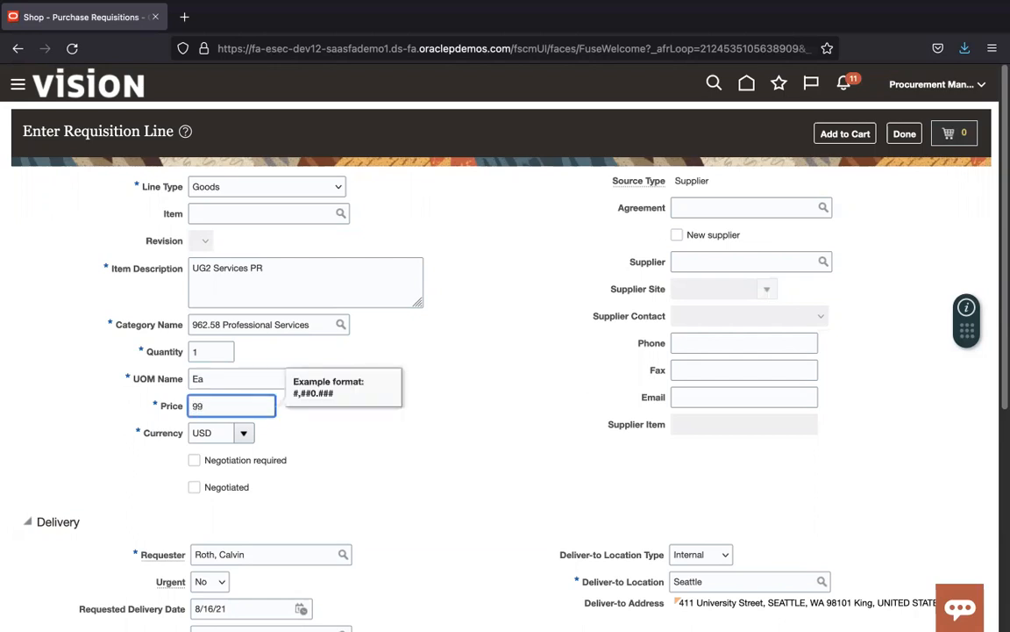
text(980)
key(Tab)
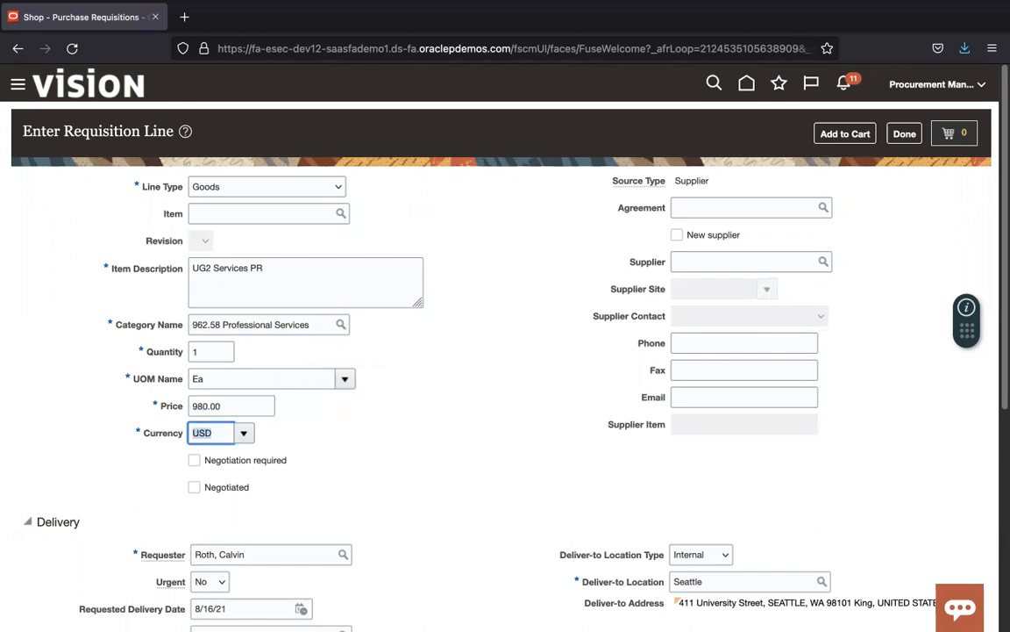
click(775, 265)
key(Tab)
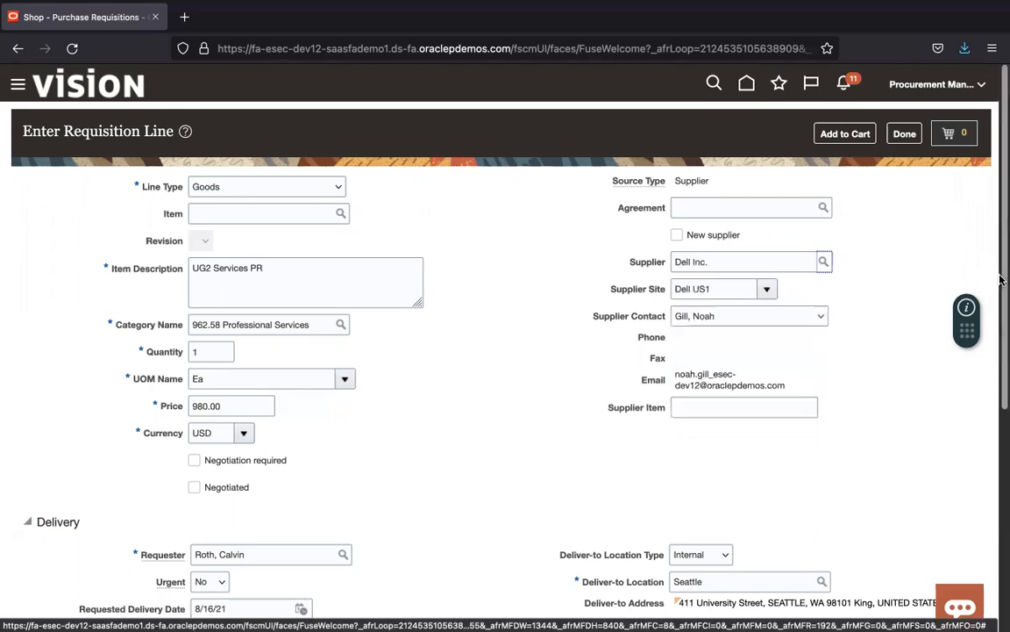
drag(1000, 271, 1000, 510)
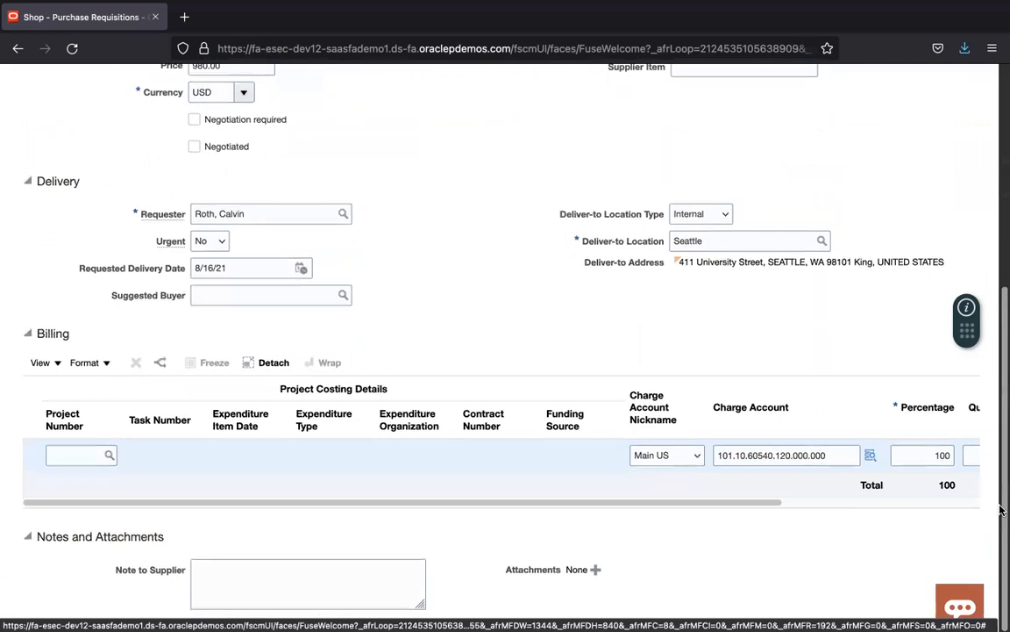
scroll(1000, 511, up, 8)
Step: Add the line to the cart and submit it as requisition 204120
click(859, 136)
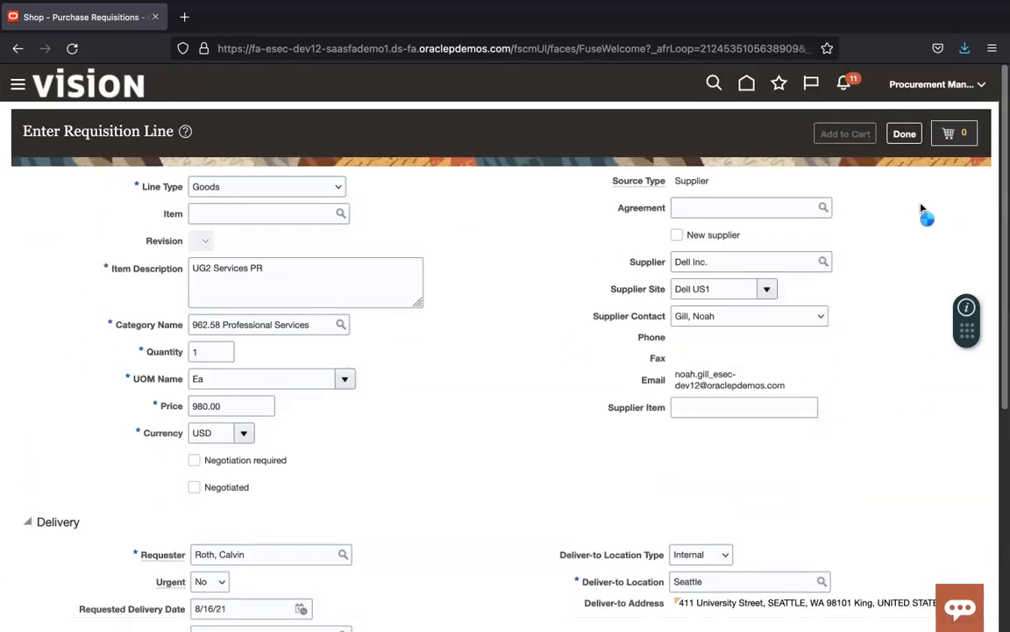
click(956, 136)
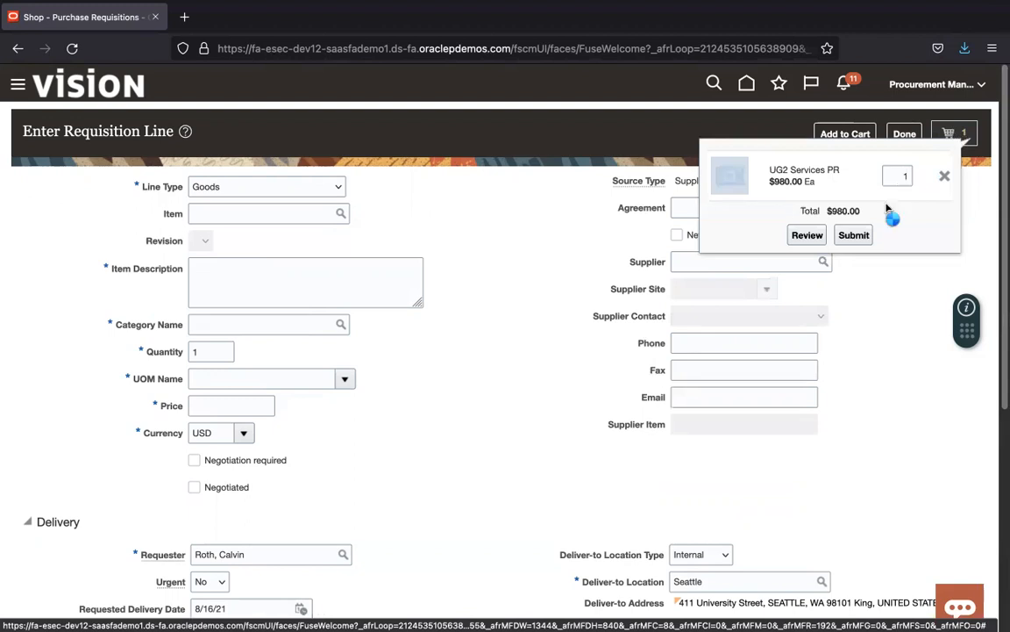
click(871, 233)
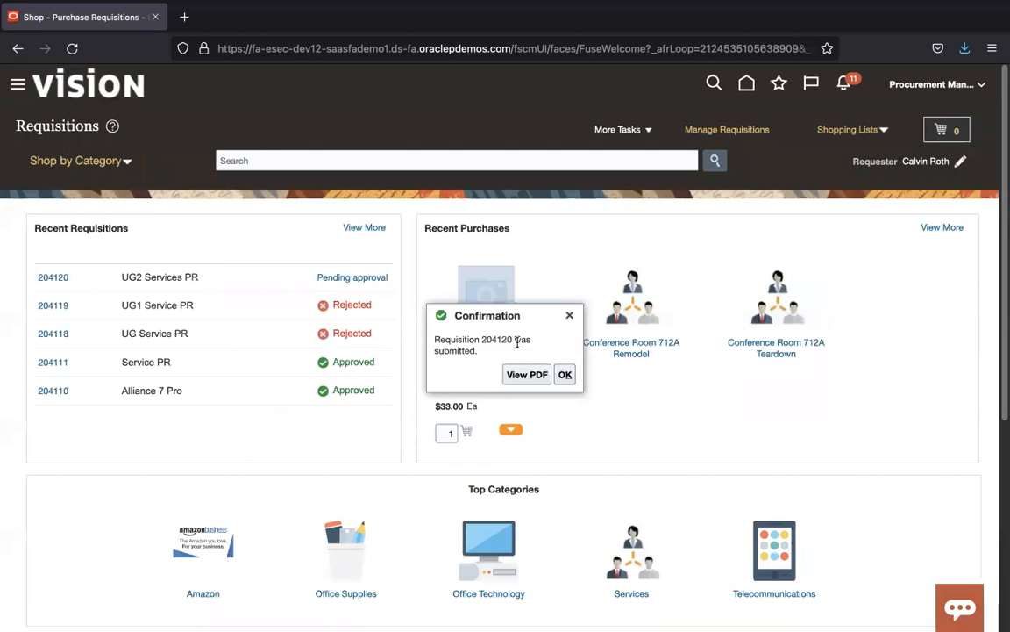
double_click(503, 342)
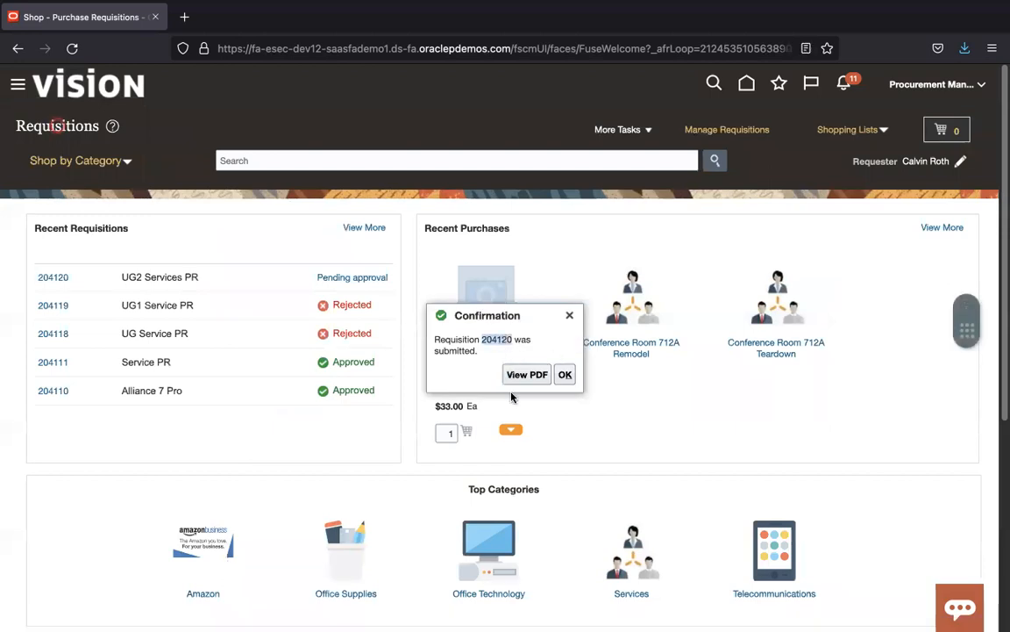
click(567, 375)
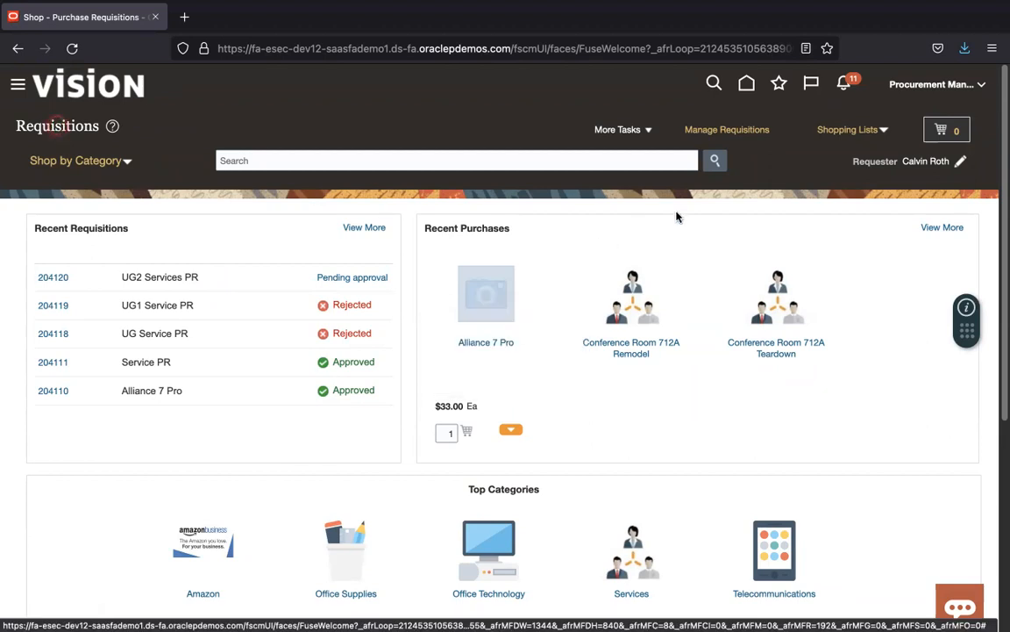
Step: Search Manage Requisitions and open requisition 204120, refreshing its status
click(739, 134)
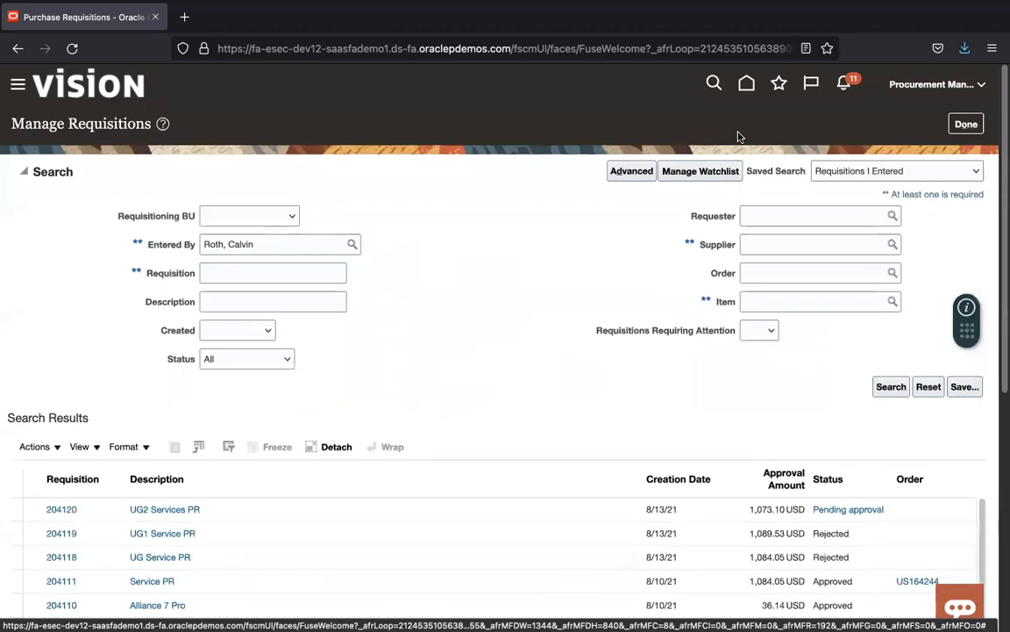
click(893, 386)
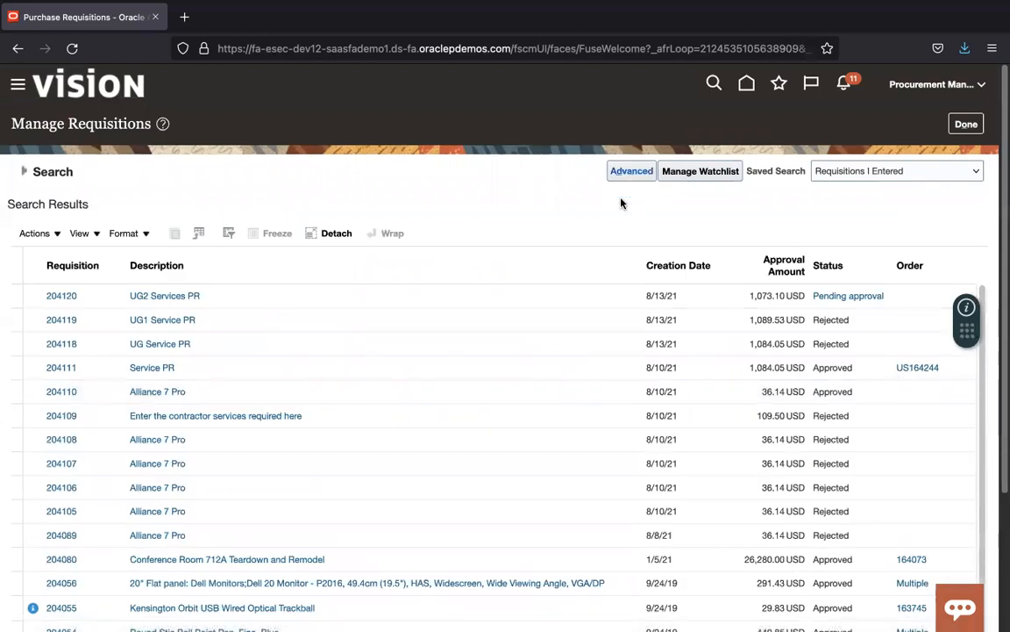
click(24, 171)
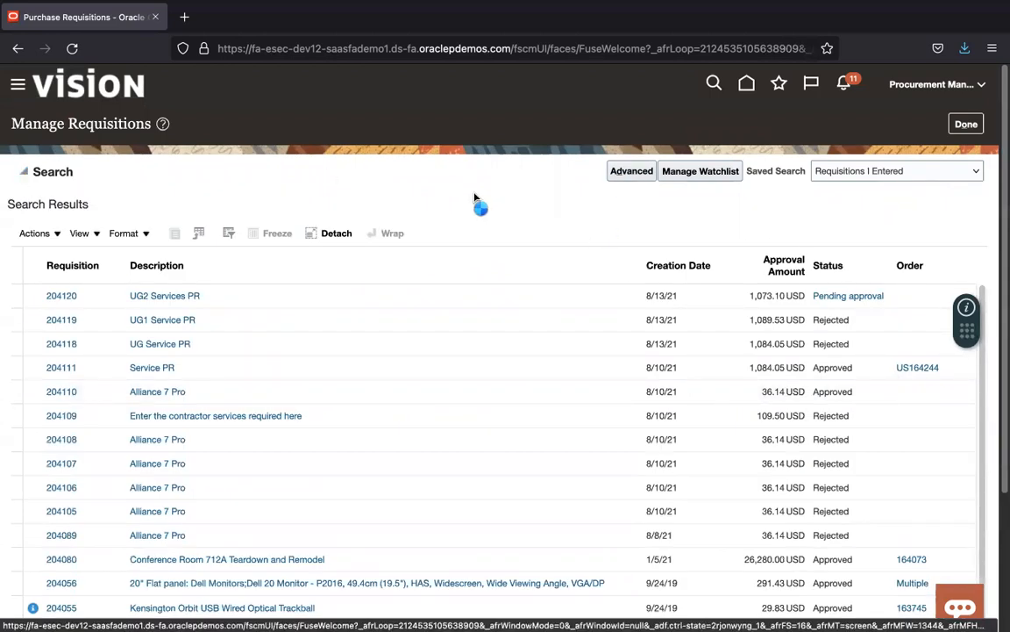
click(888, 387)
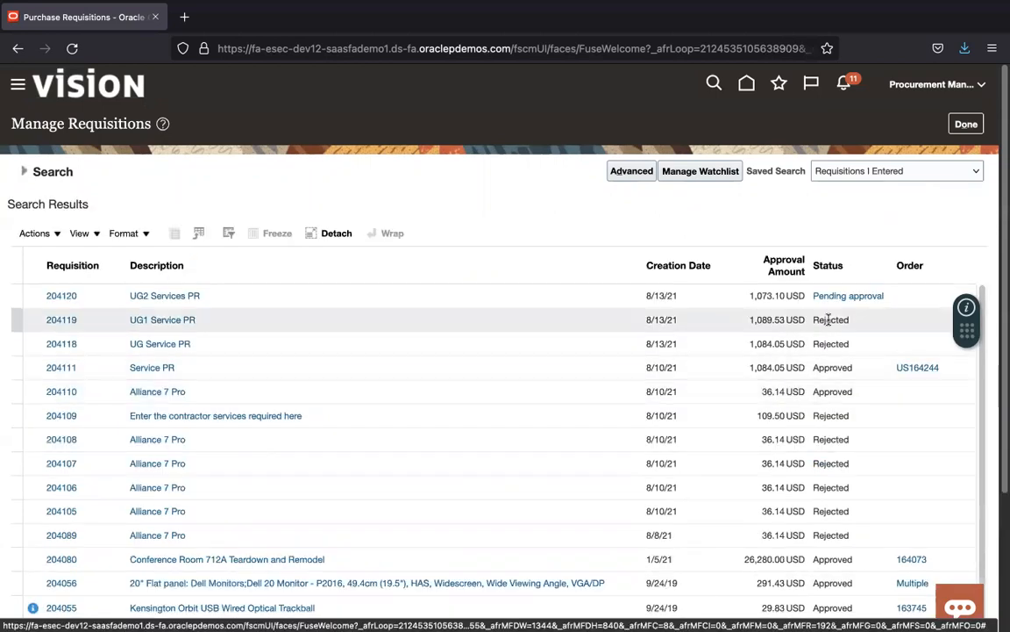
click(69, 297)
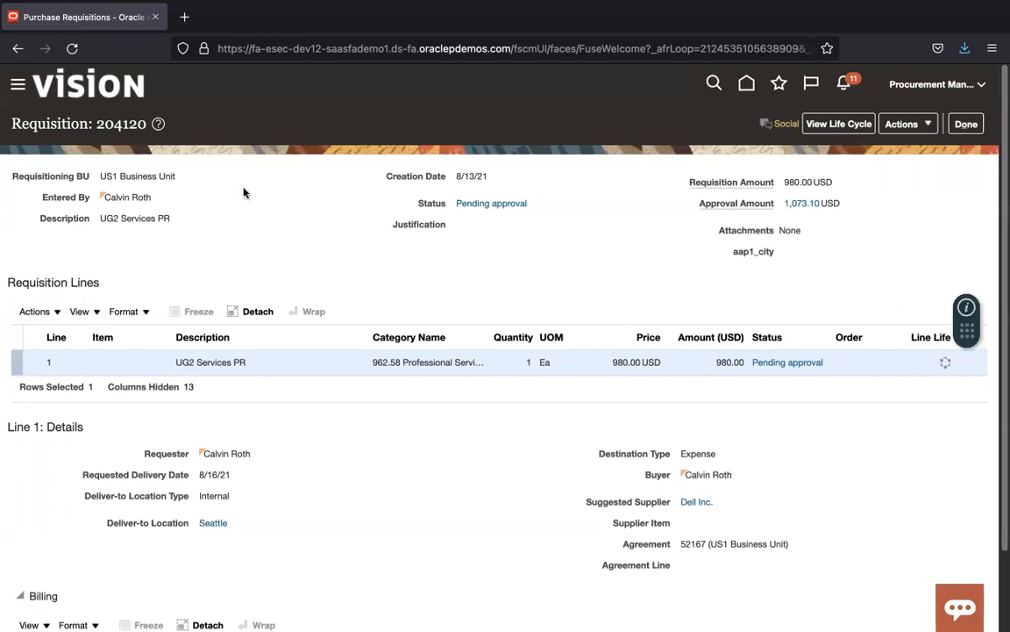
click(72, 49)
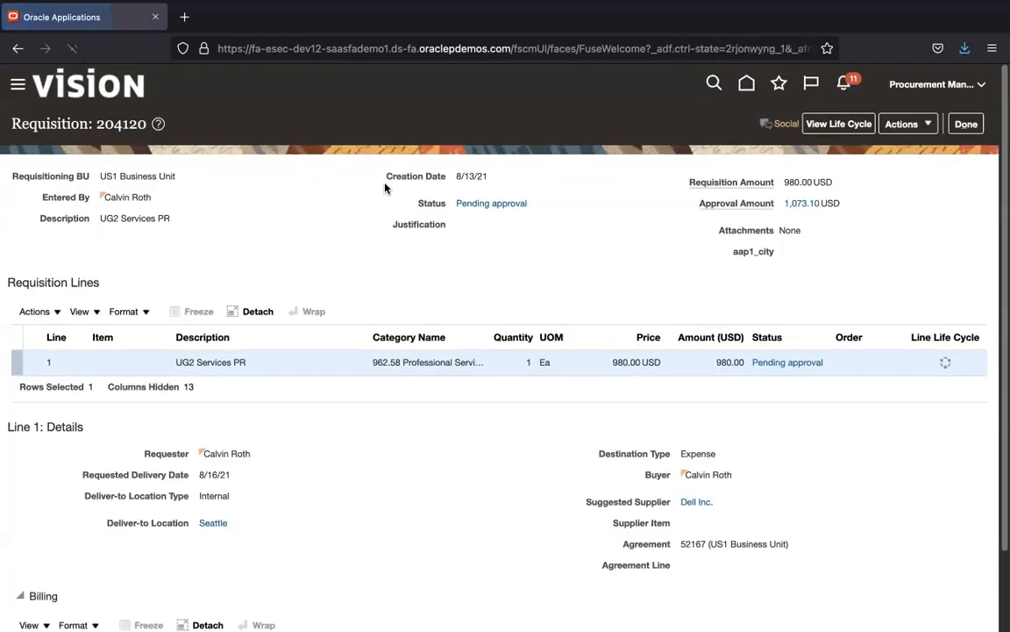
Step: Review 204120's approval details, then return to the requisitions home page
click(507, 205)
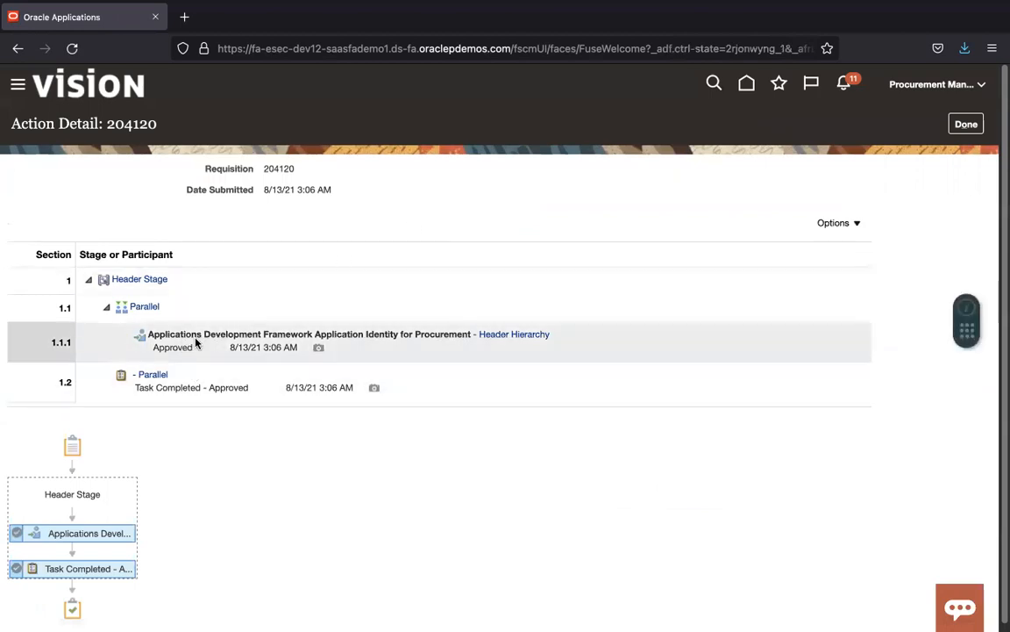
click(965, 124)
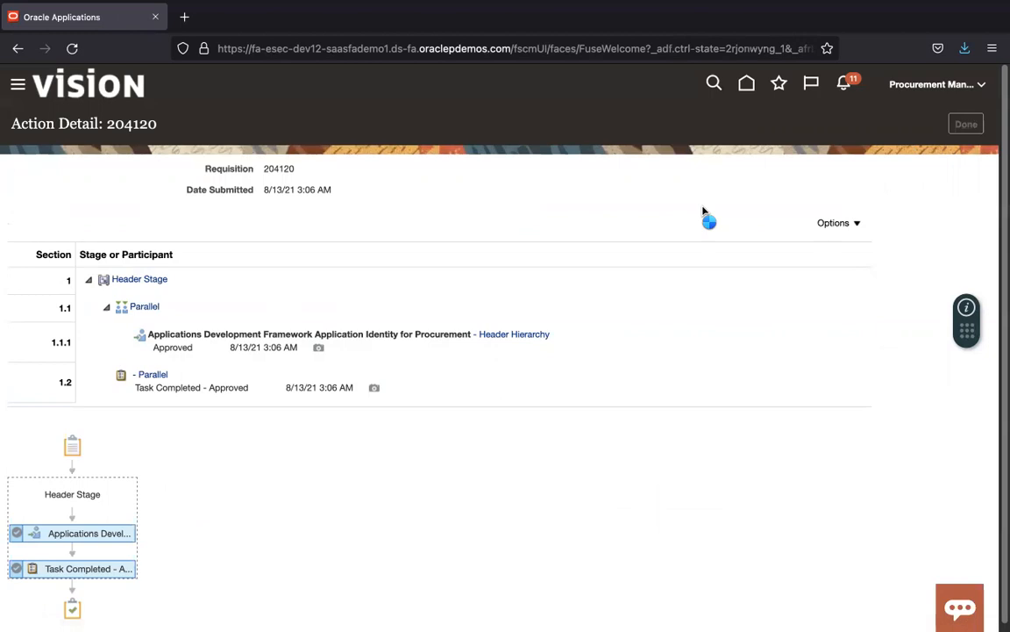
click(966, 123)
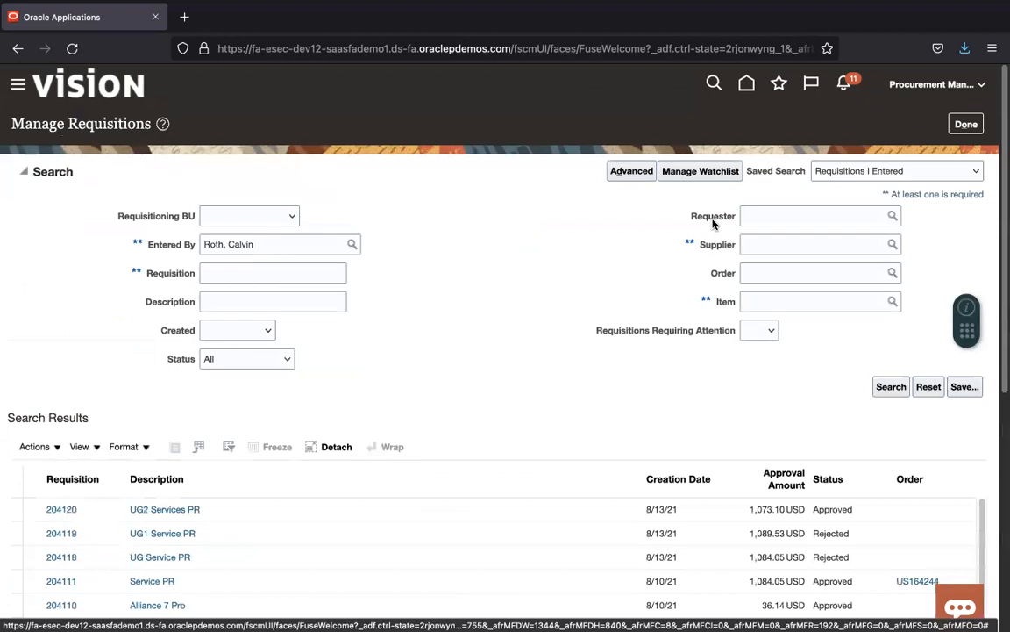
click(959, 128)
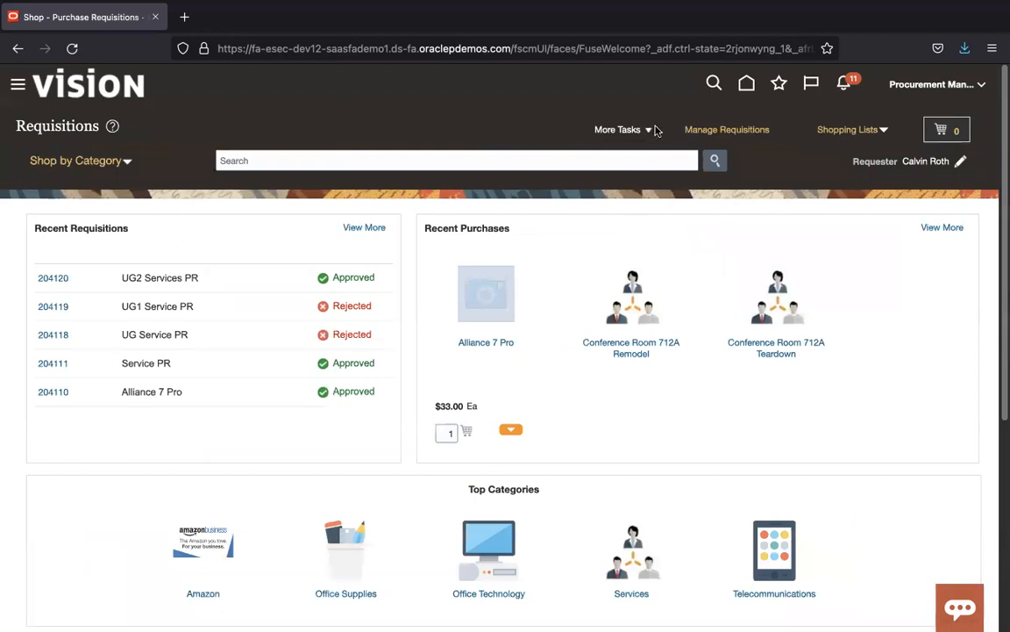
Step: Go to Process Requisitions from the Purchase Orders work area's task list
click(747, 84)
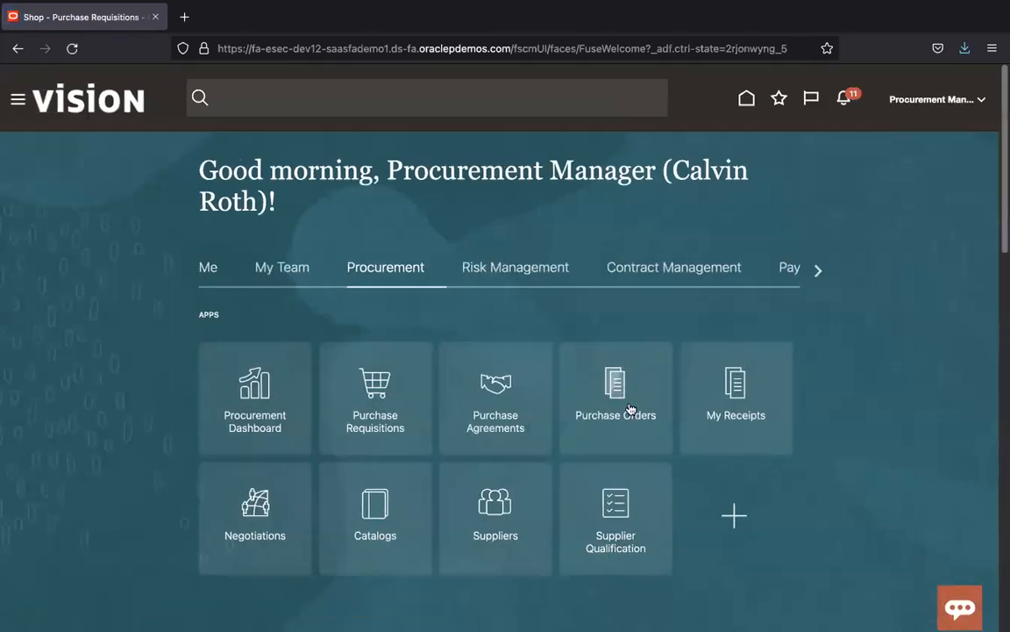
click(630, 409)
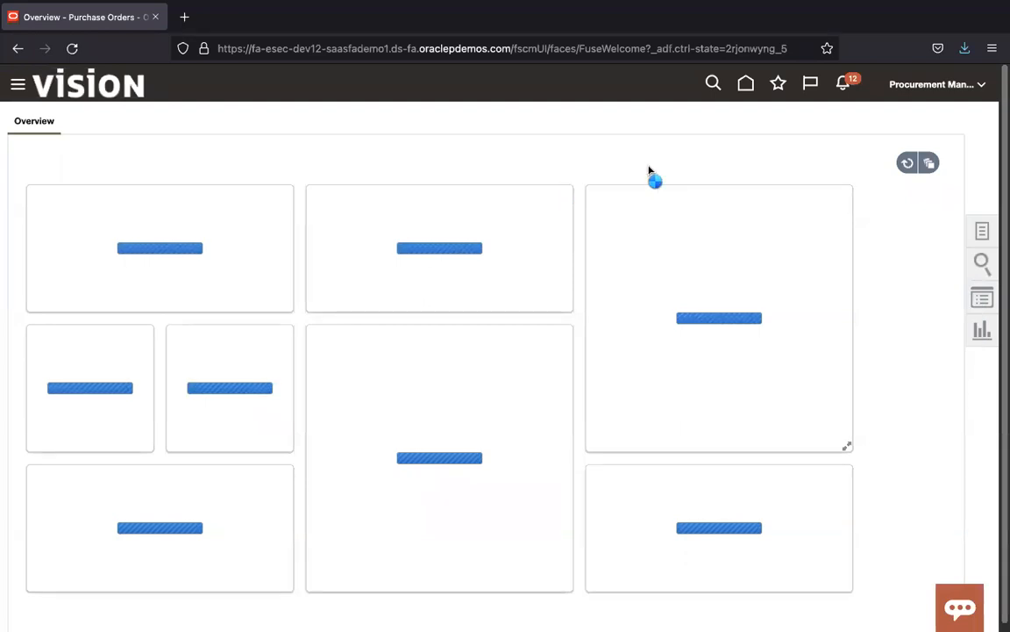
click(982, 230)
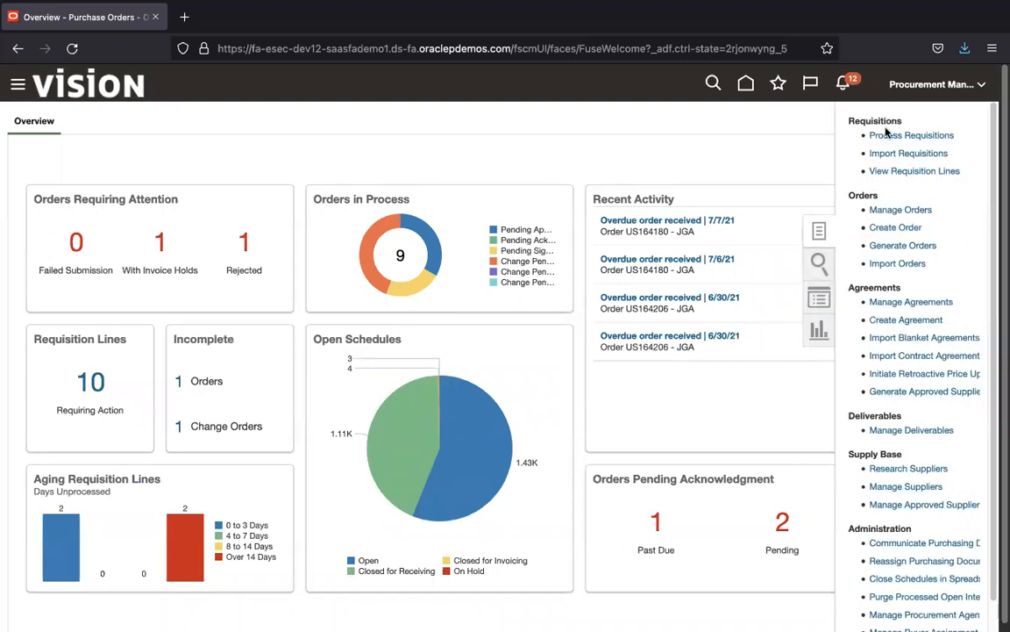
click(923, 136)
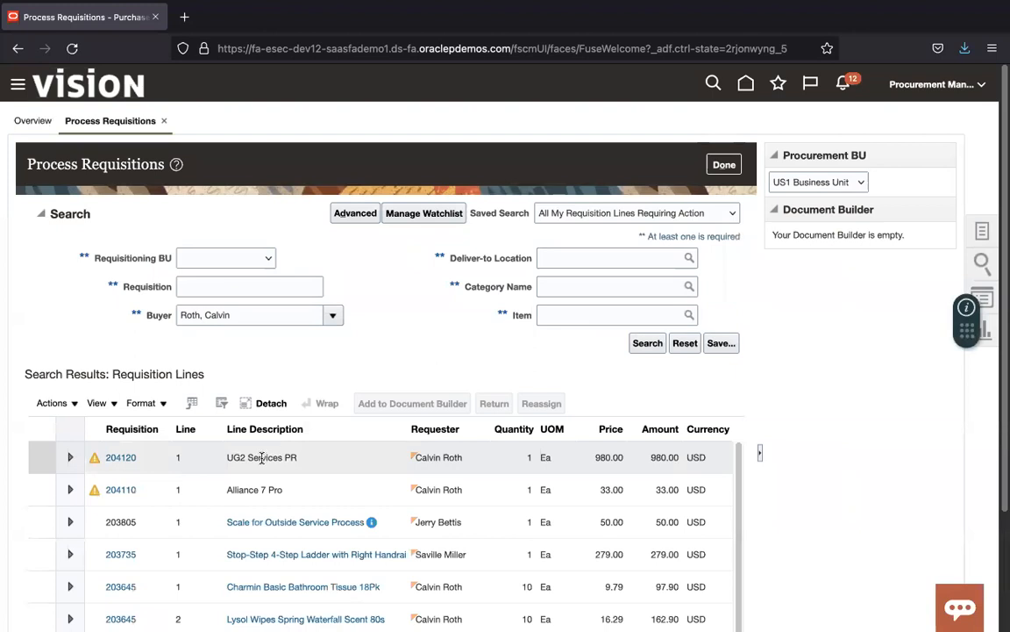
Step: Add requisition line 204120 to the Document Builder as a new Dell Inc. Purchase Order
click(143, 471)
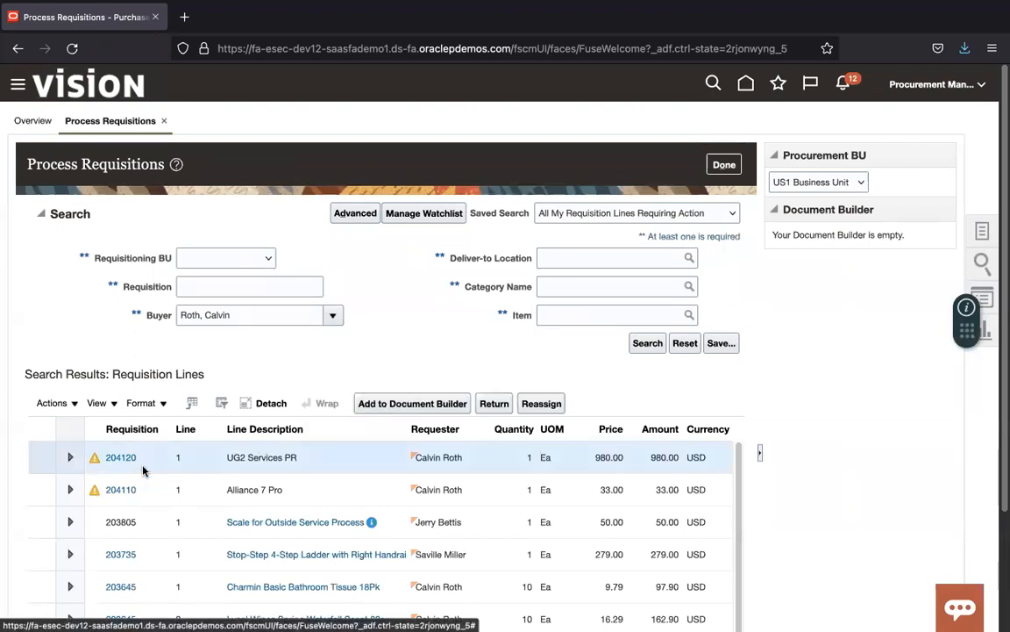
click(421, 406)
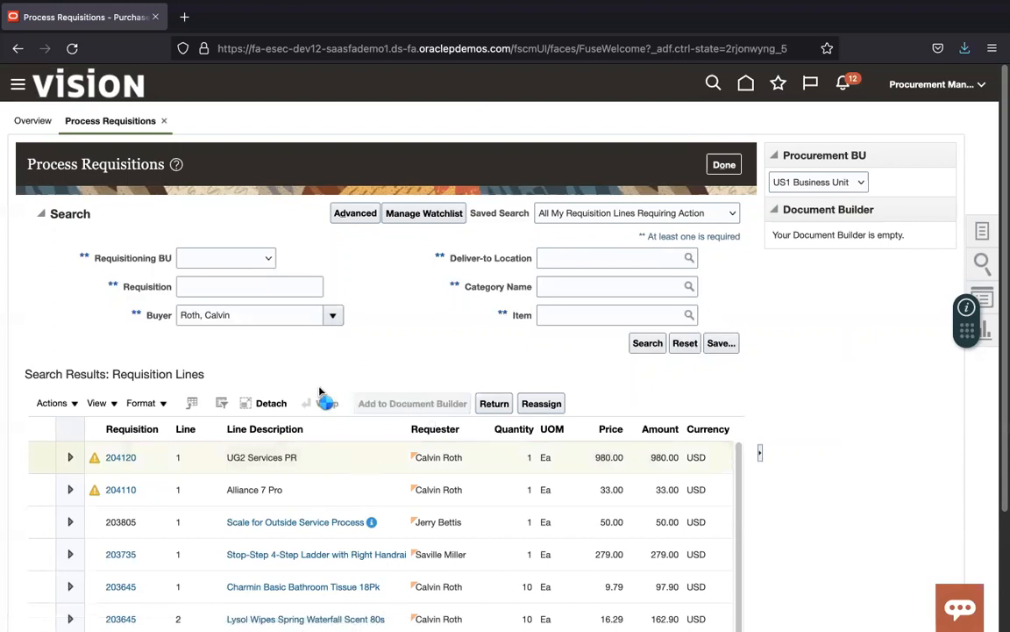
click(129, 457)
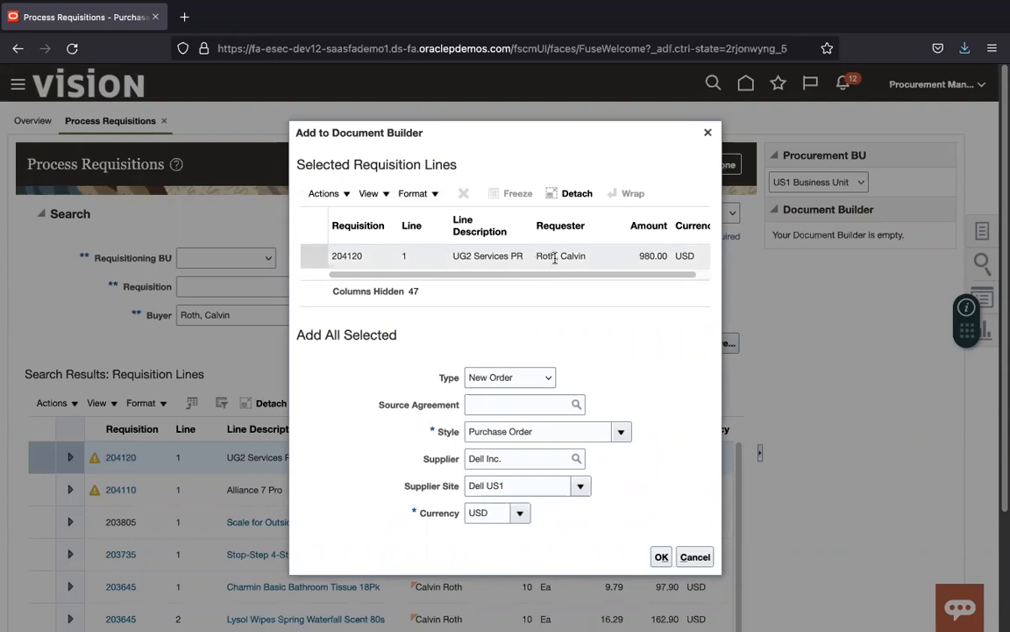
mouse_move(554, 274)
mouse_down()
mouse_move(685, 267)
mouse_move(465, 293)
mouse_up()
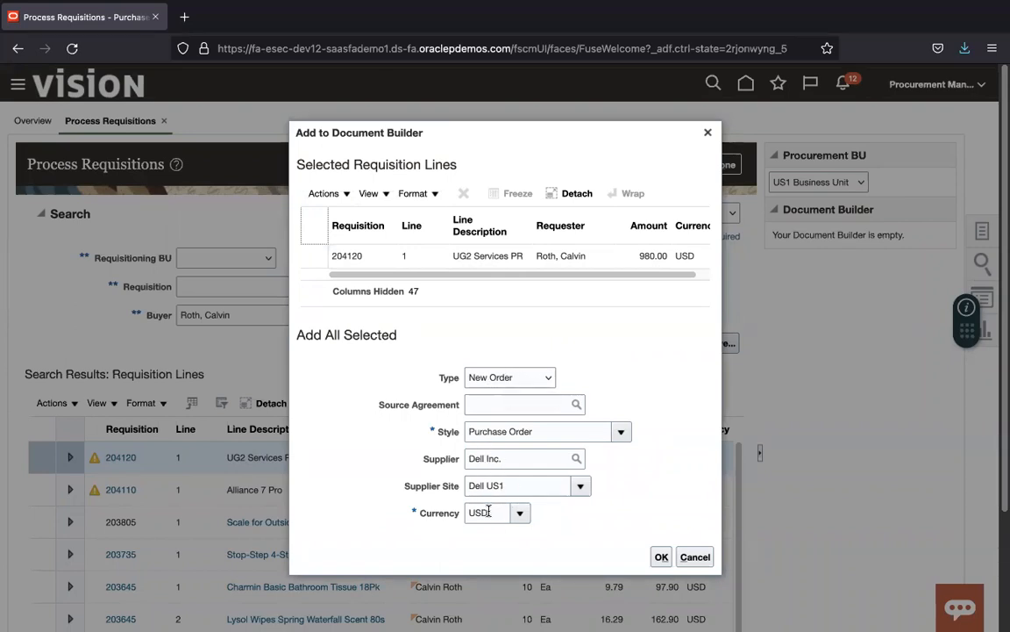
click(661, 558)
click(656, 554)
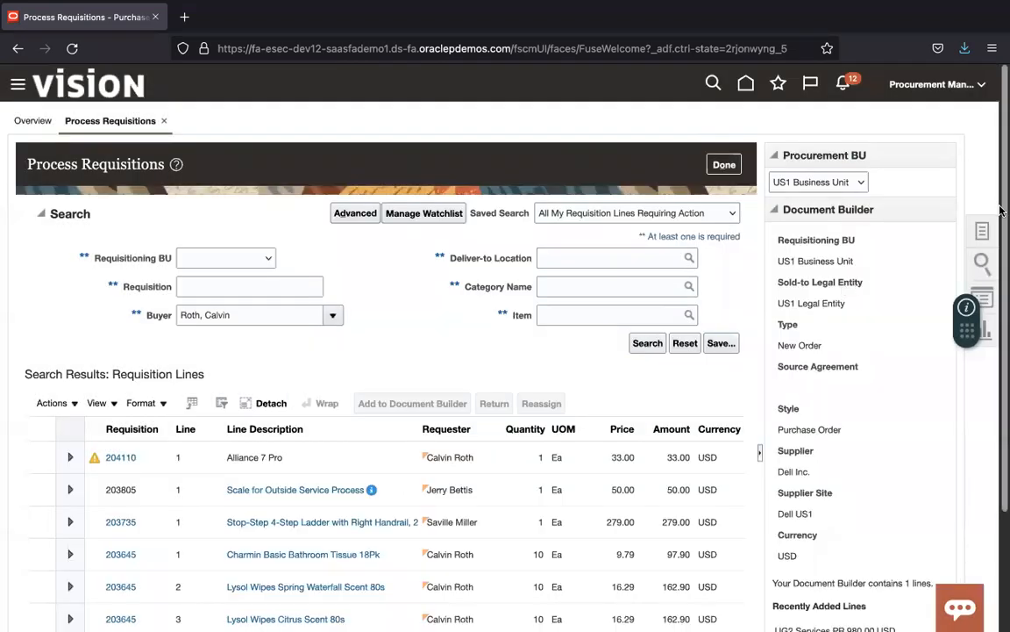
Step: Create the 980.00 USD purchase order from the Document Builder
scroll(1000, 317, down, 2)
scroll(1000, 317, down, 2)
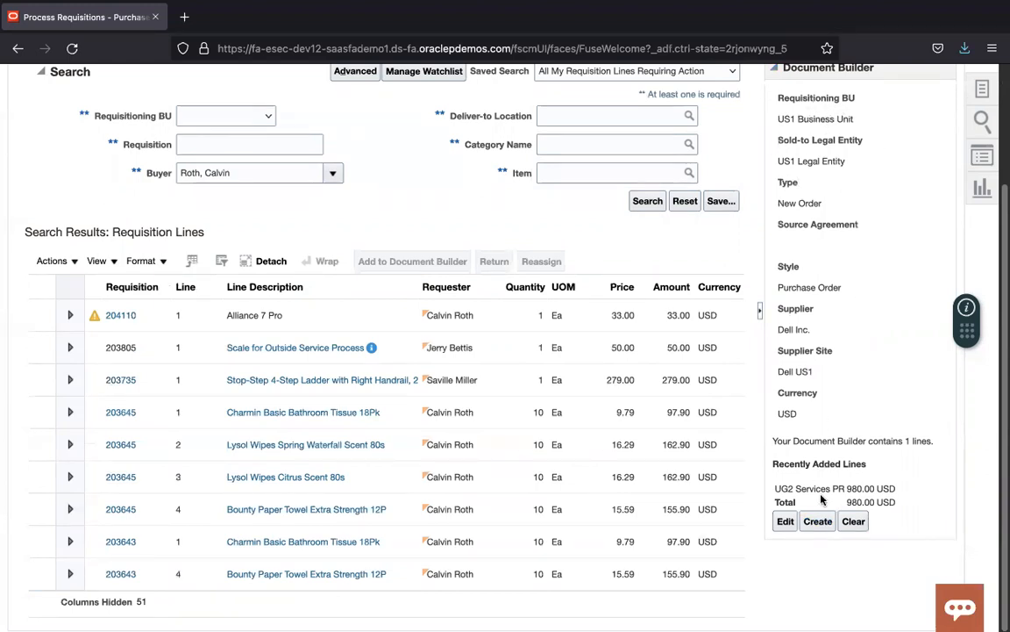
click(823, 521)
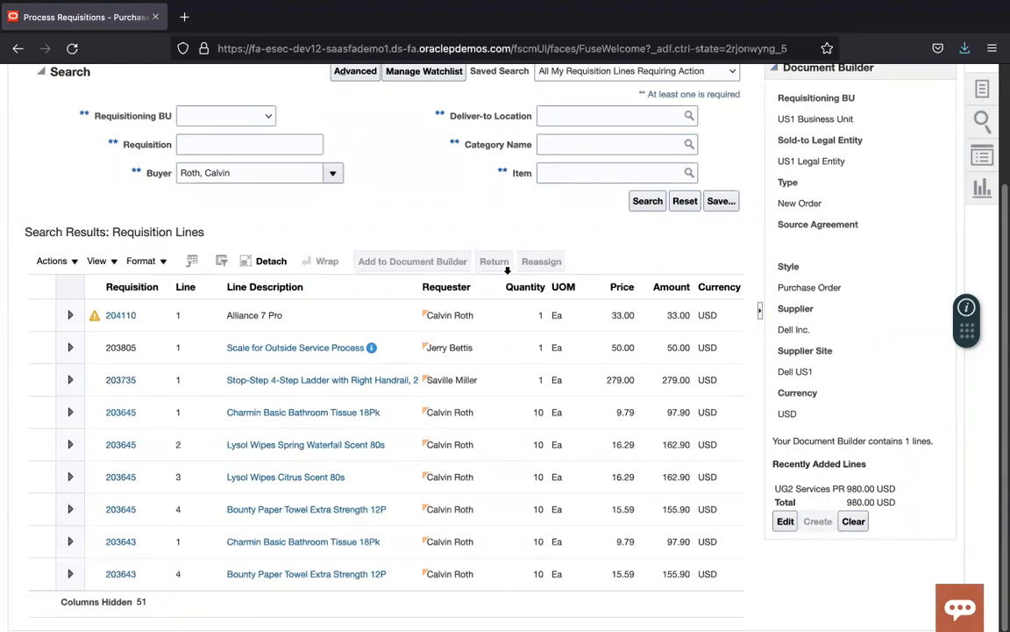
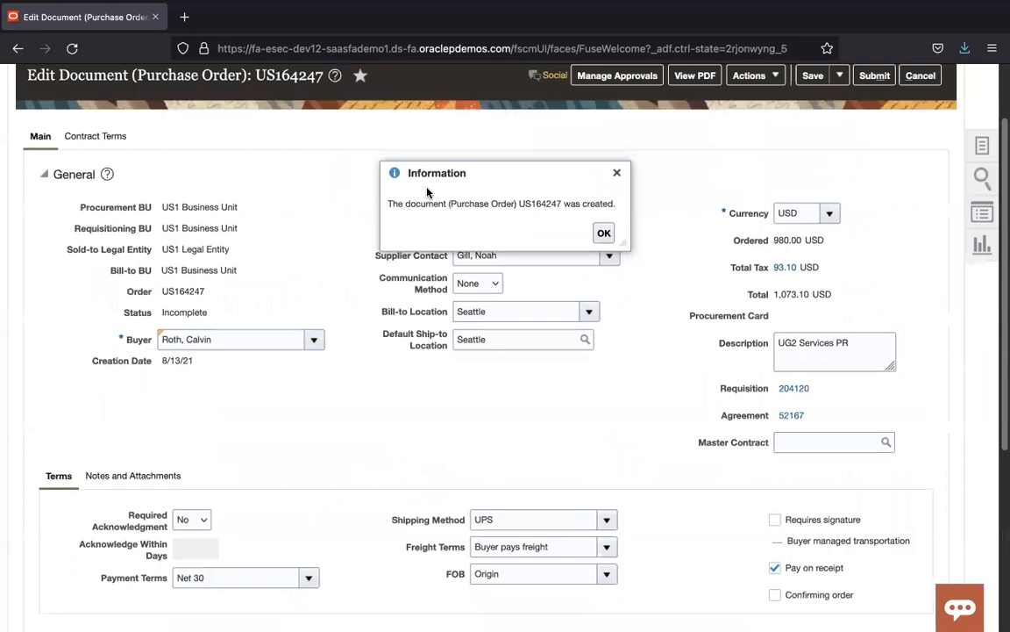
Step: Copy order number US164247 from the confirmation and paste it onto line 8 of the Atom notes
double_click(540, 203)
key(super+c)
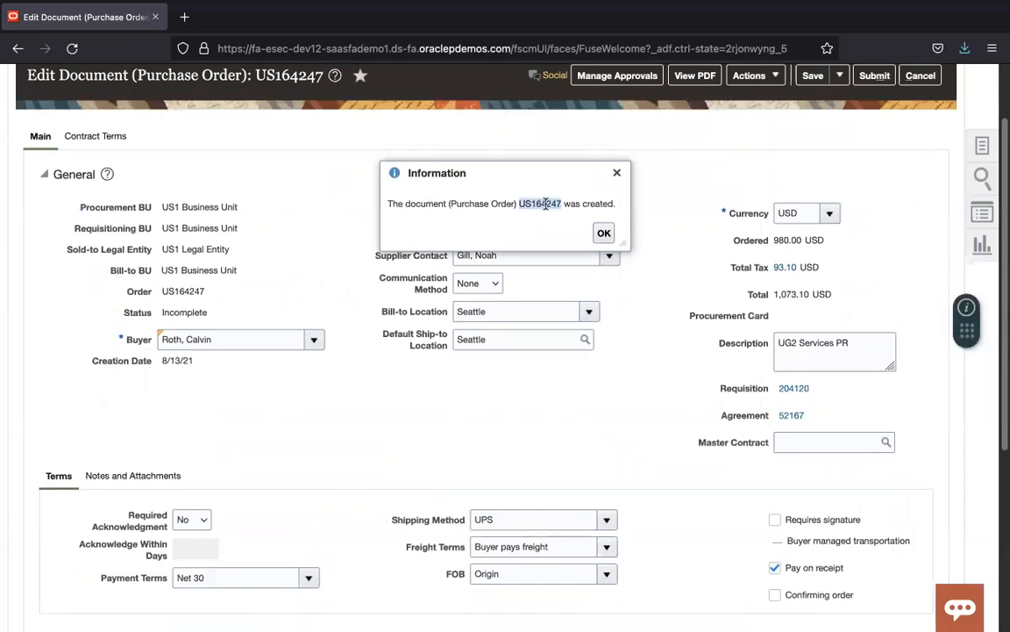
click(604, 232)
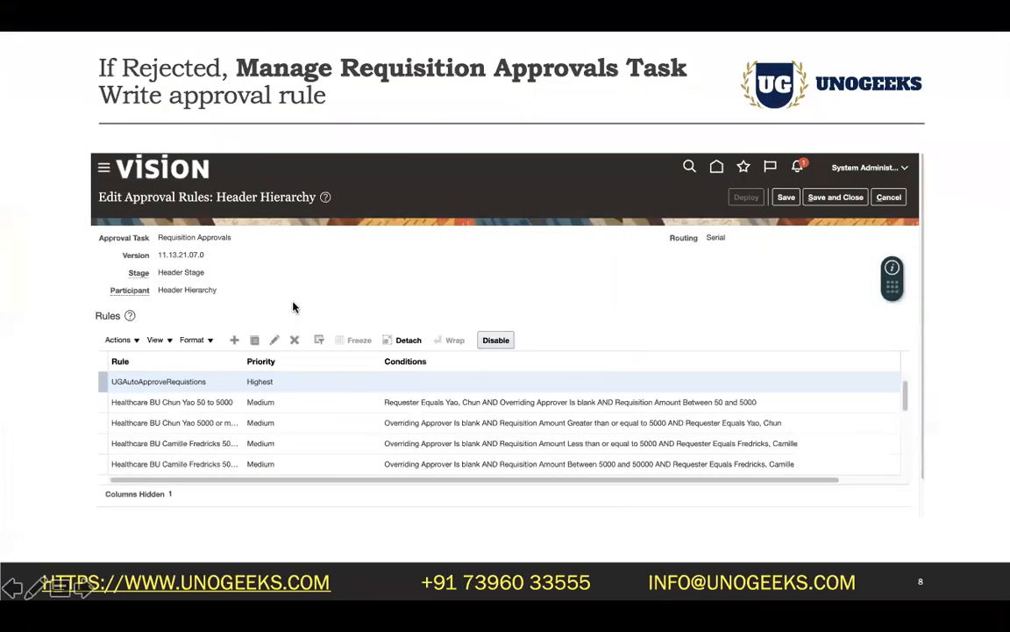
key(super+Tab)
key(super+Tab)
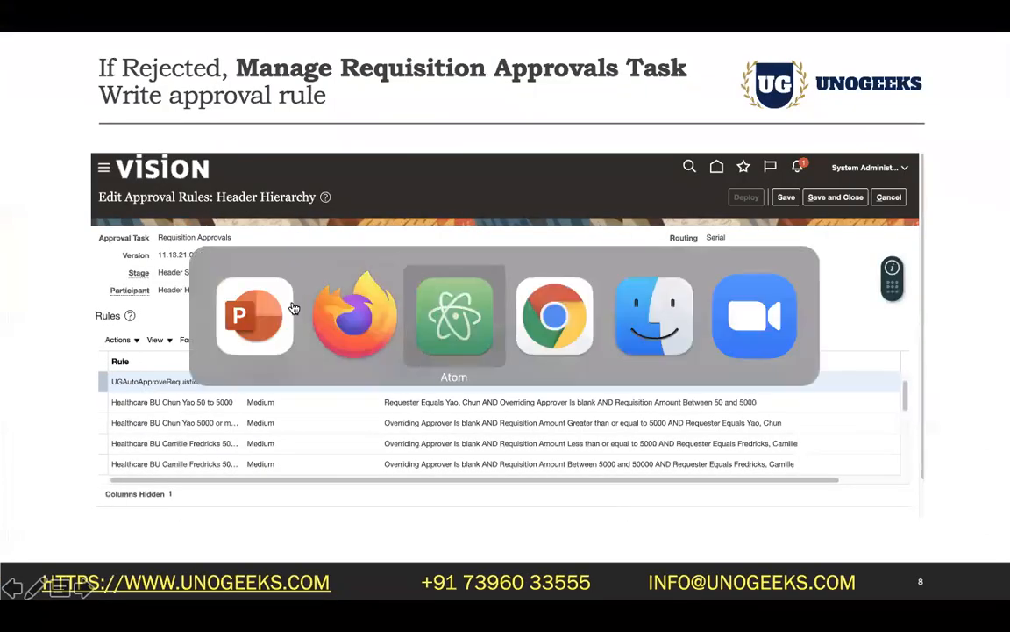
click(224, 245)
key(Return)
key(Return)
key(super+v)
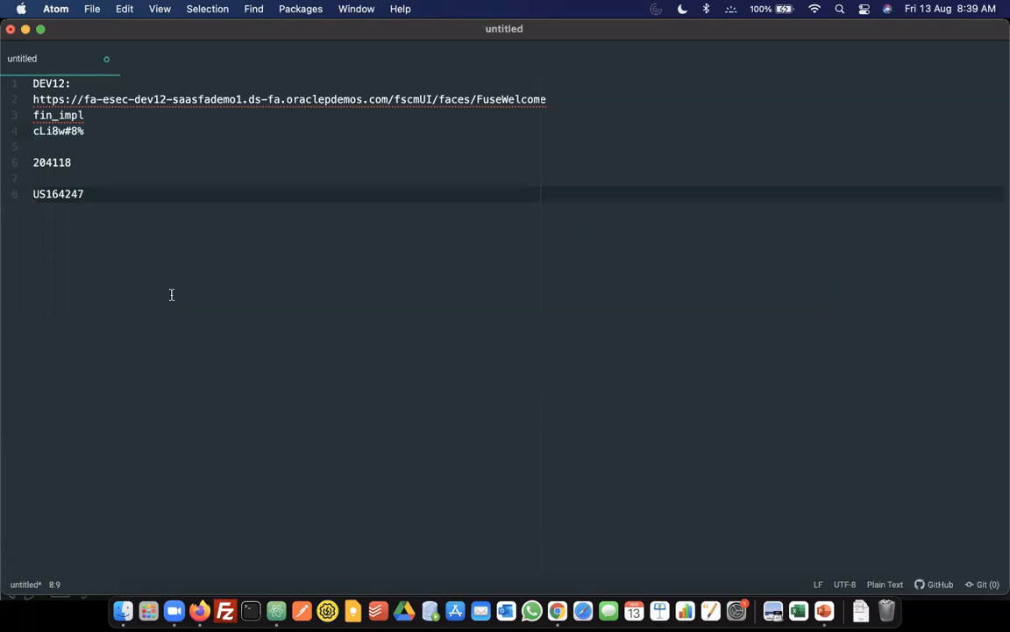
key(super+Tab)
key(super+Tab)
key(super+Tab)
key(super+Tab)
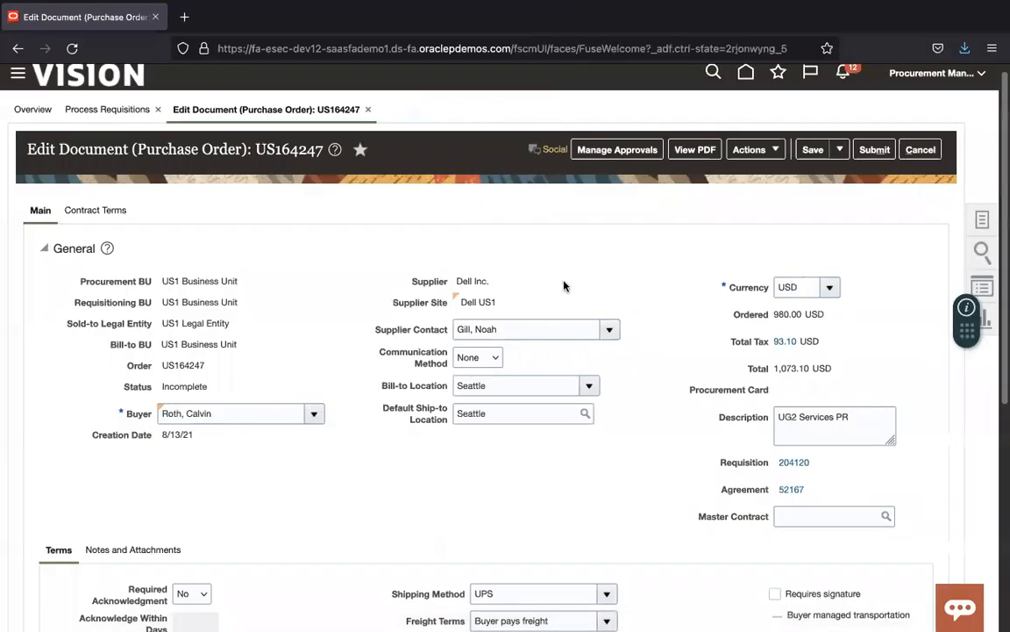
Step: Generate the PDF of purchase order US164247 and choose to open it with Preview
click(712, 150)
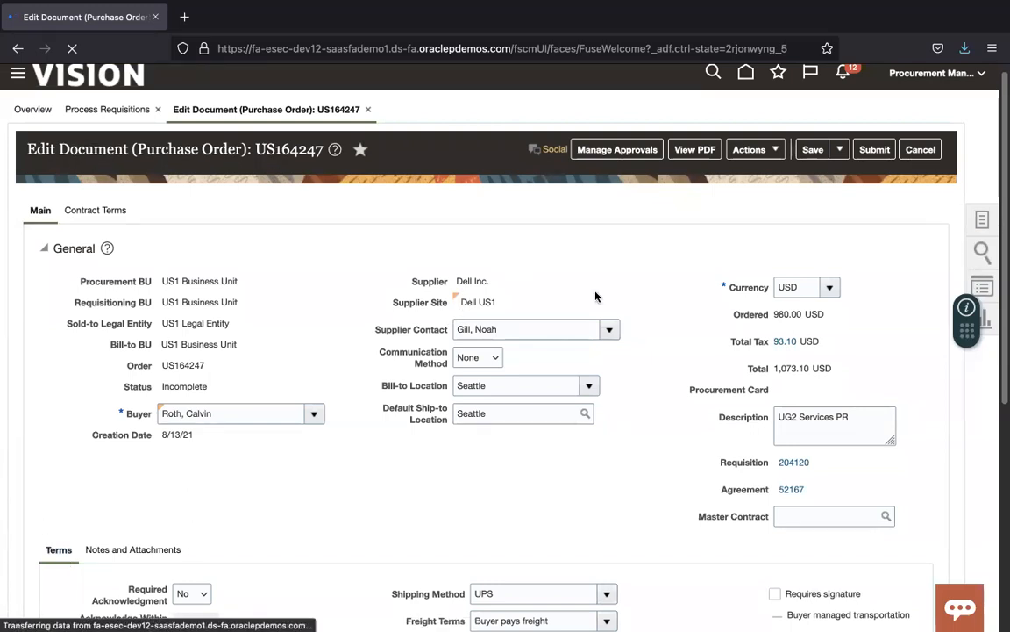
scroll(1000, 208, down, 2)
scroll(1000, 207, down, 1)
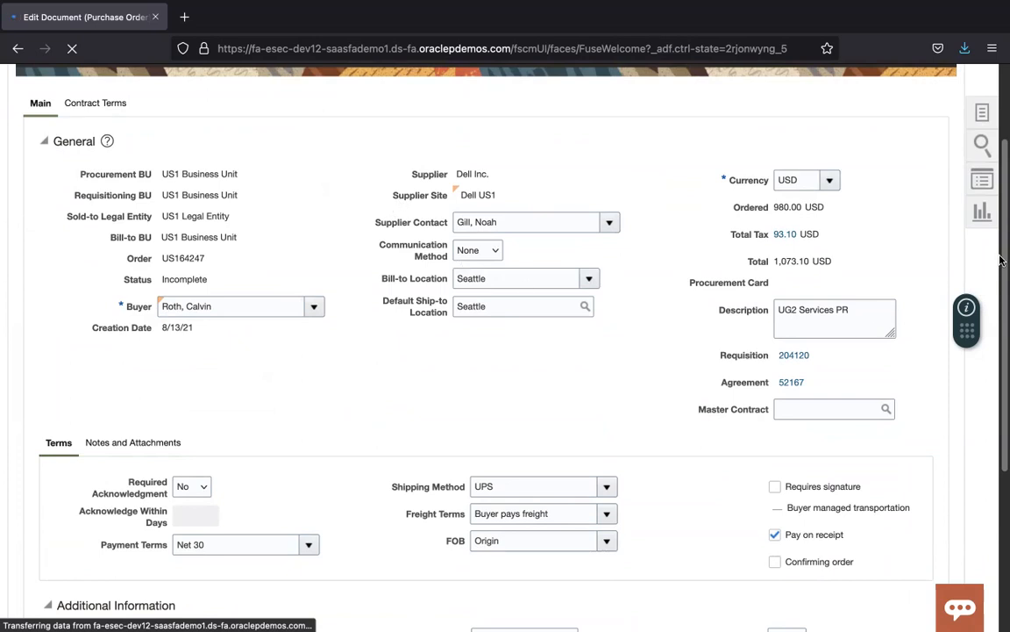
click(415, 342)
Step: Open the draft US164247 PDF in Preview, scroll through it, and close it
click(604, 430)
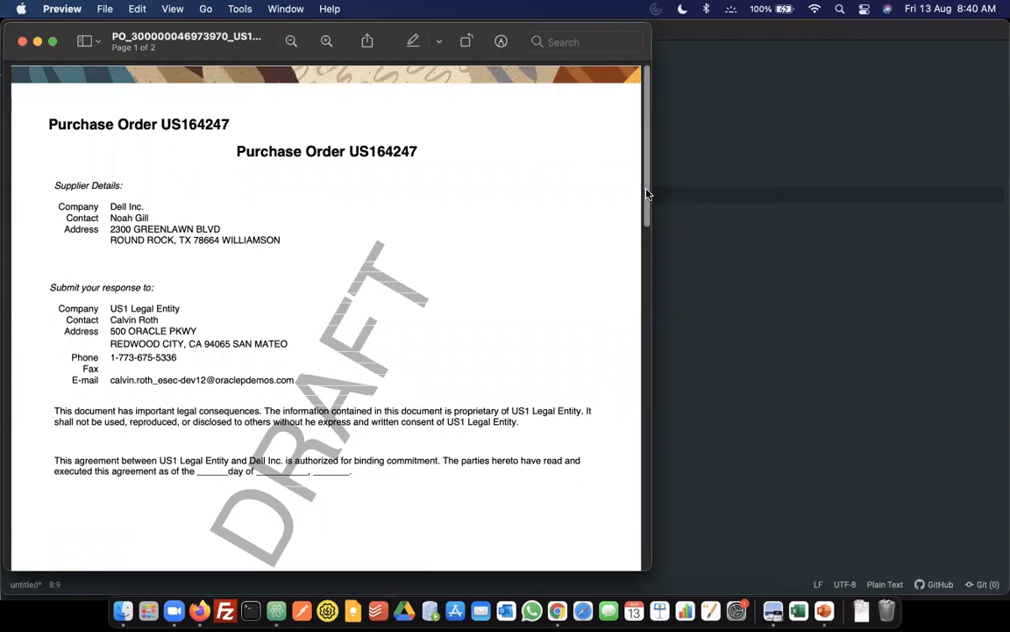
drag(645, 189, 645, 217)
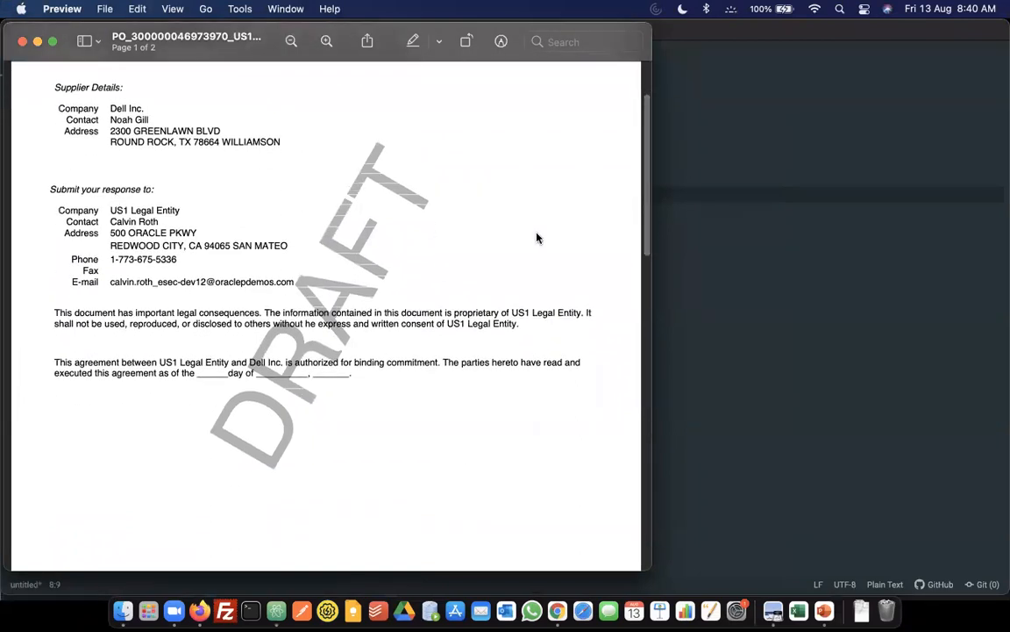
drag(647, 242, 647, 173)
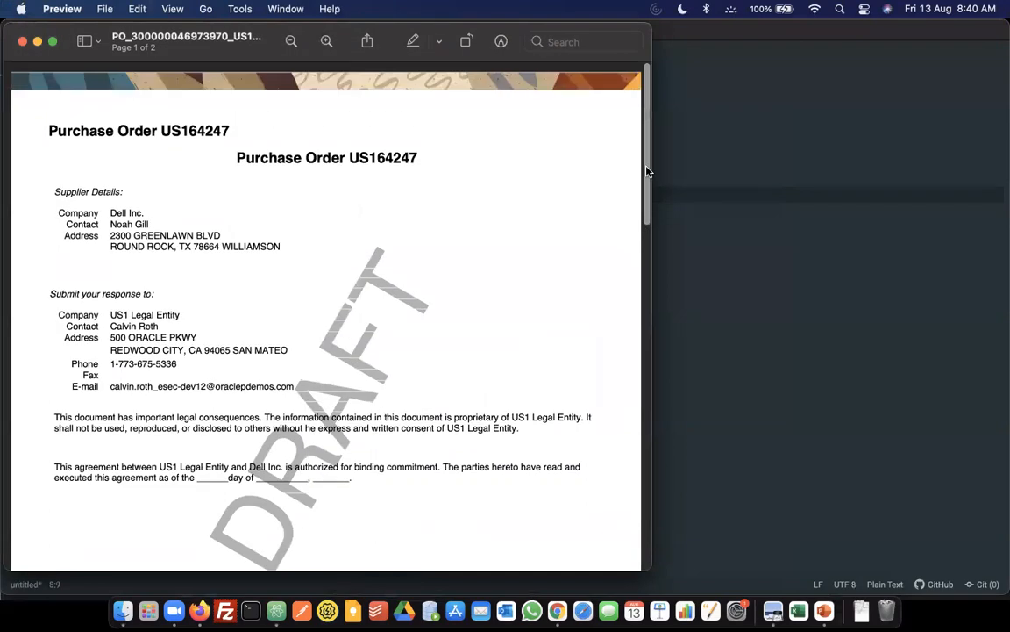
click(23, 41)
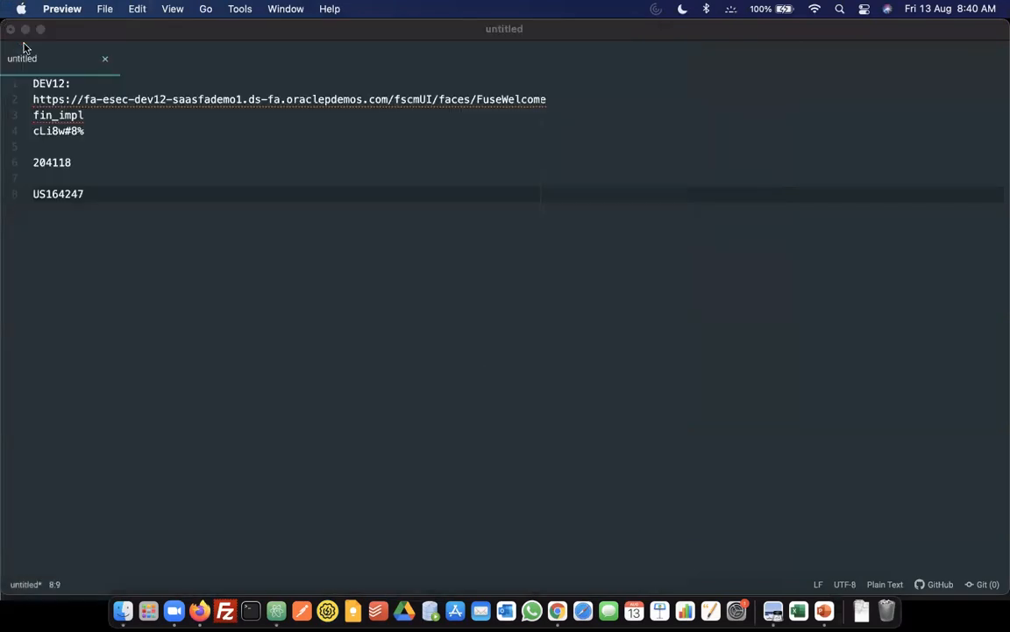
Step: Back in the browser, review the single 980.00 Goods line of US164247 through to Requester
key(super+Tab)
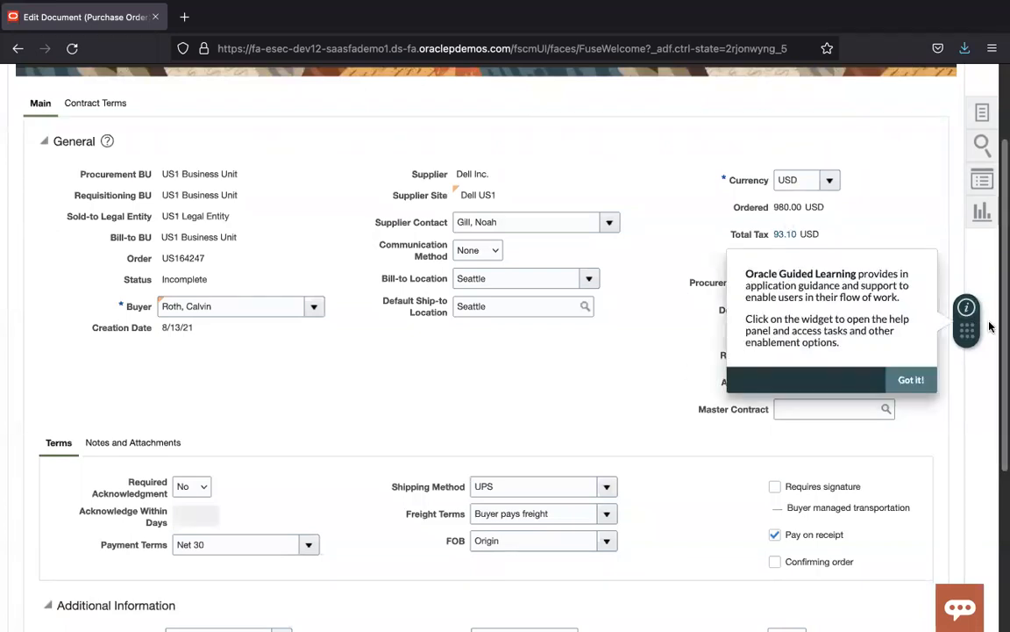
scroll(1000, 386, down, 4)
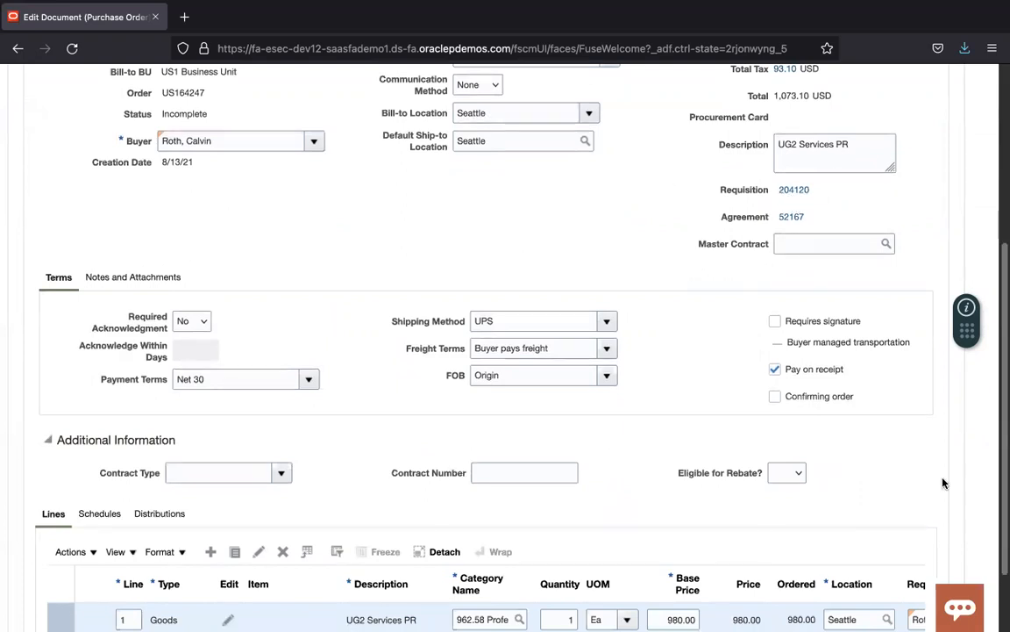
scroll(1001, 580, down, 2)
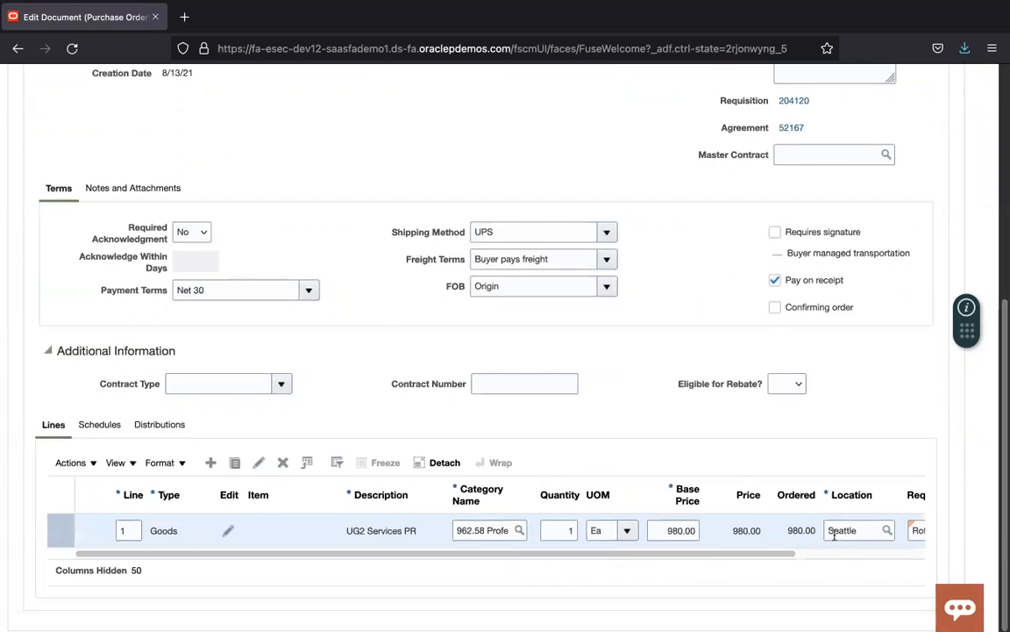
drag(781, 556, 975, 541)
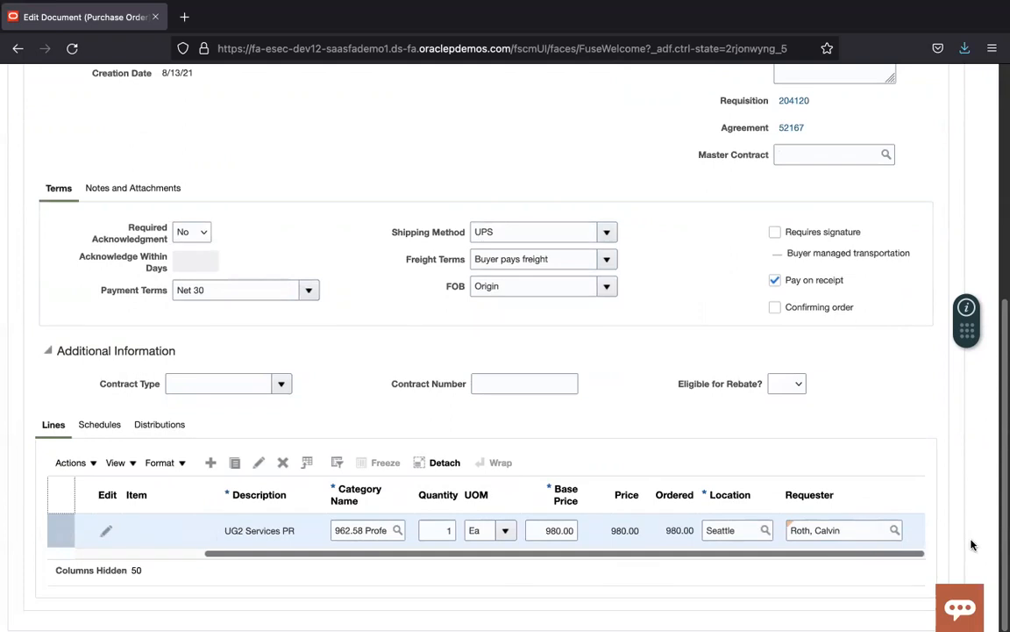
drag(1004, 491, 1002, 142)
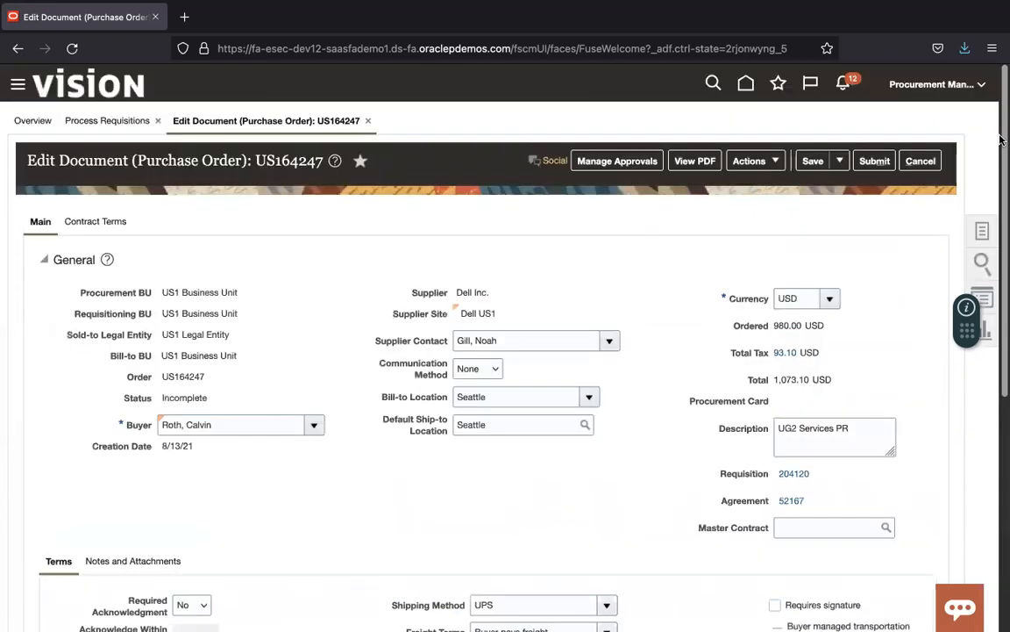
Step: Submit US164247 for approval, copy its number from the confirmation, and finish with Done
click(877, 162)
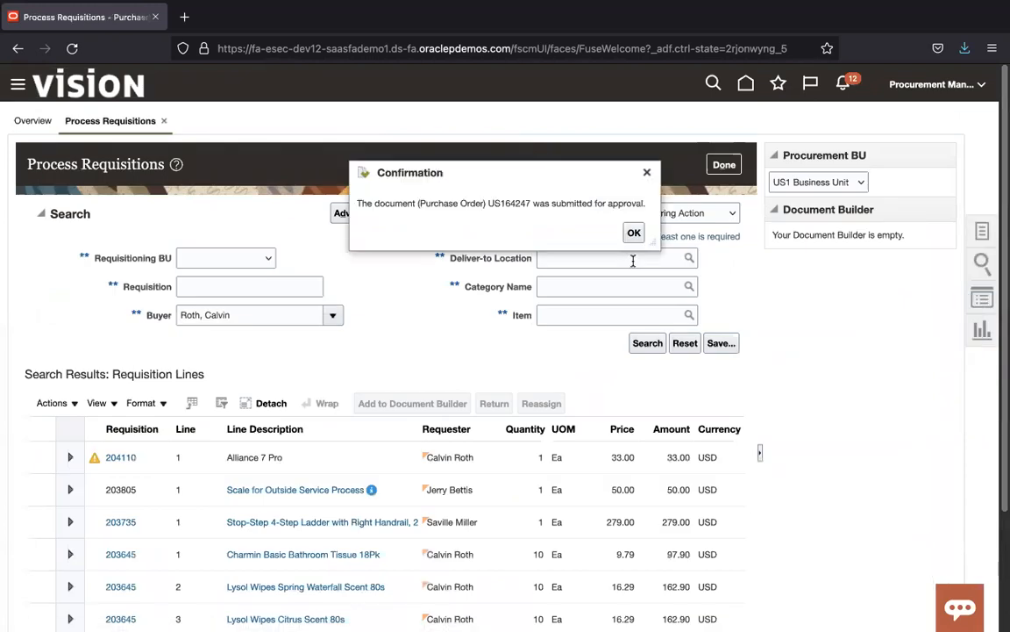
double_click(507, 203)
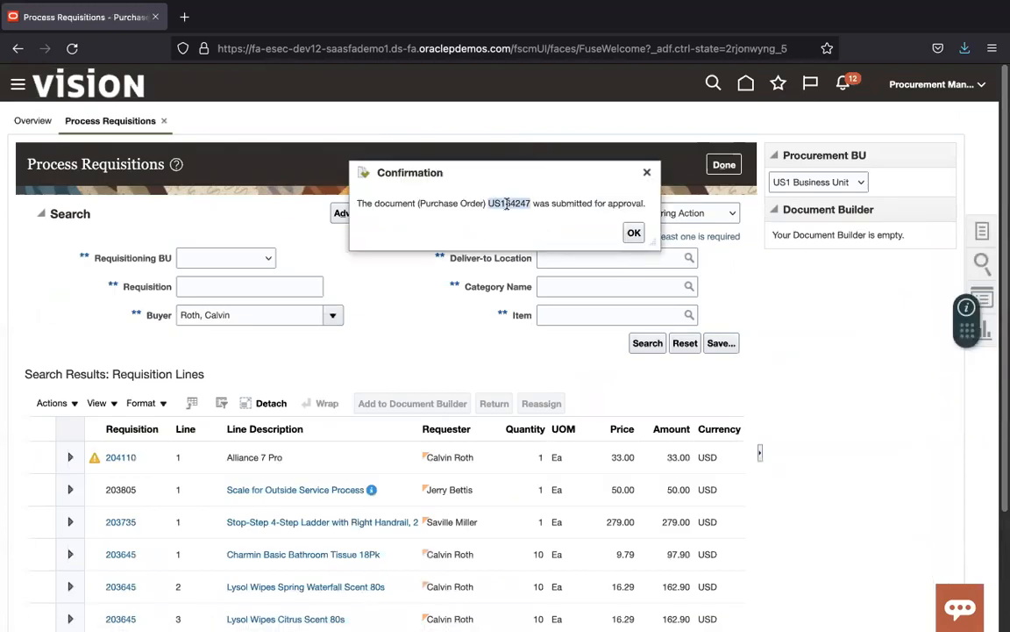
click(634, 232)
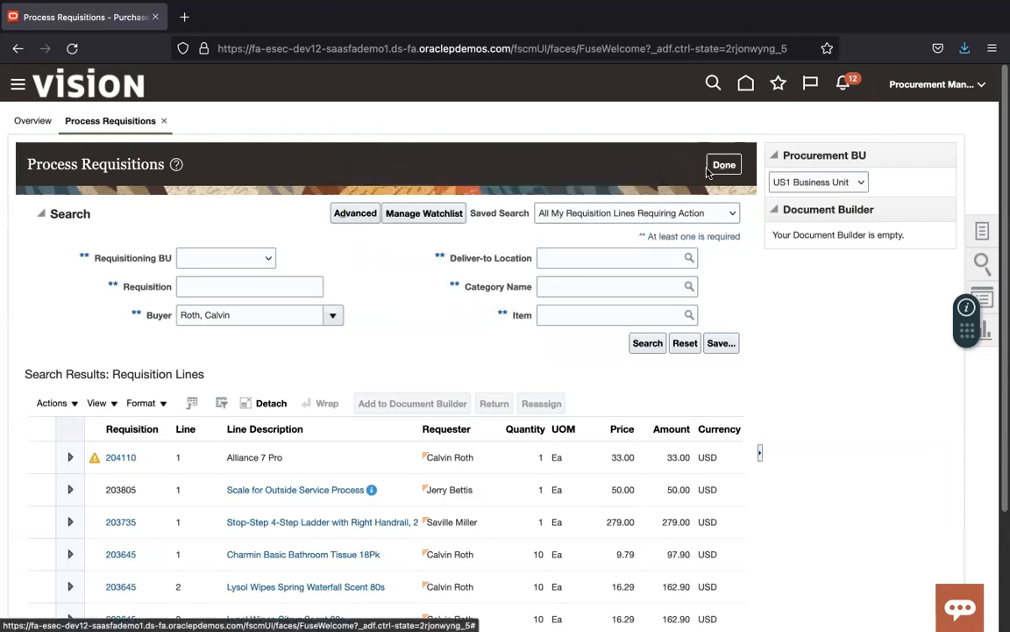
click(722, 165)
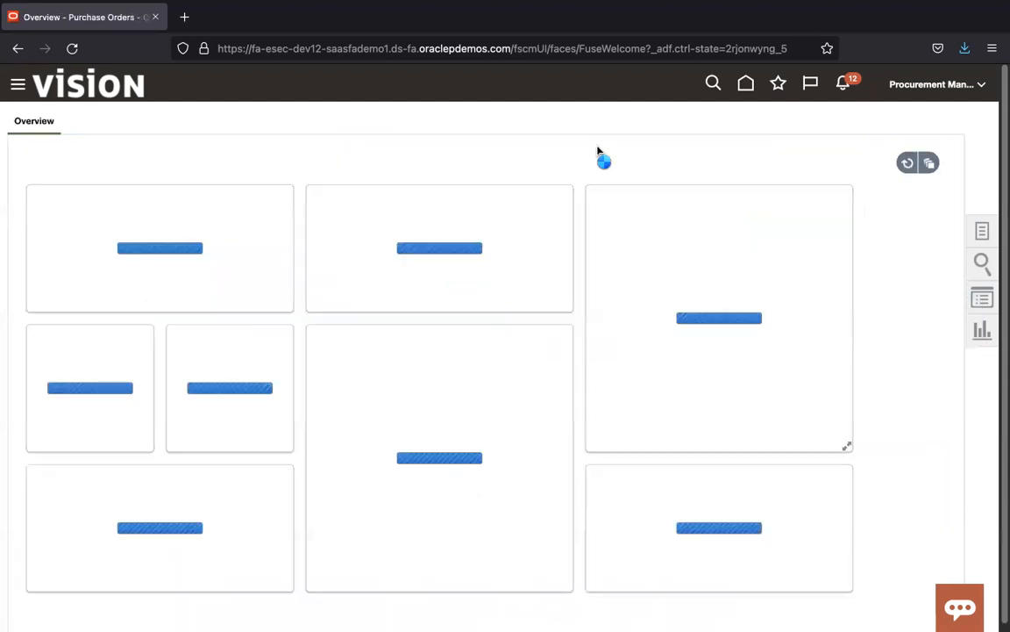
Step: Open the order management page from the tasks and search the buyer's purchase orders
click(982, 230)
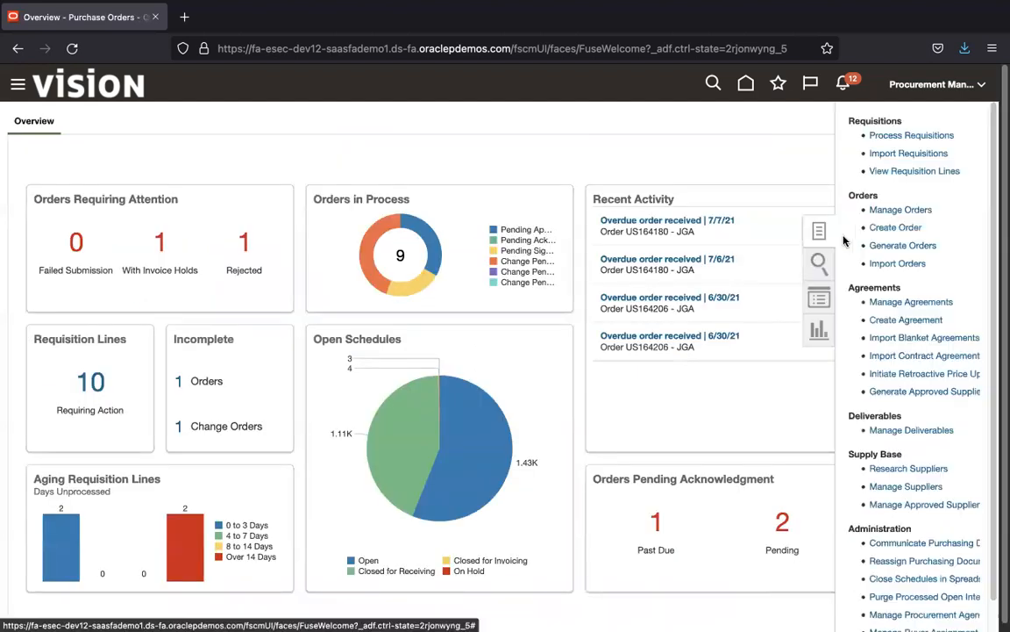
click(912, 212)
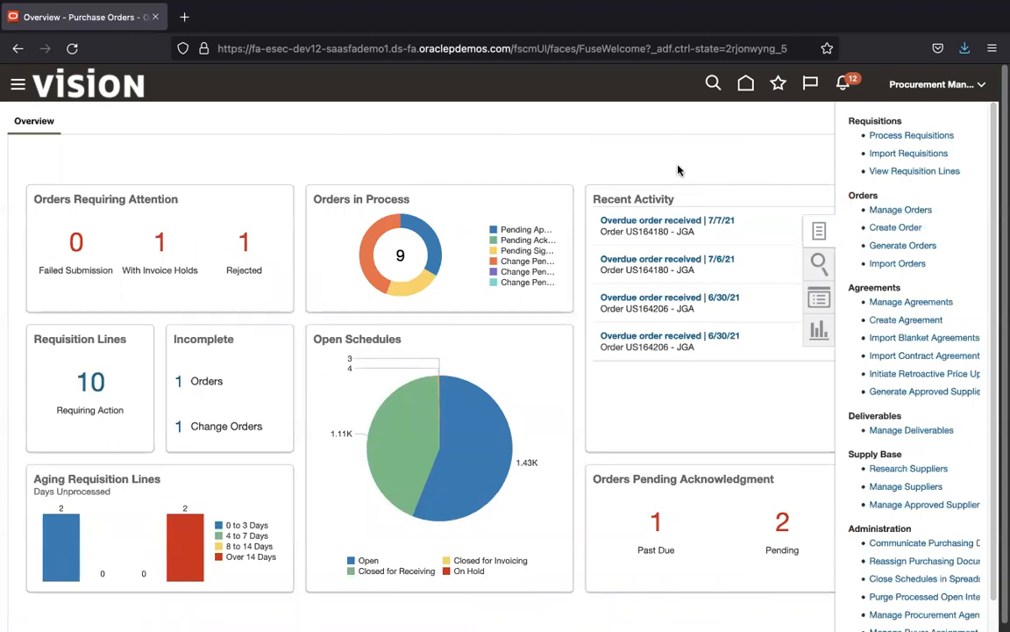
click(842, 415)
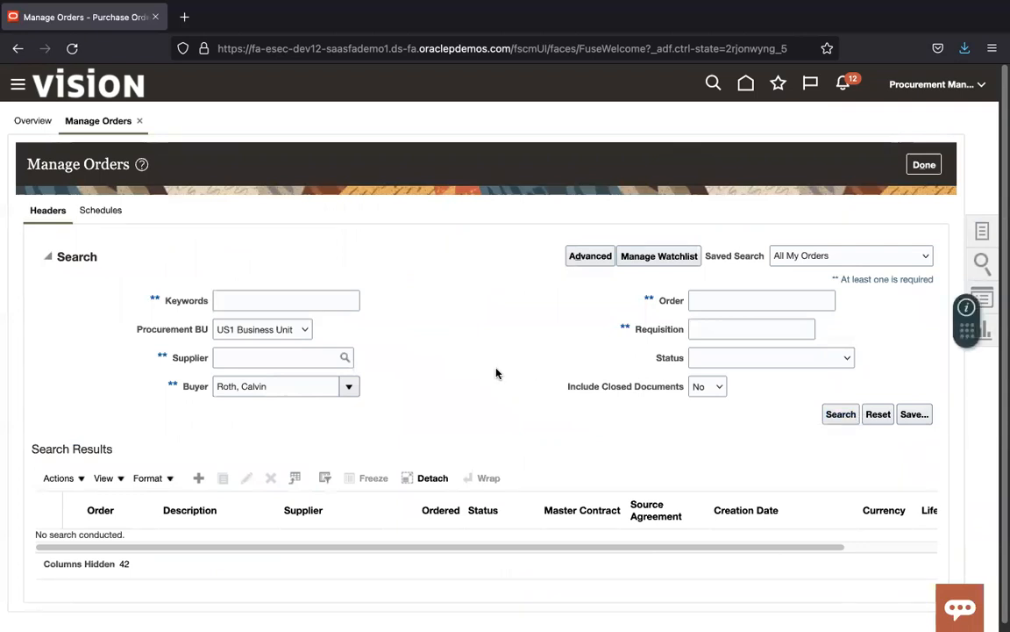
click(722, 307)
key(Return)
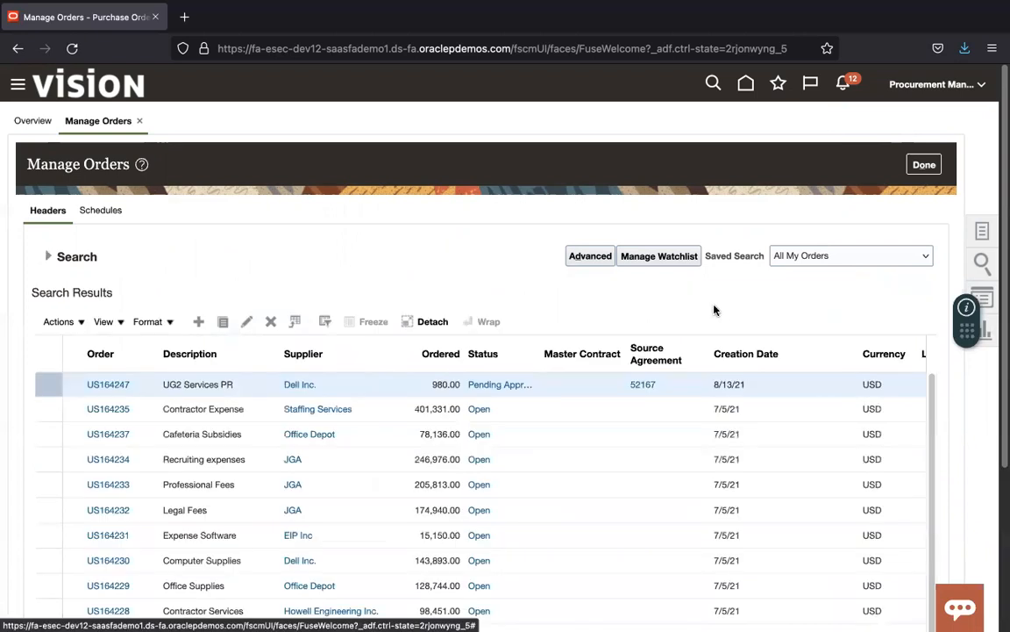
Step: Rerun the search until US164247 shows status Open, then close the page
click(47, 256)
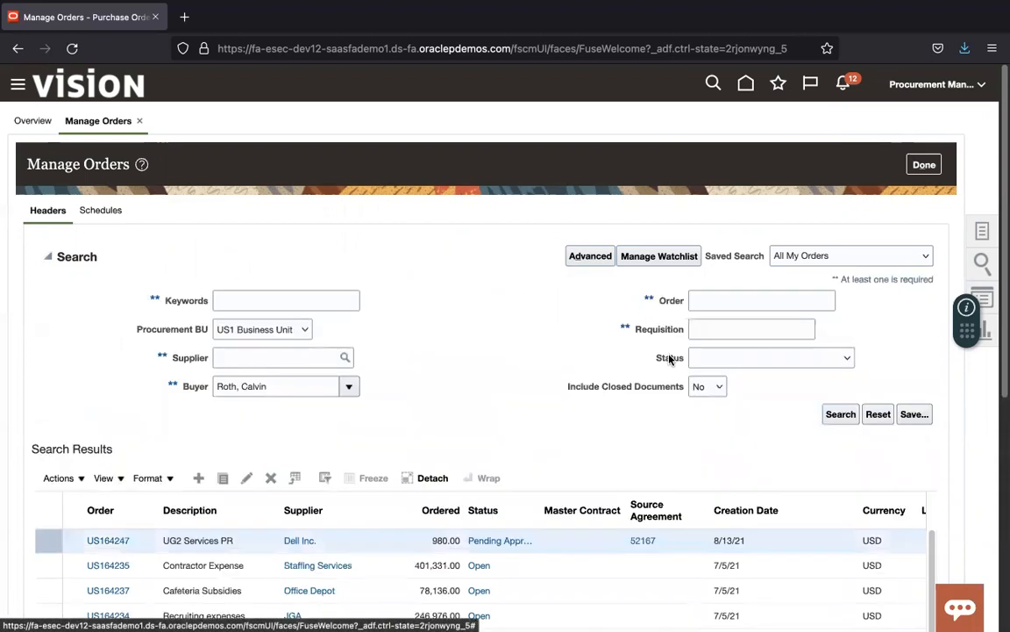
click(848, 416)
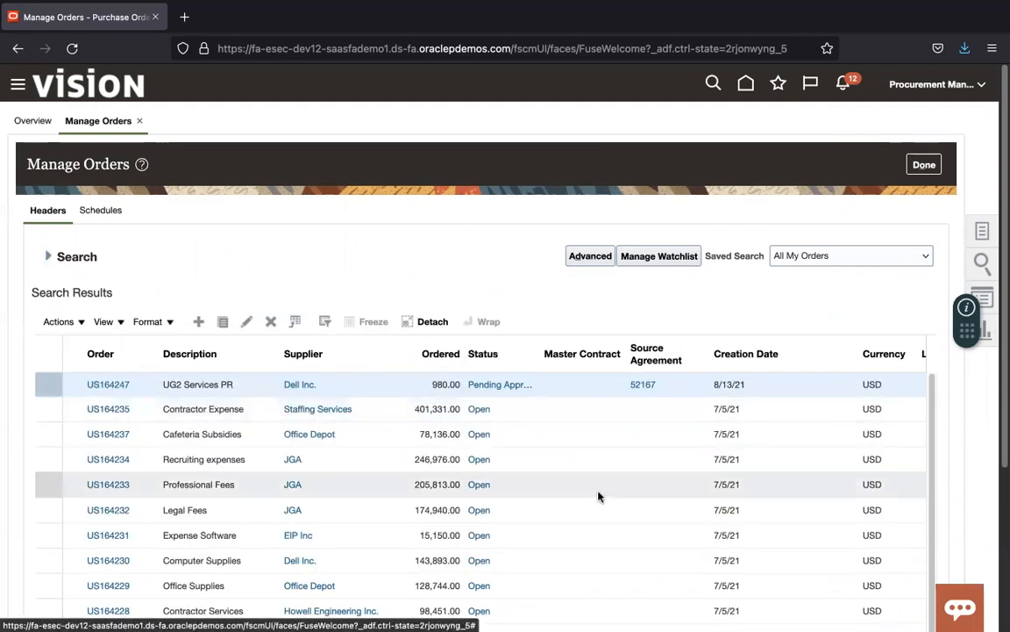
drag(538, 360, 562, 355)
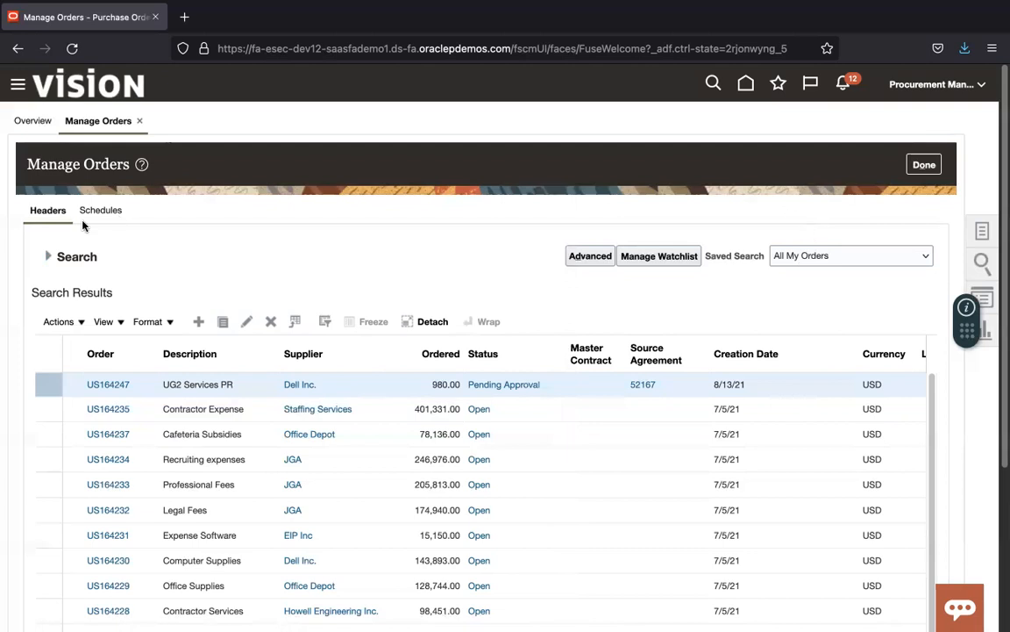
click(48, 257)
click(842, 415)
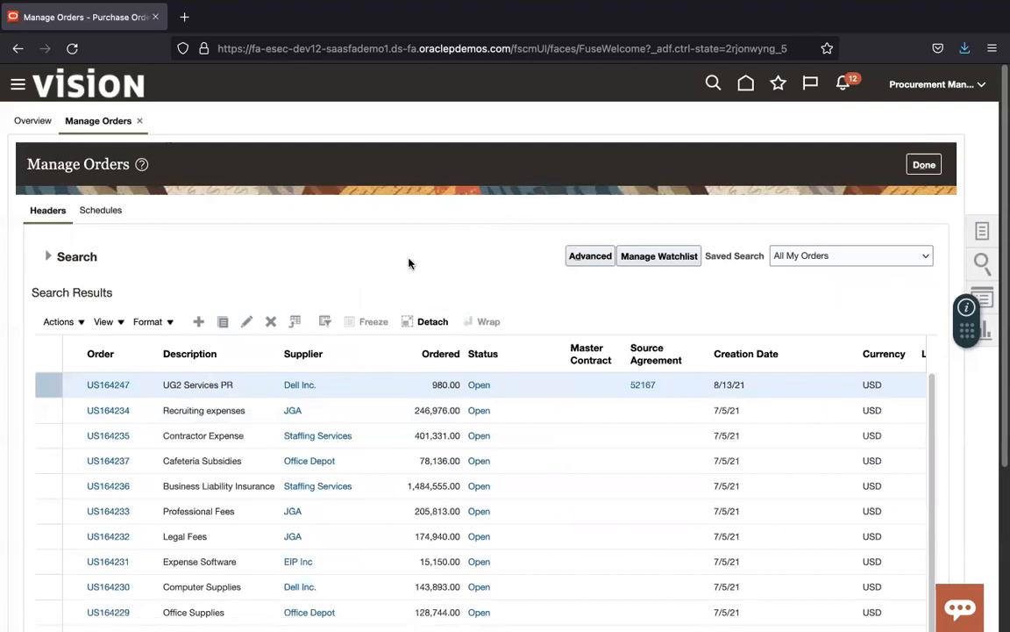
click(928, 168)
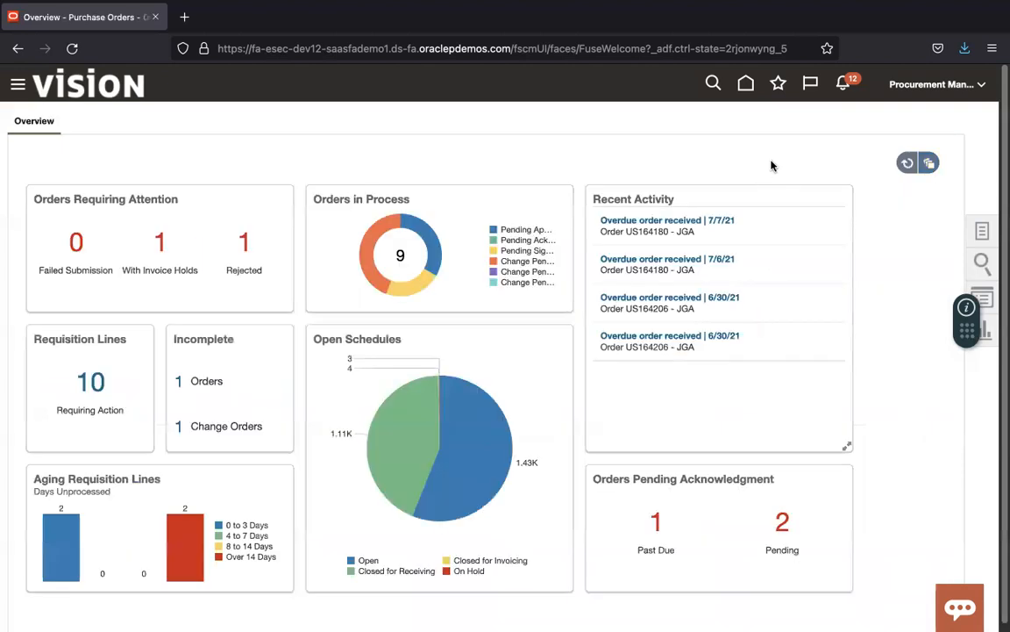
Step: Sign out of the current user's session
click(986, 83)
click(955, 115)
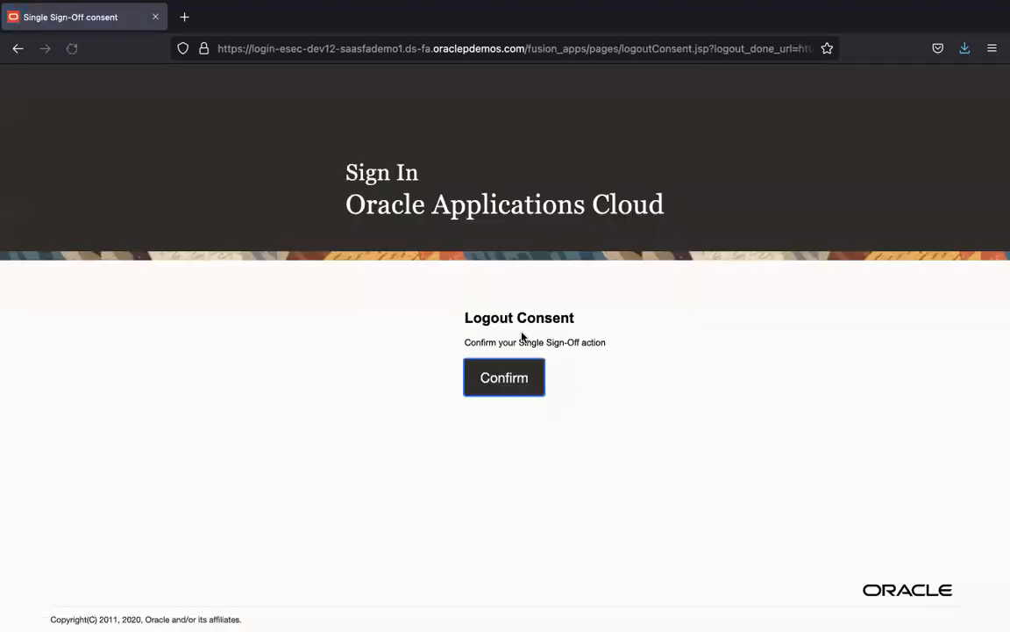
click(516, 375)
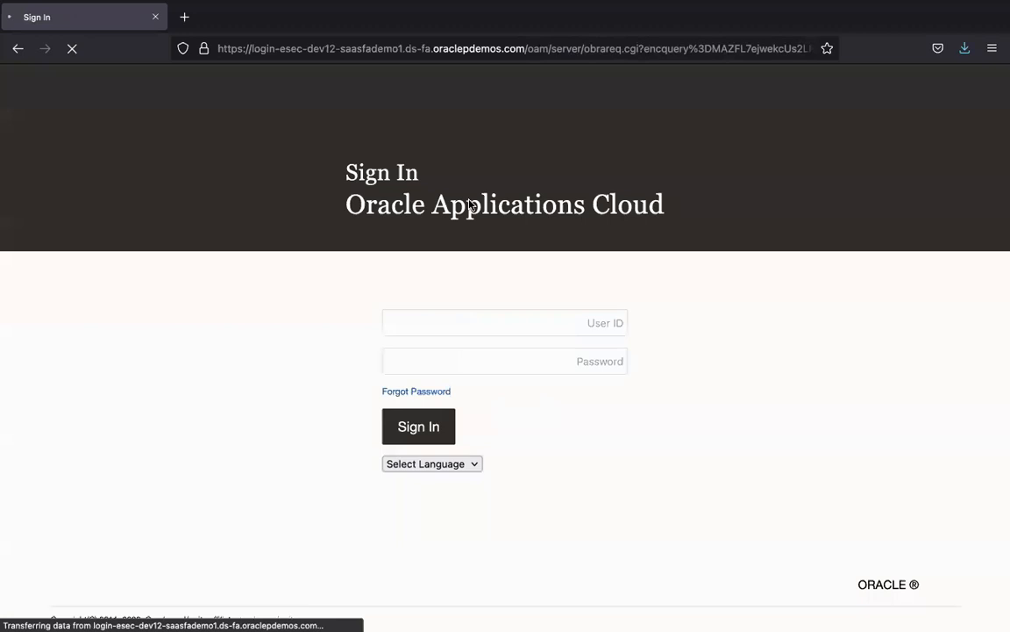
Step: Sign in as the SCM implementation user with the password from the notes, declining to save the login
click(467, 325)
text(scm_)
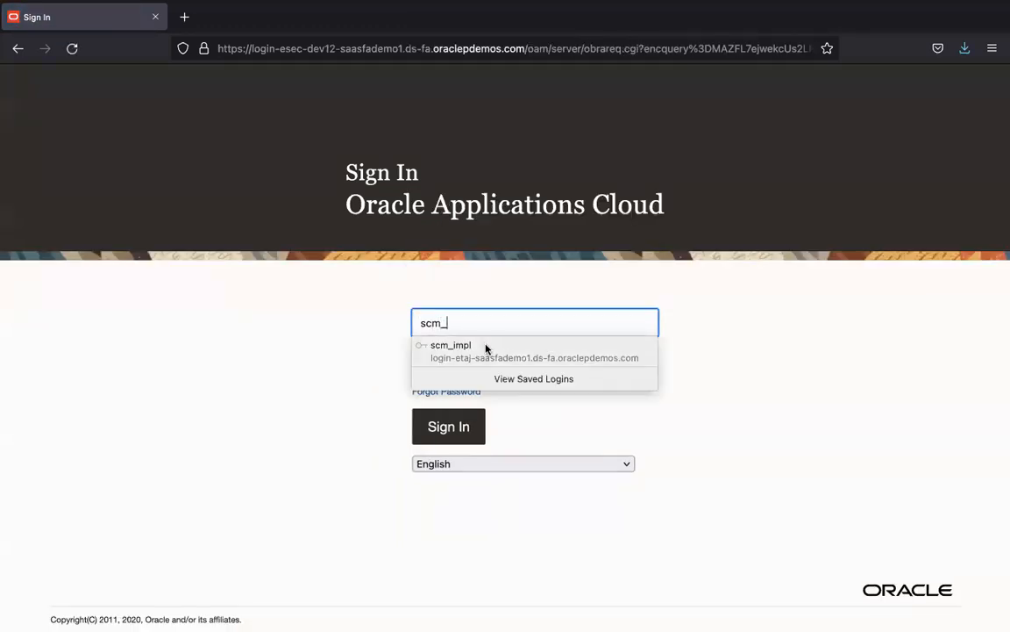
text(impl)
key(Tab)
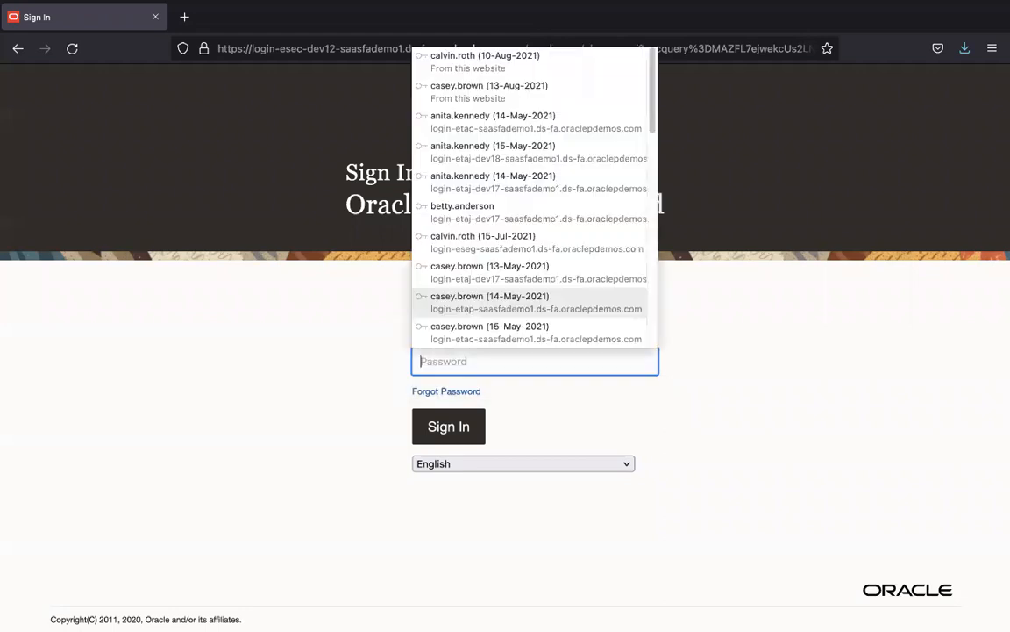
key(ctrl+Left)
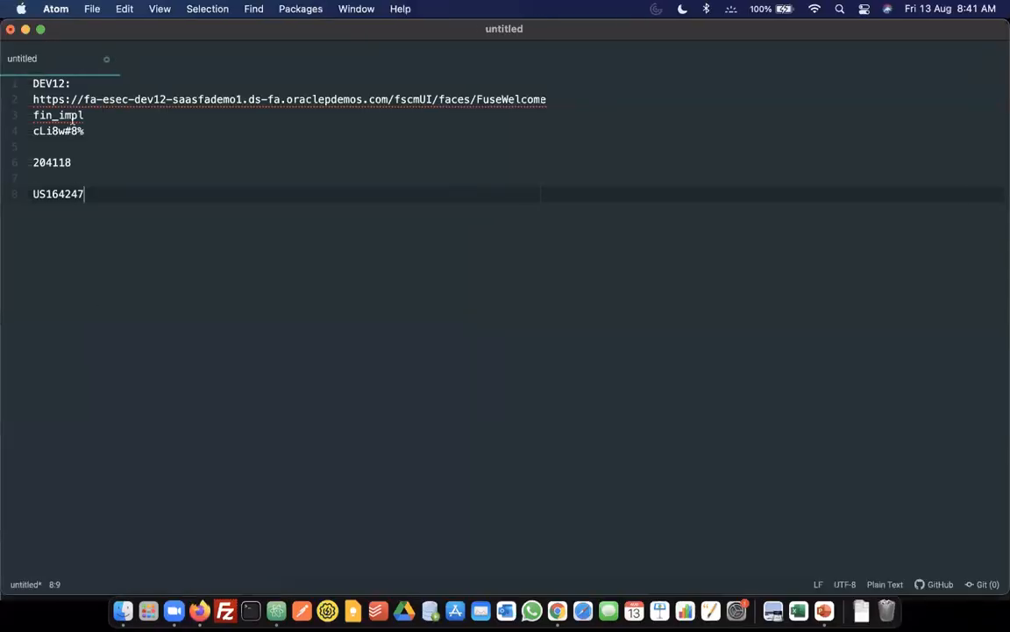
click(96, 131)
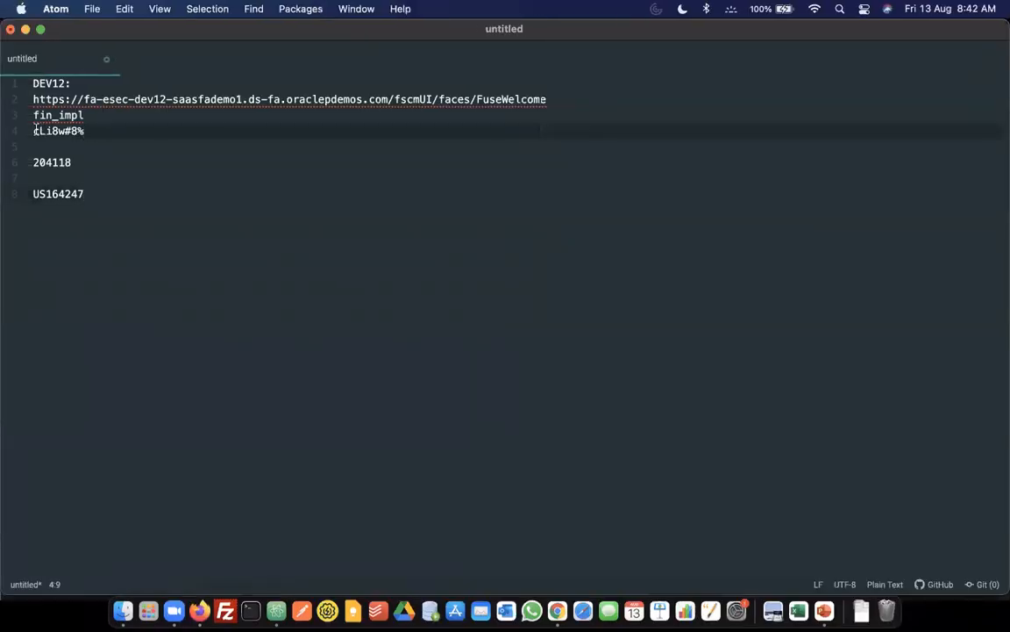
shift+click(35, 131)
key(ctrl+Right)
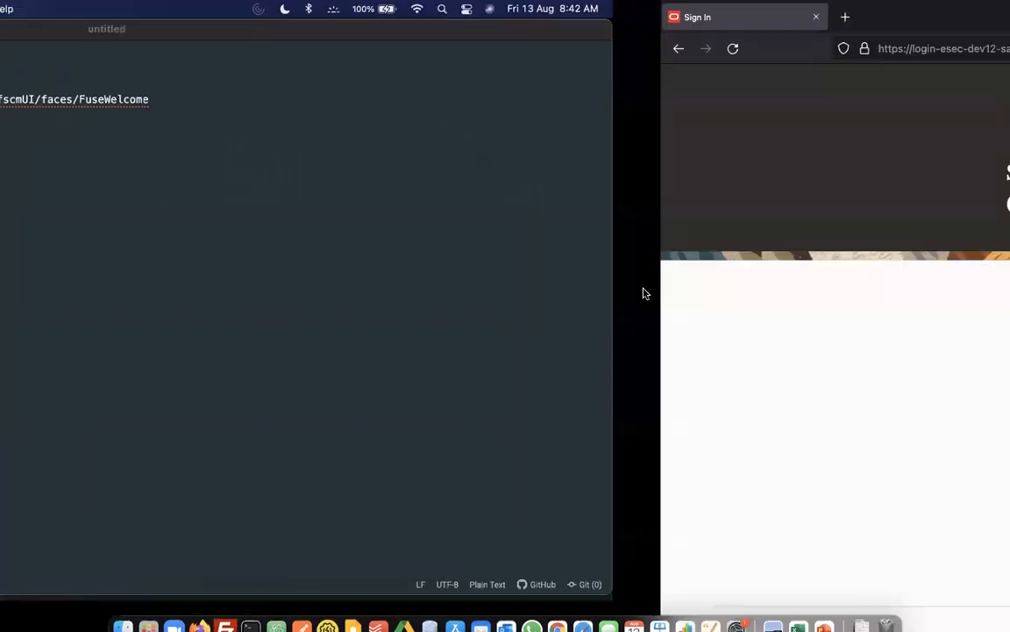
click(609, 354)
key(ctrl+v)
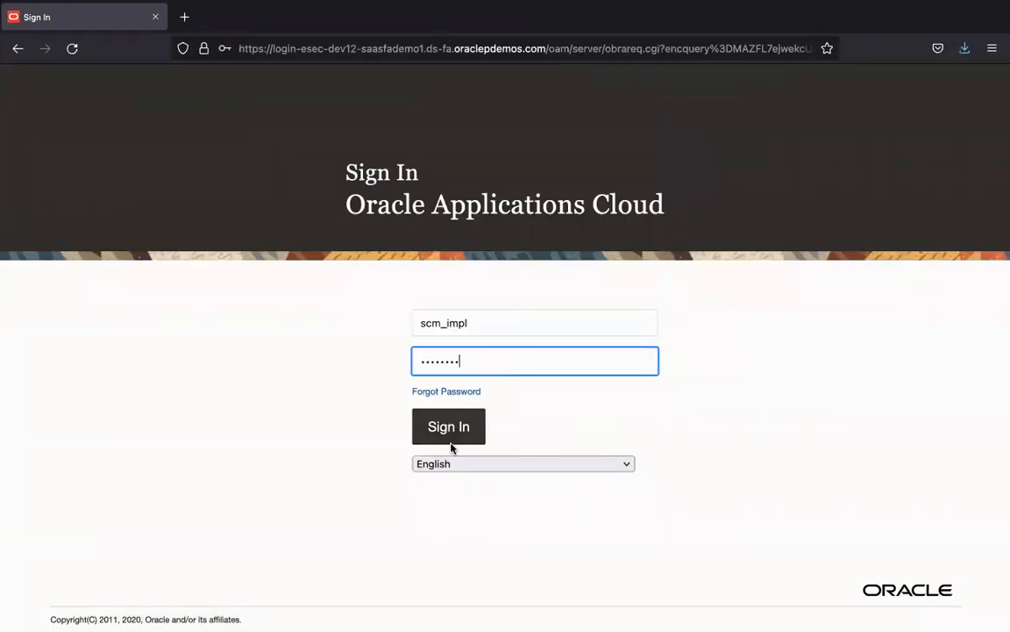
click(438, 416)
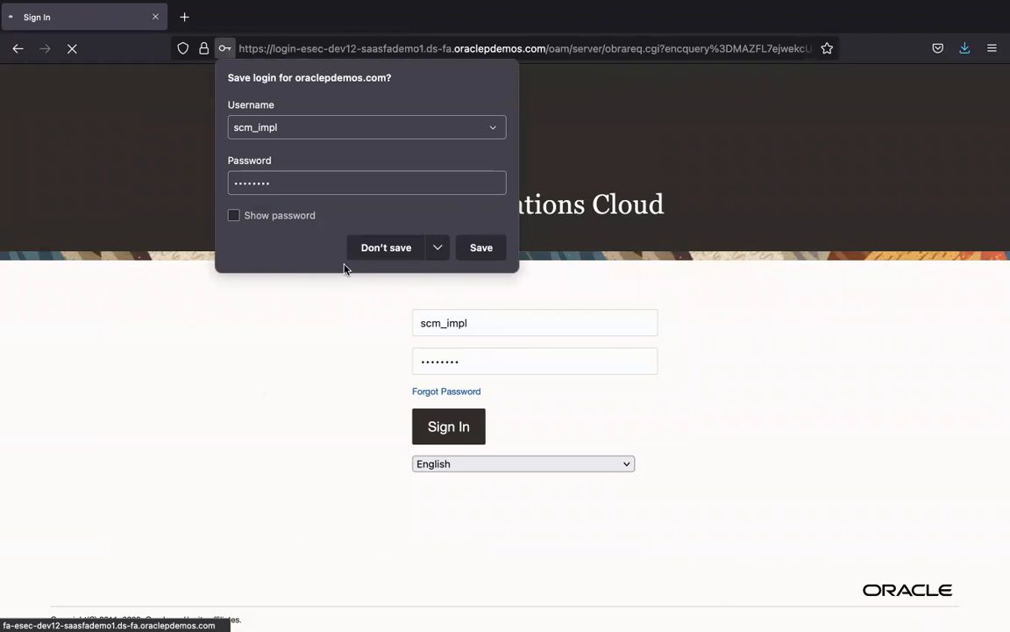
click(372, 248)
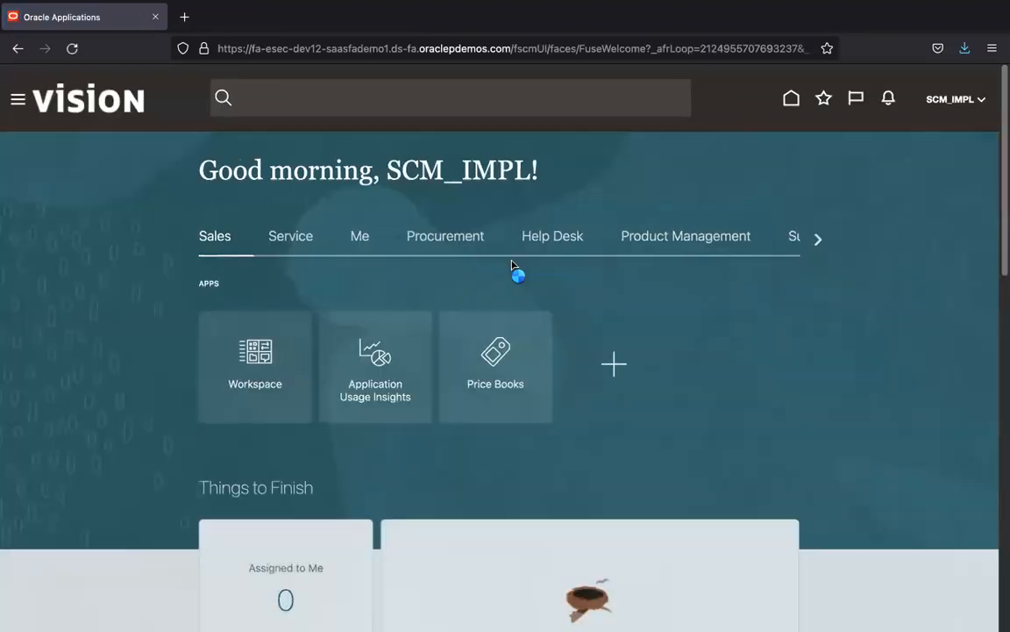
Step: Scroll the navigator groups to Supply Chain Execution and open Inventory Management
click(818, 239)
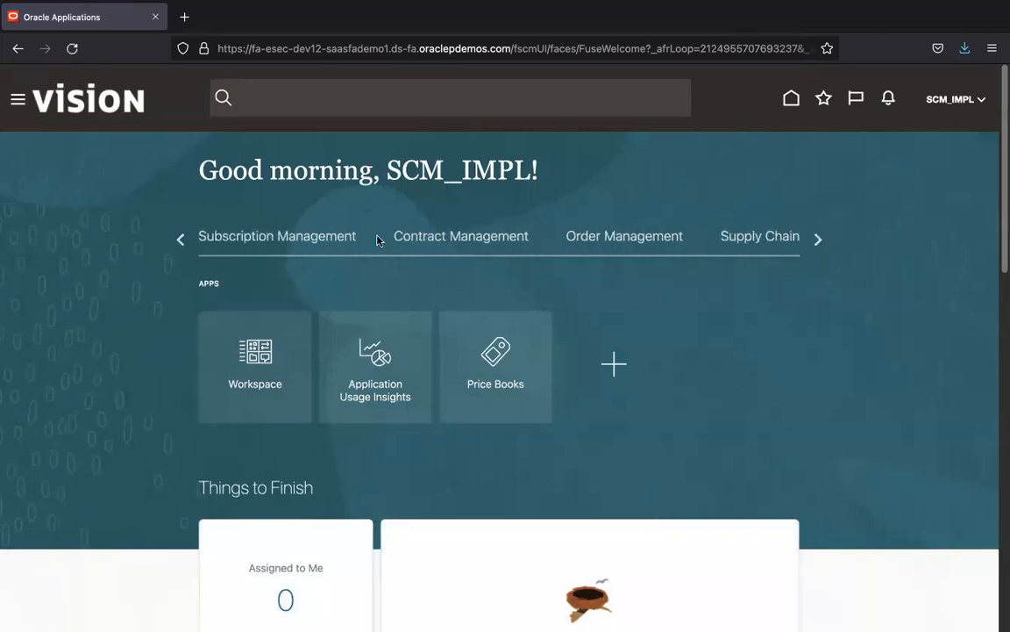
click(772, 239)
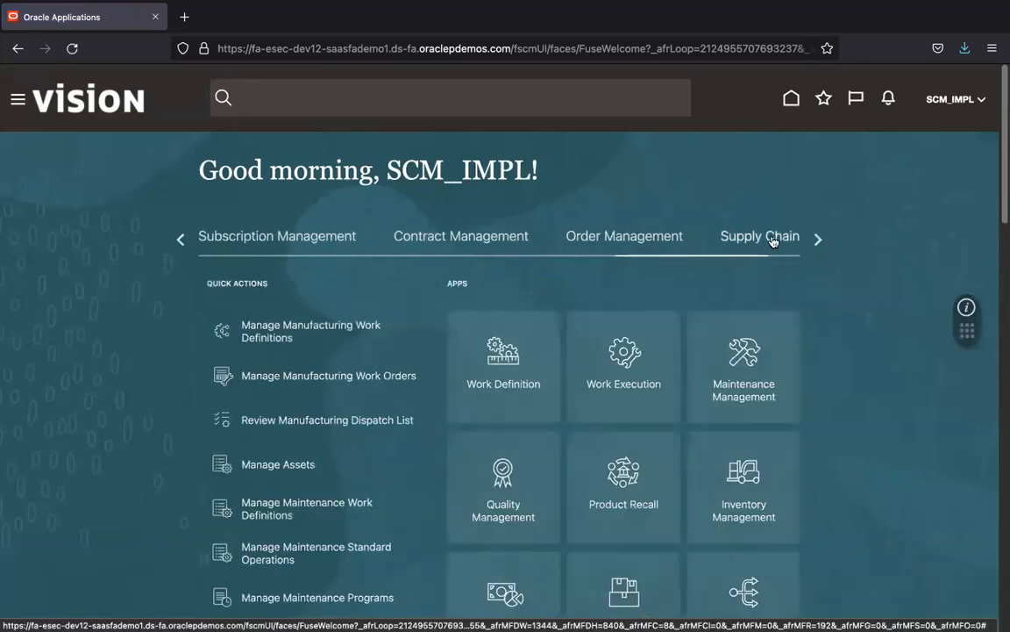
click(817, 239)
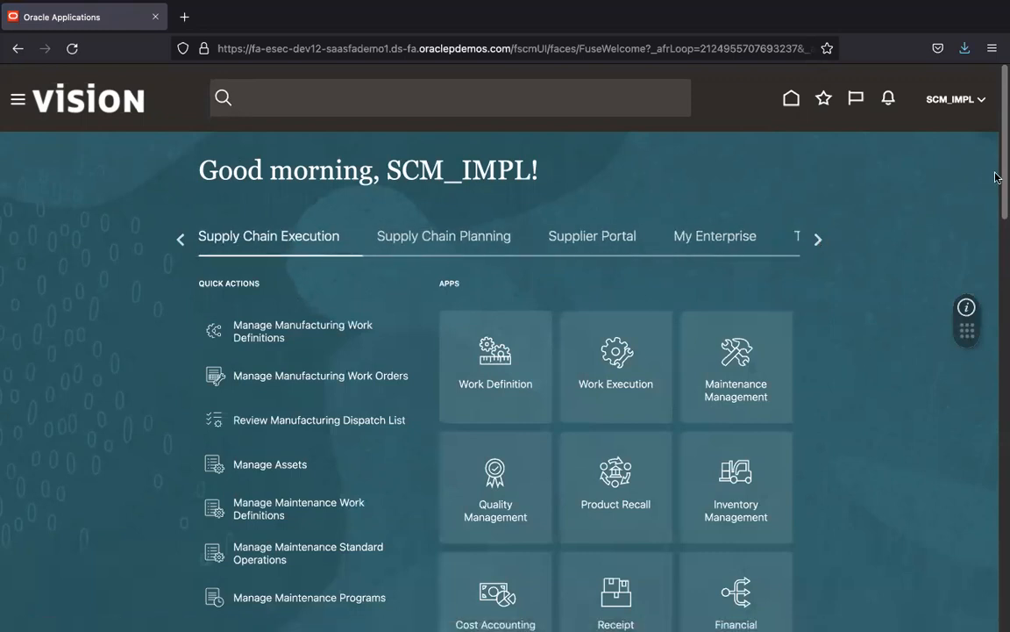
drag(1001, 175, 1001, 272)
click(685, 169)
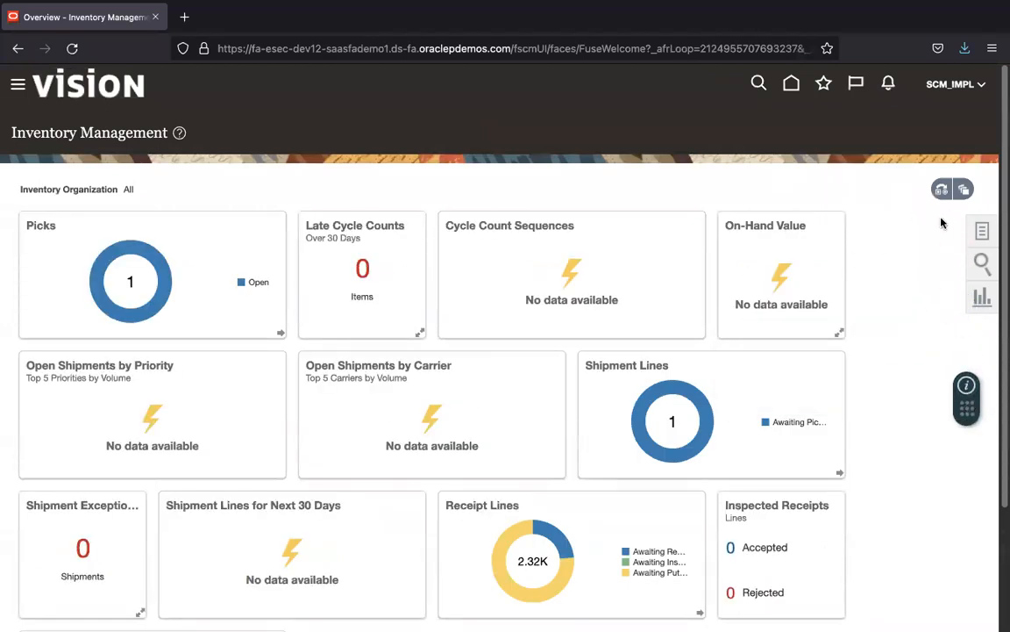
Step: Open the inventory Tasks panel, then advance the reference slides to Receive Expected Shipments
click(976, 231)
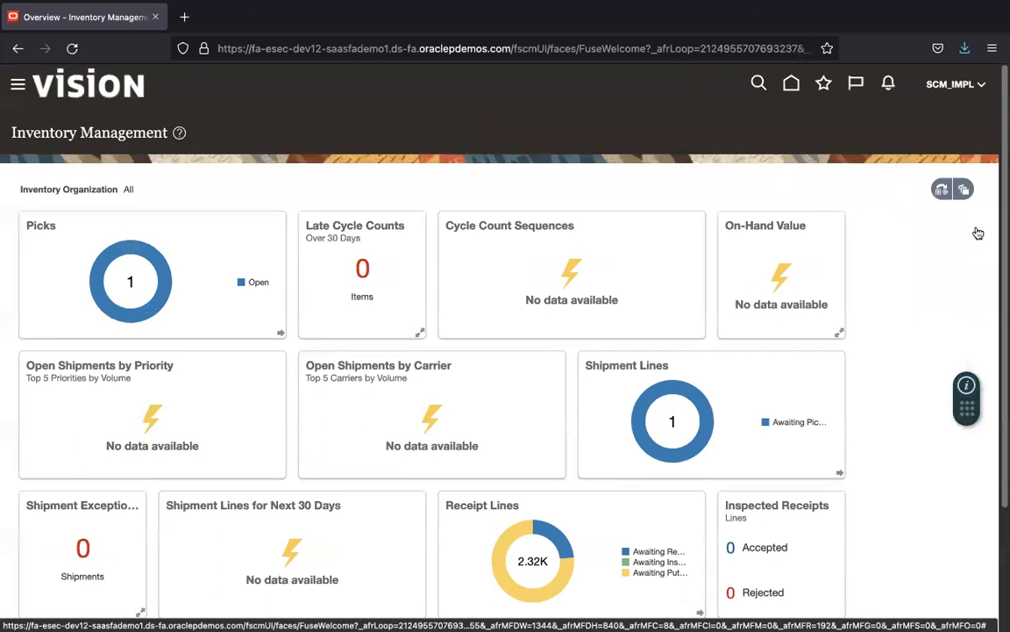
click(956, 119)
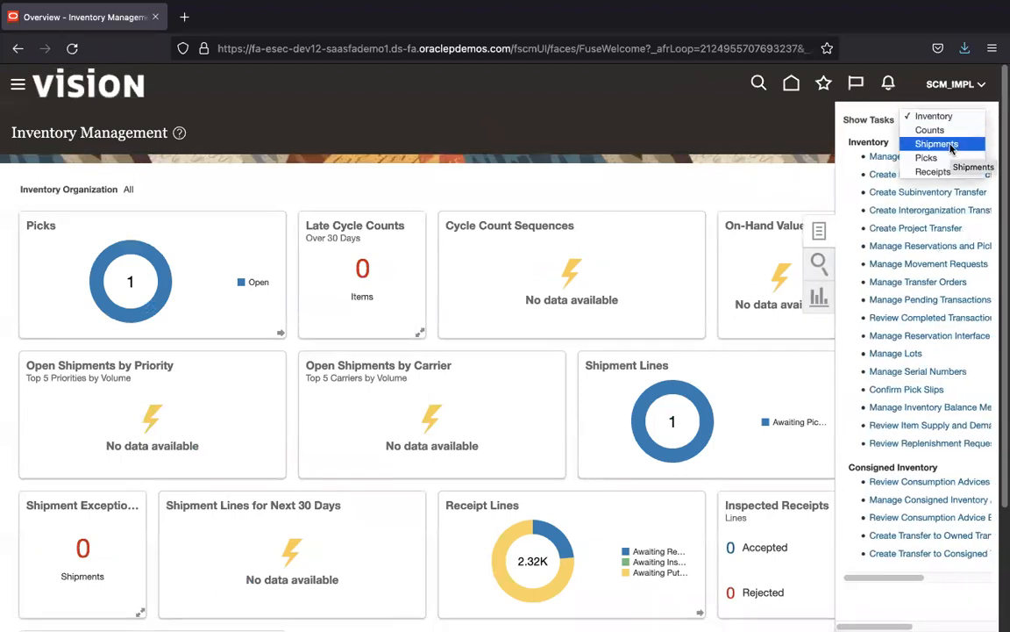
key(super+Tab)
key(super+Tab)
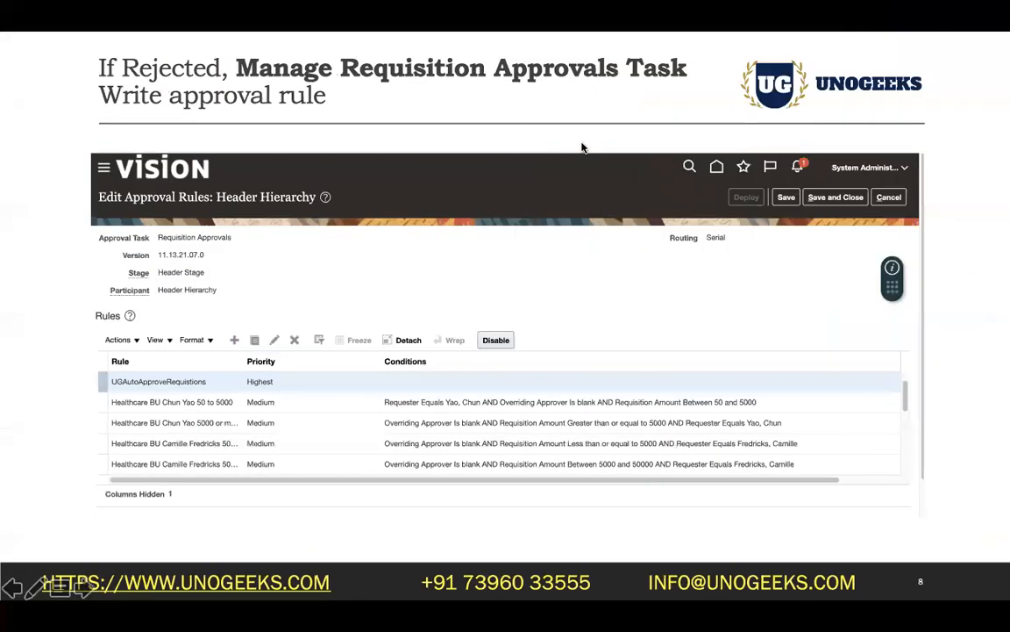
key(Right)
key(Right)
key(Right)
key(Right)
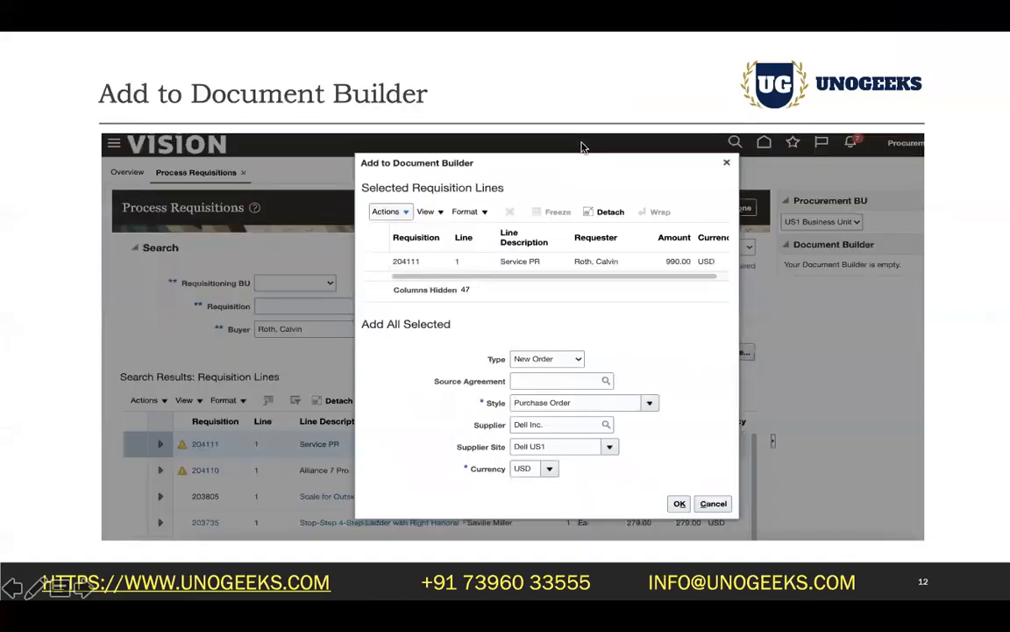
key(Right)
key(Right)
key(Right)
key(Right)
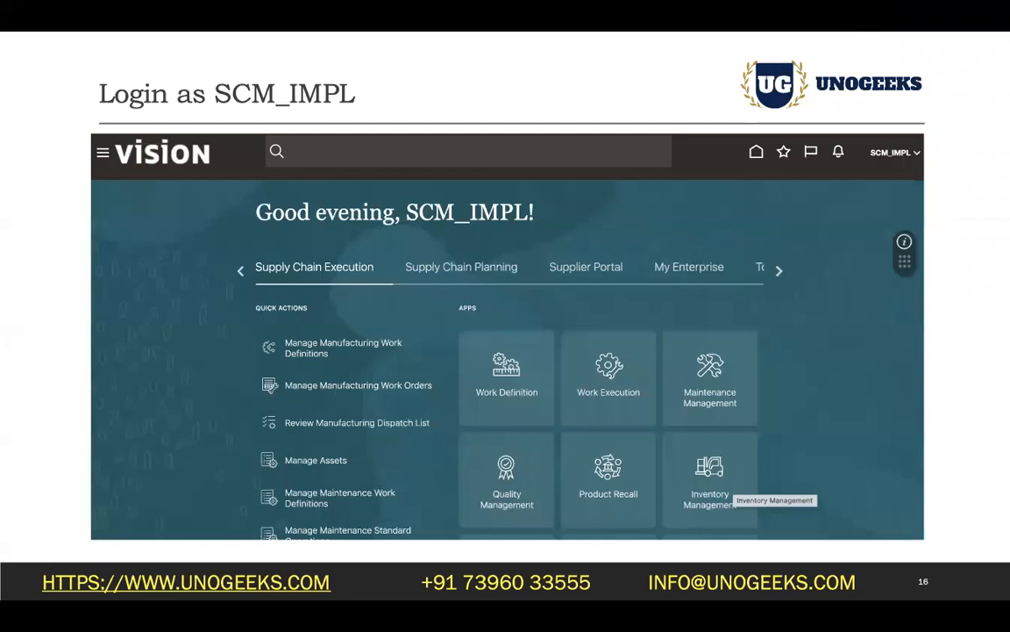
key(Right)
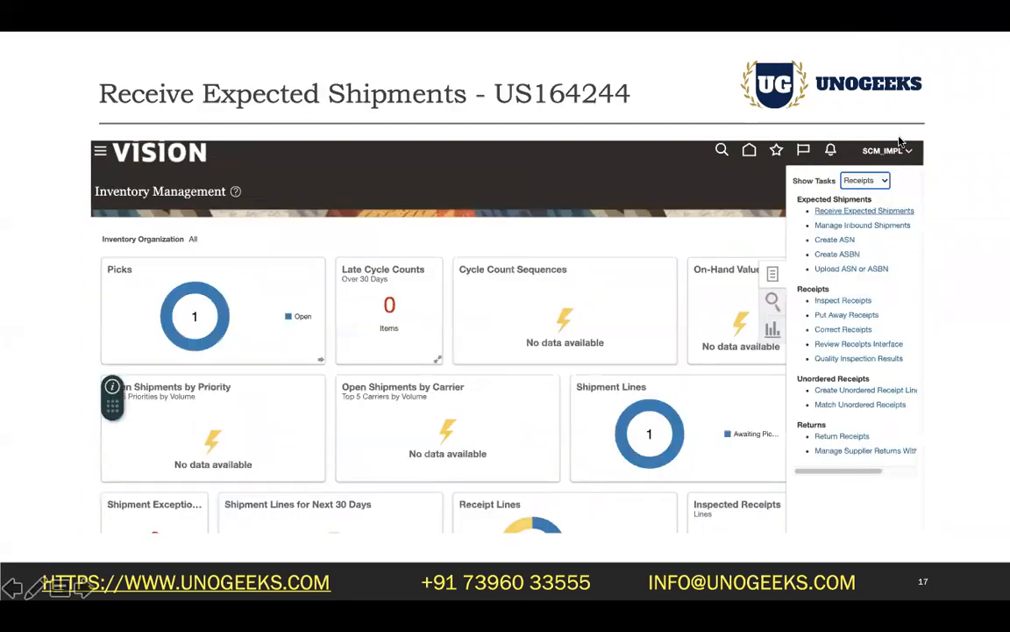
Step: Show the Receipts tasks and open Receive Expected Shipments
key(super+Tab)
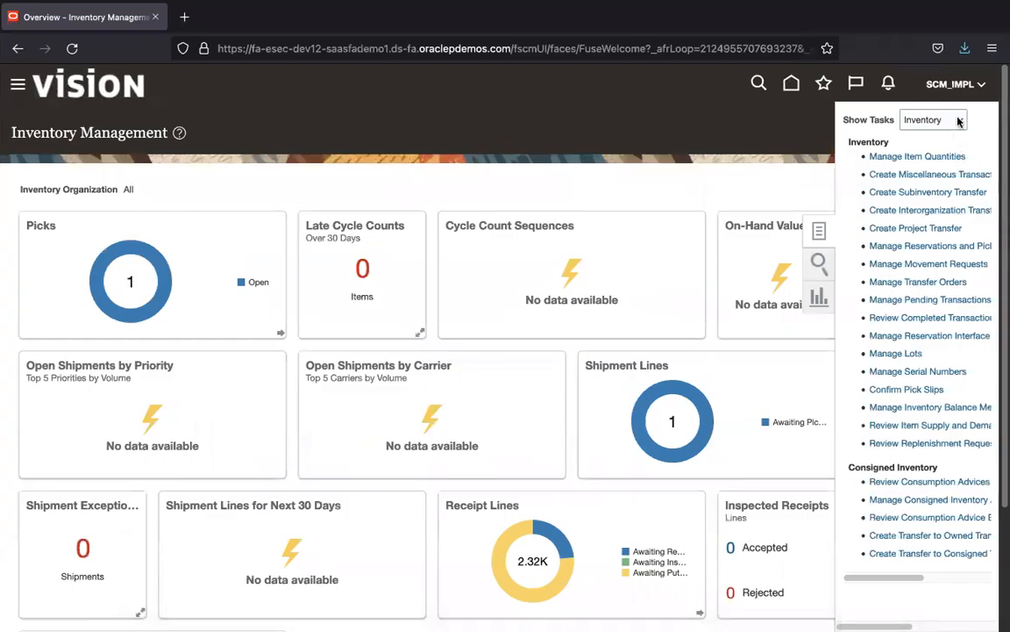
click(961, 121)
click(945, 173)
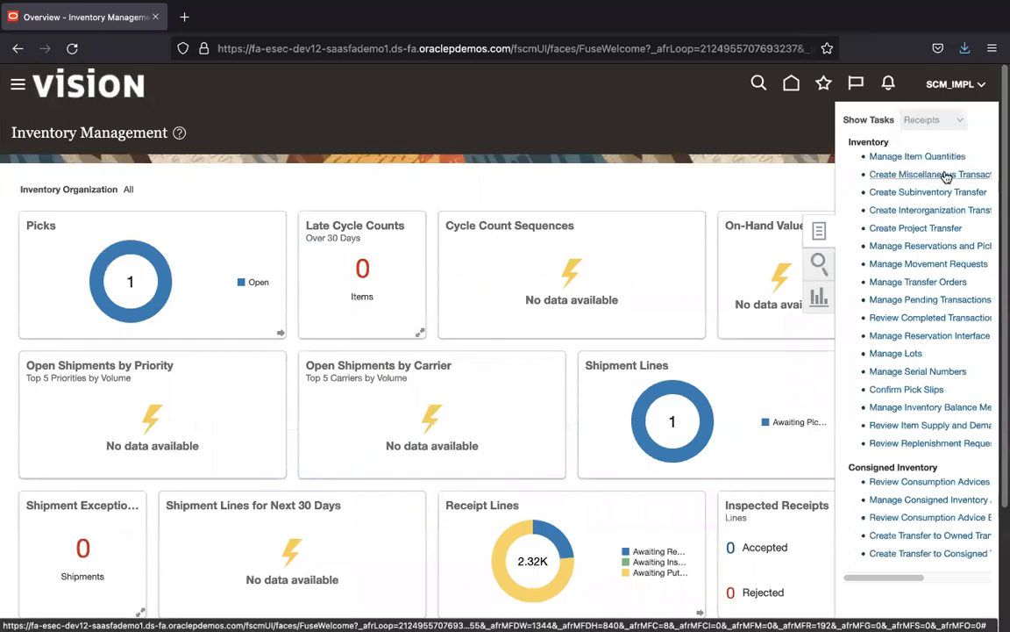
click(937, 157)
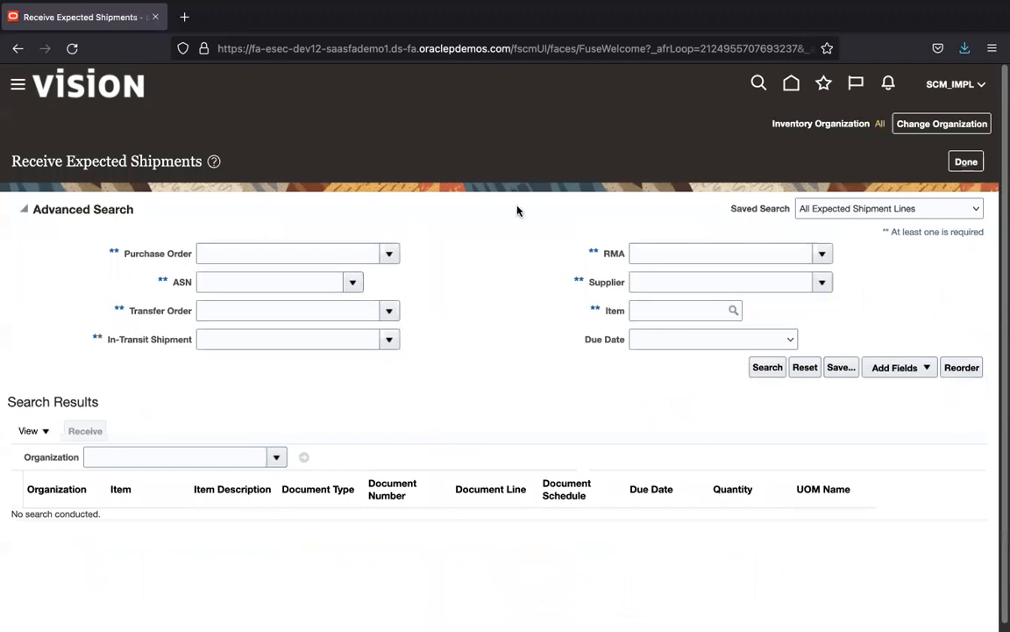
Step: Search expected shipments for PO US164247 and start receiving its UG2 Services PR line
click(302, 254)
key(super+Tab)
key(super+Tab)
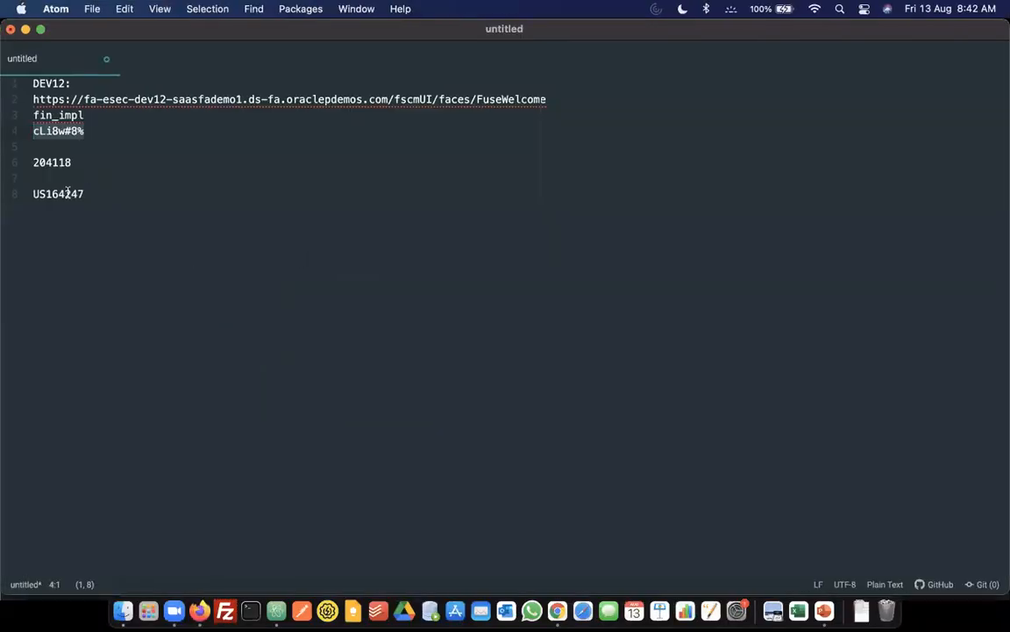
double_click(68, 193)
key(super+c)
key(super+Tab)
key(super+v)
click(768, 369)
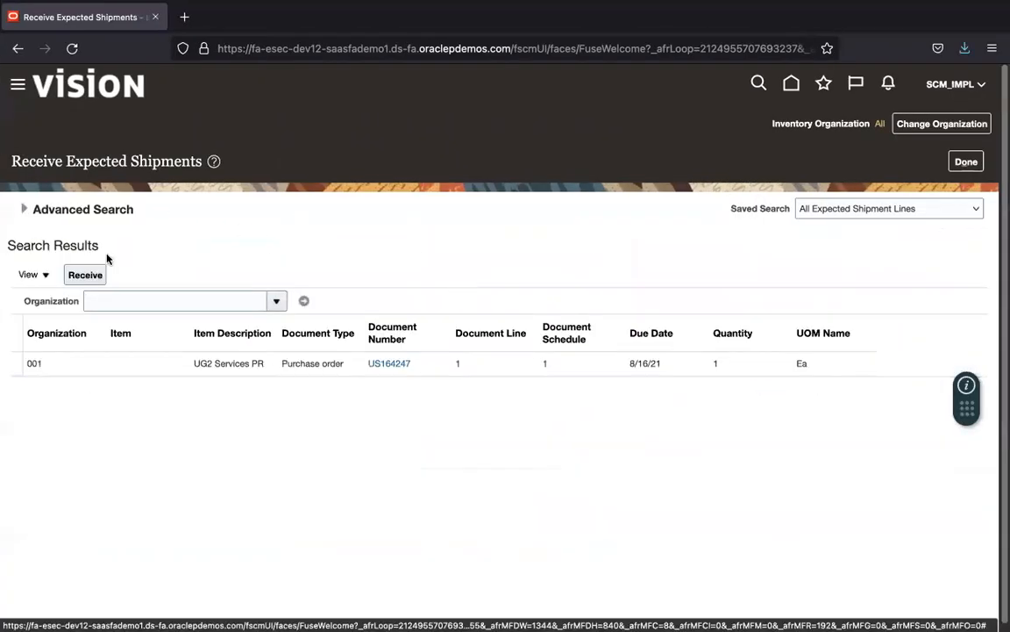
click(167, 359)
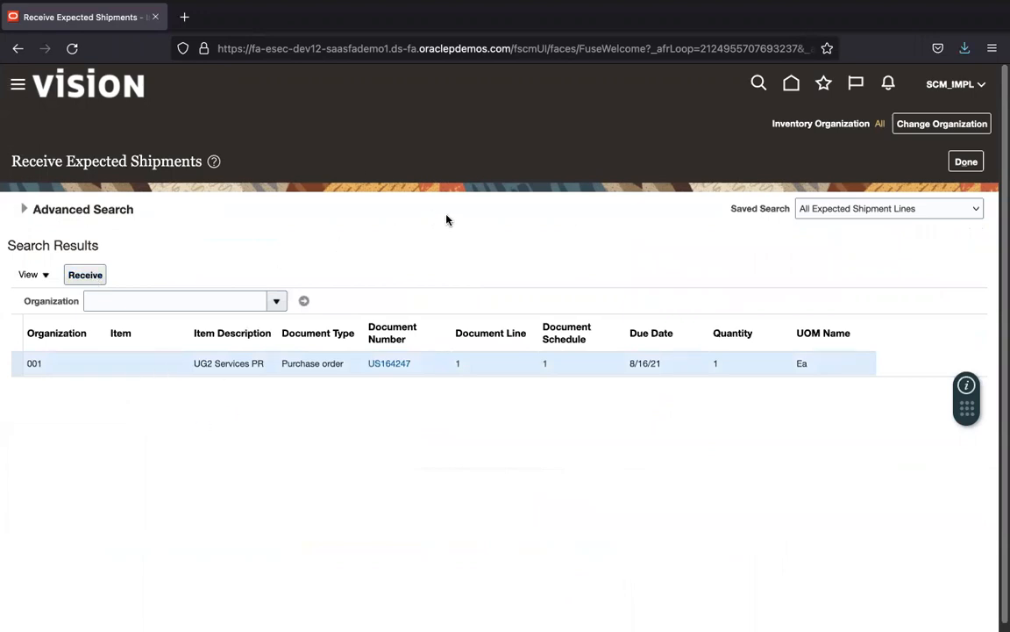
click(101, 274)
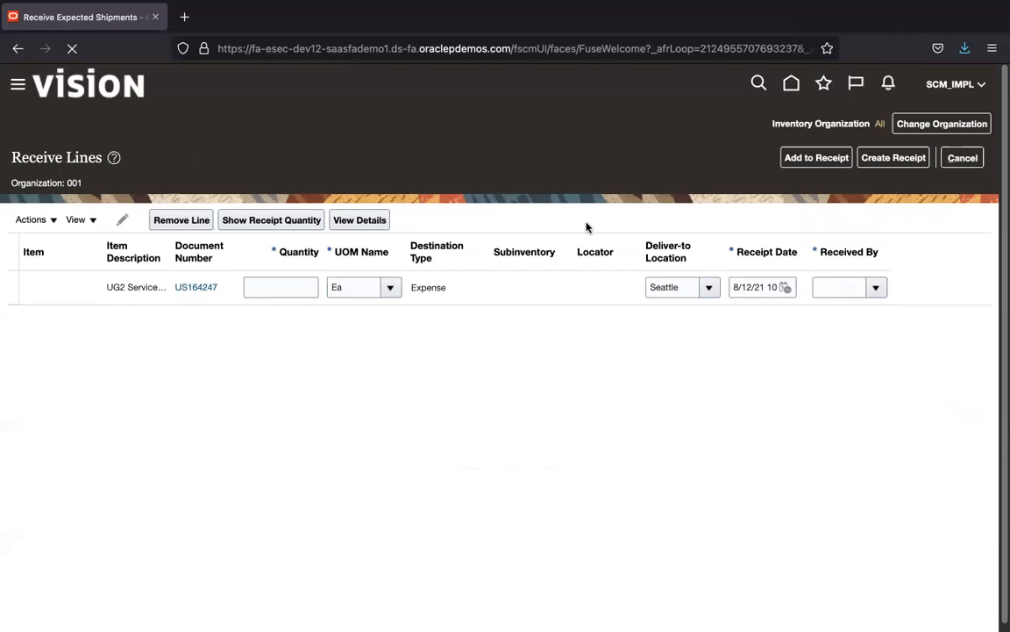
Step: Leave quantity 1 Ea on the US164247 line and open the Received By choices
click(284, 288)
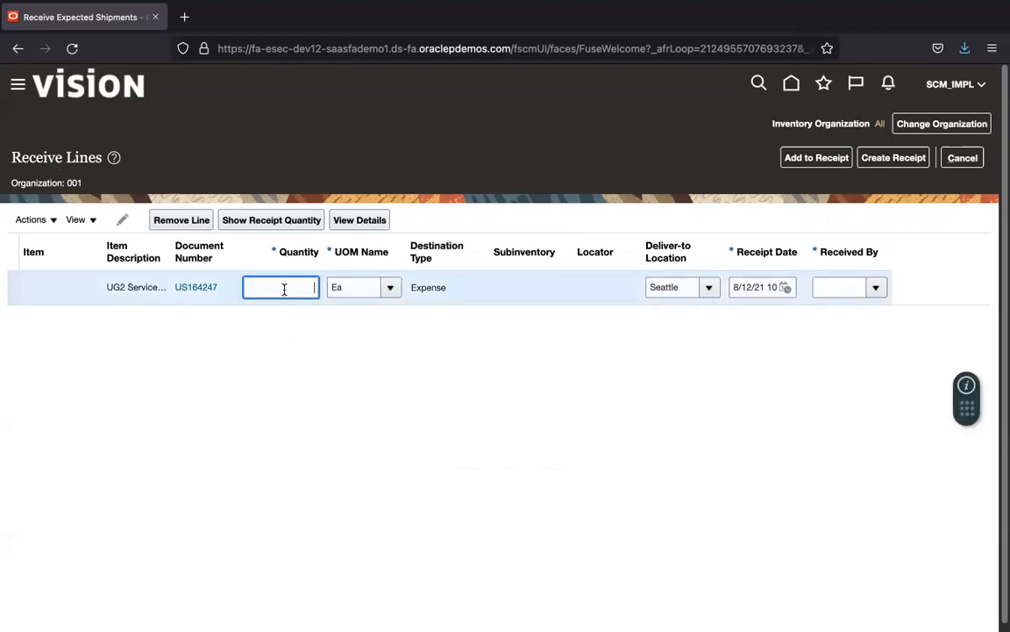
key(Tab)
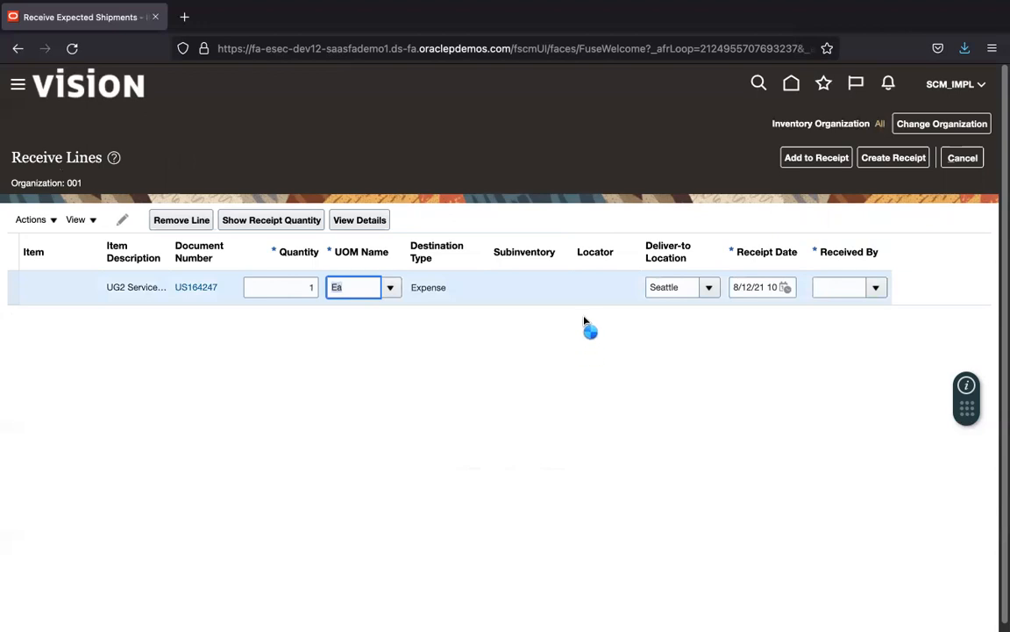
click(875, 289)
click(877, 290)
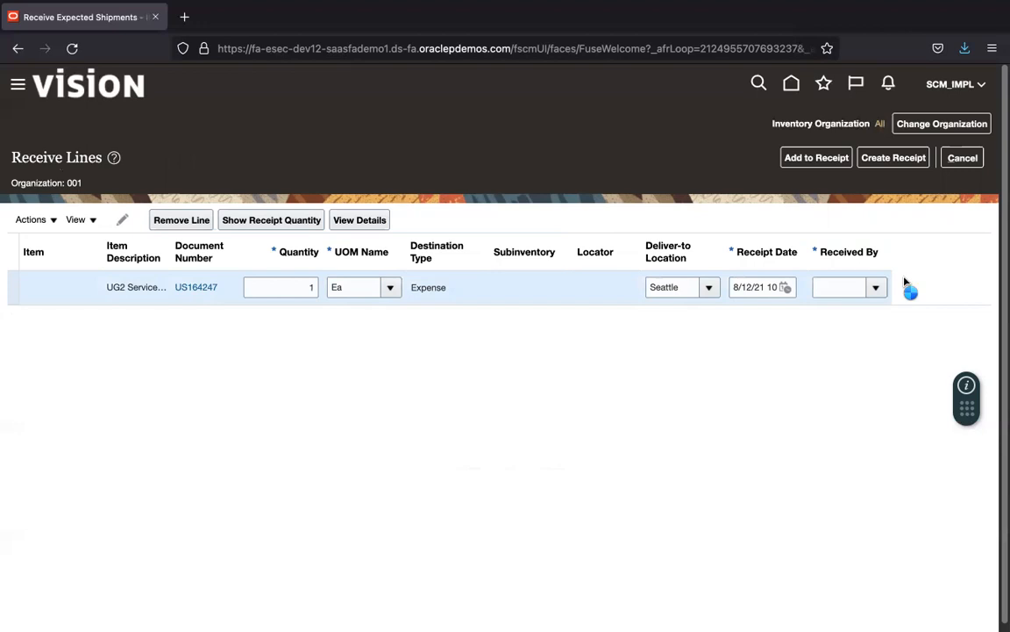
click(878, 290)
click(876, 290)
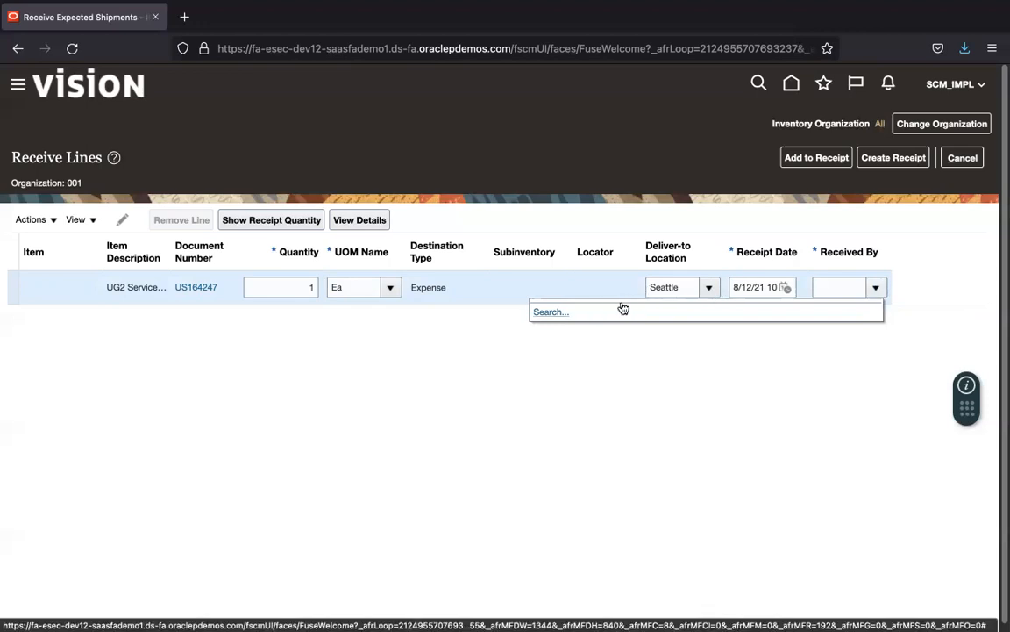
Step: Find the receiver by surname, set the Payables Specialist as Received By, then go to Add to Receipt
click(559, 314)
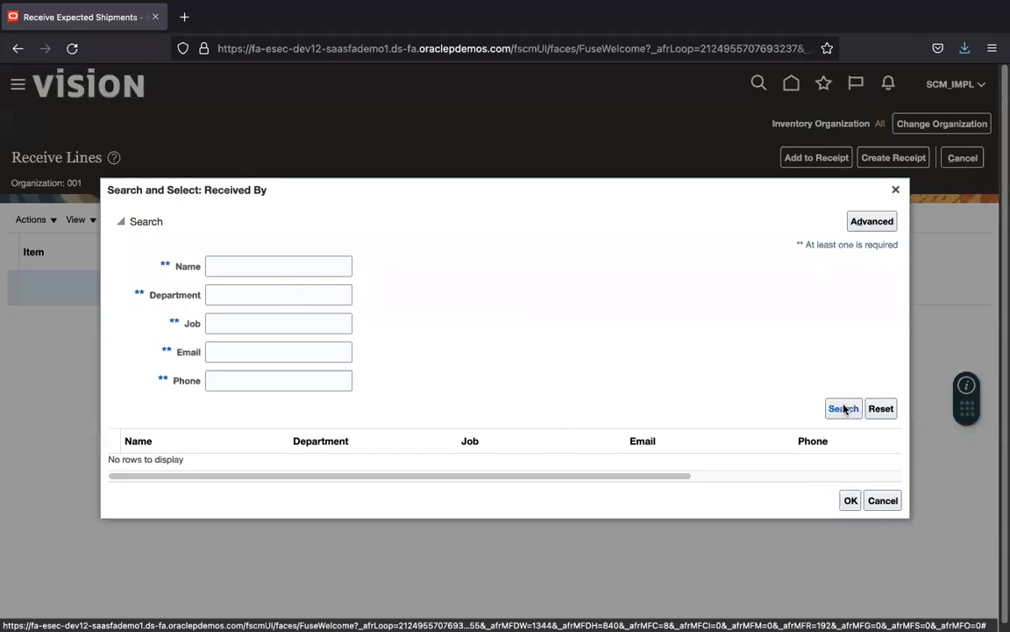
click(288, 264)
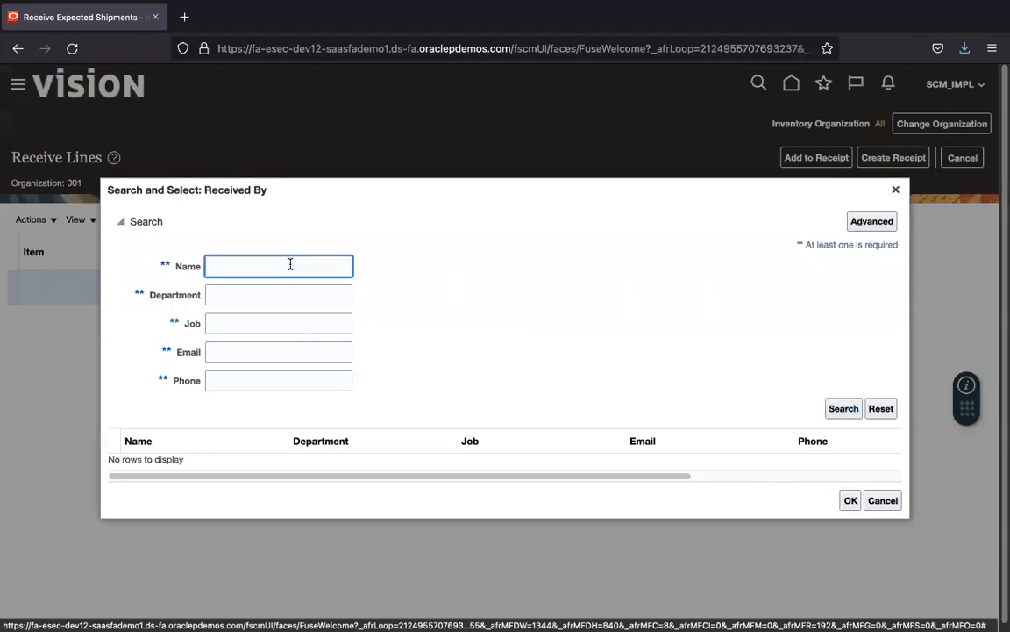
text(Jo)
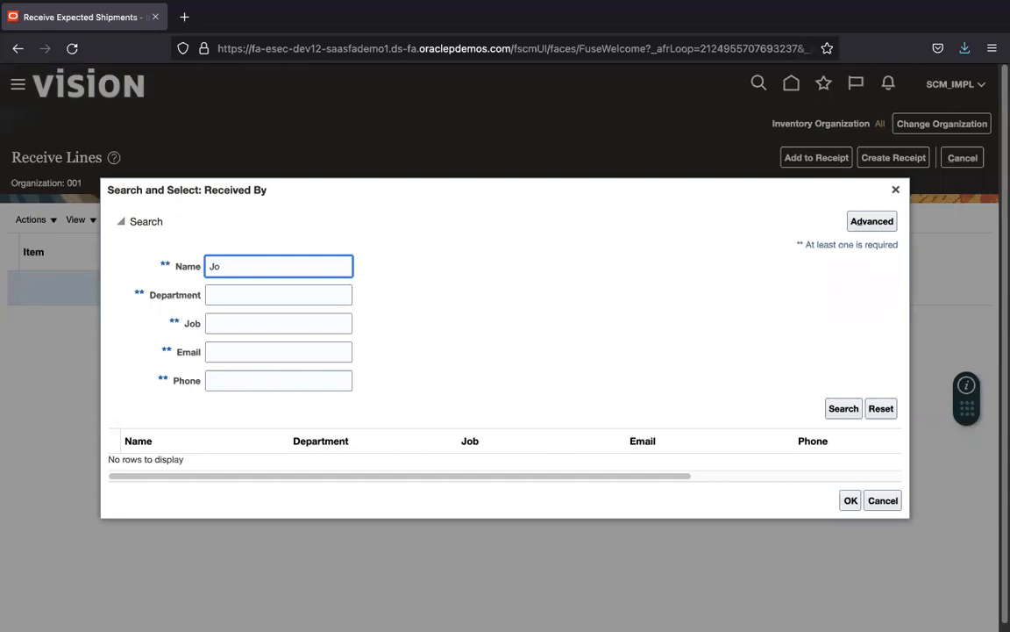
key(super+Tab)
key(super+Tab)
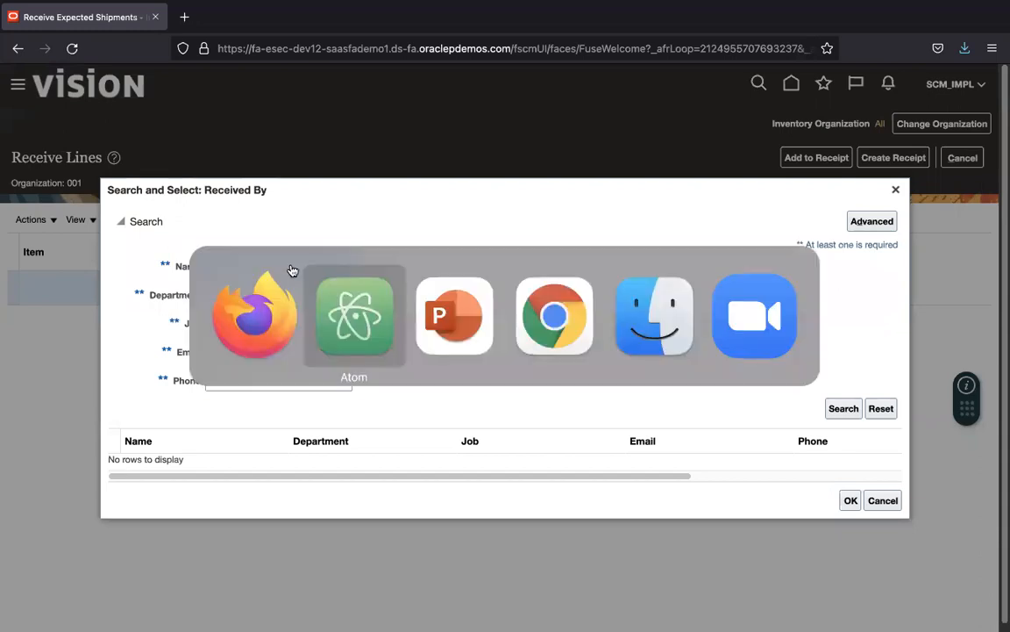
key(Right)
key(Right)
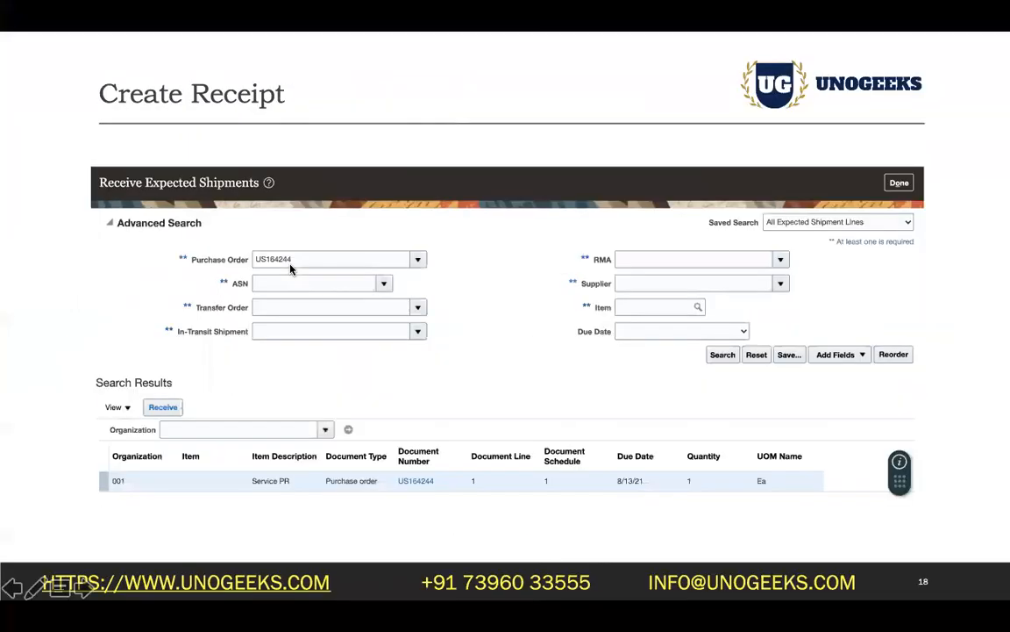
key(super+Tab)
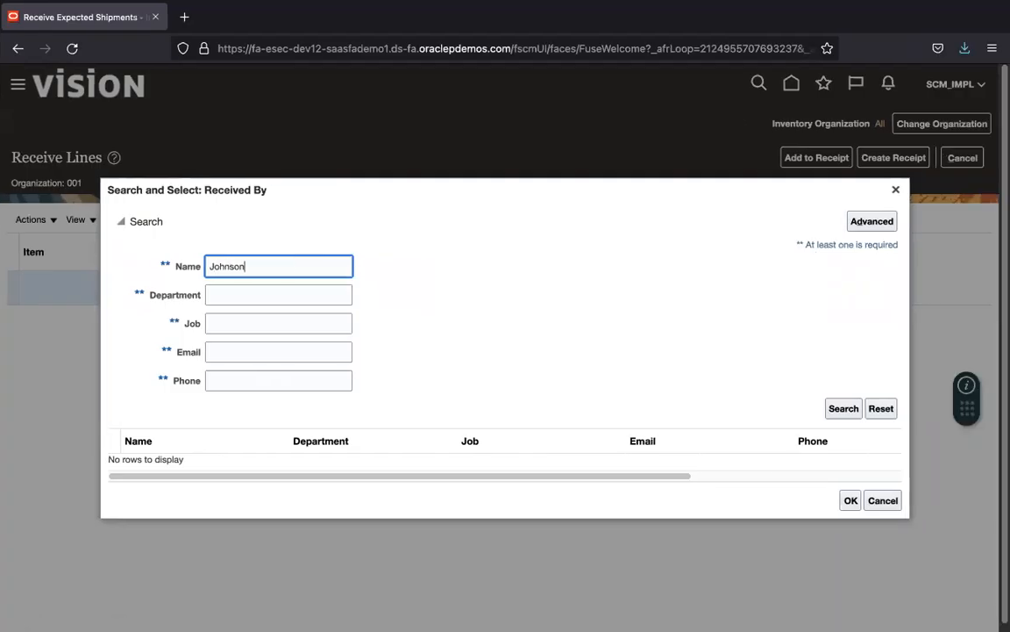
key(Return)
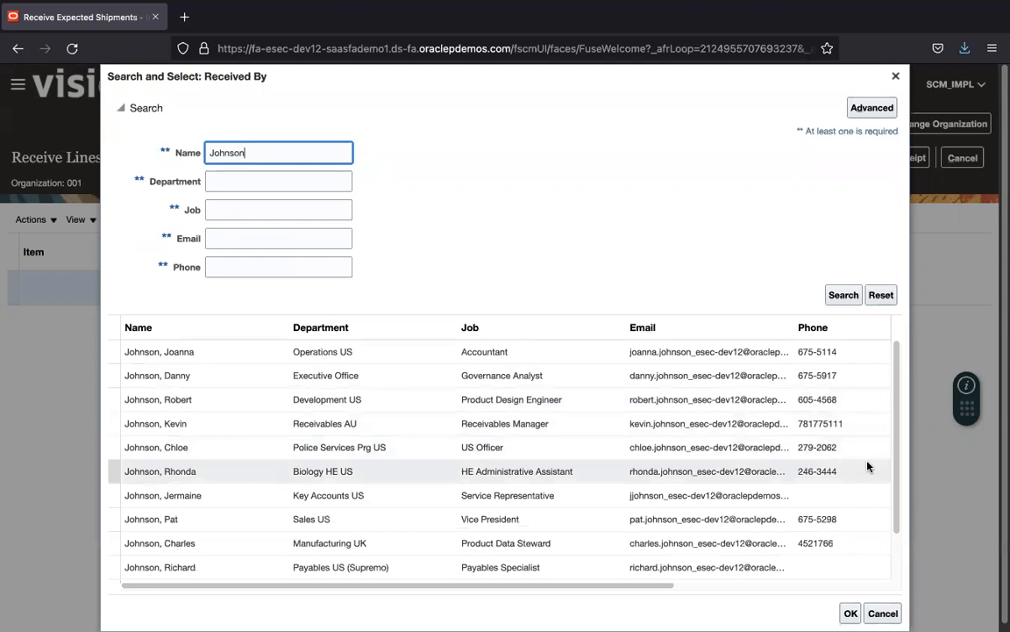
click(392, 573)
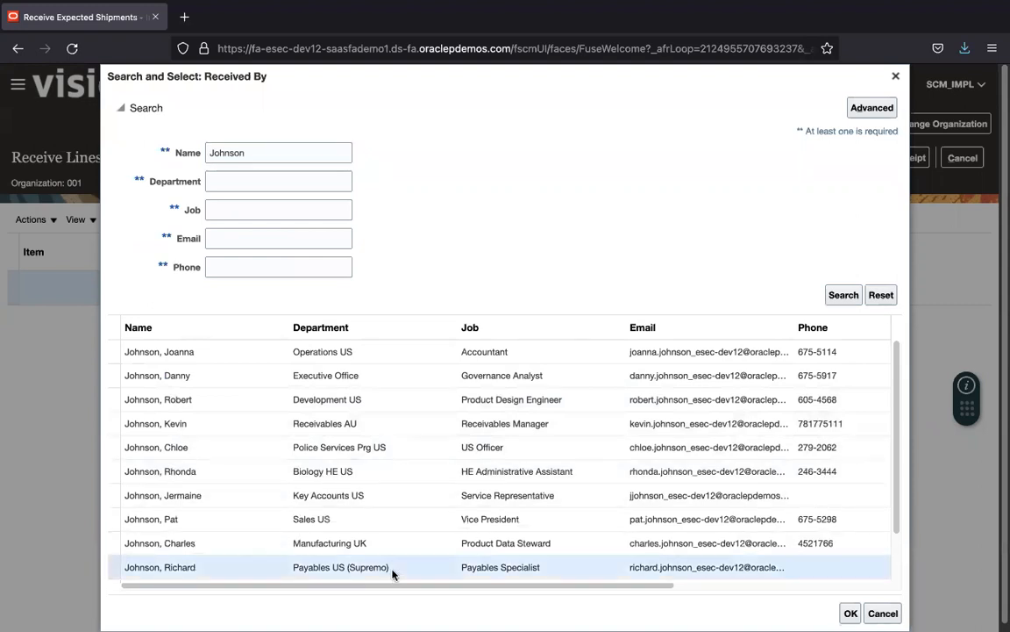
click(851, 613)
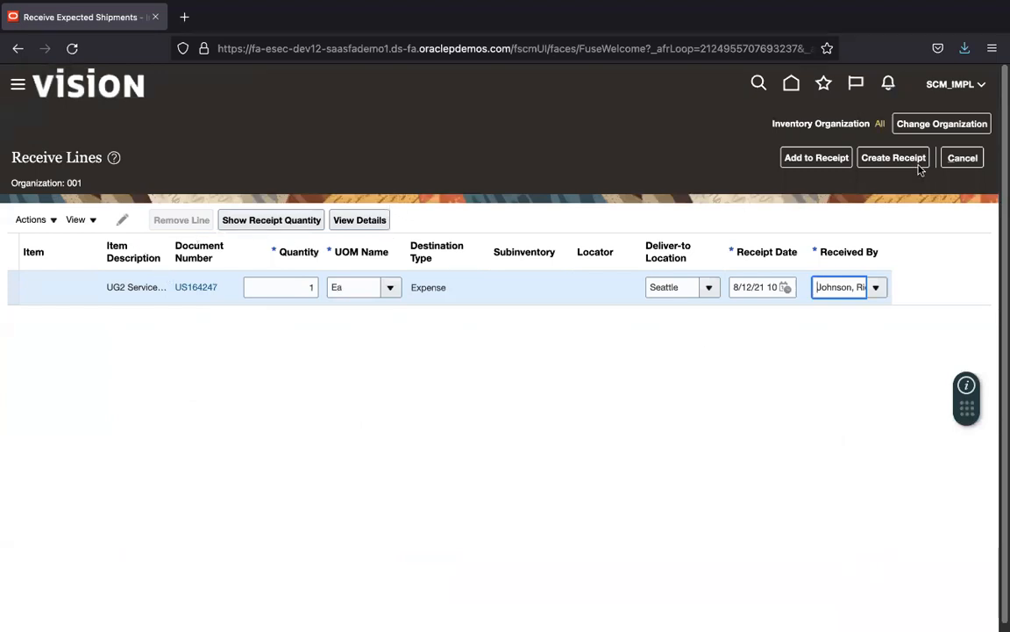
click(815, 162)
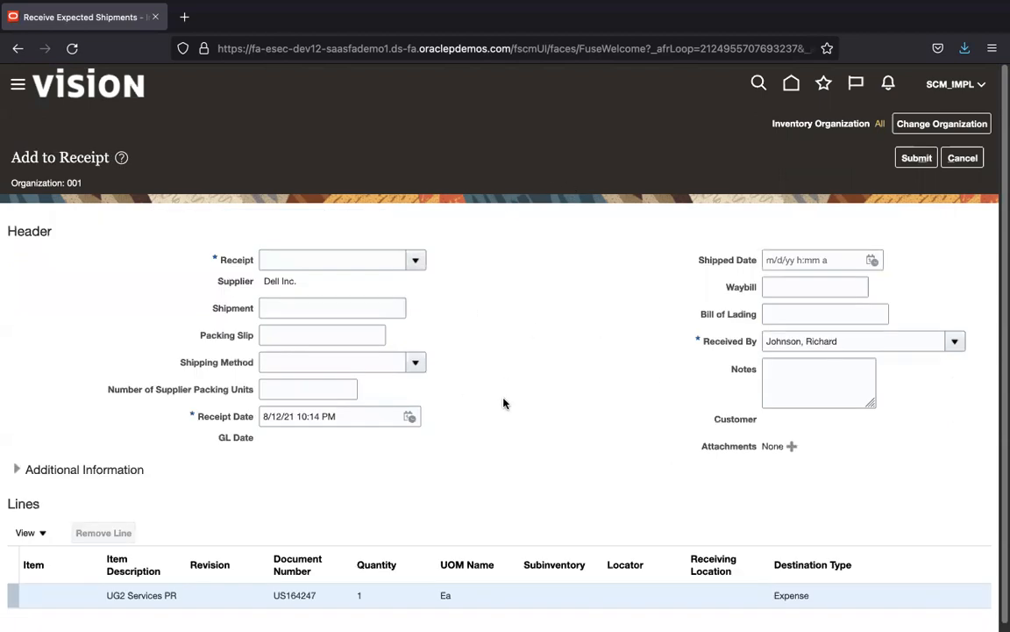
Step: Cancel Add to Receipt, then create and submit a new one-line receipt, numbered 51865
click(975, 160)
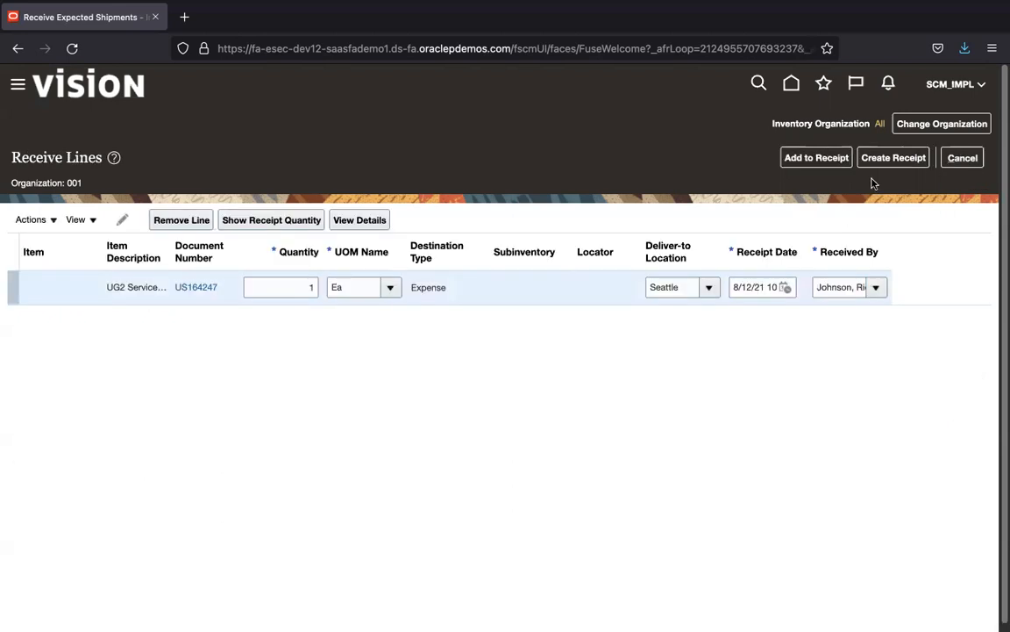
click(887, 159)
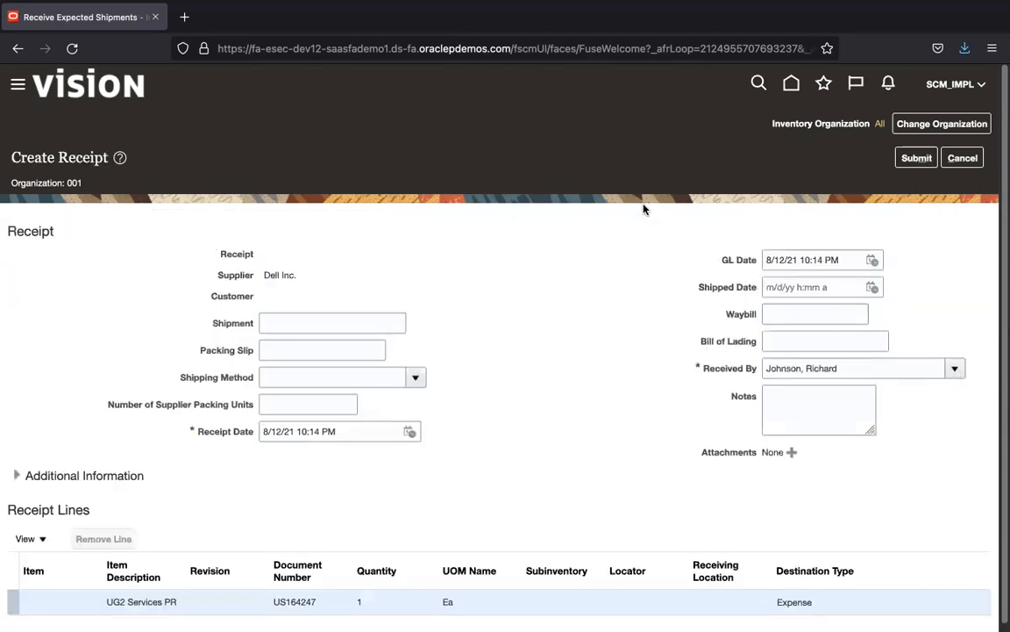
scroll(1001, 235, down, 1)
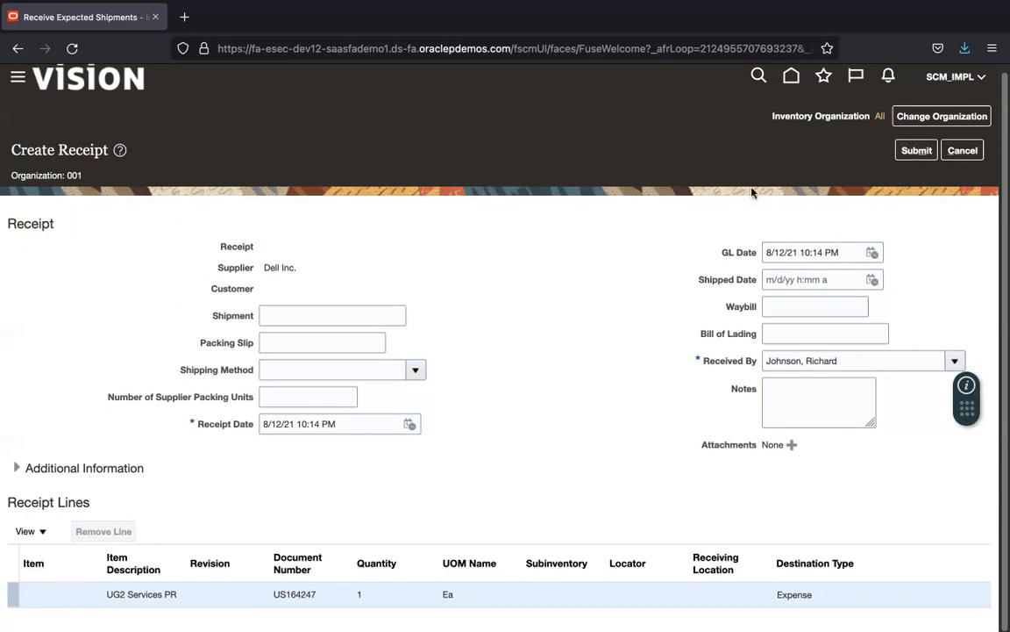
click(917, 151)
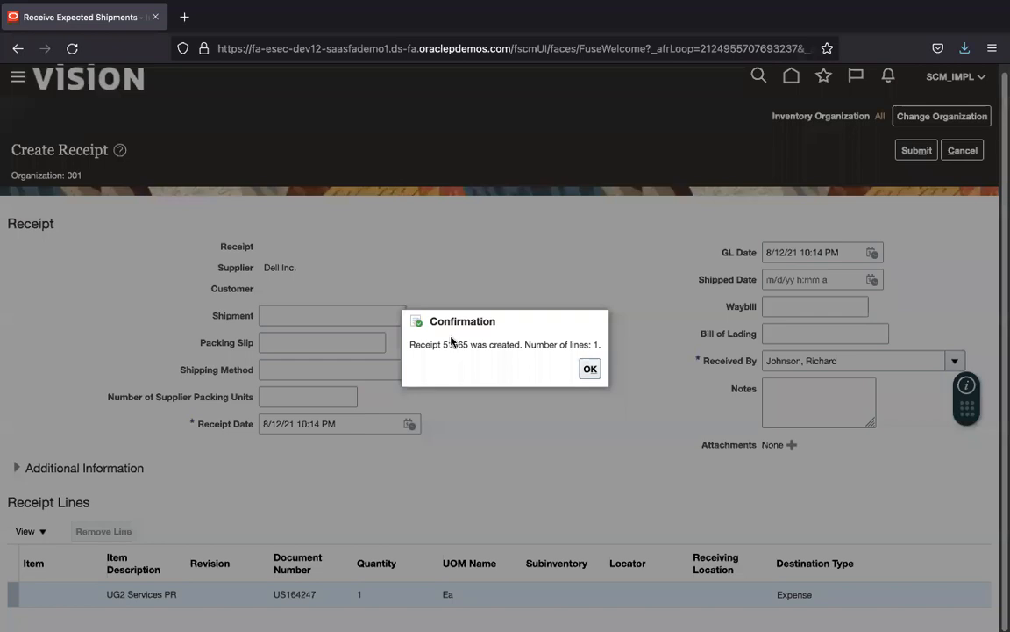
click(591, 369)
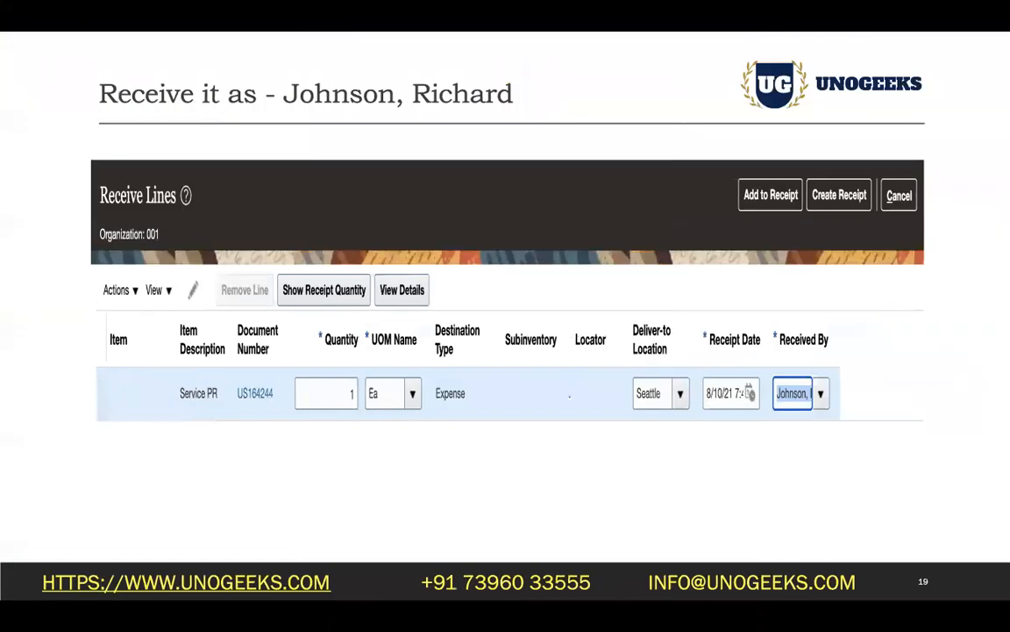
key(super+Tab)
Step: Record receipt number 51865 in the notes and close Receive Expected Shipments with Done
click(314, 388)
key(Return)
key(Return)
text(51865)
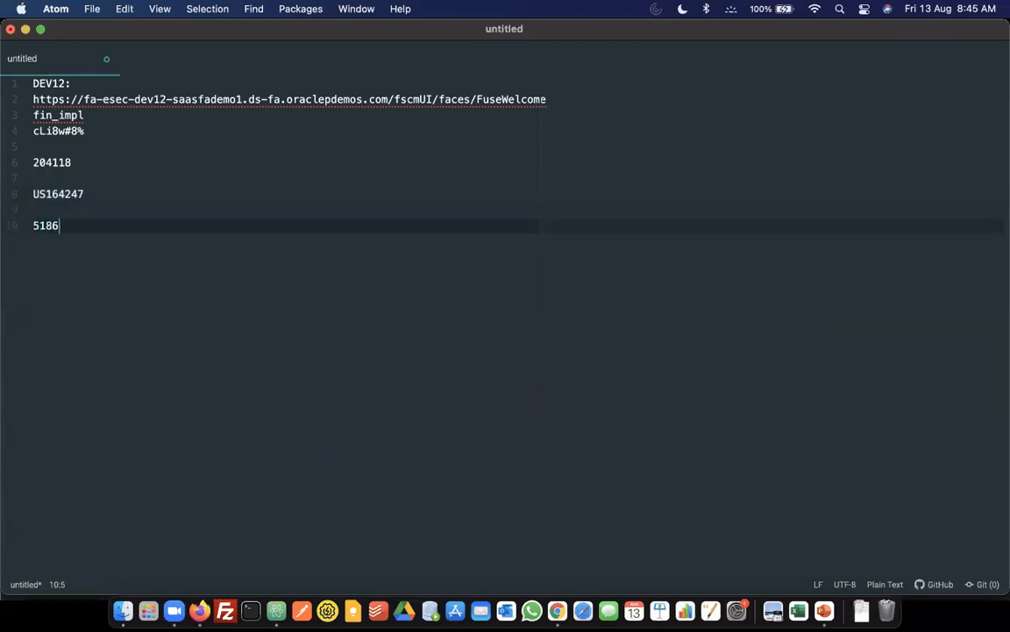
key(Return)
key(Return)
key(super+Tab)
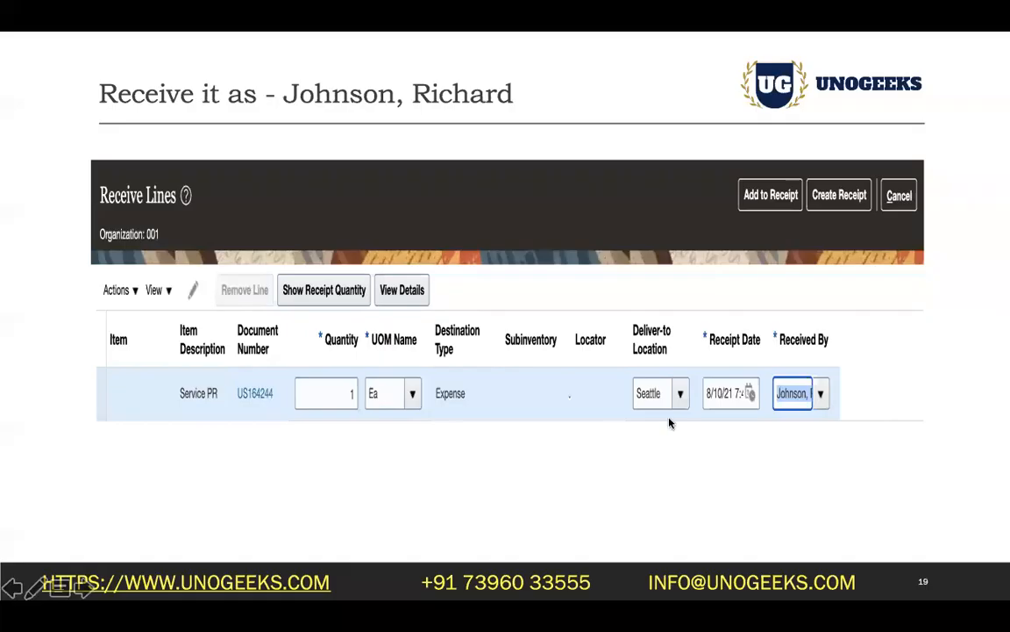
key(super+Tab)
key(super+Tab)
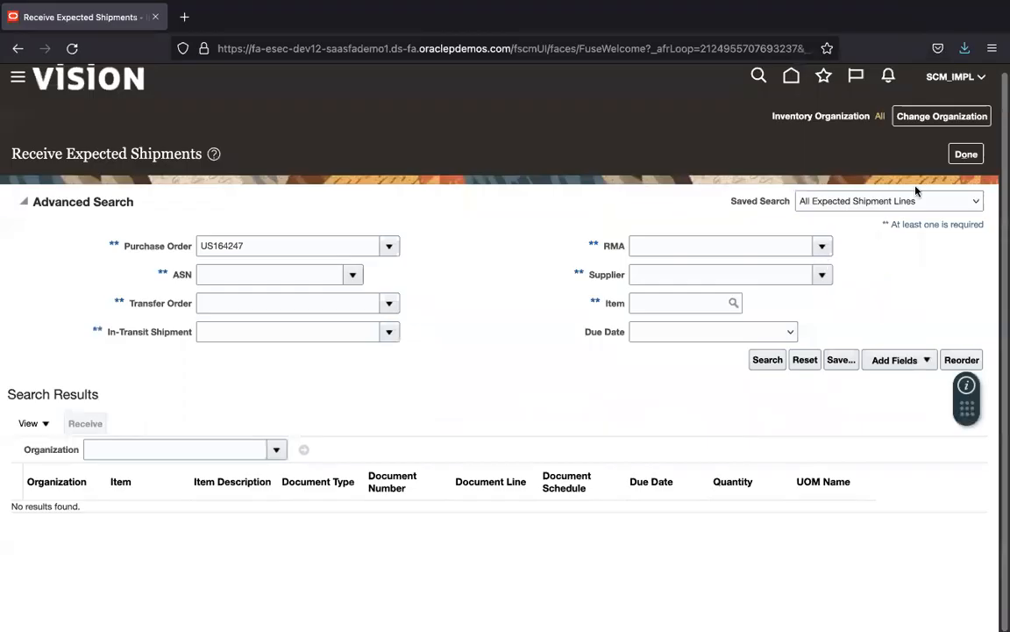
click(966, 155)
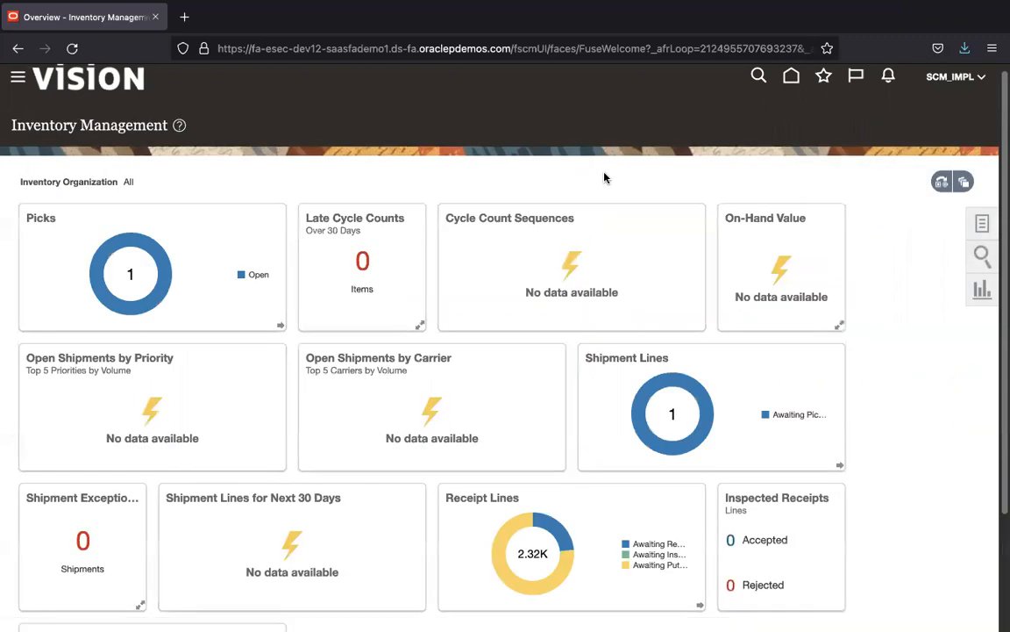
Step: Advance the slides to the login instructions, then open the user account menu
key(super+Tab)
key(Right)
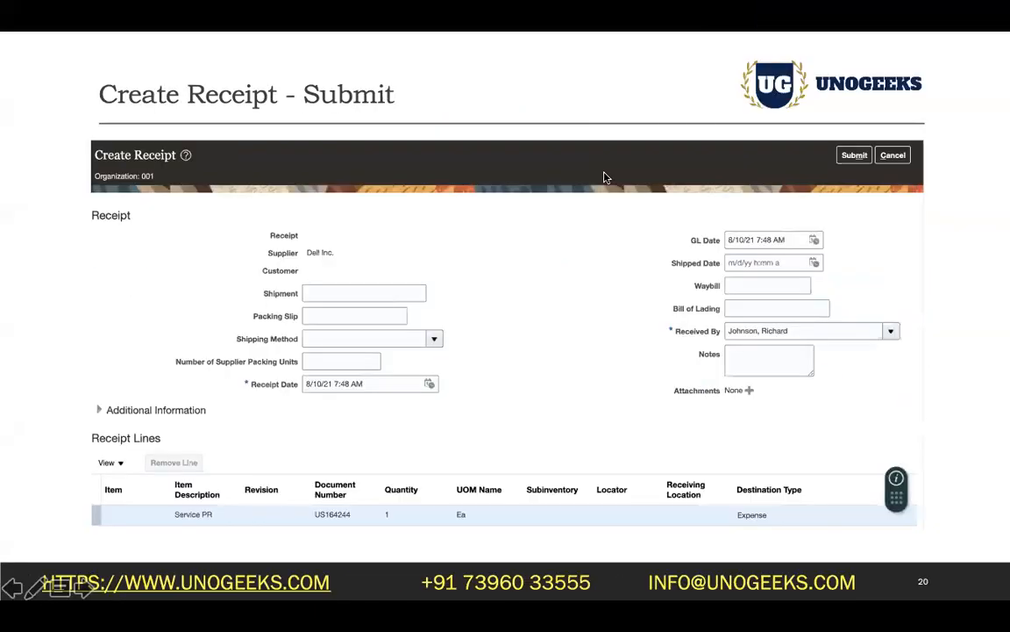
key(Right)
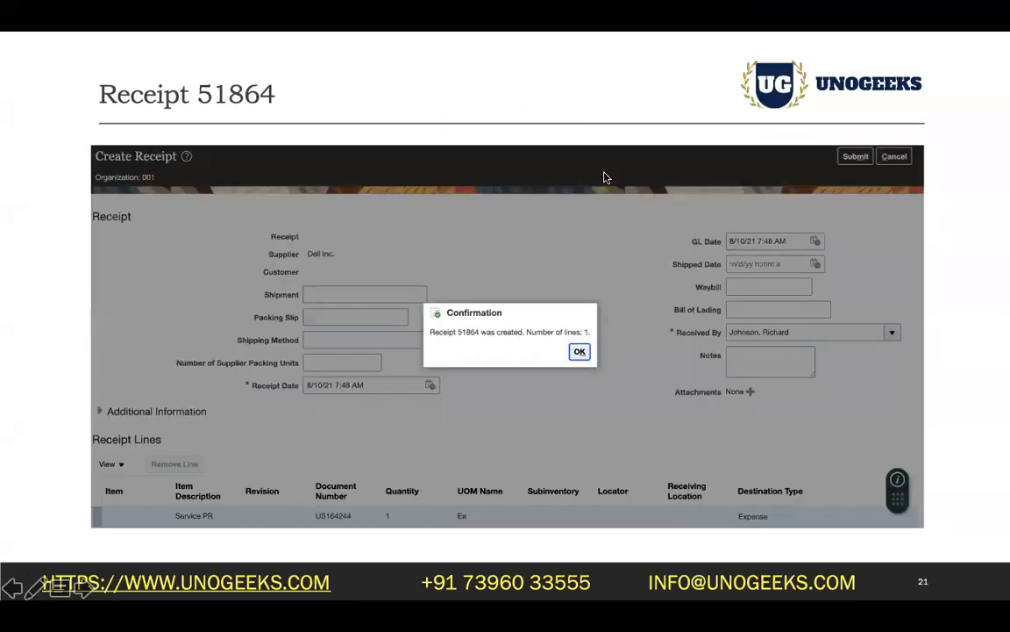
key(Right)
key(super+Tab)
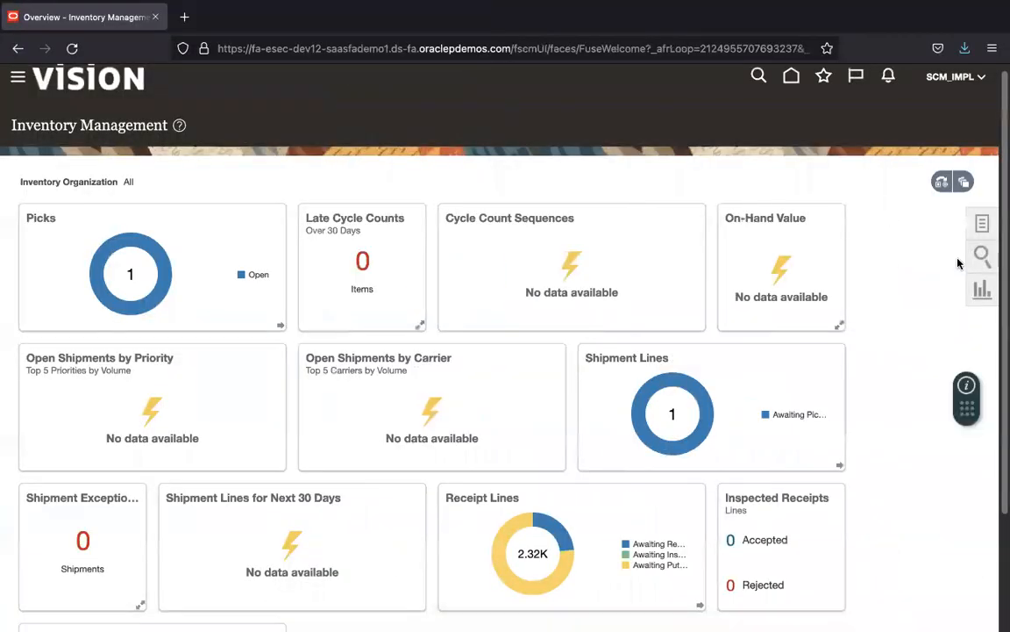
click(986, 80)
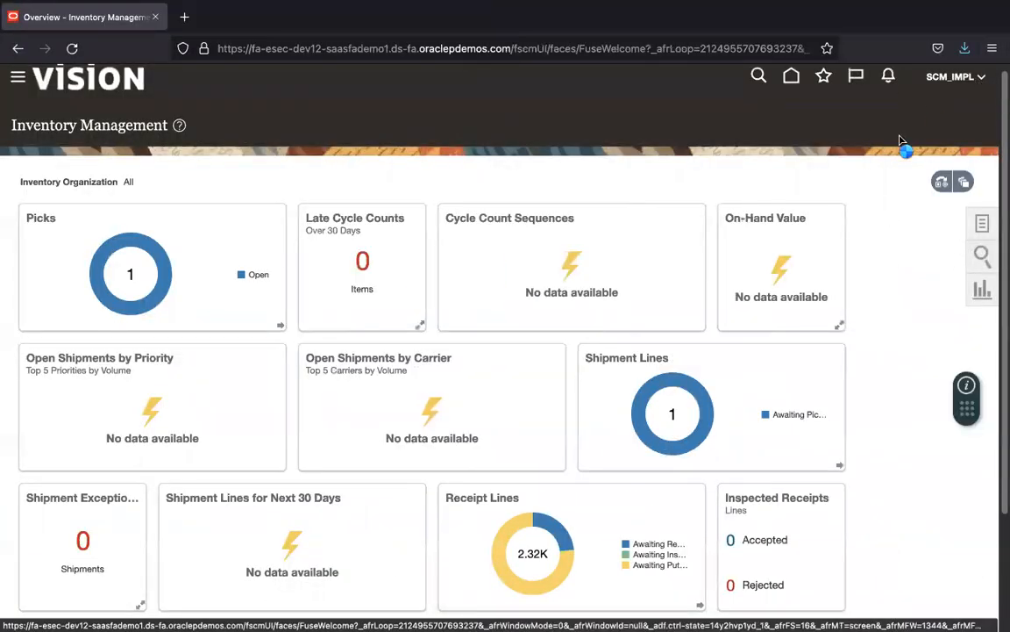
Step: Sign out and begin signing in with the saved finance implementer user ID
click(941, 108)
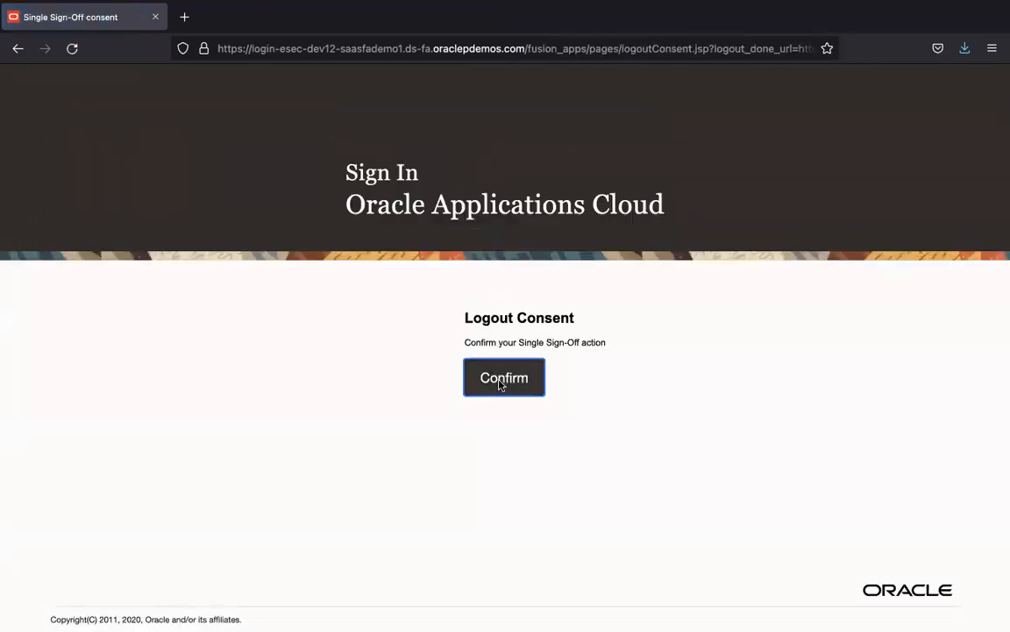
click(503, 389)
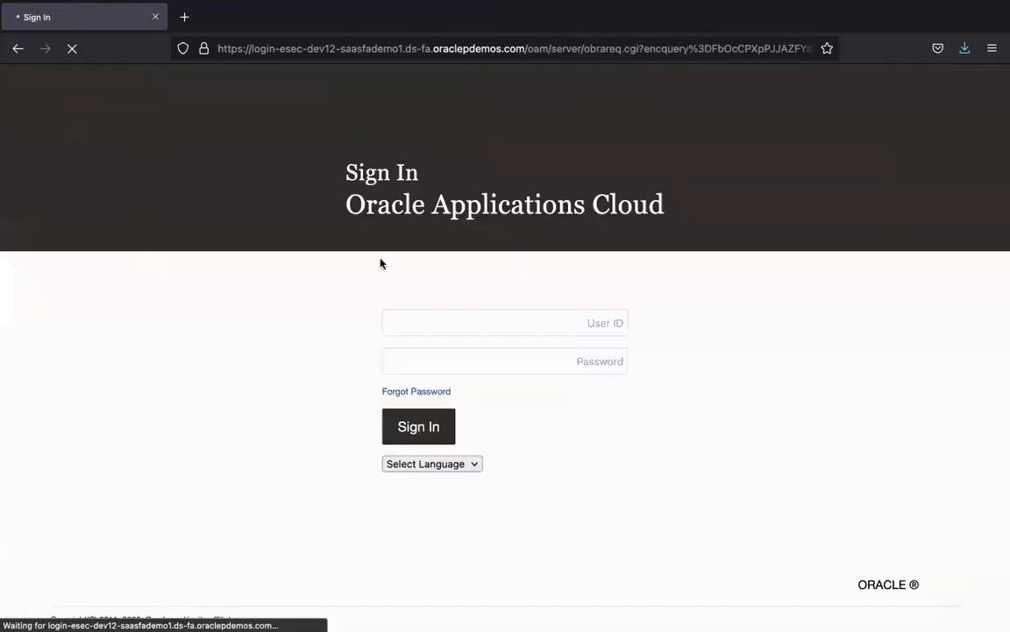
click(591, 323)
text(fin)
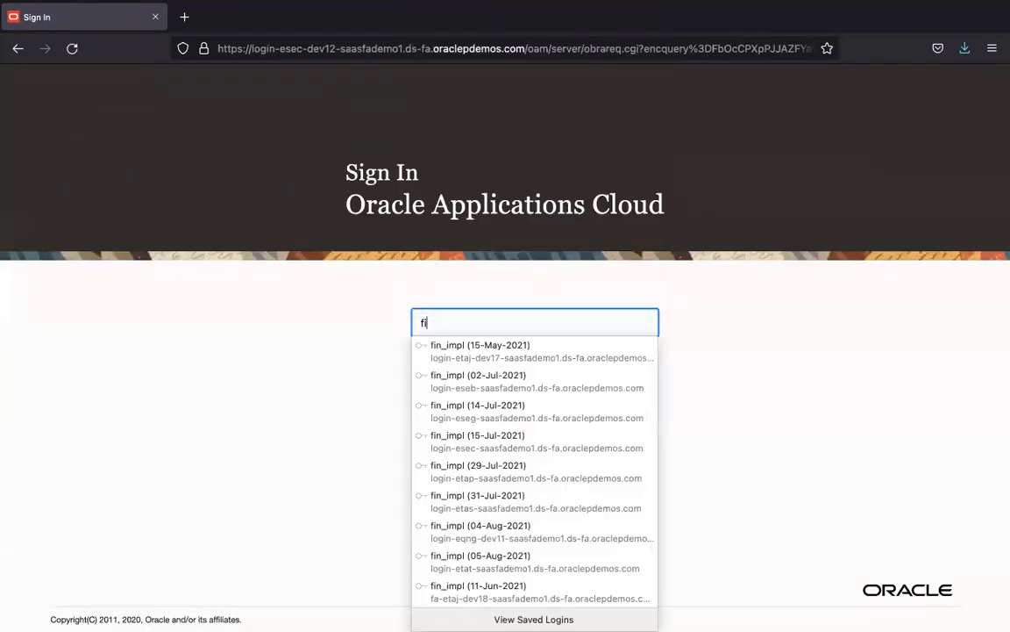
click(526, 347)
Step: Paste the stored account password from the notes, sign in, and save the login
key(super+Tab)
key(super+Tab)
click(88, 138)
shift+click(32, 130)
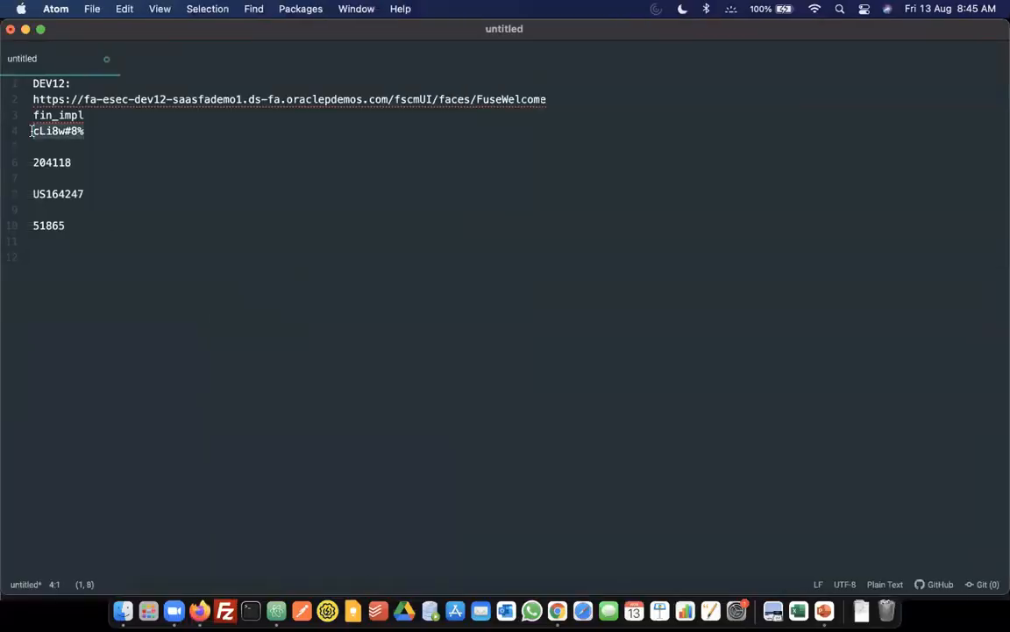
key(super+c)
key(super+Tab)
double_click(602, 365)
key(super+v)
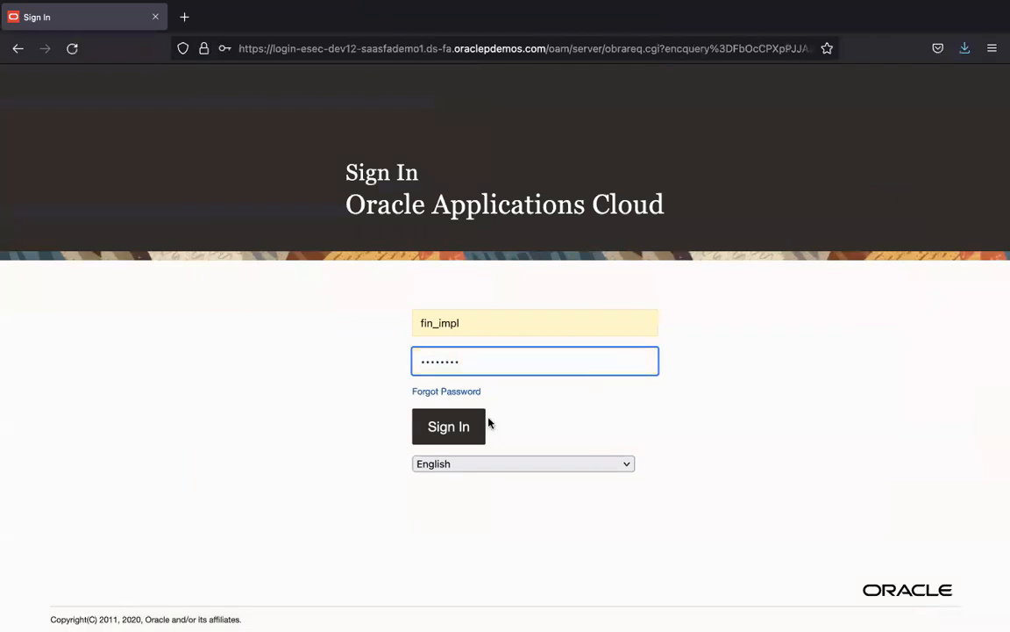
click(468, 435)
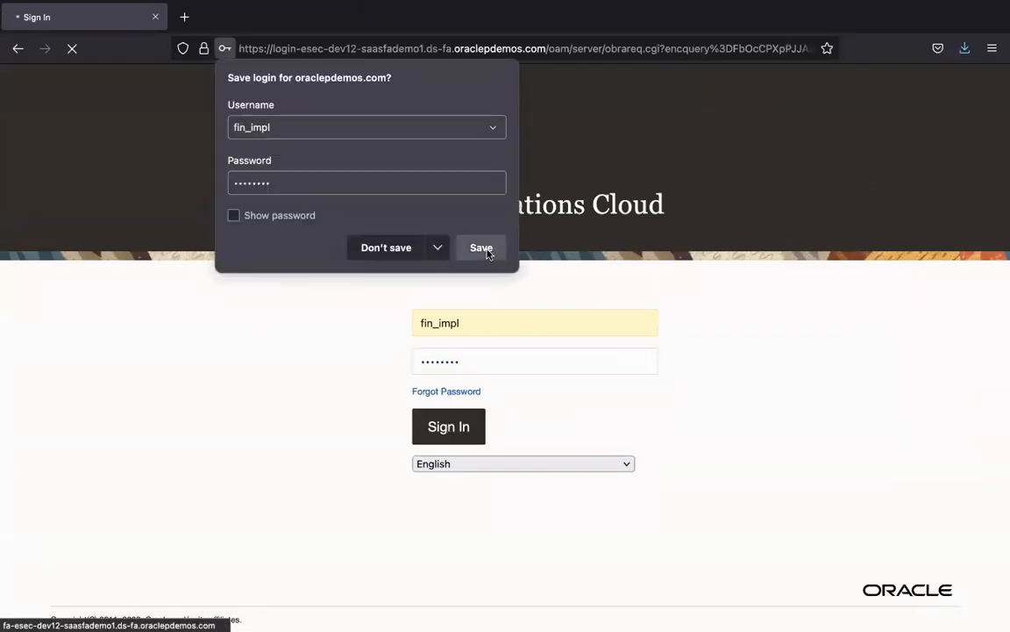
click(474, 246)
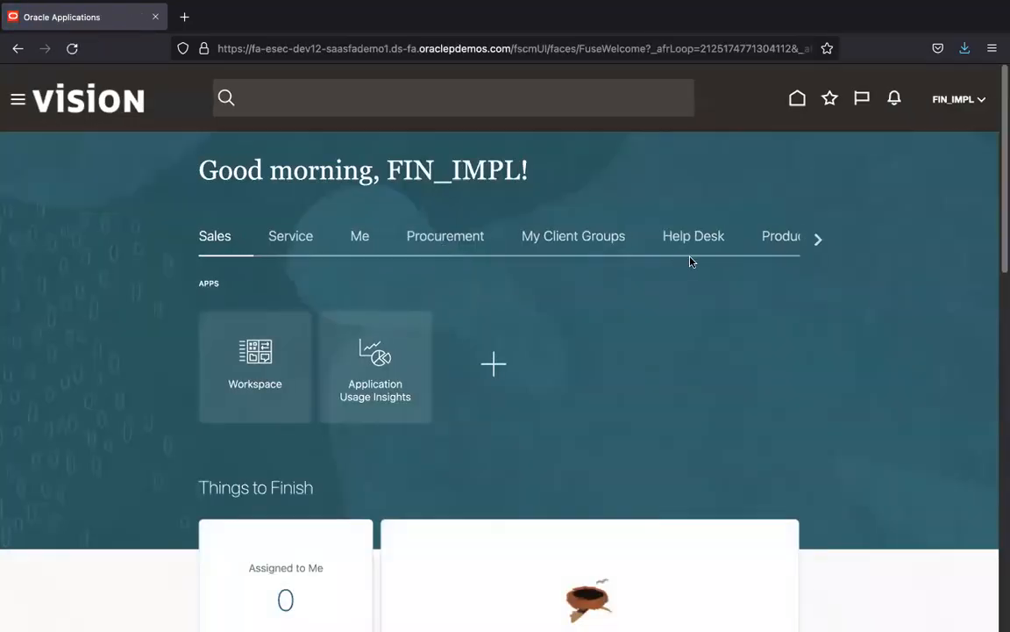
Step: Open the Payables Invoices work area from the home page and show its Tasks panel
click(818, 241)
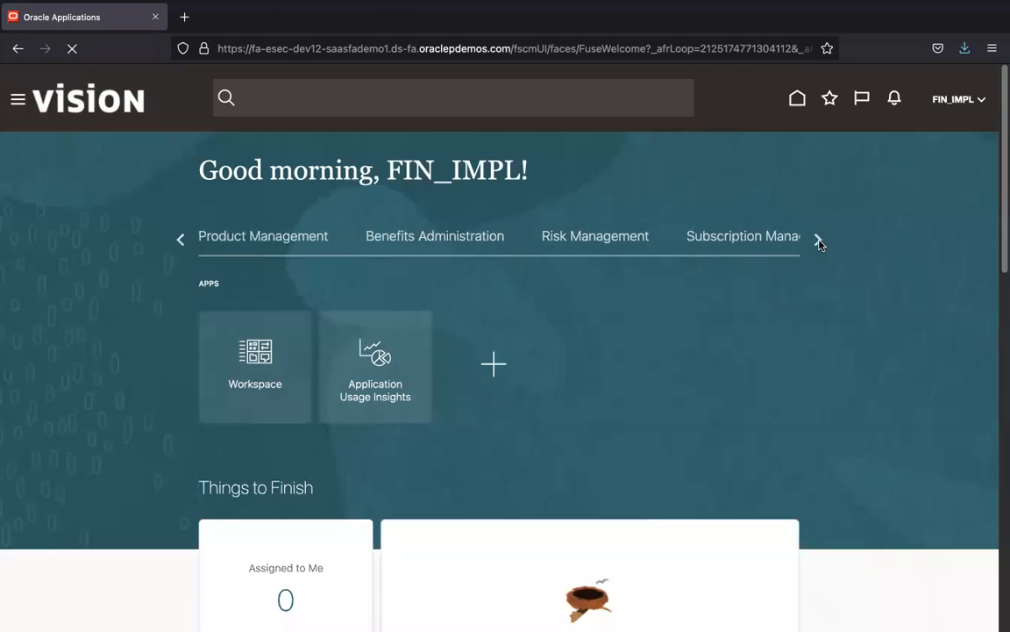
click(819, 241)
click(819, 242)
click(819, 241)
click(818, 242)
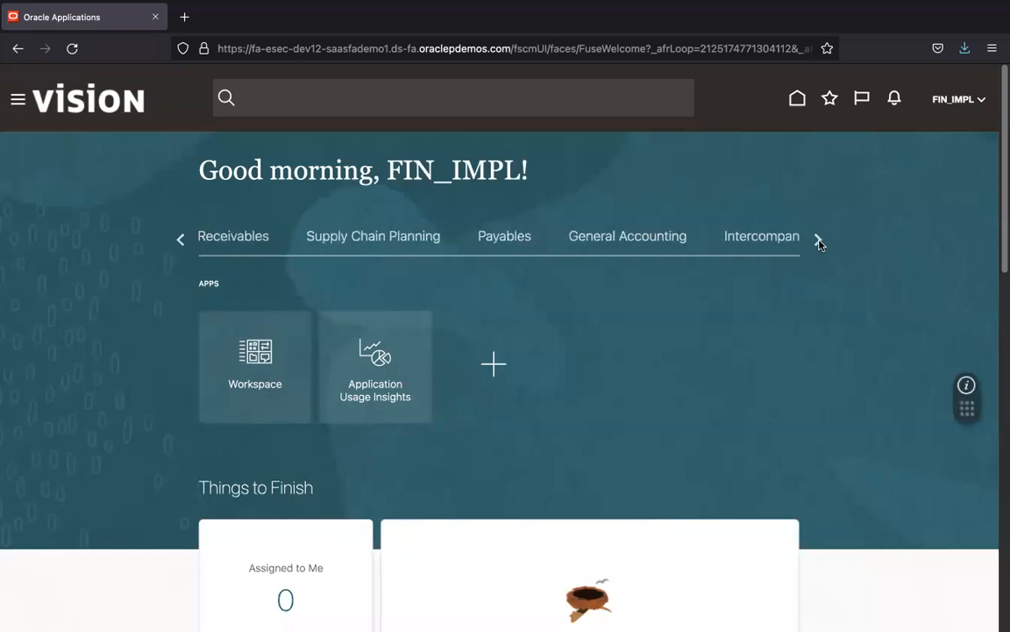
click(518, 241)
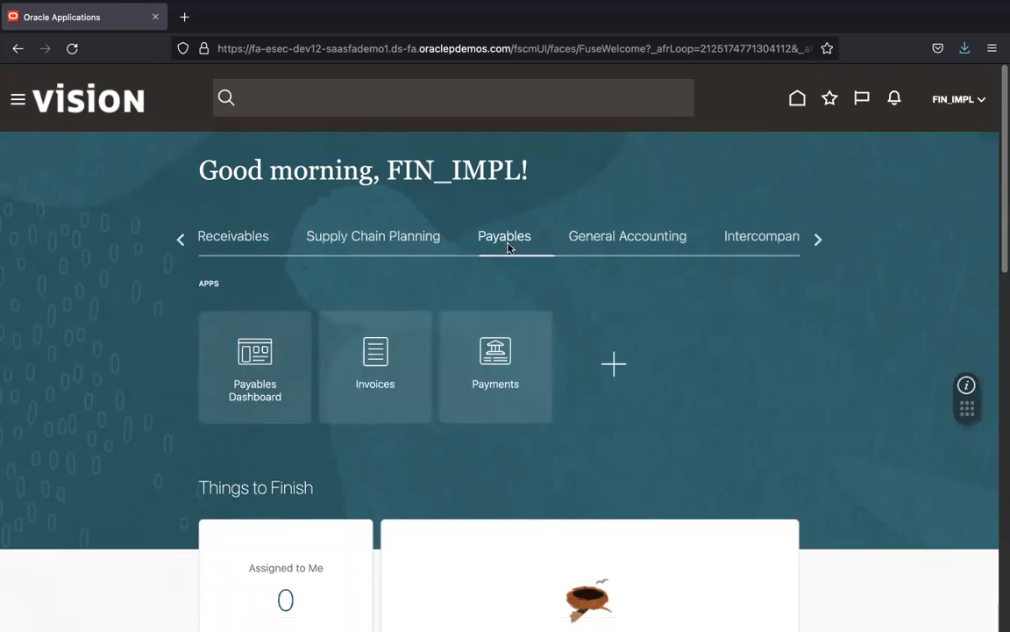
click(376, 373)
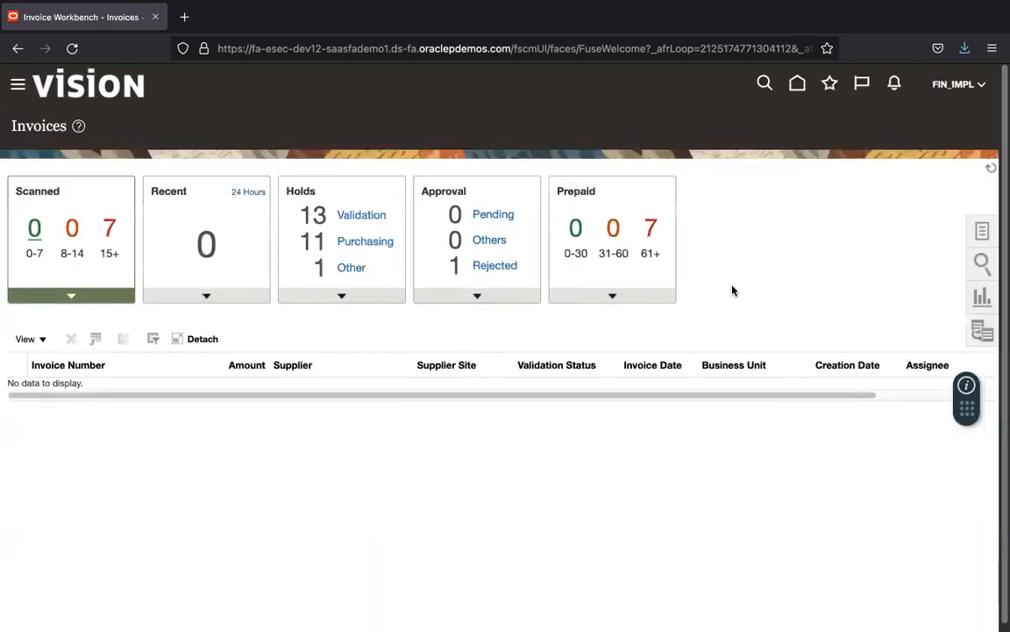
click(984, 232)
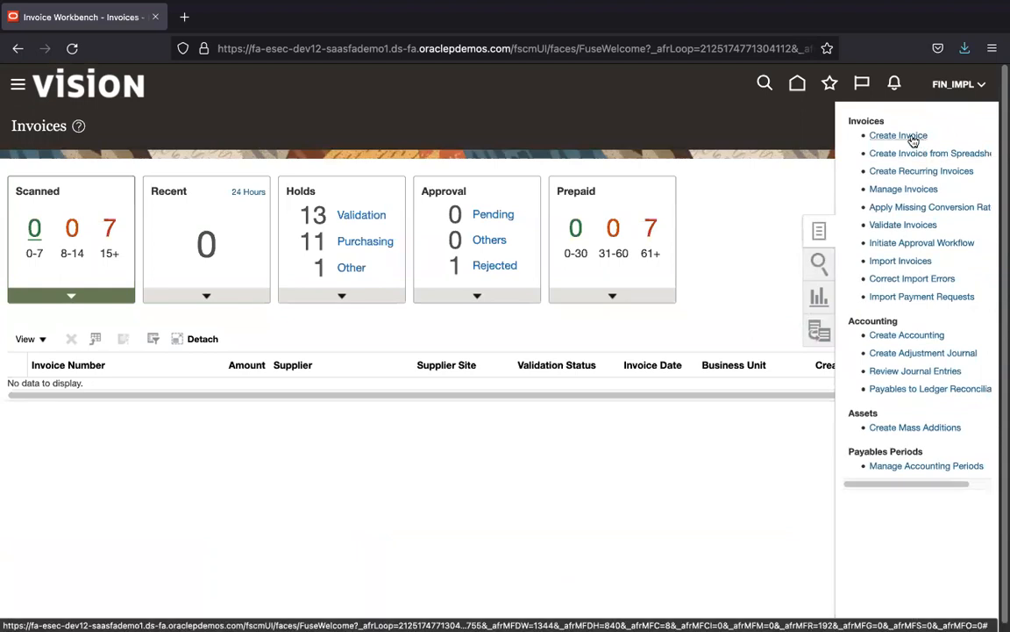
Step: Create a new invoice with identifying PO US164247, choosing the Dell Inc. suggestion
click(903, 136)
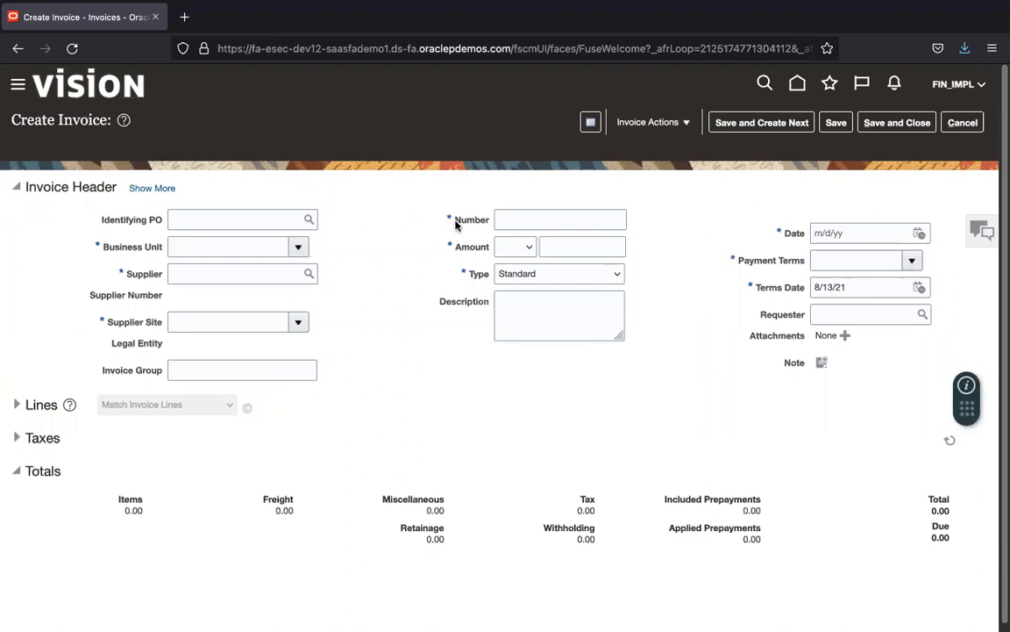
click(237, 228)
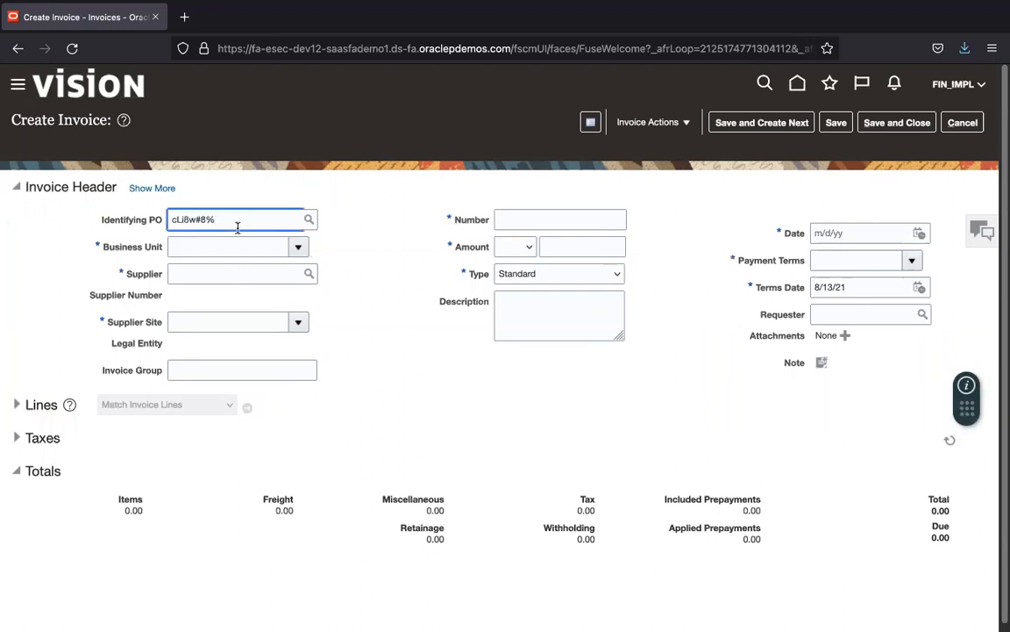
key(ctrl+a)
key(BackSpace)
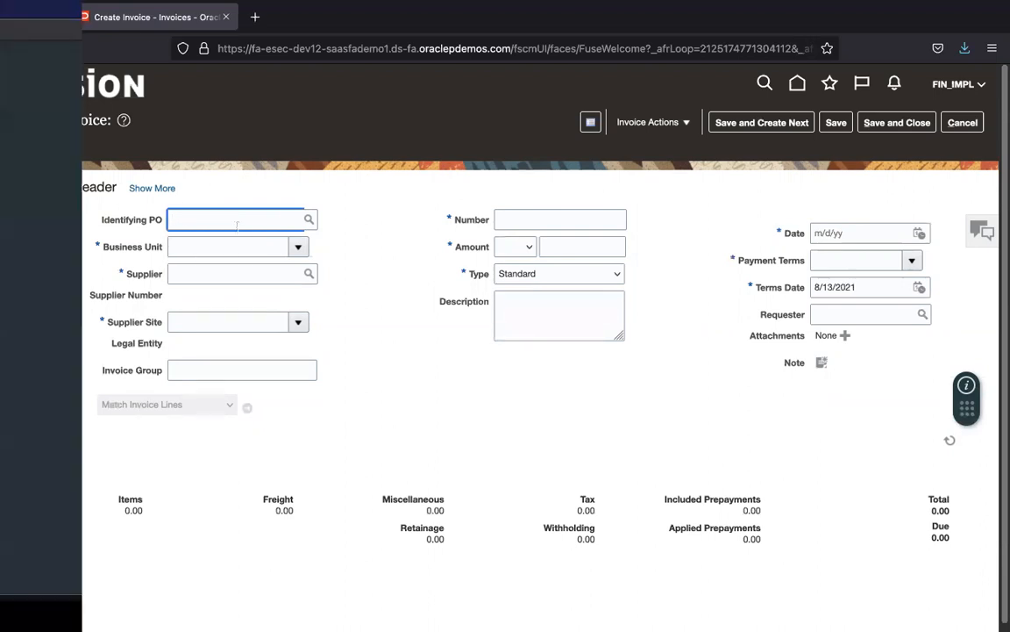
double_click(66, 193)
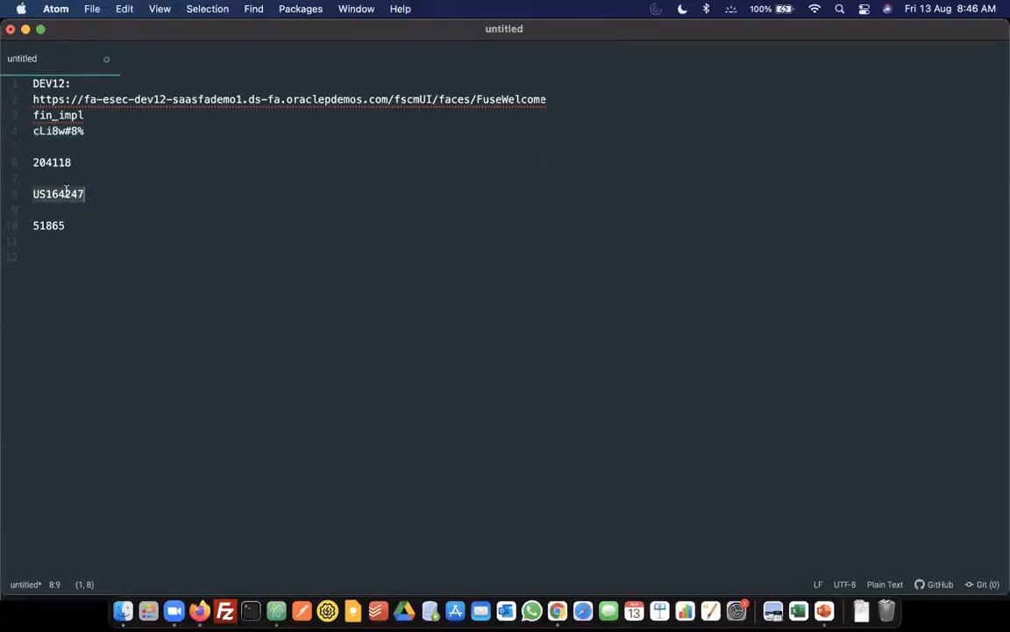
key(ctrl+Right)
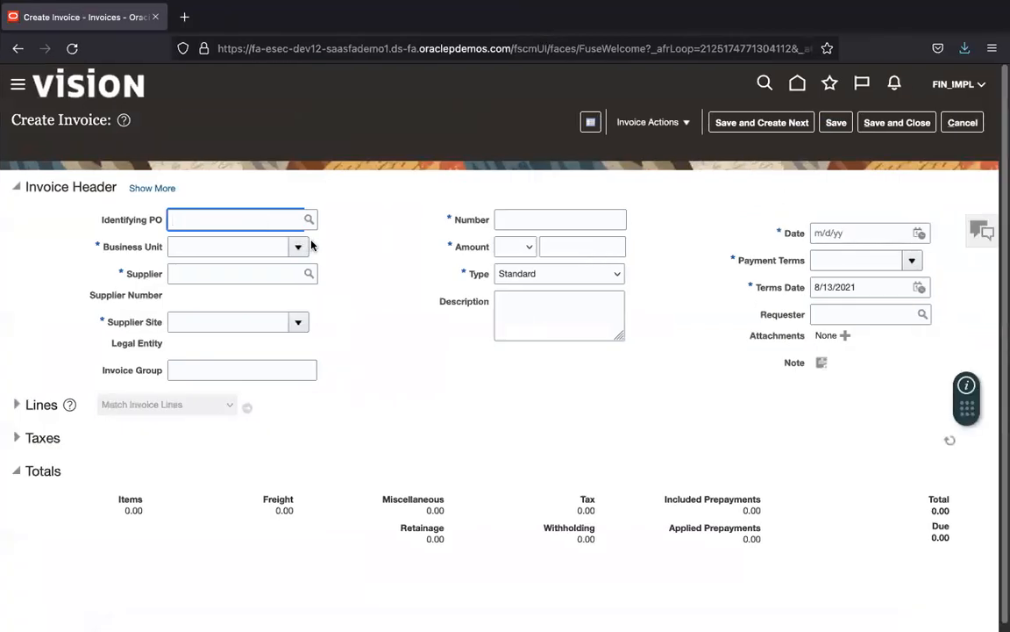
key(super+v)
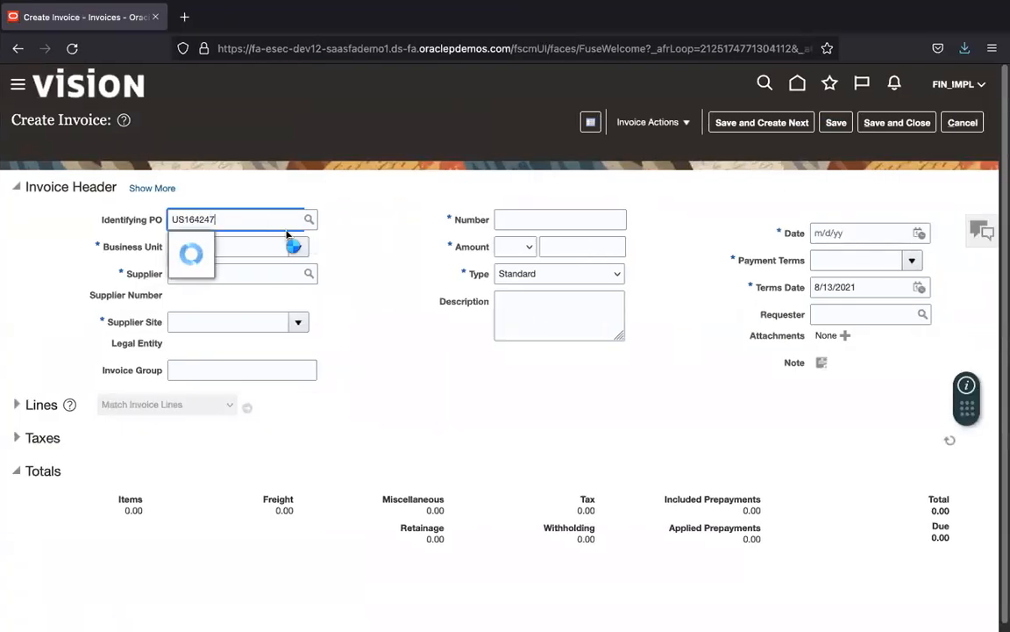
click(296, 242)
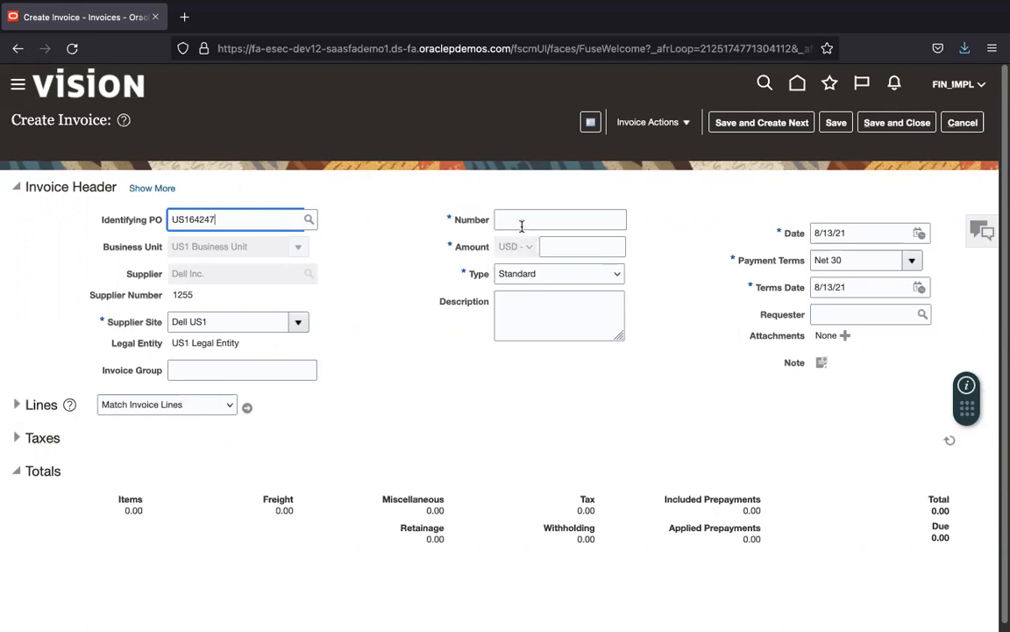
Step: Enter invoice number 164247 and amount 980 on the new invoice header
shift+click(184, 220)
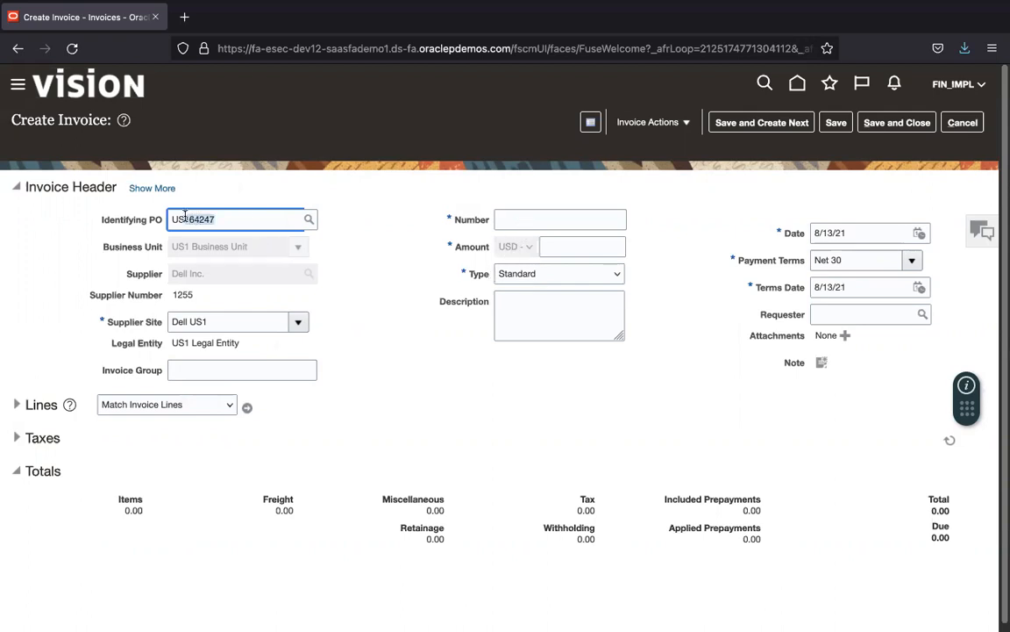
click(556, 219)
key(ctrl+v)
key(Left)
key(Left)
key(Left)
key(Left)
key(Left)
key(Left)
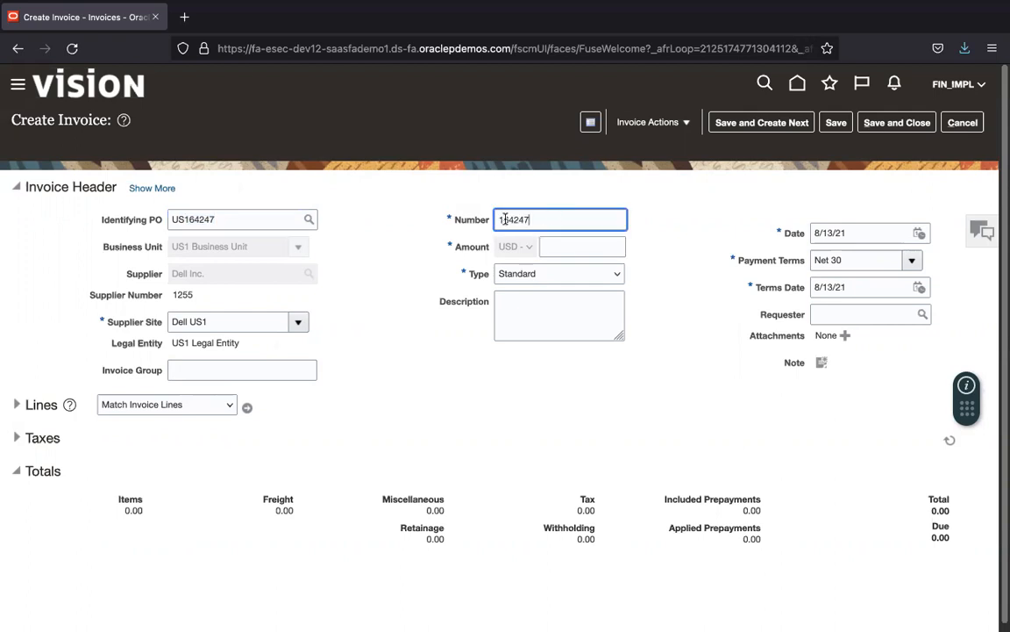
click(554, 245)
text(980)
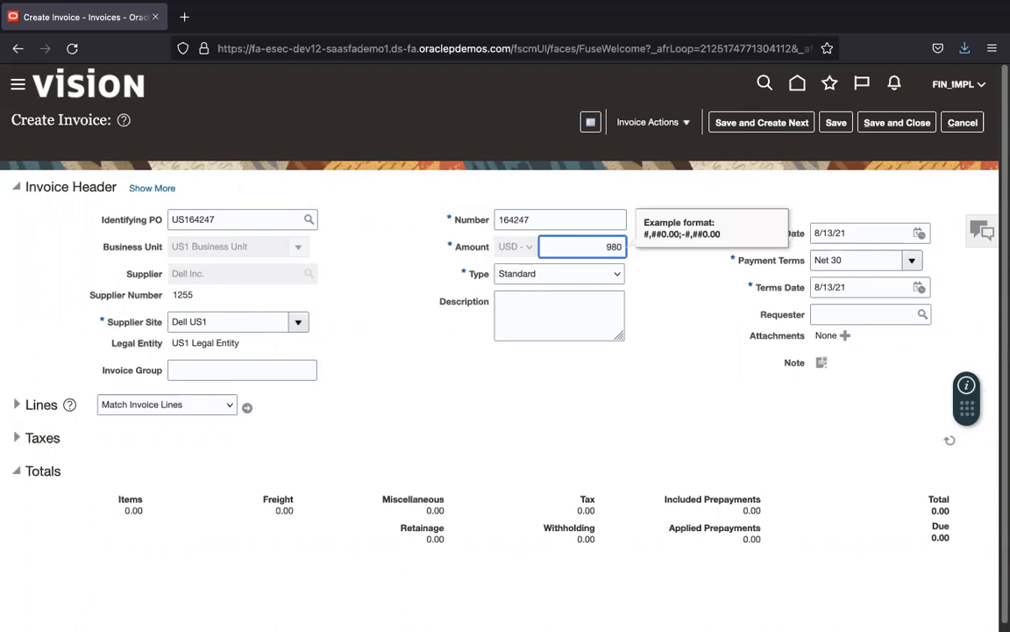
key(Tab)
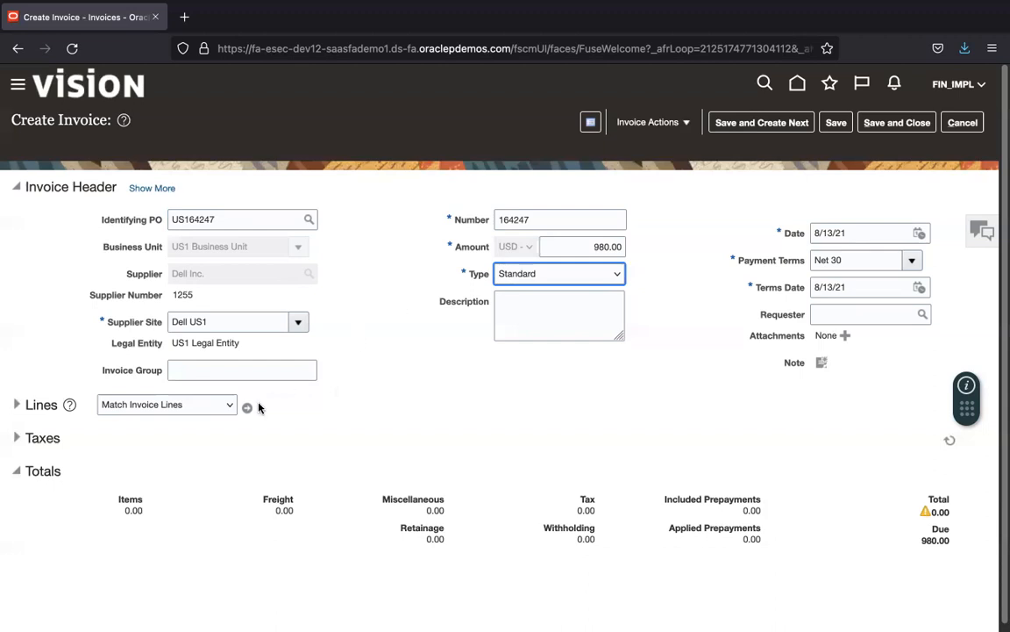
click(248, 407)
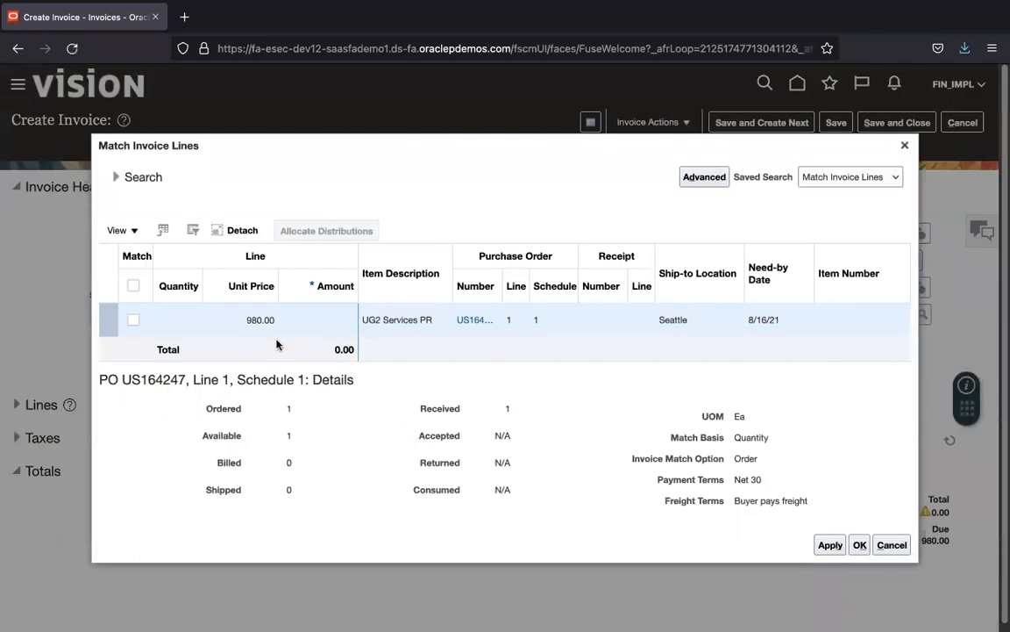
Step: Match PO US164247 line 1 to the invoice, accepting the overpayment warning, giving a 980.00 item line
click(133, 319)
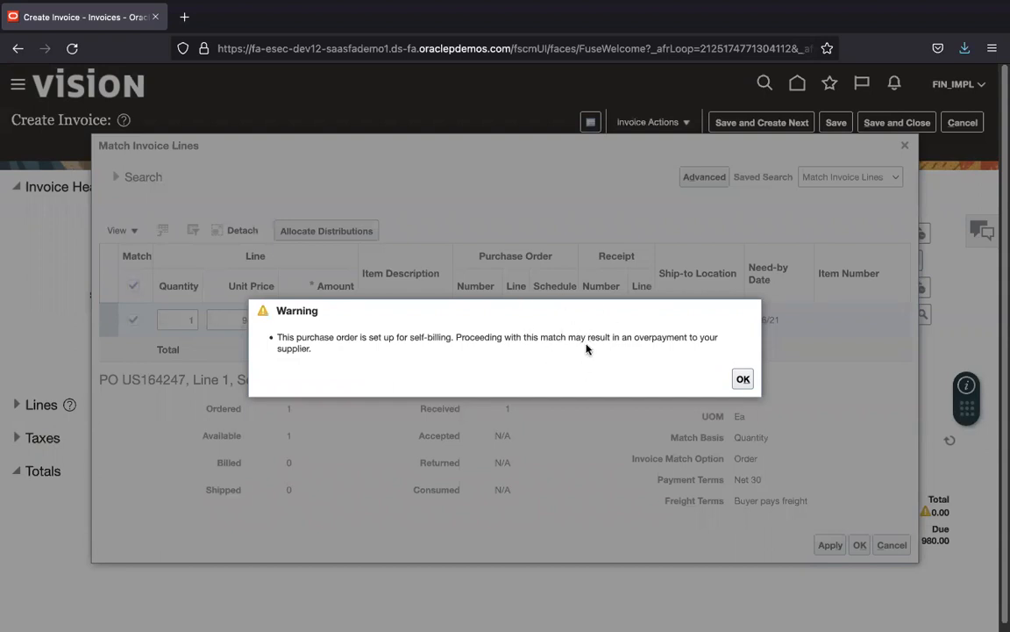
click(744, 380)
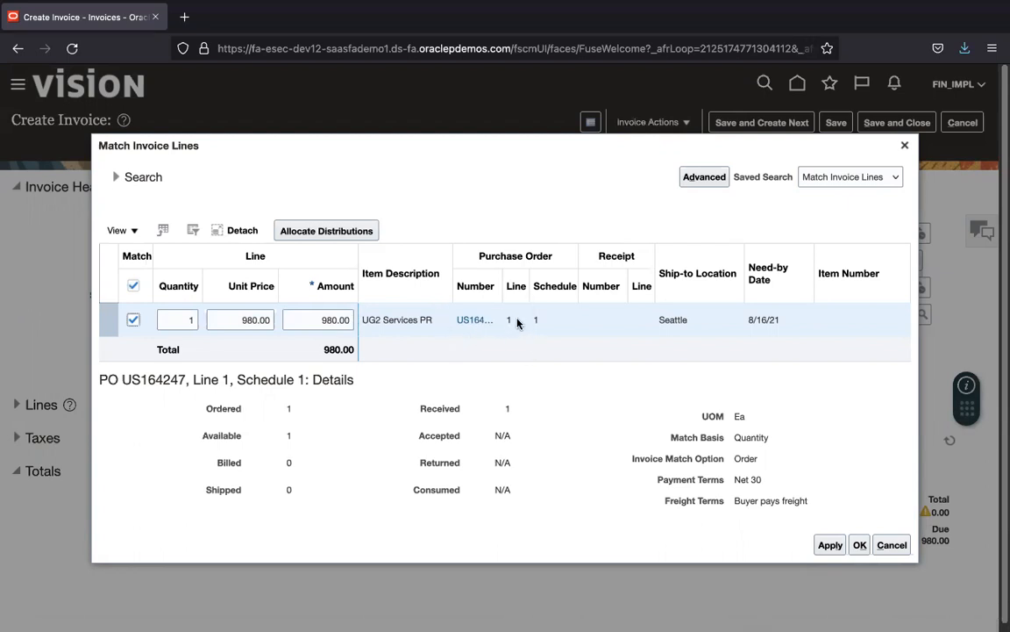
click(830, 545)
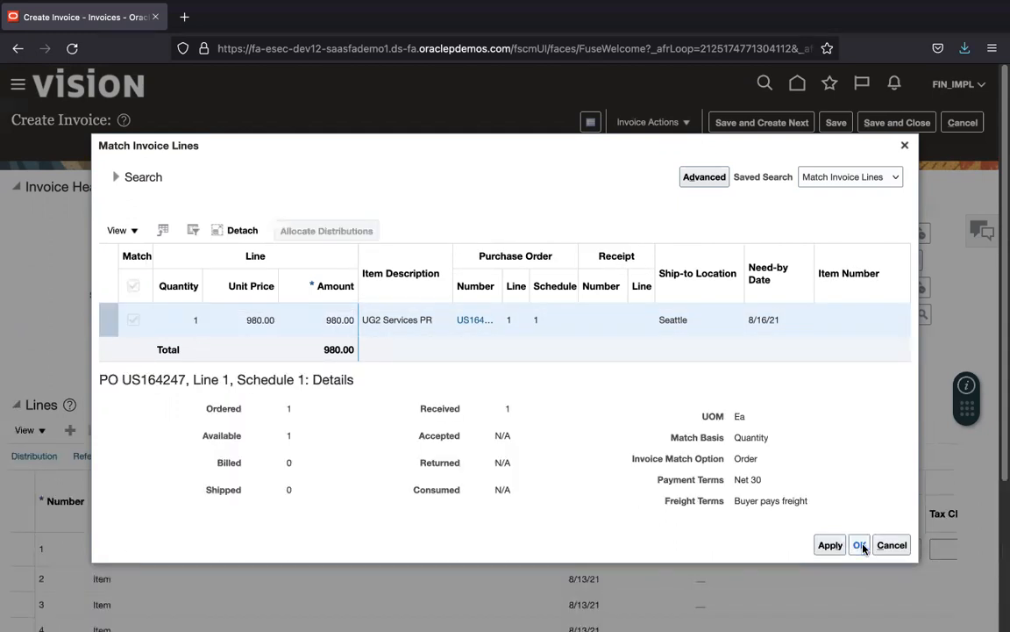
click(859, 545)
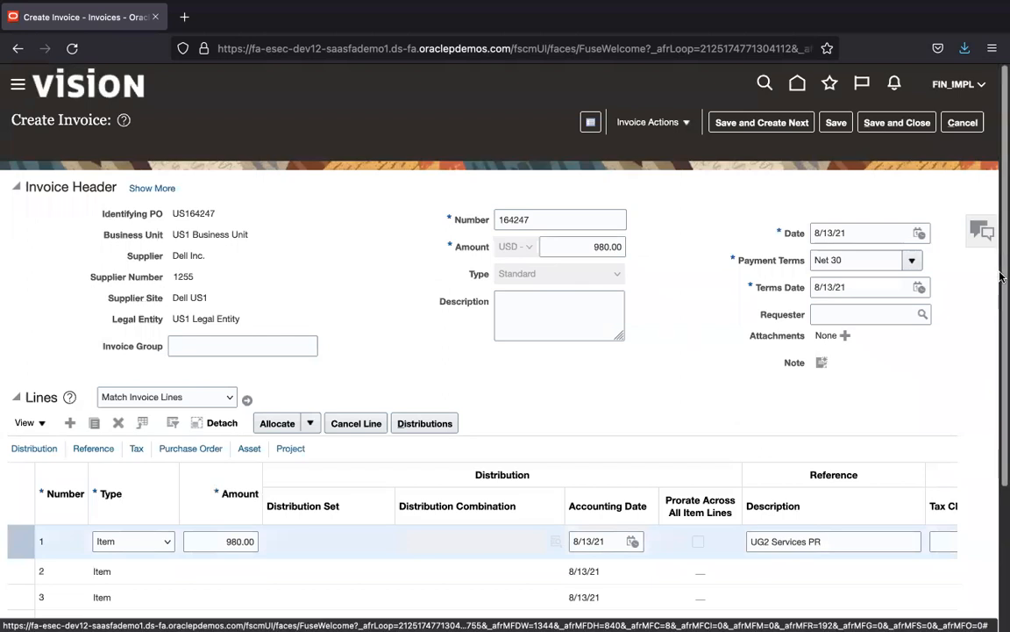
scroll(562, 346, down, 4)
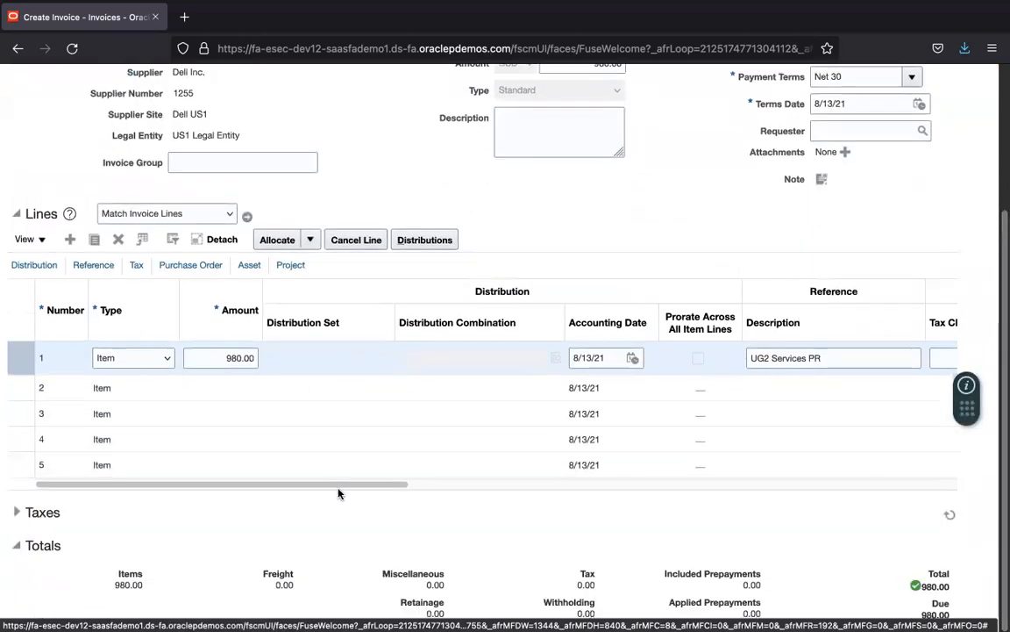
drag(334, 487, 388, 486)
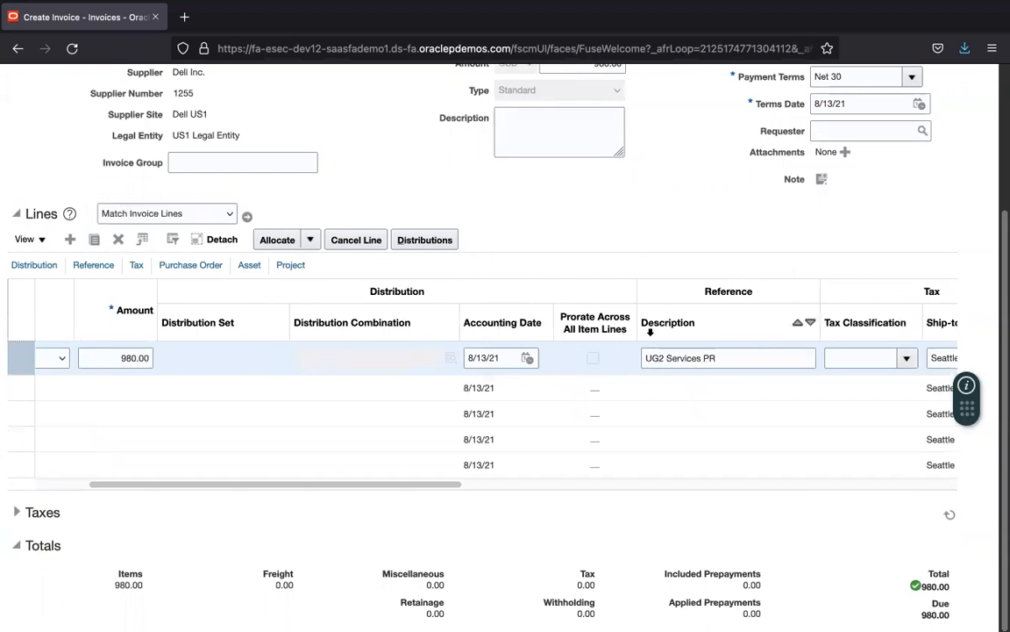
drag(447, 488, 611, 507)
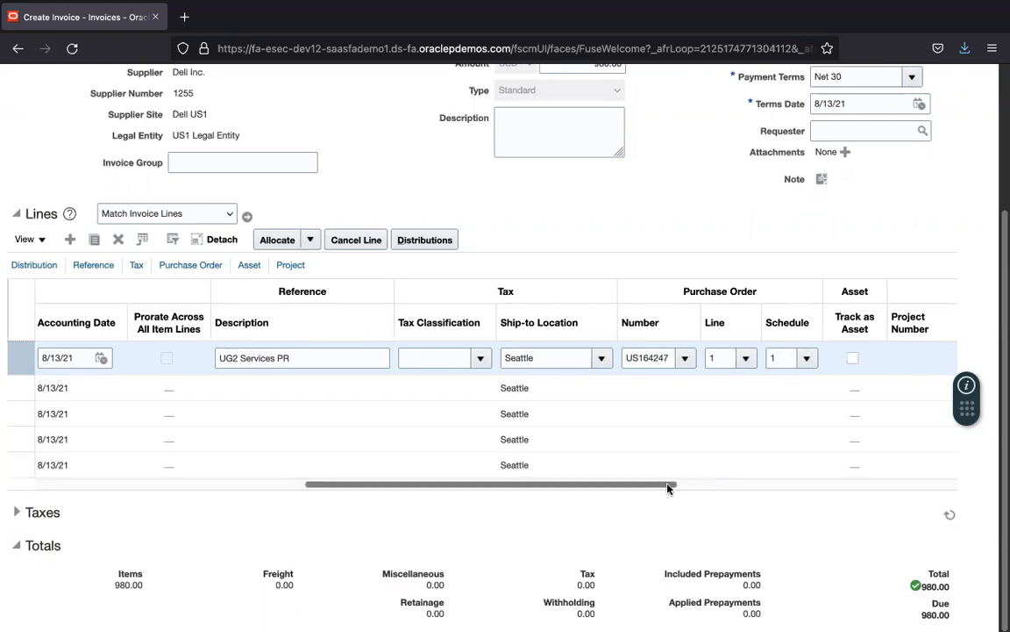
drag(668, 484, 358, 502)
drag(1002, 274, 1001, 127)
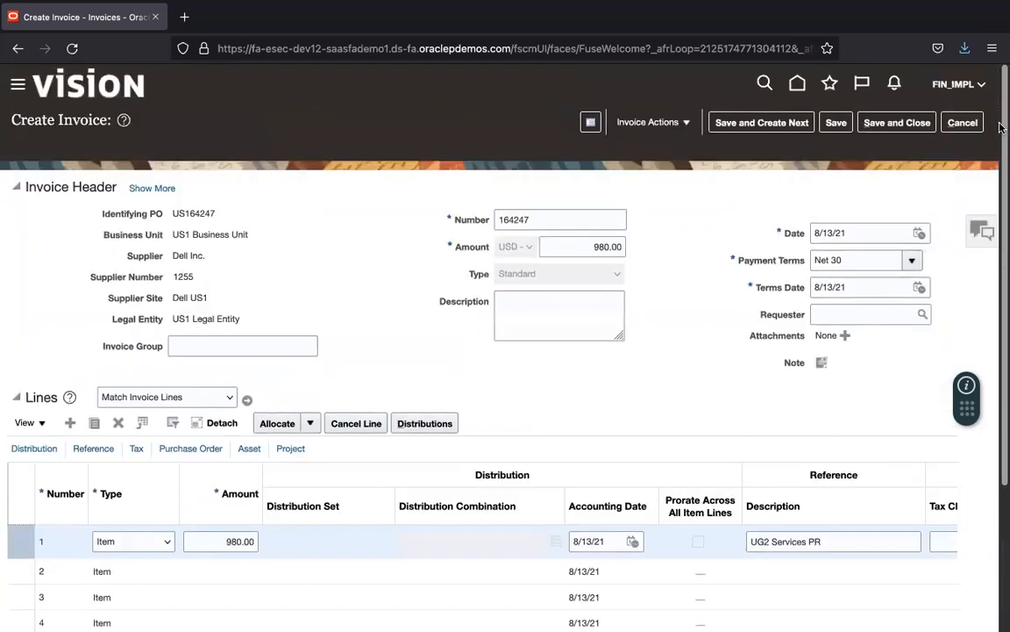
click(684, 122)
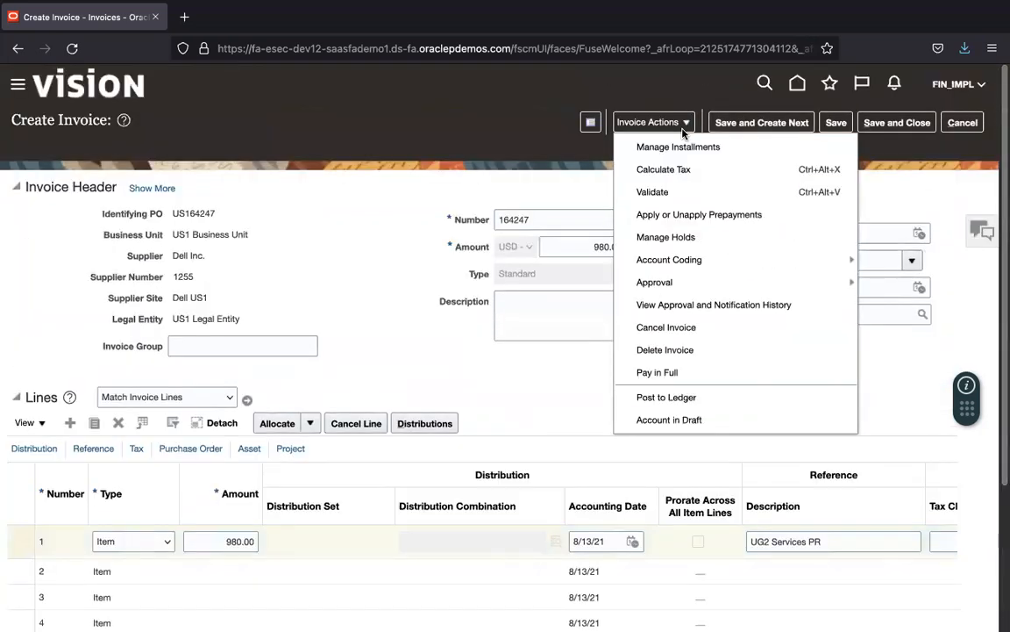
Step: Validate invoice 164247 from the Invoice Actions menu
click(684, 193)
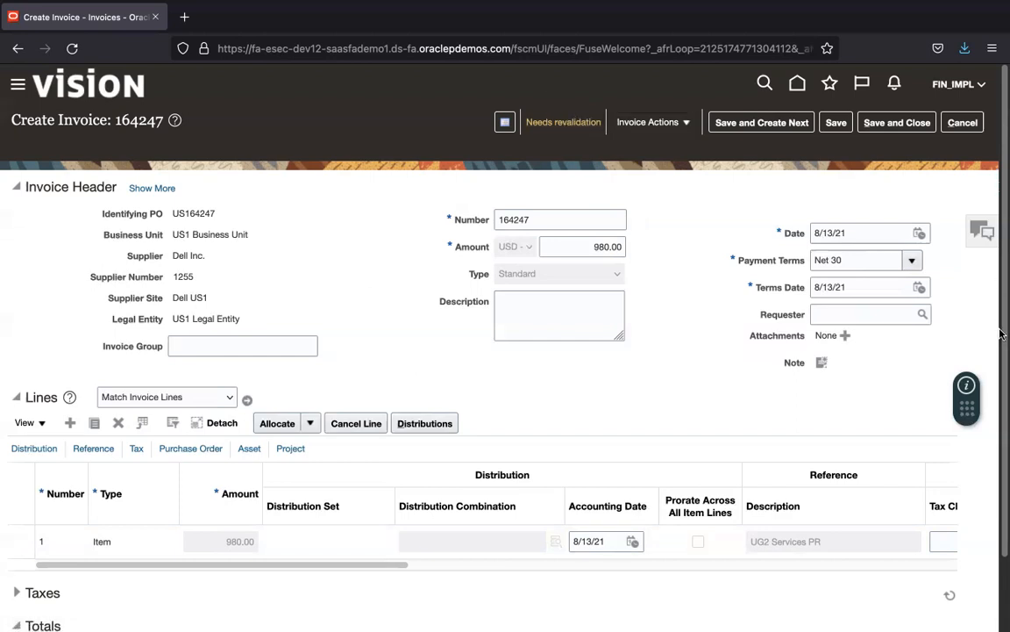
Step: Replace the 980.00 header amount with the invoice total 1,073.10 and save the invoice
scroll(1000, 334, down, 2)
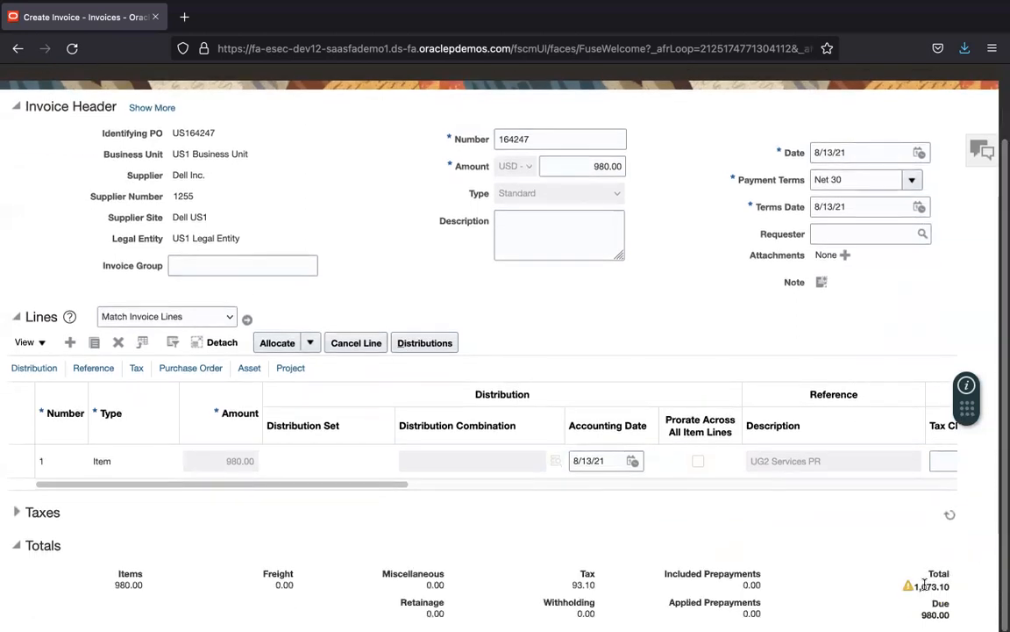
drag(916, 587, 949, 591)
key(ctrl+c)
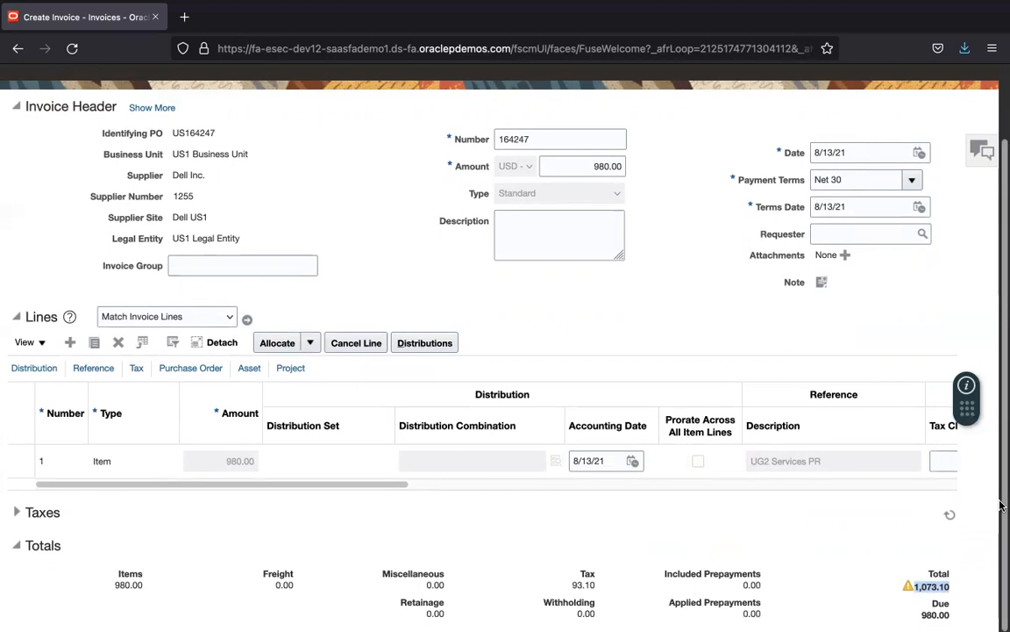
scroll(662, 165, up, 2)
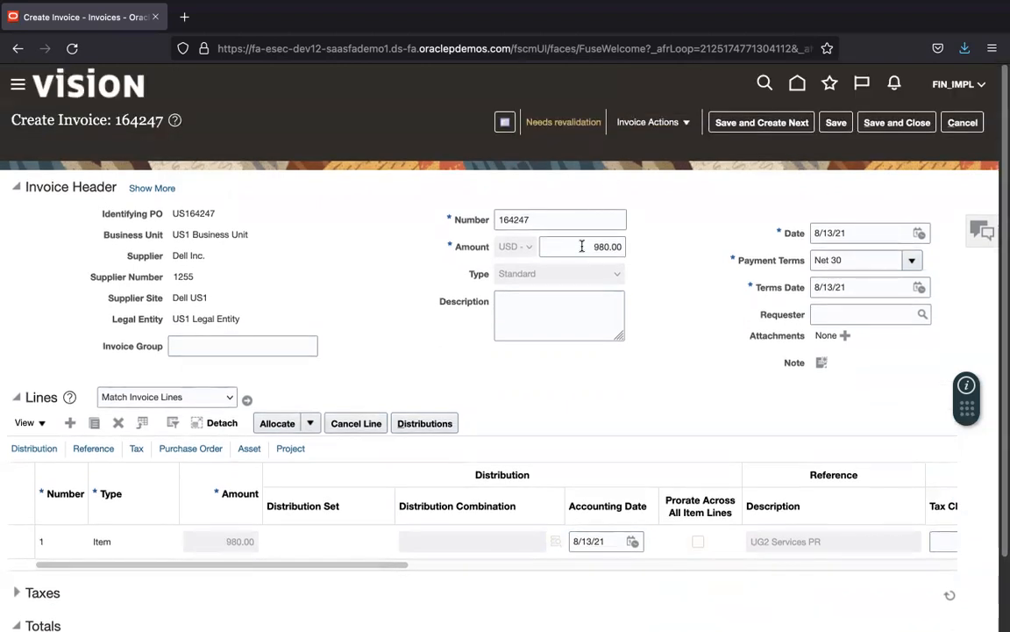
drag(581, 249, 668, 250)
key(ctrl+v)
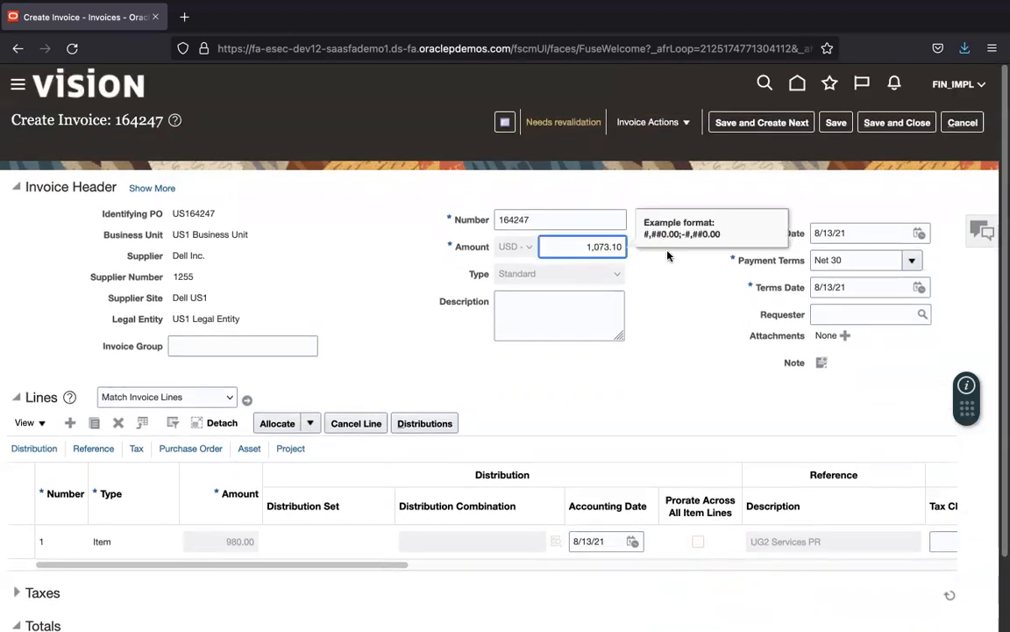
click(836, 123)
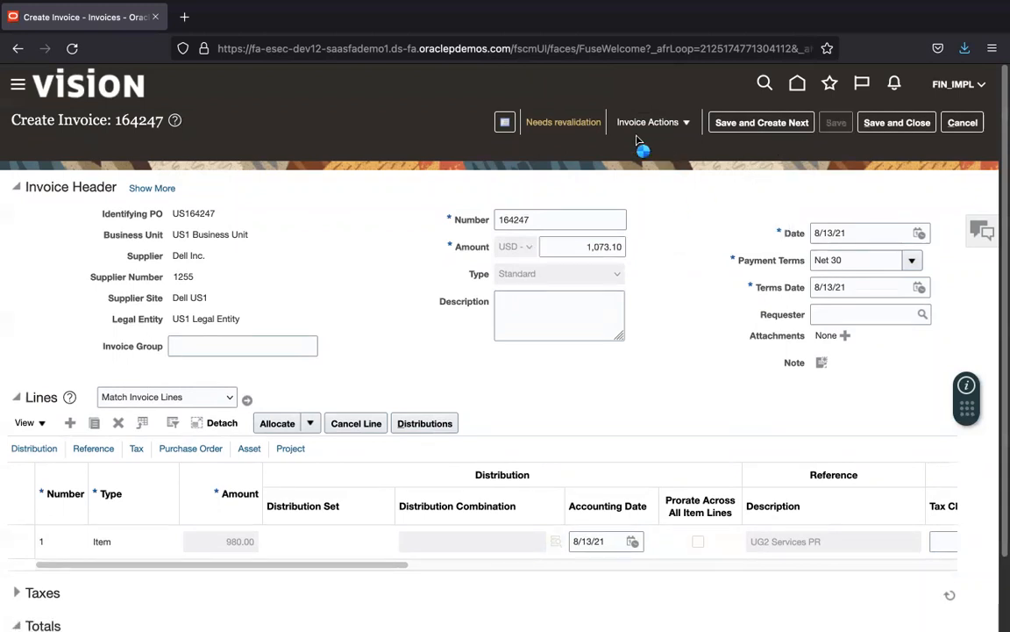
Step: Validate invoice 164247 from Invoice Actions
click(661, 123)
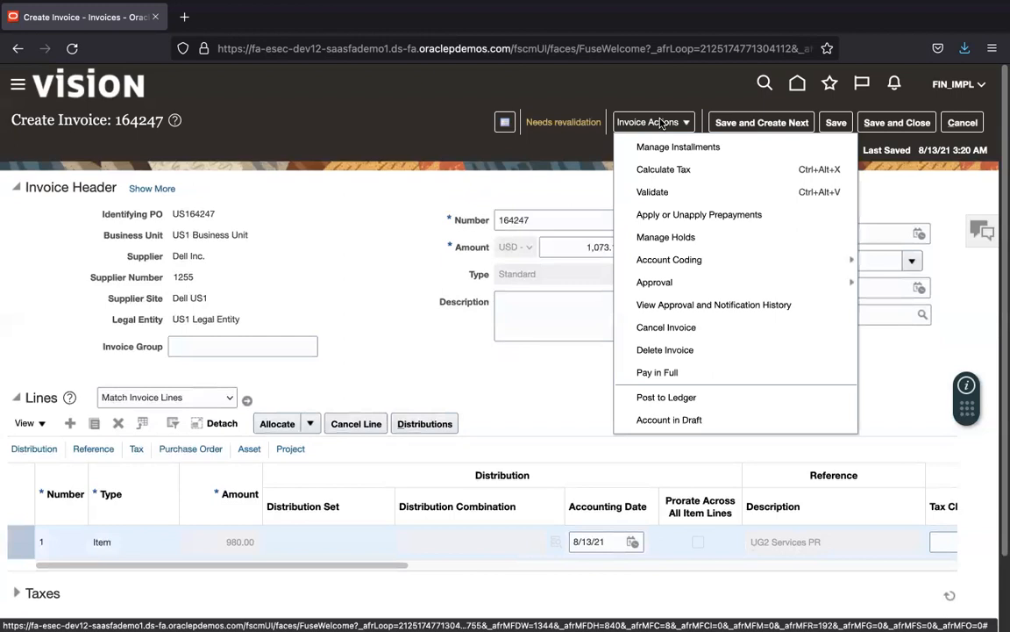
click(674, 193)
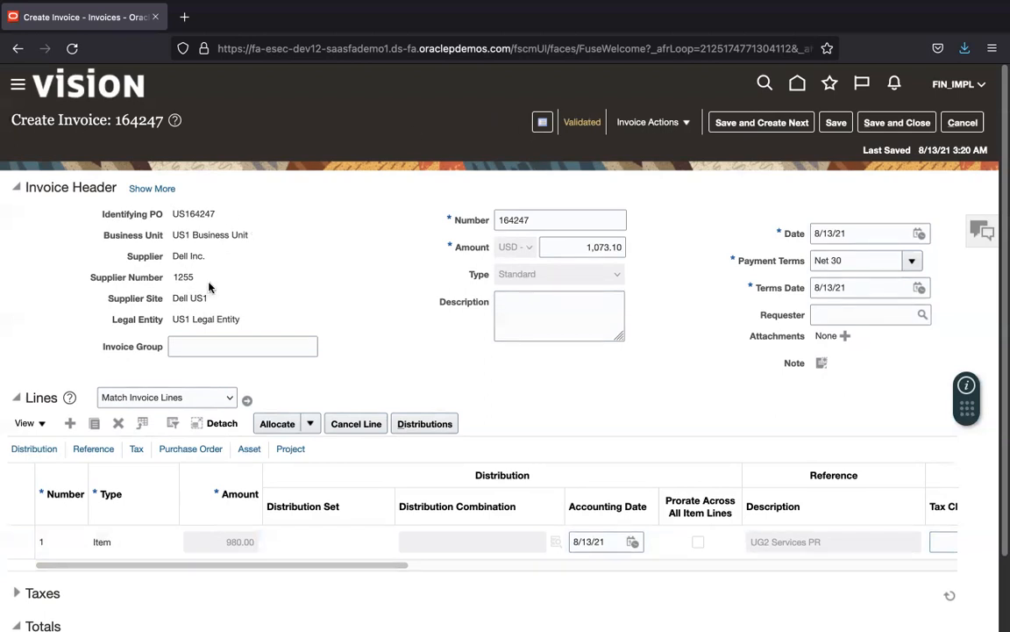
double_click(506, 217)
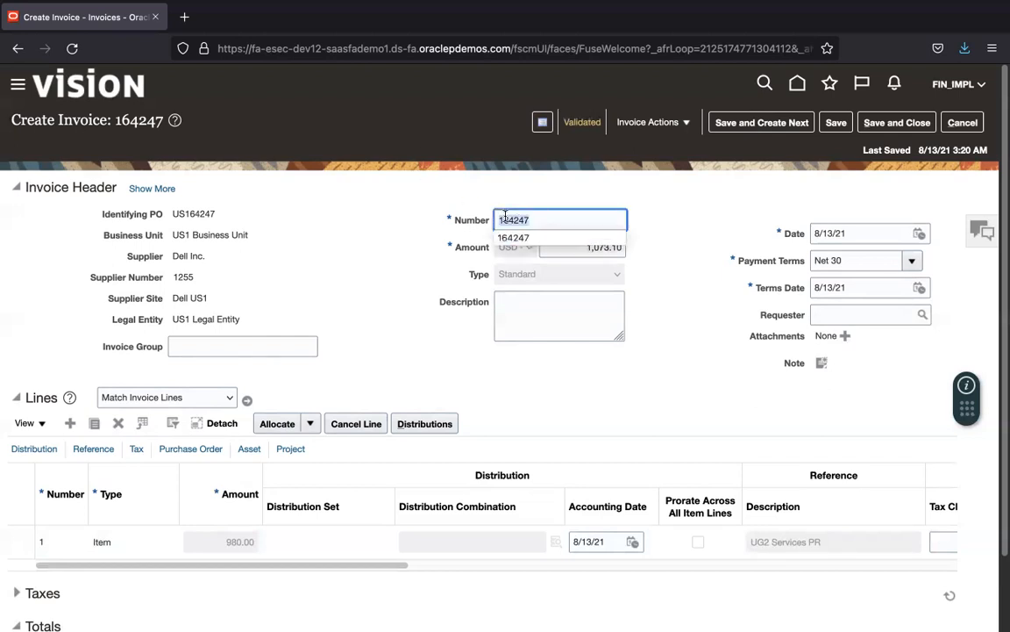
click(710, 201)
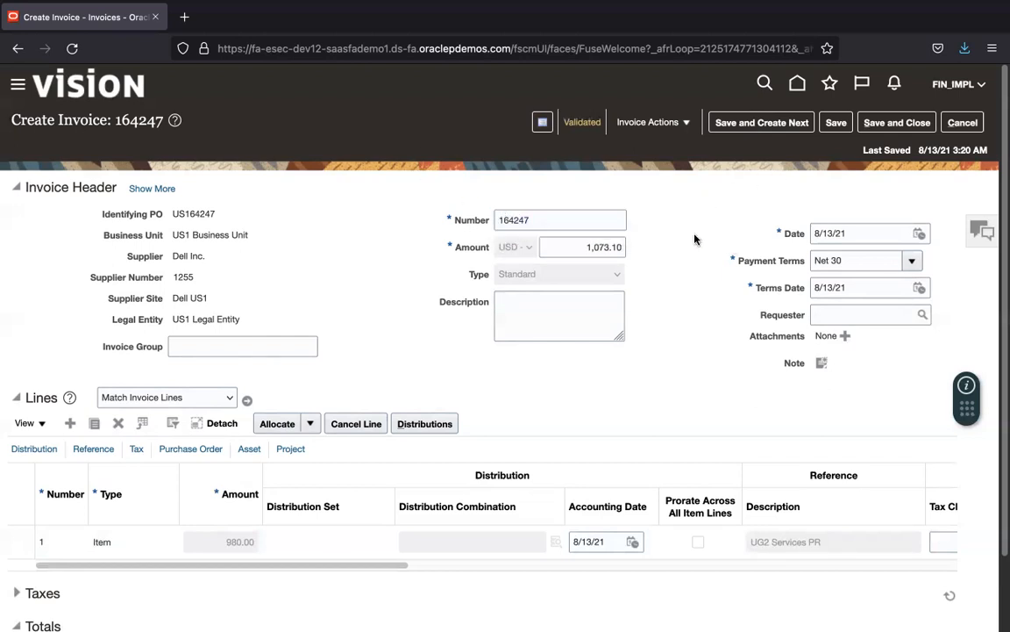
click(689, 124)
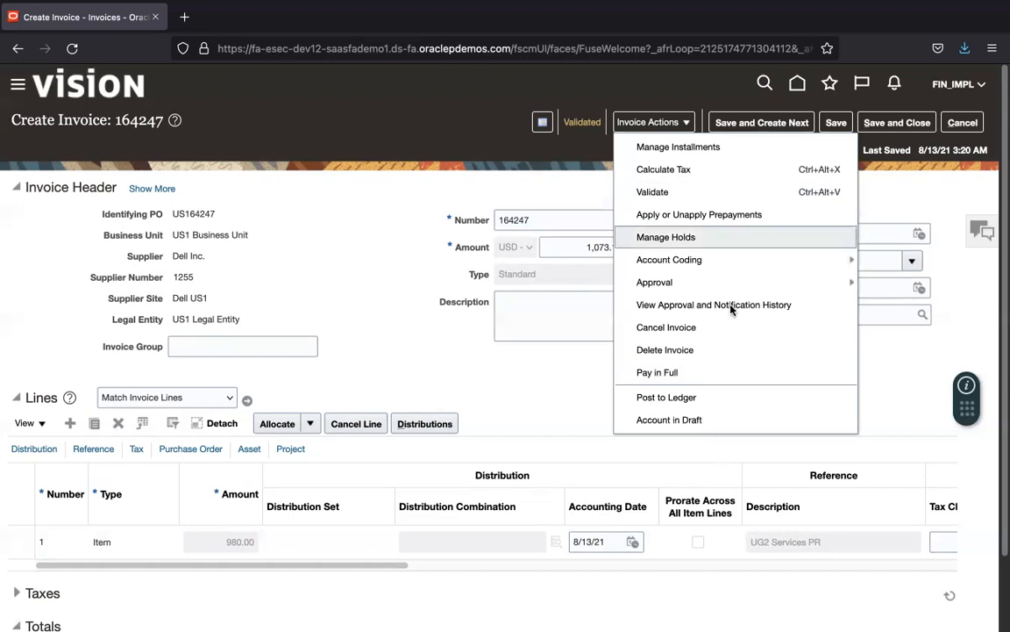
Step: Pay invoice 164247 in full from the BofA account with the ANSI X12 820 payment process profile
click(709, 374)
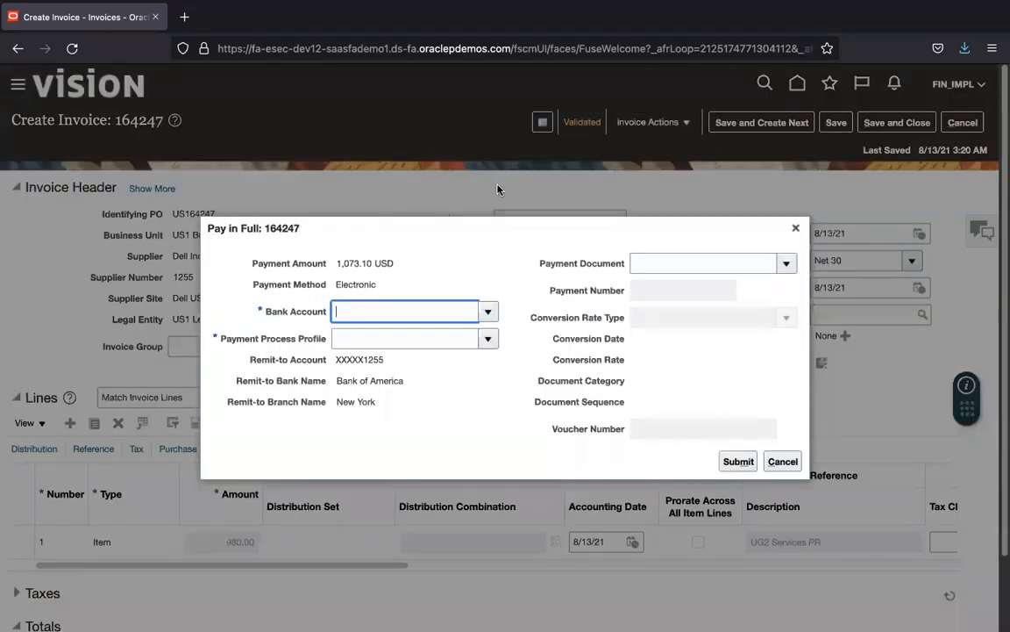
click(487, 315)
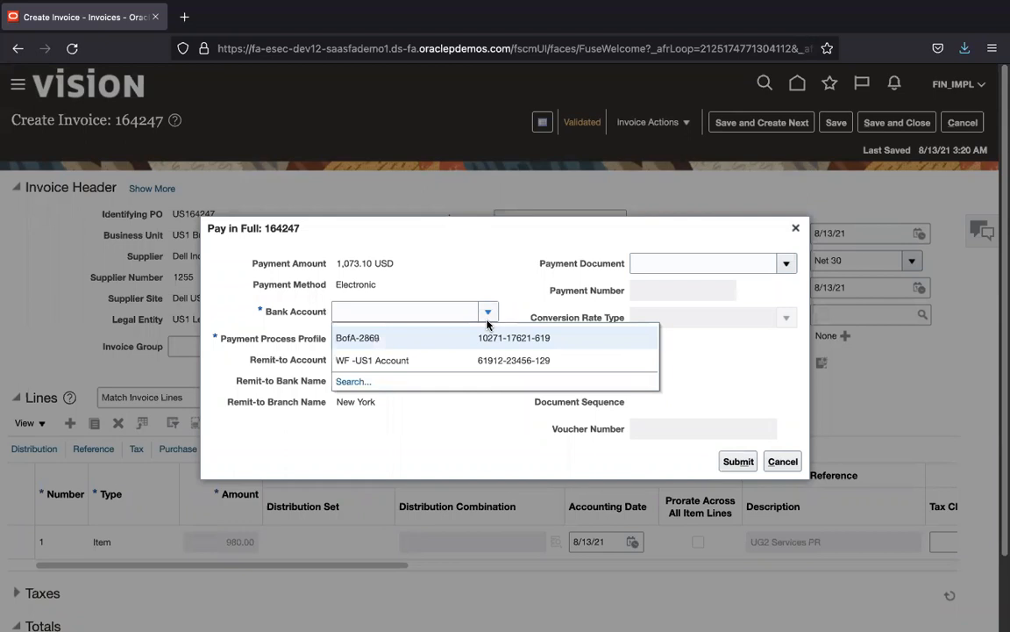
click(425, 304)
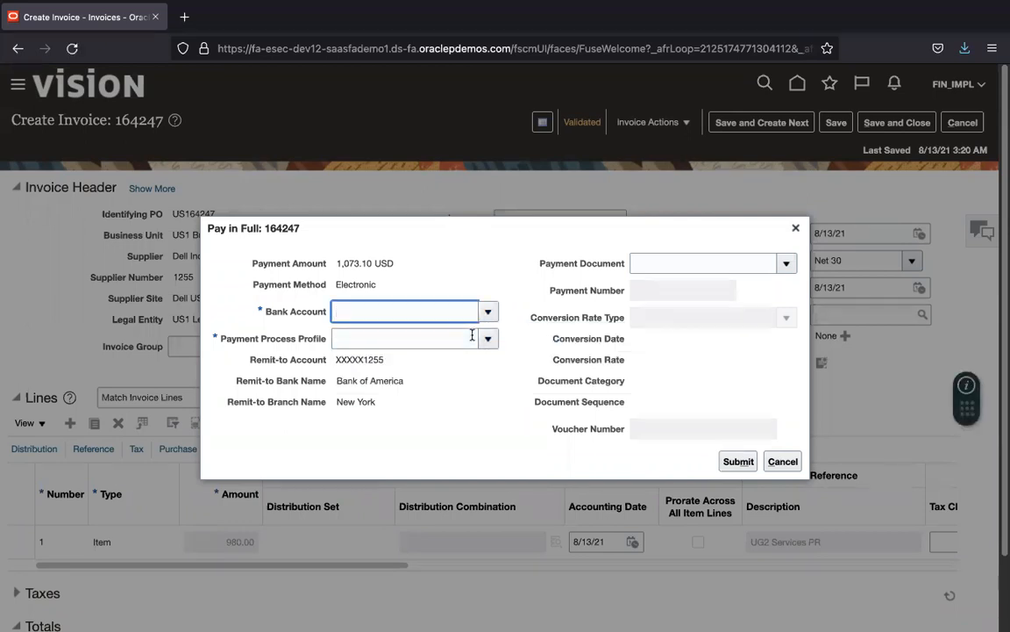
click(489, 340)
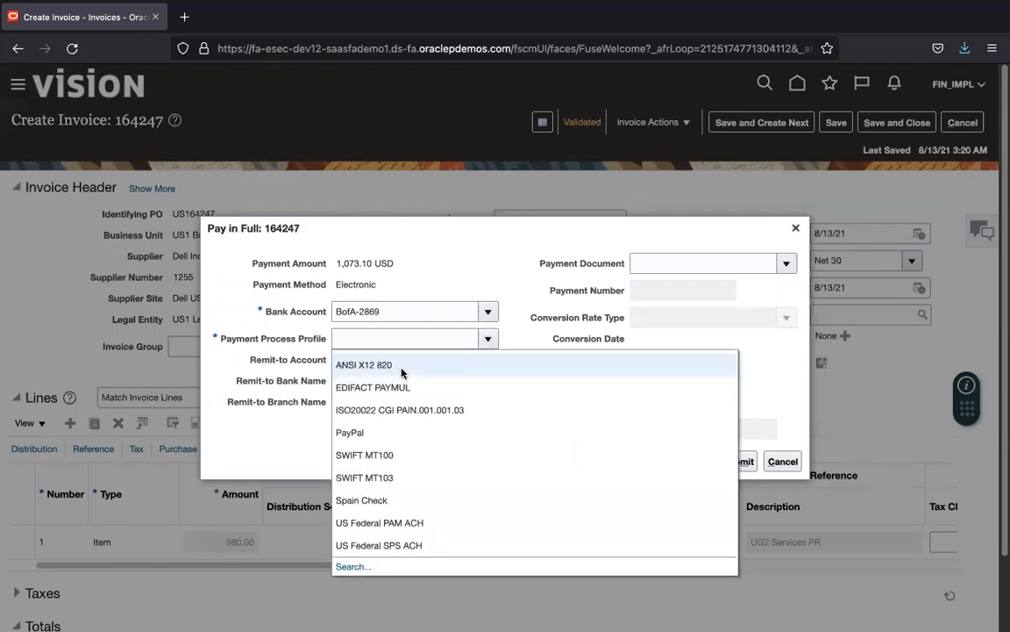
click(402, 368)
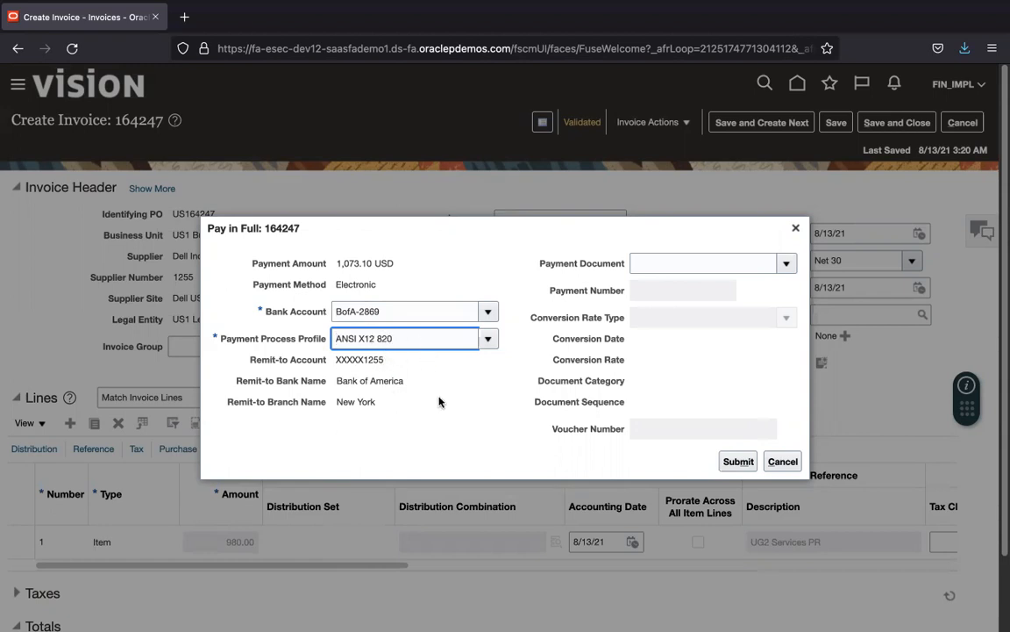
click(788, 264)
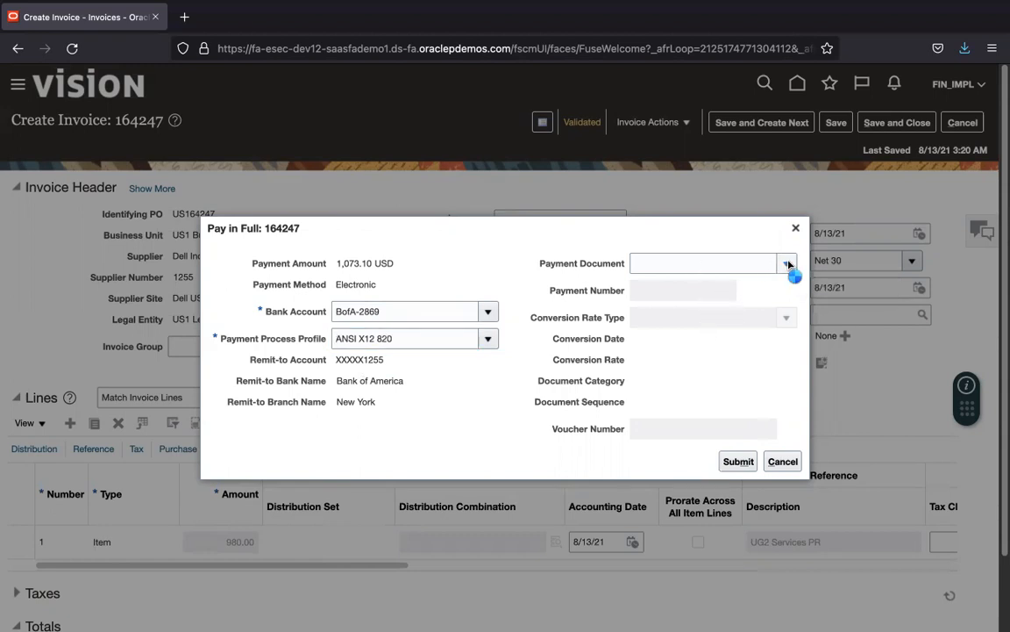
click(733, 383)
click(739, 463)
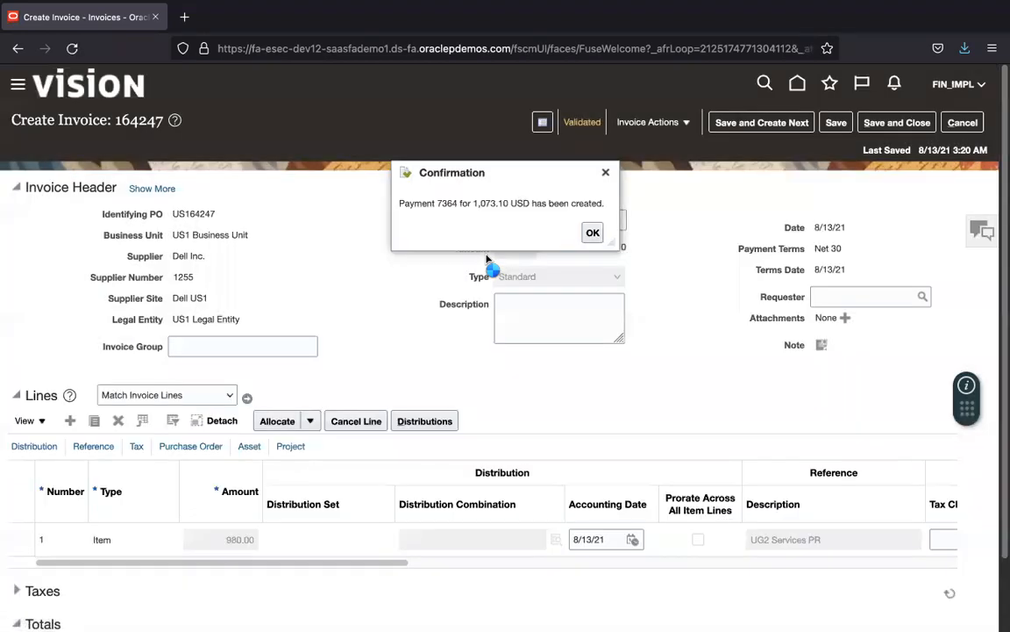
click(593, 232)
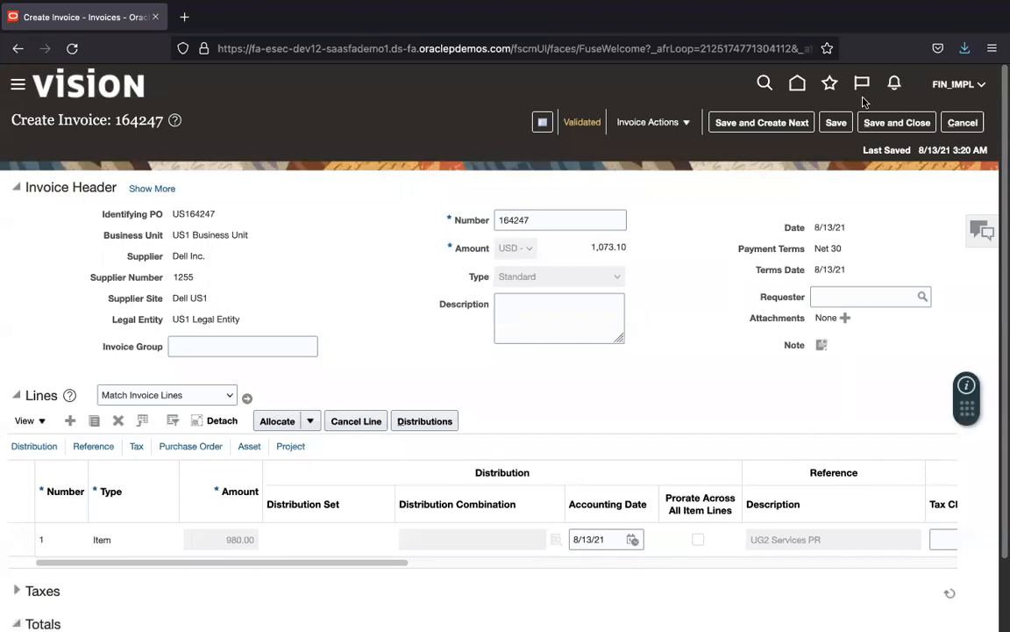
Step: Go to Monitor Processes and refresh until Format Payment Files 3710884 shows Succeeded
click(830, 86)
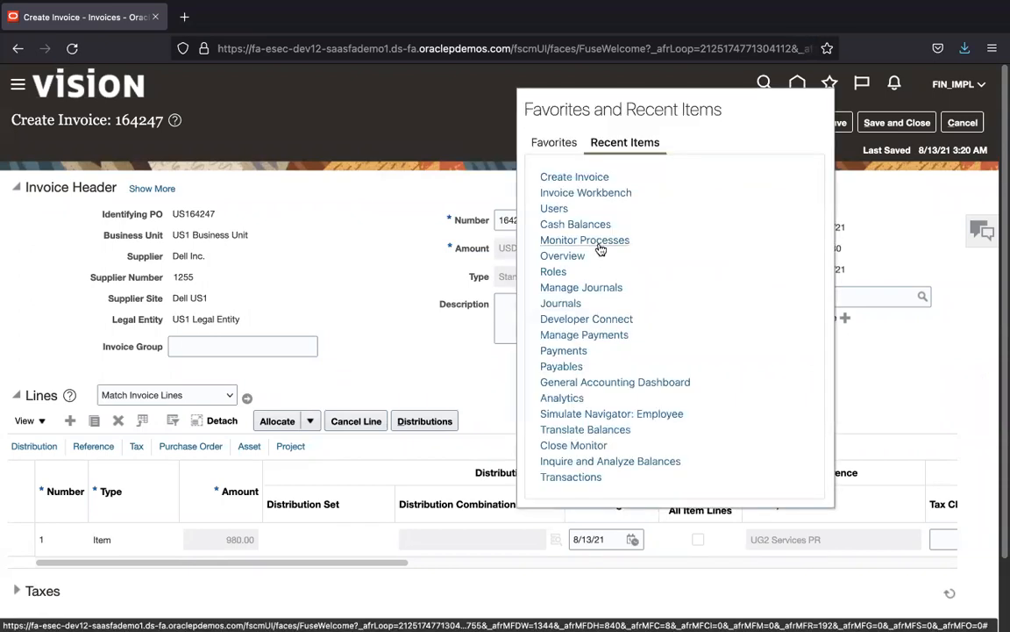
click(581, 242)
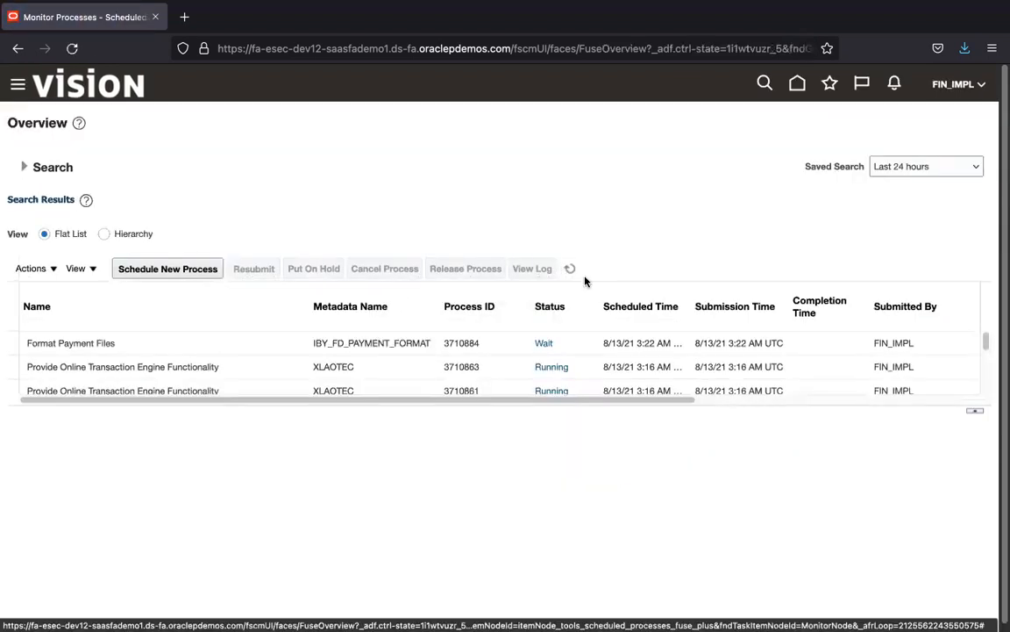
click(569, 269)
click(195, 367)
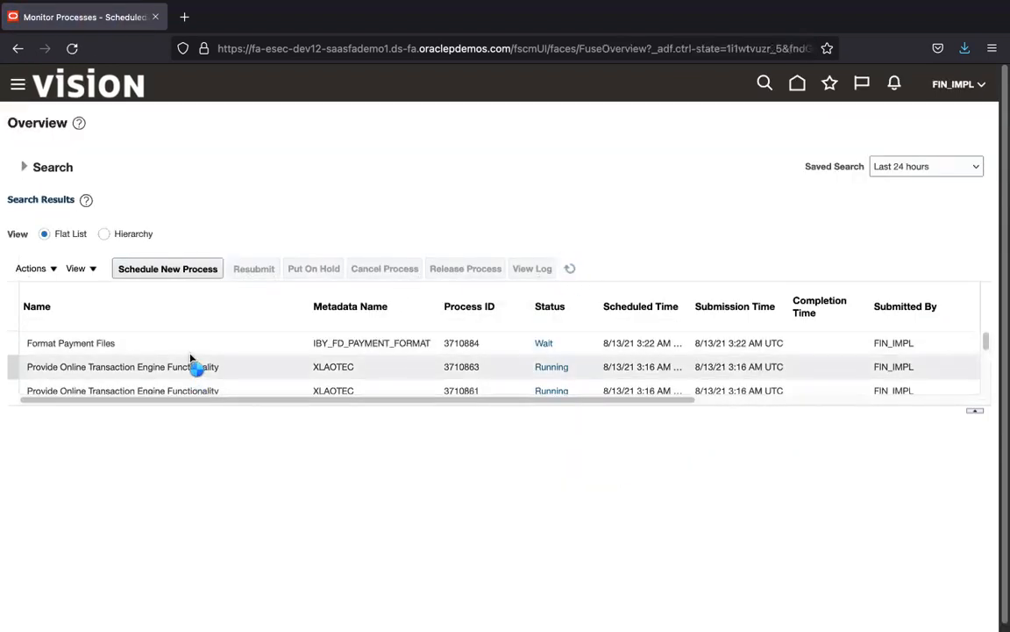
click(192, 349)
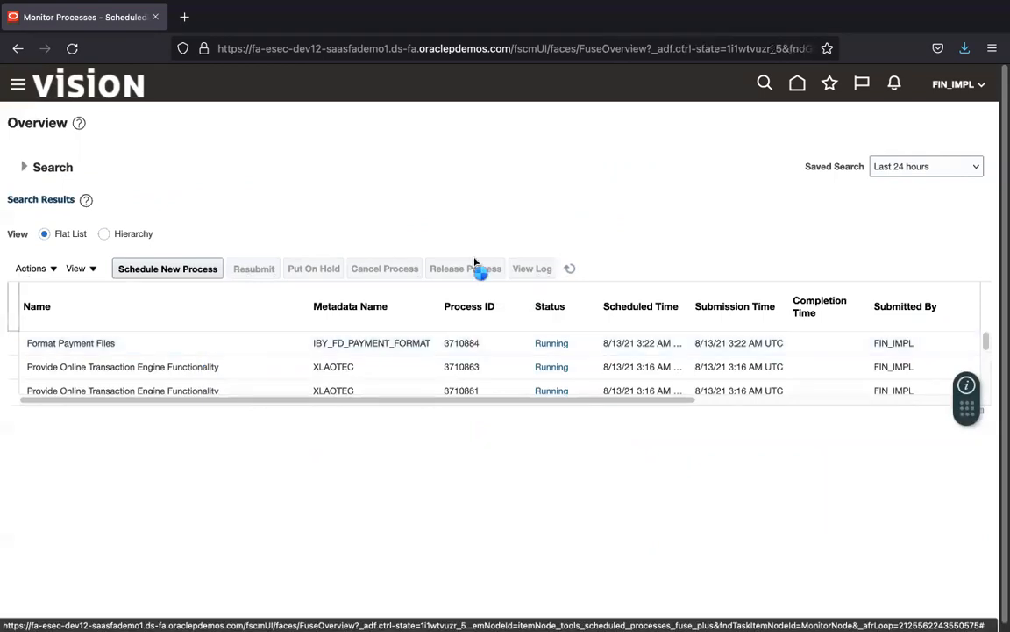
click(572, 269)
click(572, 269)
click(572, 269)
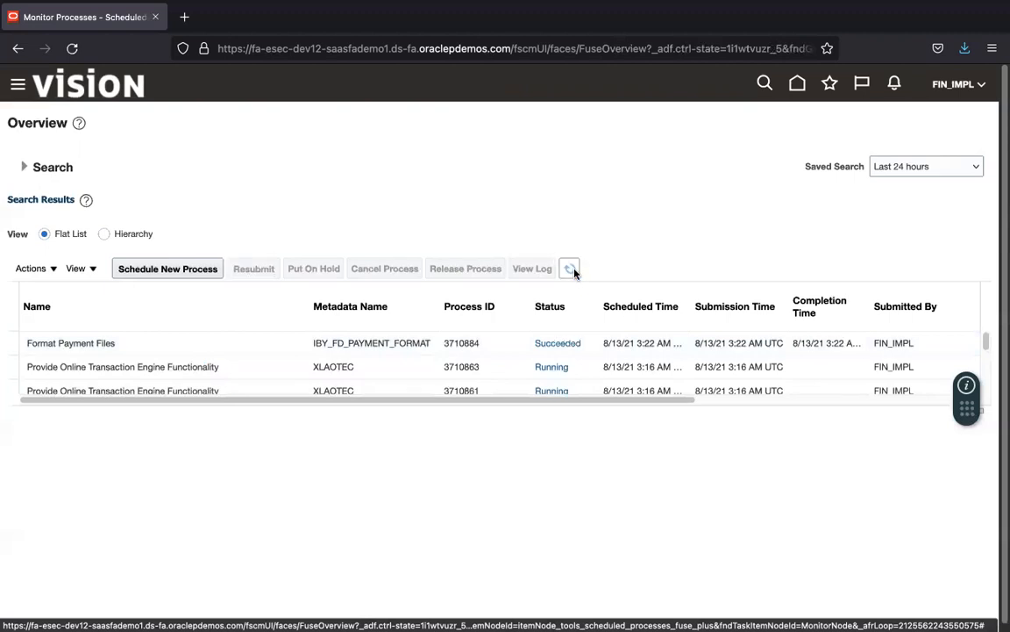
click(278, 342)
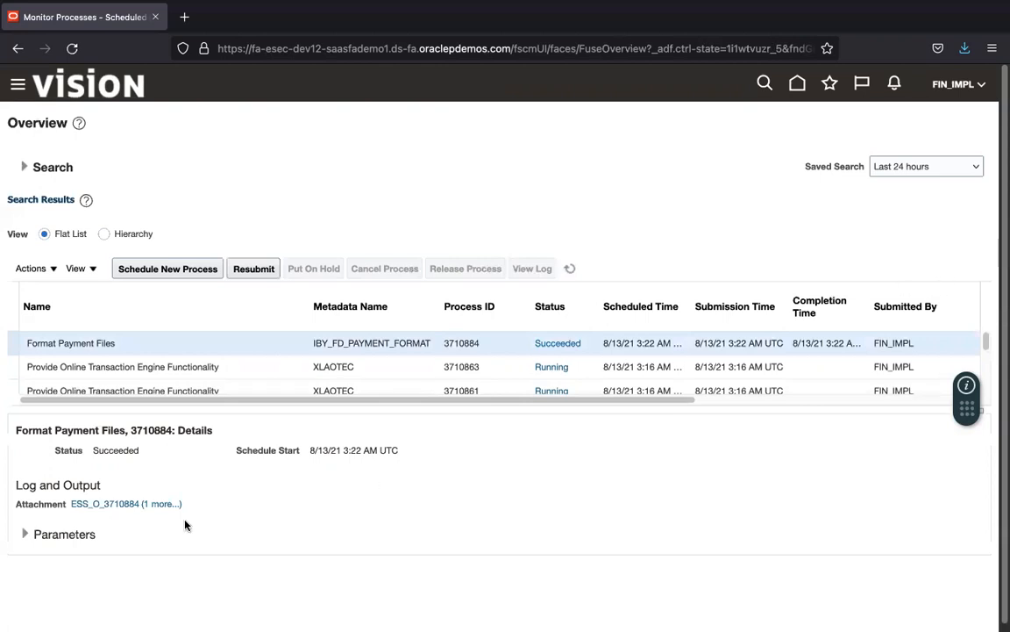
Step: Download the job's output file 3710884.txt from its attachments list
click(163, 504)
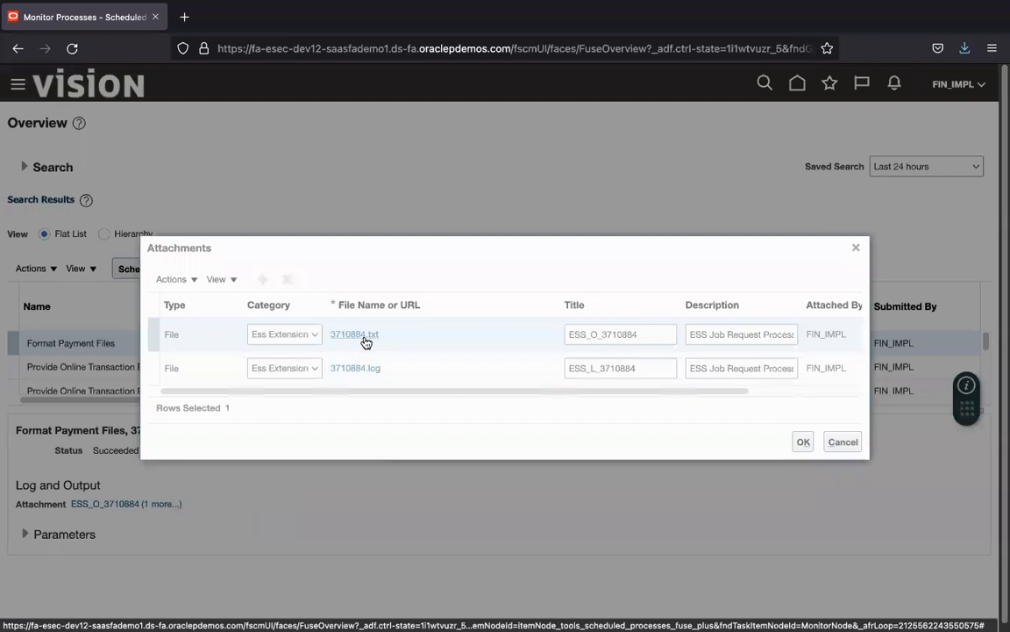
click(365, 336)
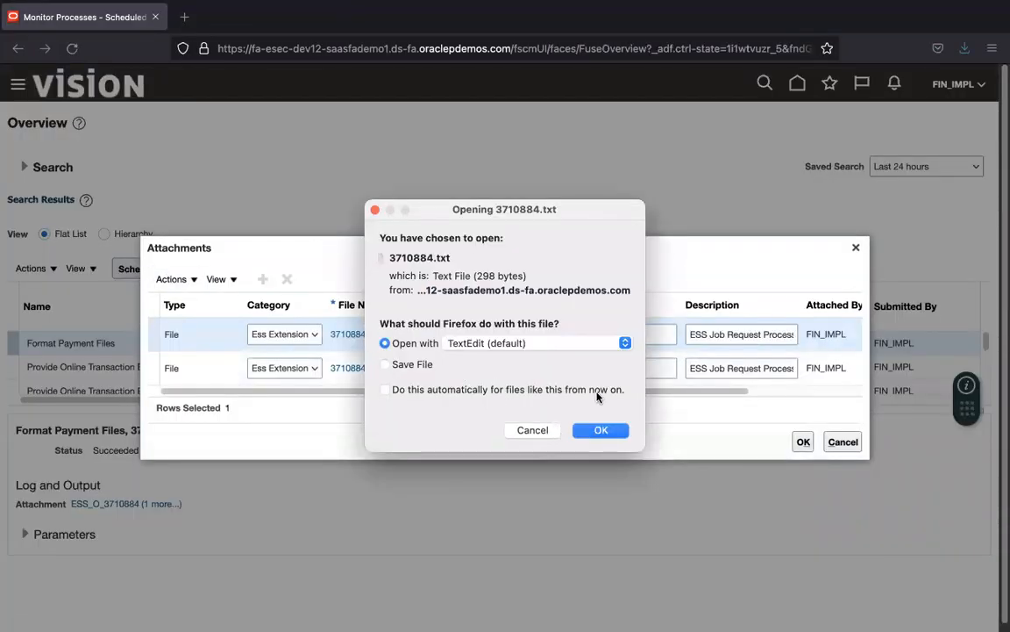
click(420, 364)
click(613, 439)
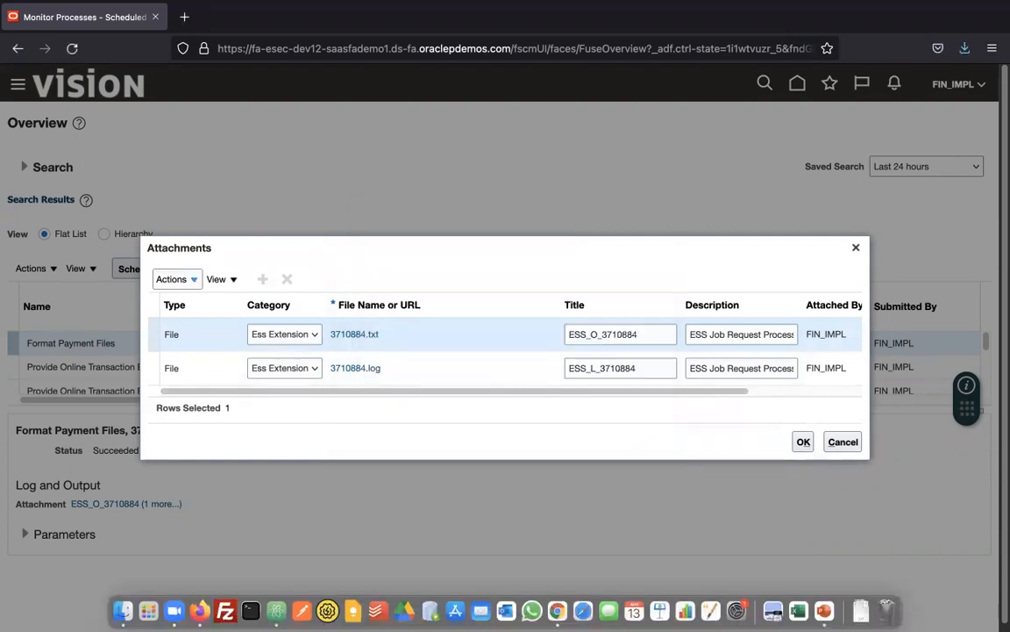
Step: Open 3710884.txt from the Downloads folder in Atom
click(118, 597)
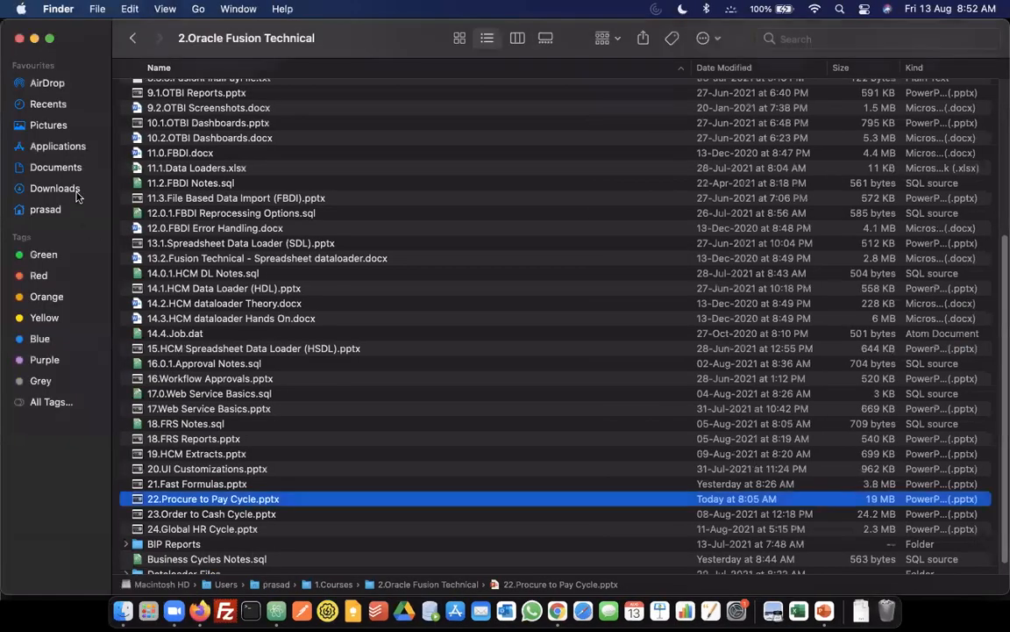
click(54, 188)
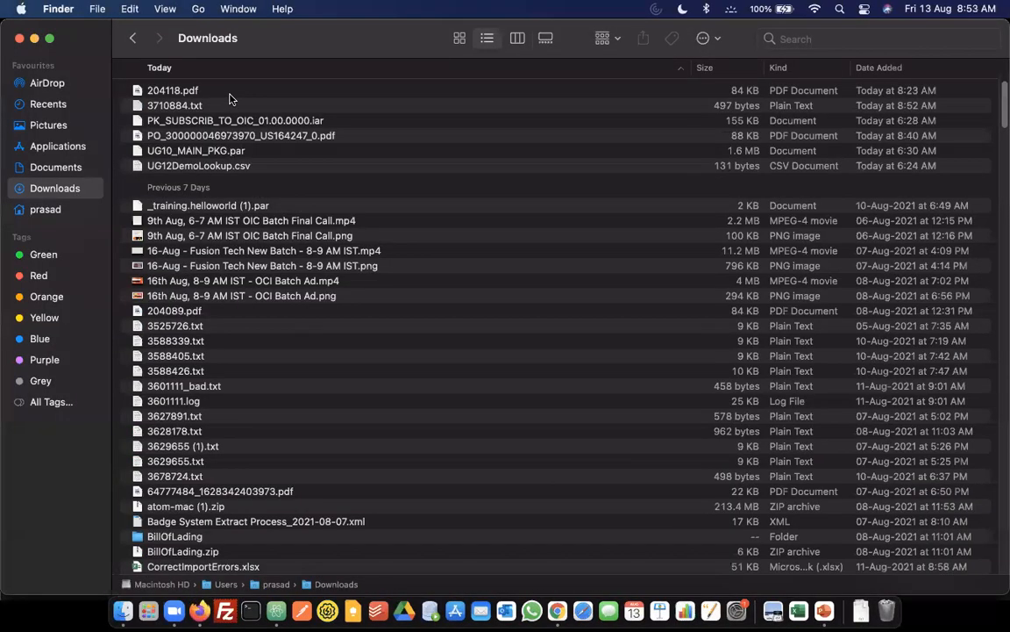
click(231, 95)
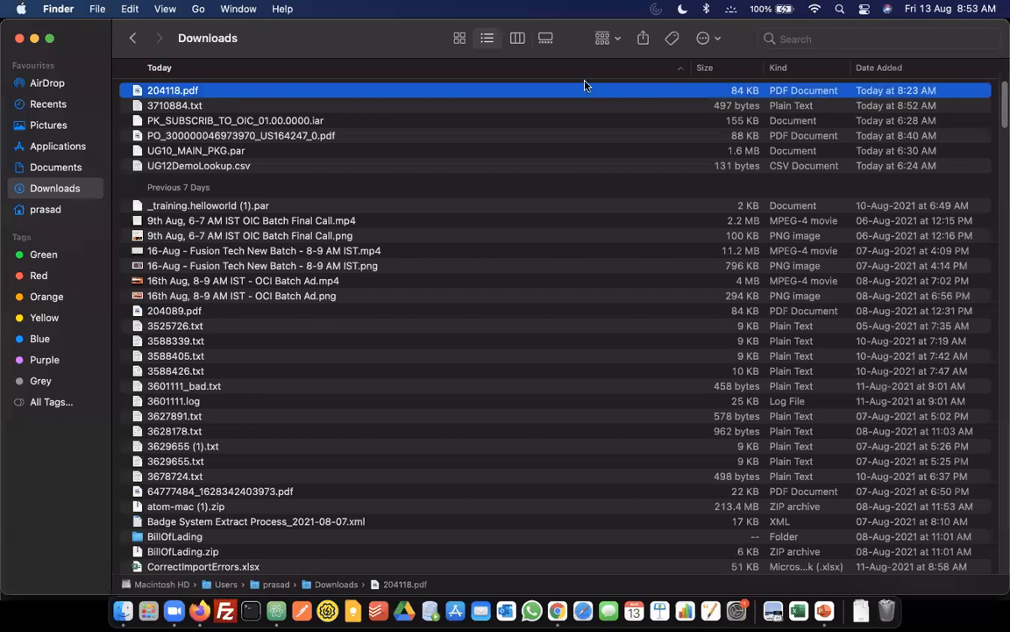
click(426, 113)
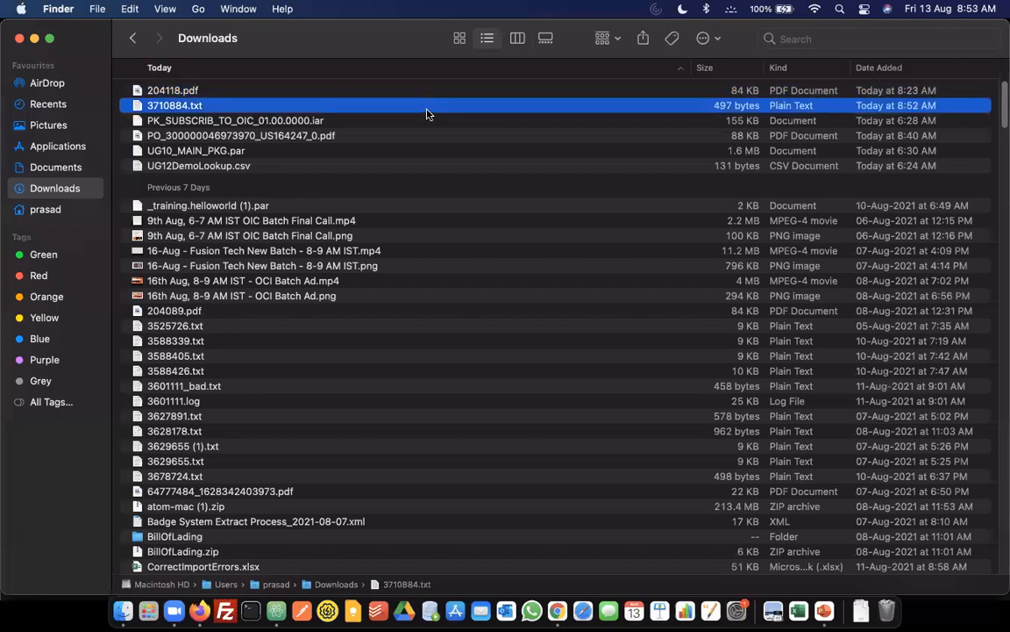
right_click(426, 113)
mouse_move(537, 135)
click(644, 164)
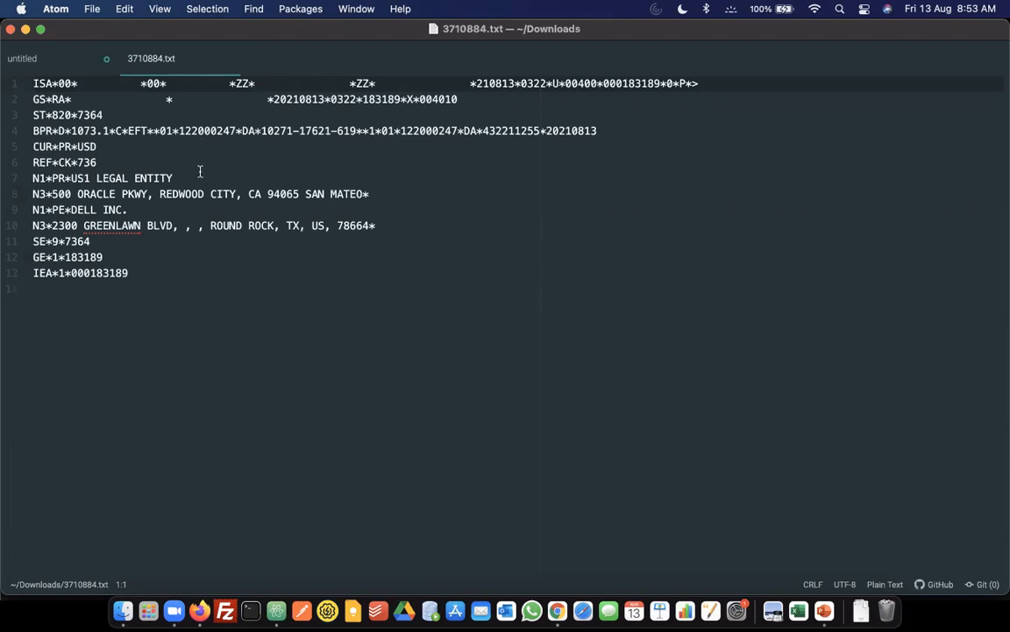
Step: Review the X12 820 payment file for 1073.1 USD, then return to Firefox
key(super+Tab)
key(super+Tab)
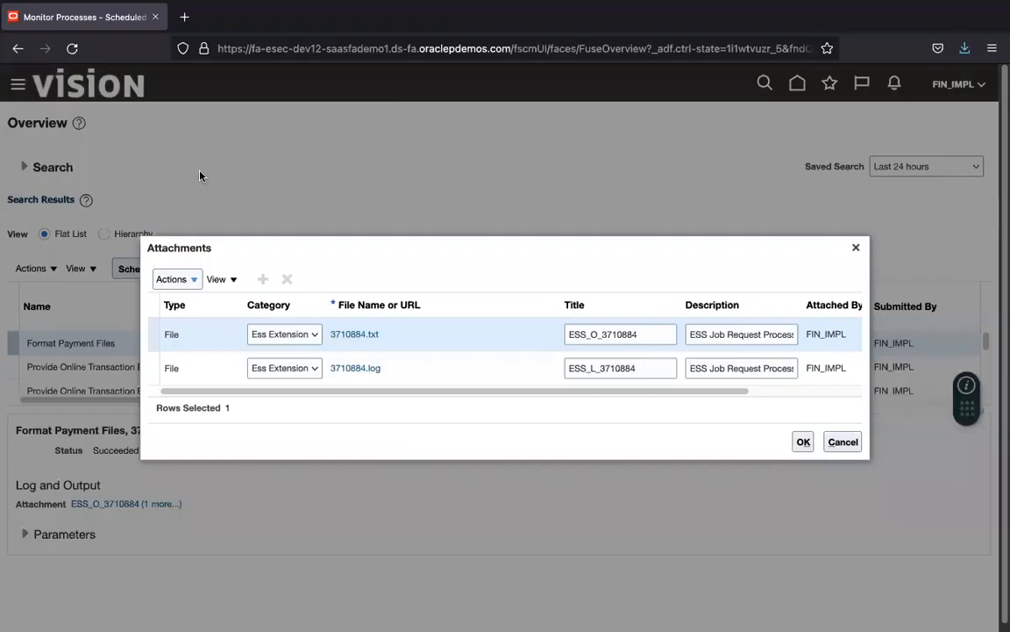
Step: Close the attachments and go to Manage Invoices via the Payables Invoices work area
click(843, 442)
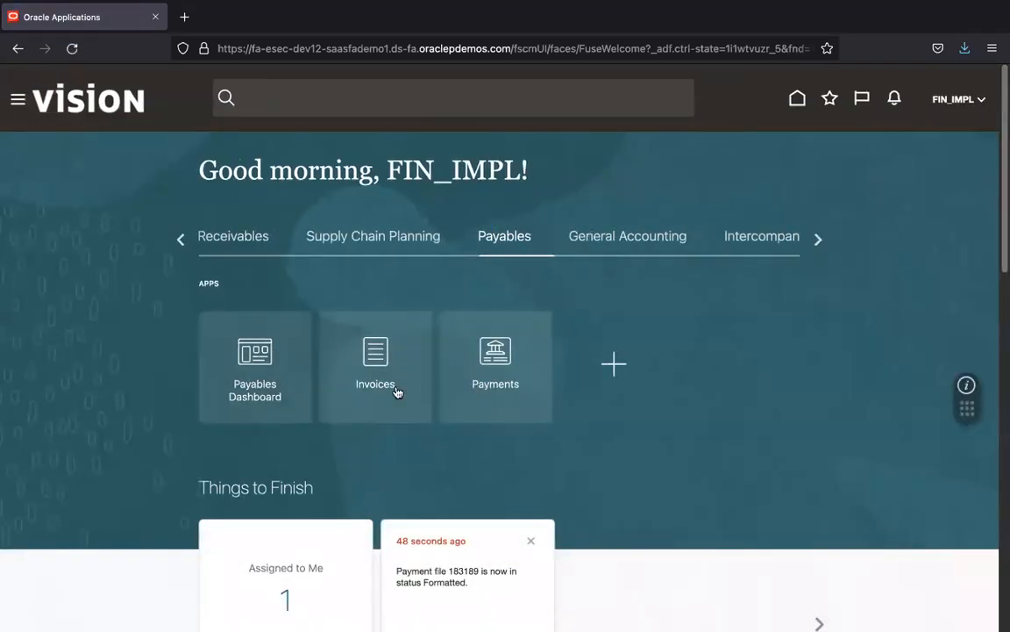
click(376, 368)
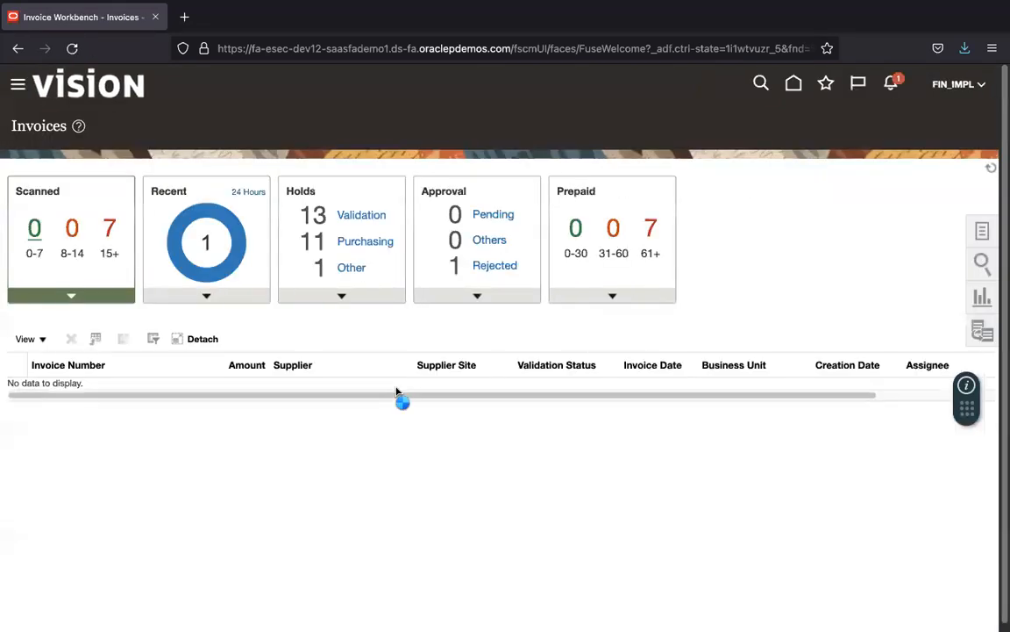
click(984, 229)
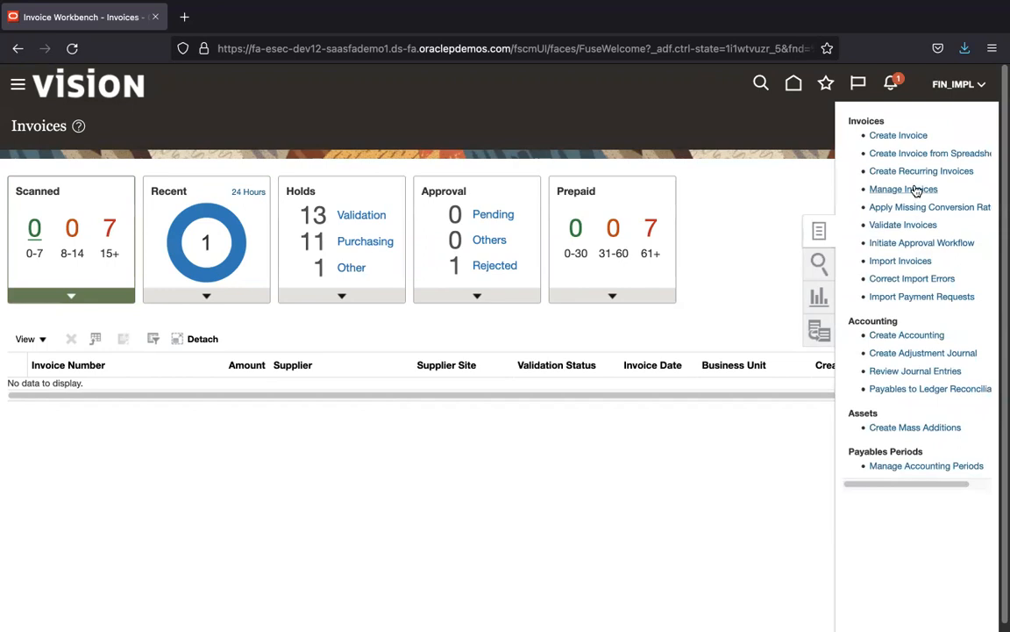
click(903, 189)
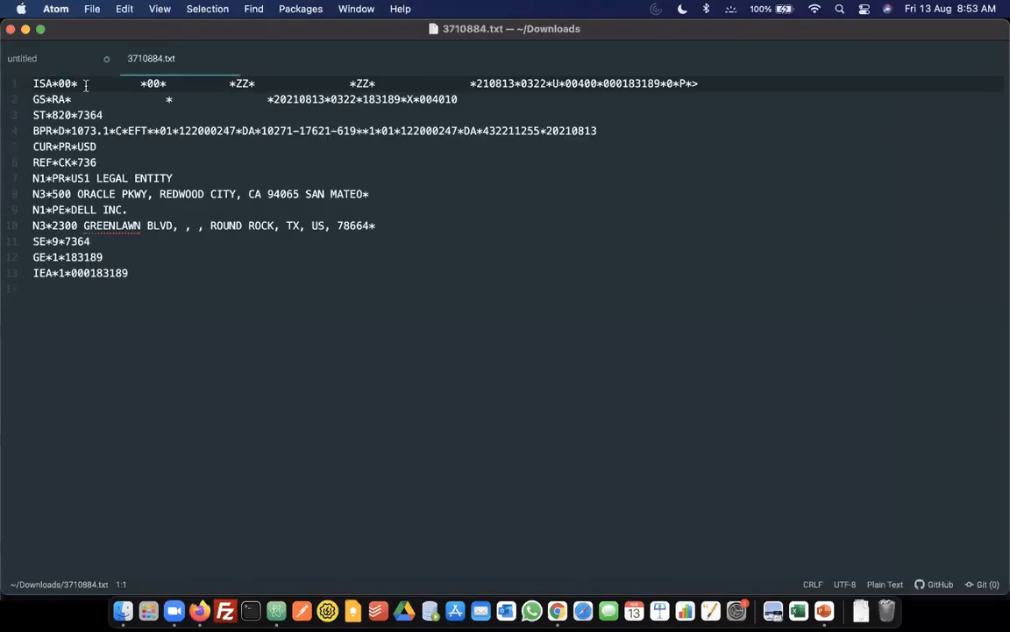
Step: Copy invoice number 164247 from line 8 of the notes into the Invoice Number search field
click(69, 58)
click(76, 188)
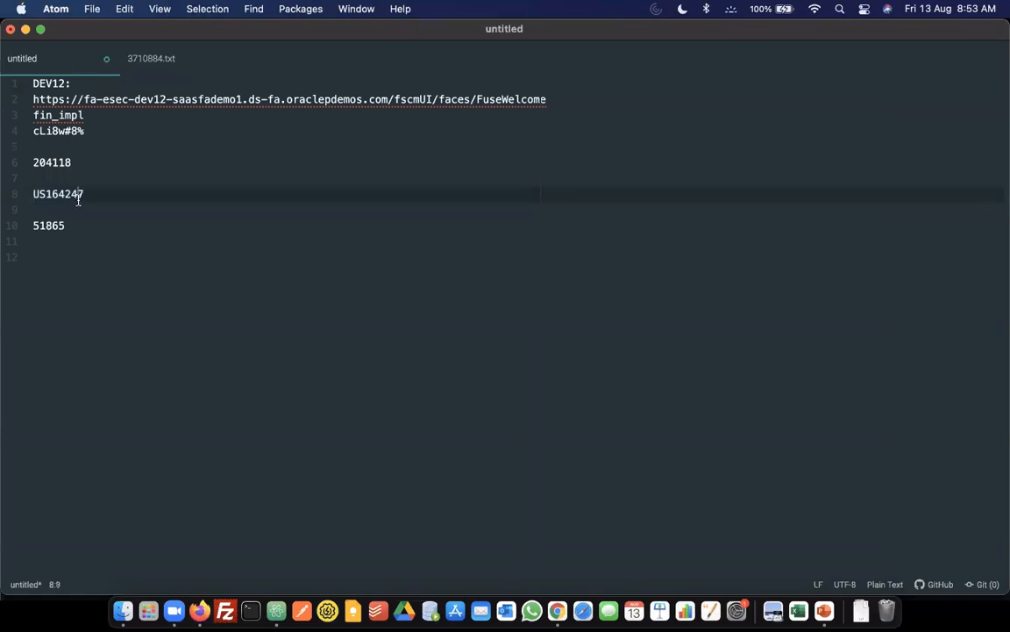
drag(48, 188, 112, 193)
key(ctrl+c)
key(ctrl+Right)
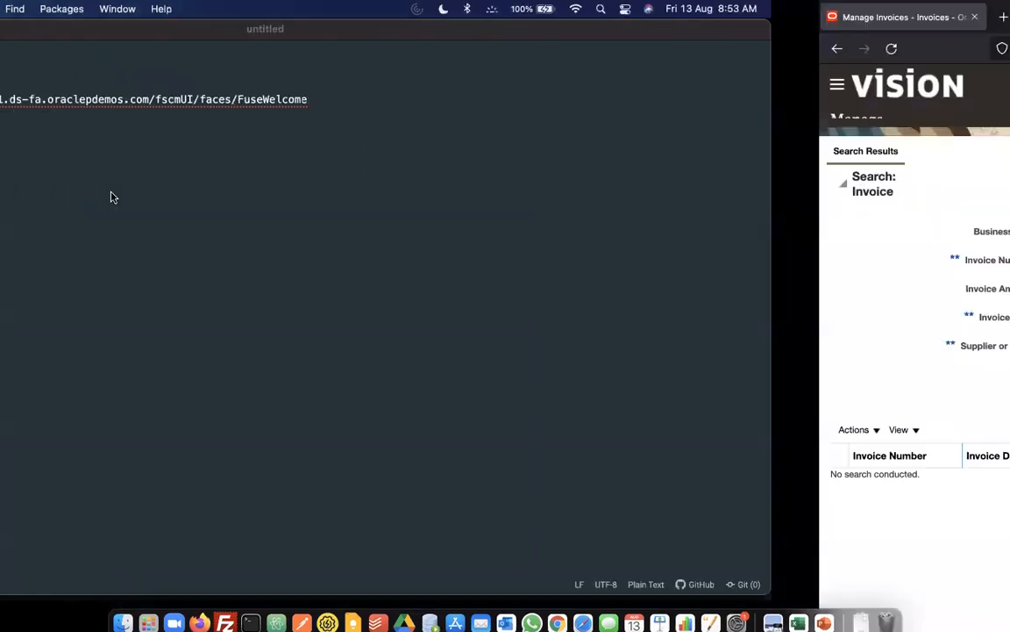
click(328, 277)
key(ctrl+v)
Step: Search for invoice 164247 and select its row in the results
click(899, 390)
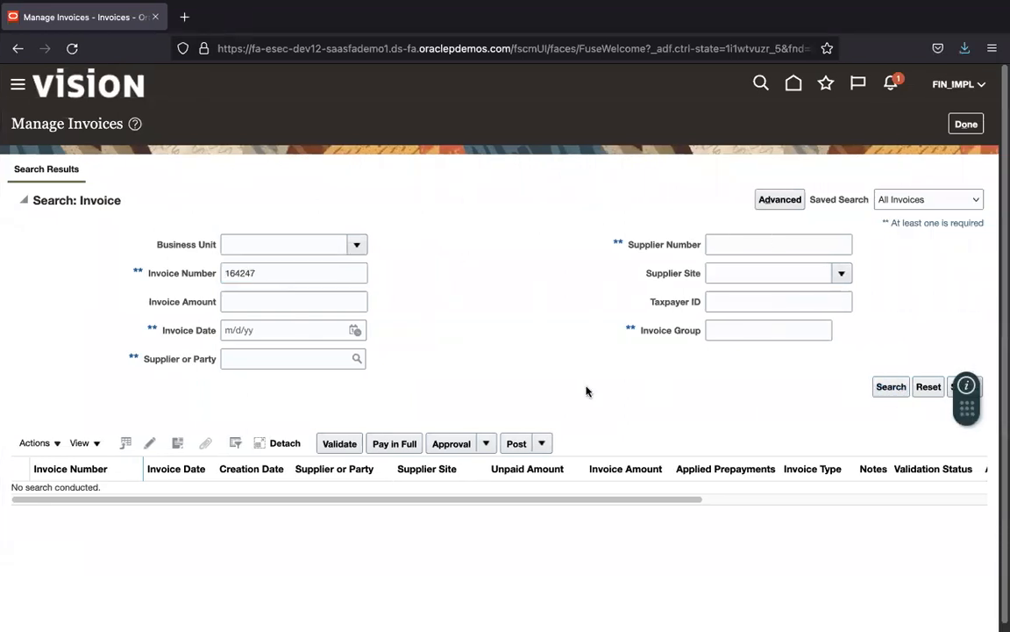
click(890, 387)
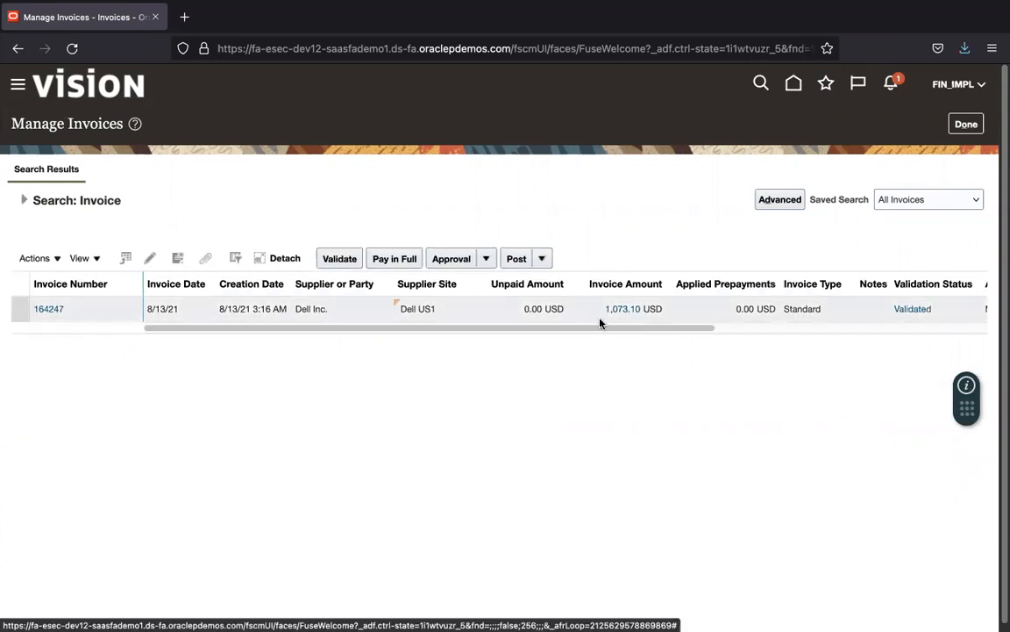
drag(600, 327, 886, 327)
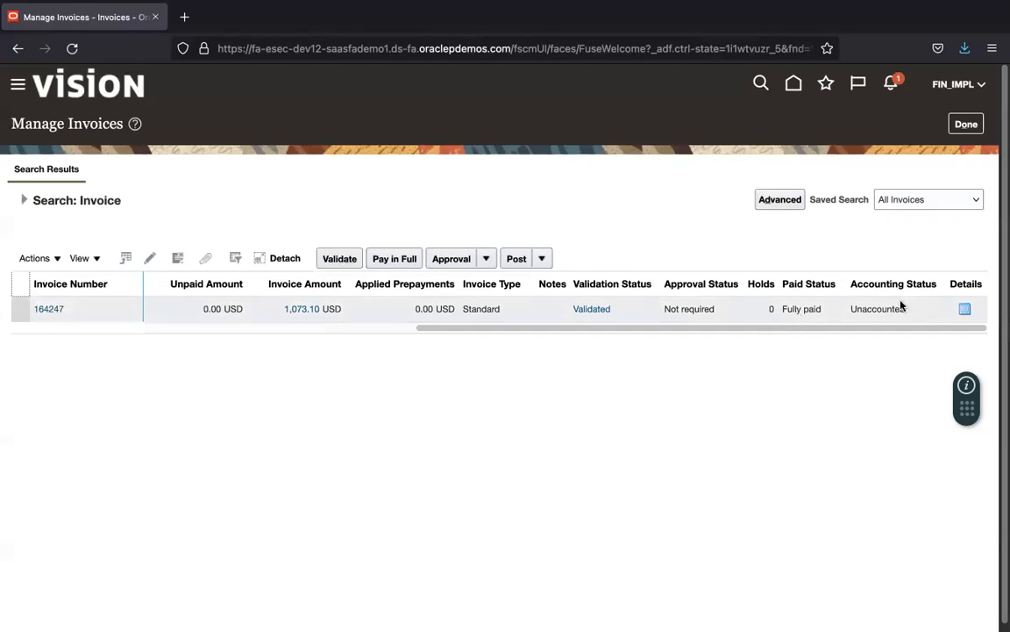
click(136, 317)
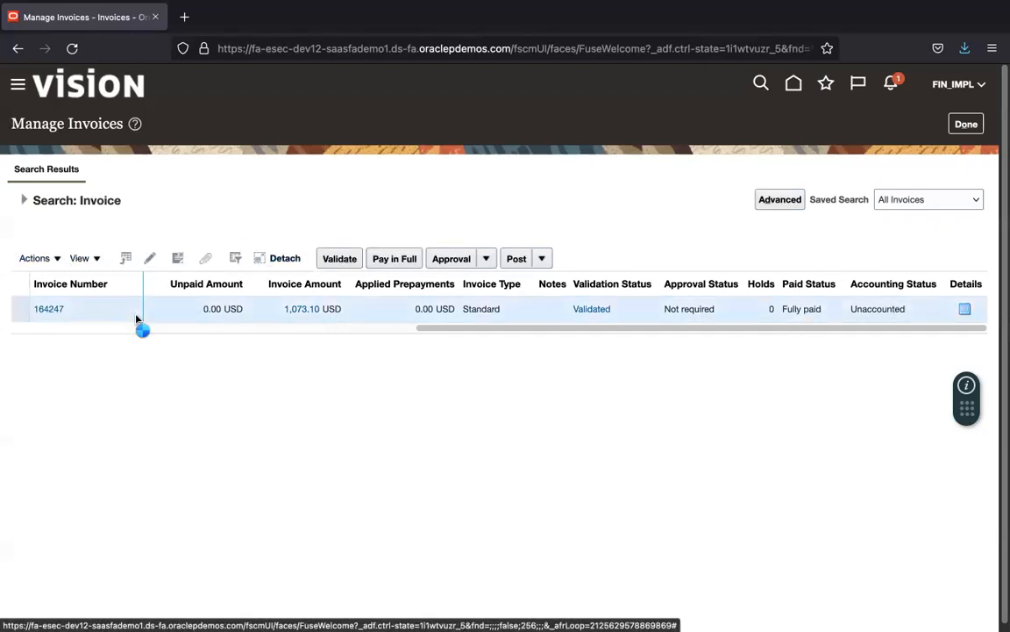
Step: Post invoice 164247 to the ledger and review its eight accounting lines at 1,073.10
click(40, 258)
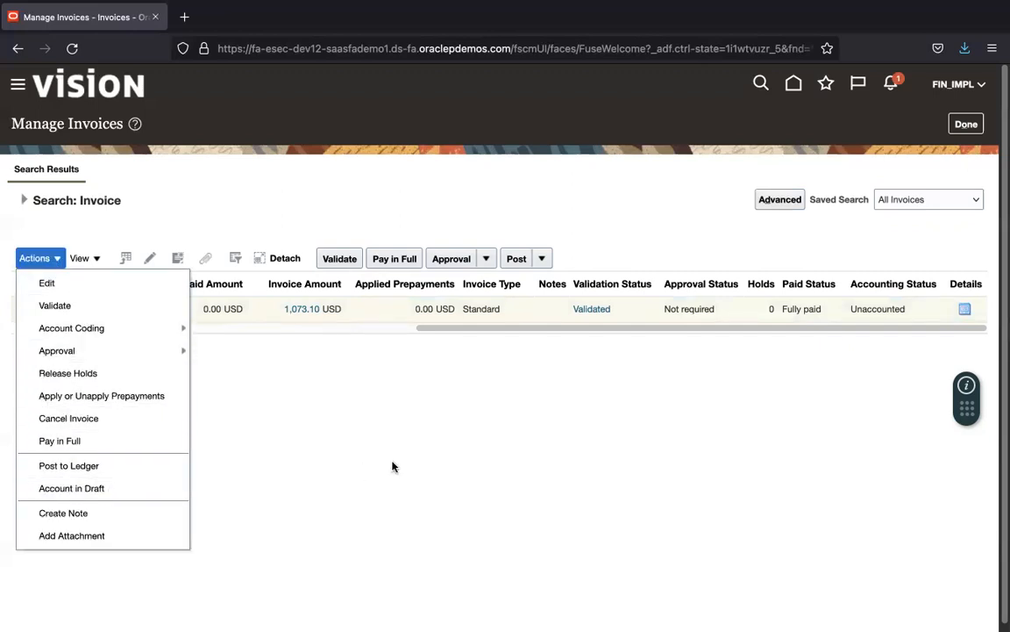
click(105, 467)
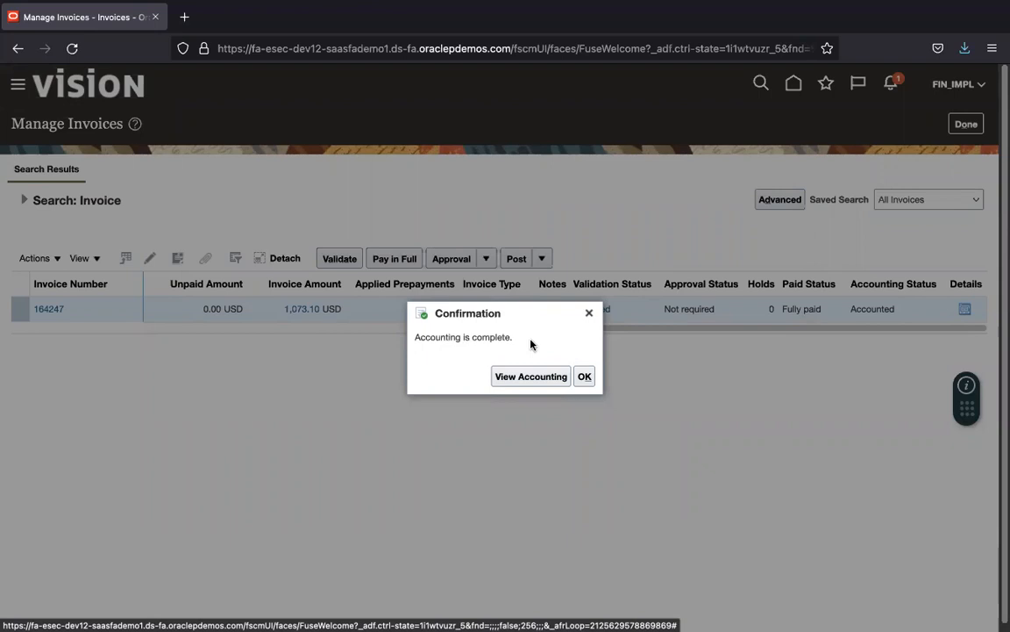
click(529, 384)
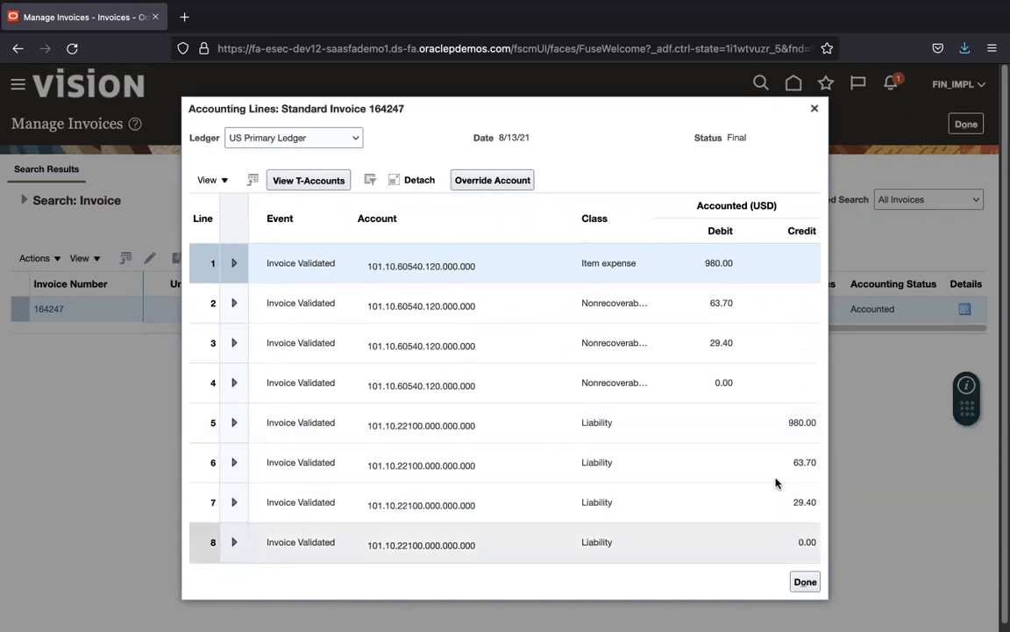
click(805, 582)
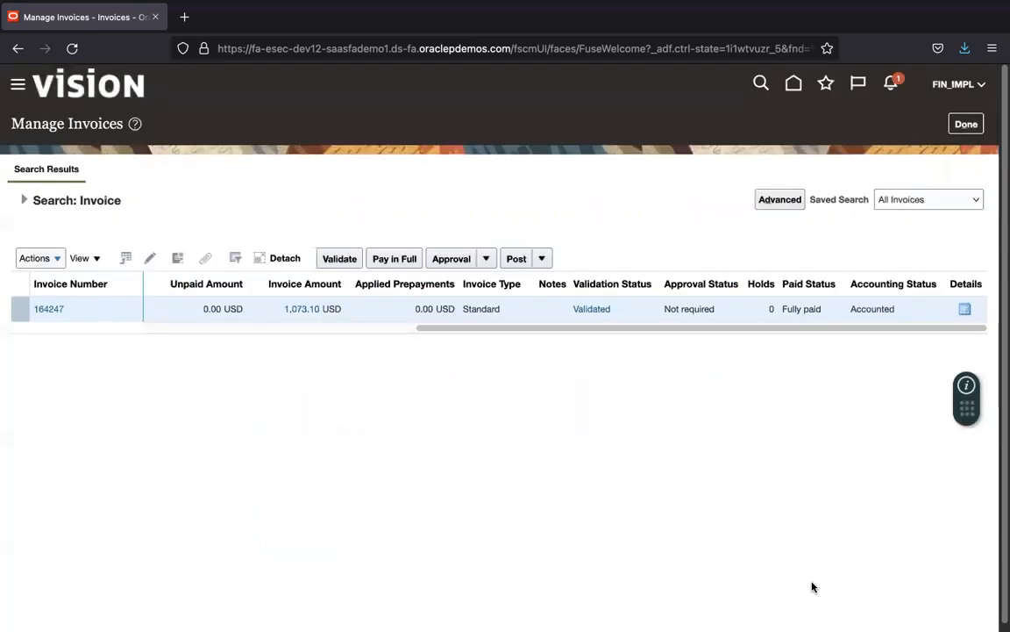
click(965, 126)
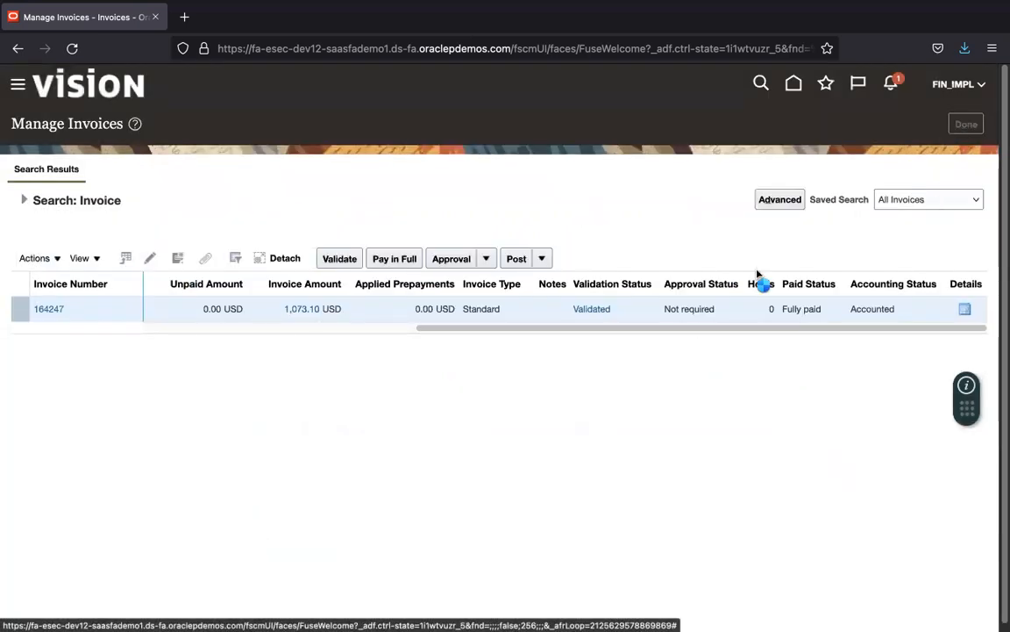
key(super+Tab)
key(super+Tab)
key(super+Tab)
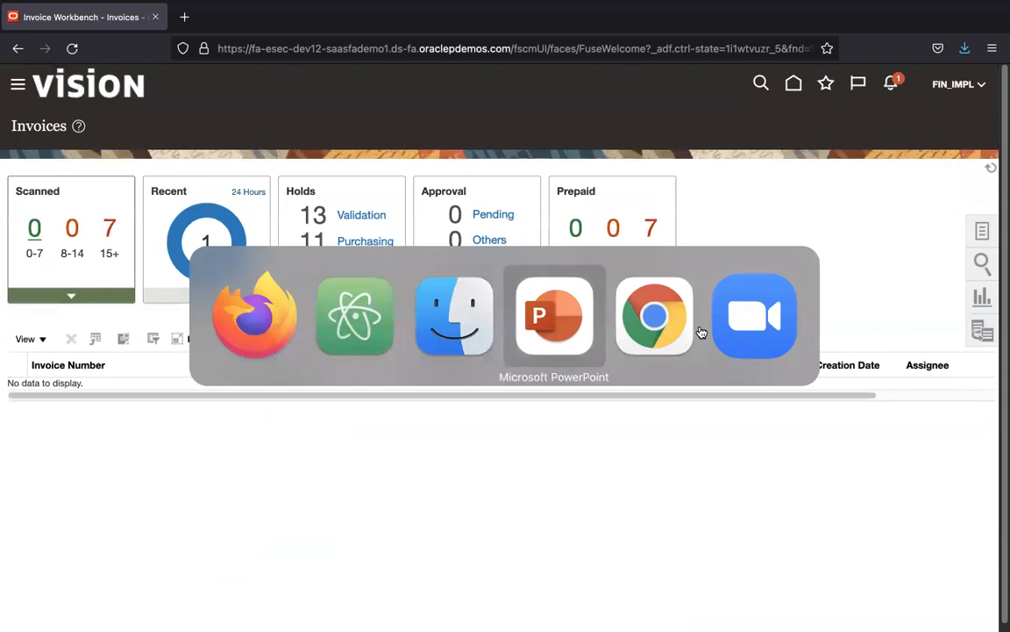
Step: Advance the slides through Validate Again, Check Payment File and Post to GL to Thank You
key(Down)
key(Down)
key(Down)
key(Down)
key(Down)
key(Down)
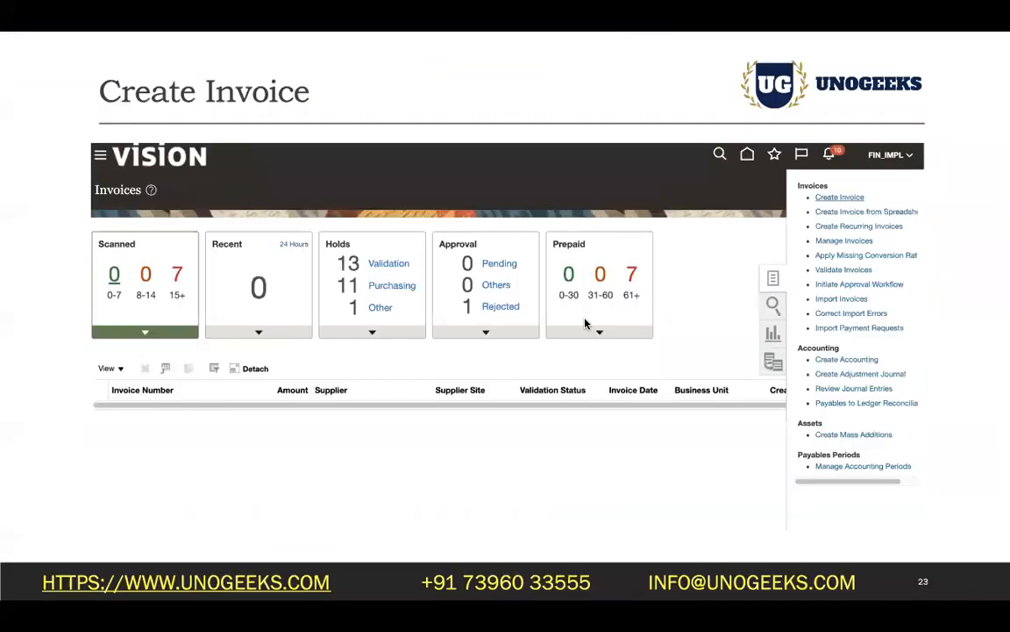
key(Down)
key(Down)
key(Down)
key(Down)
key(Down)
key(Down)
key(Down)
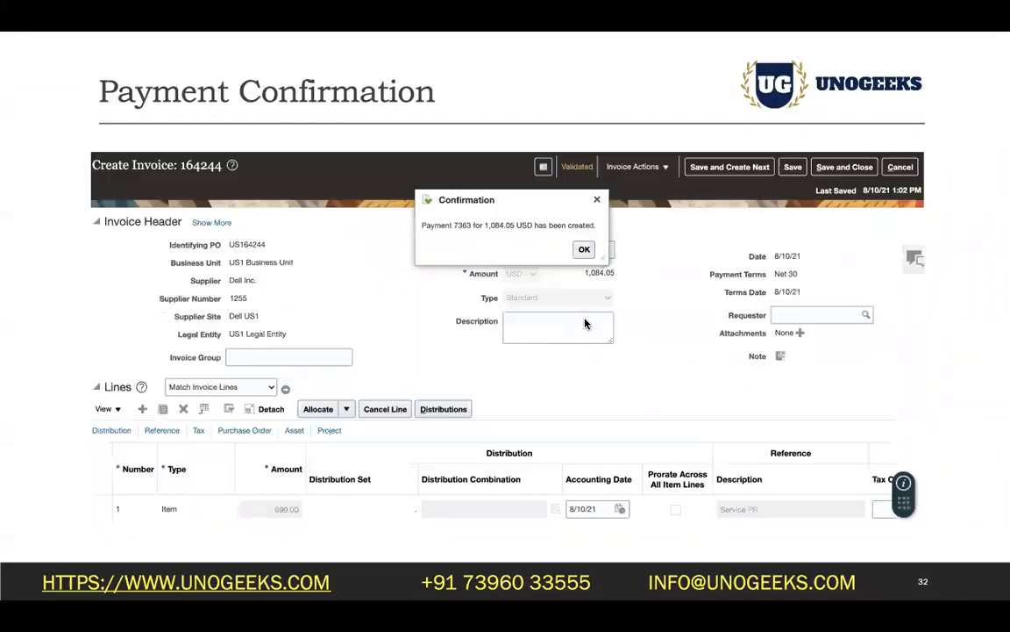
key(Down)
key(Down)
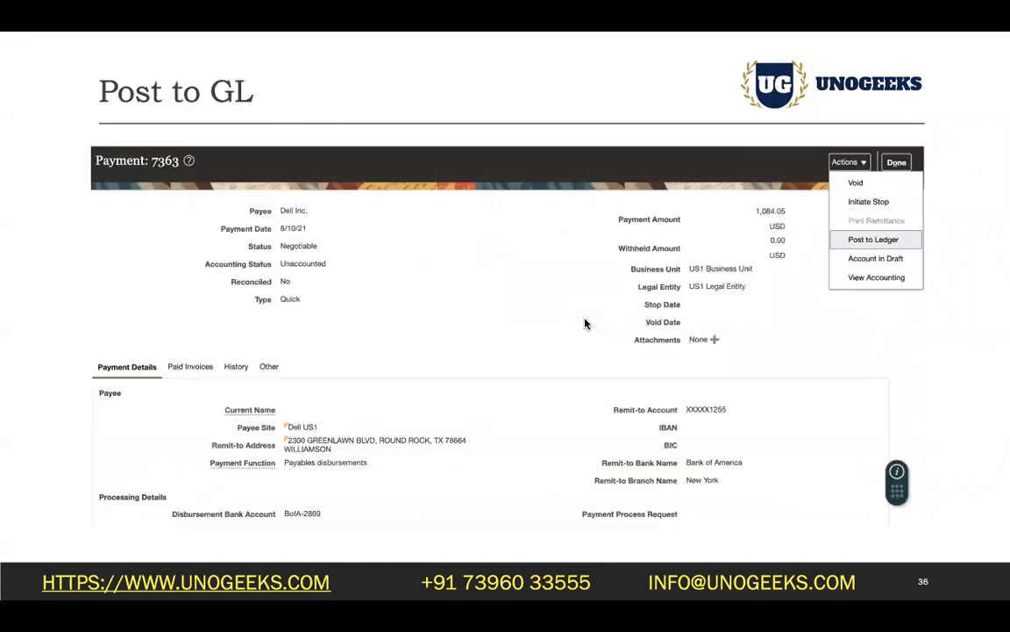
key(Up)
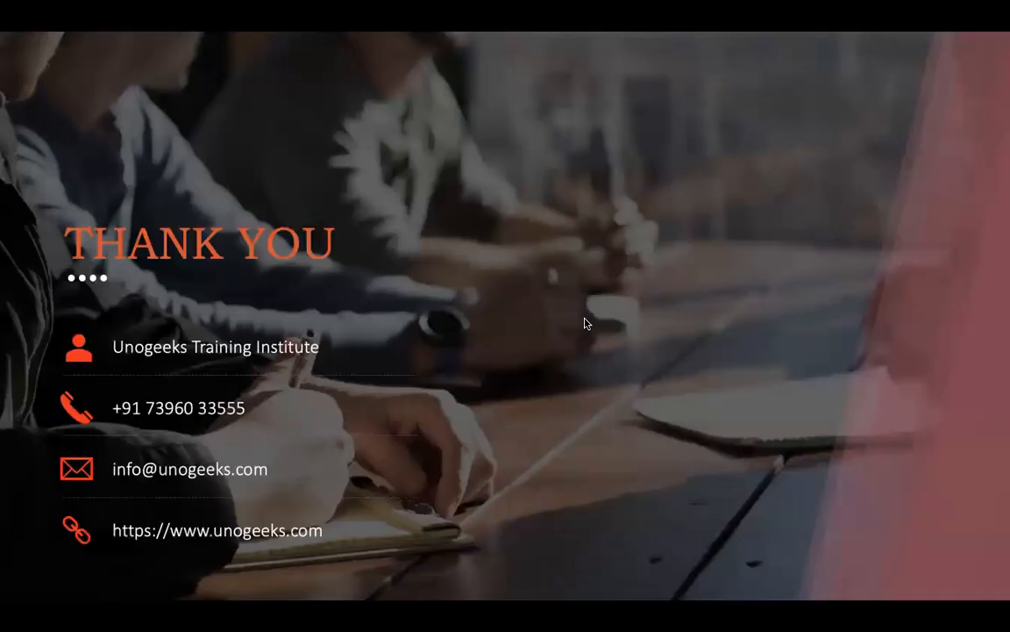